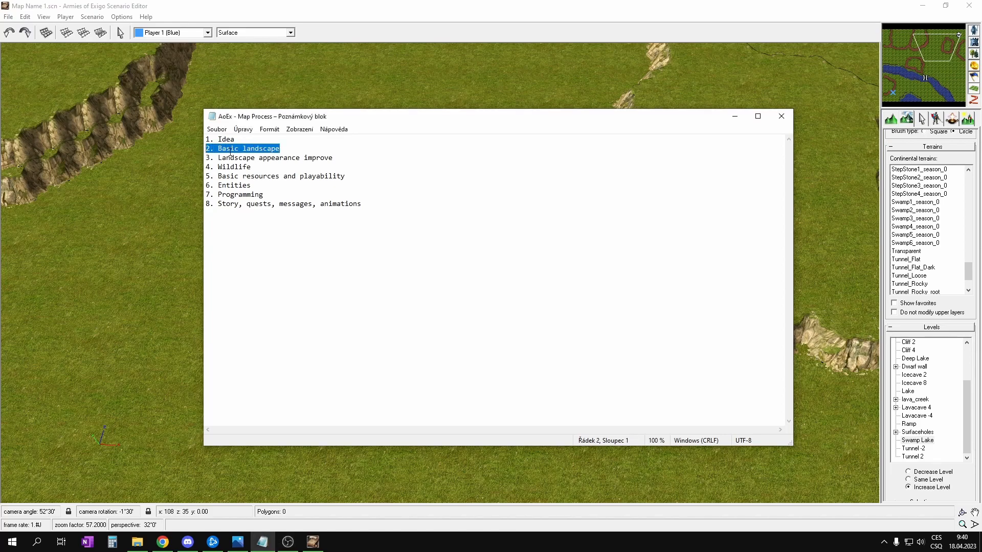
- Put away the map process notes, examine the map concept drawing, and return to the Armies of Exigo Scenario Editor
left_click(735, 118)
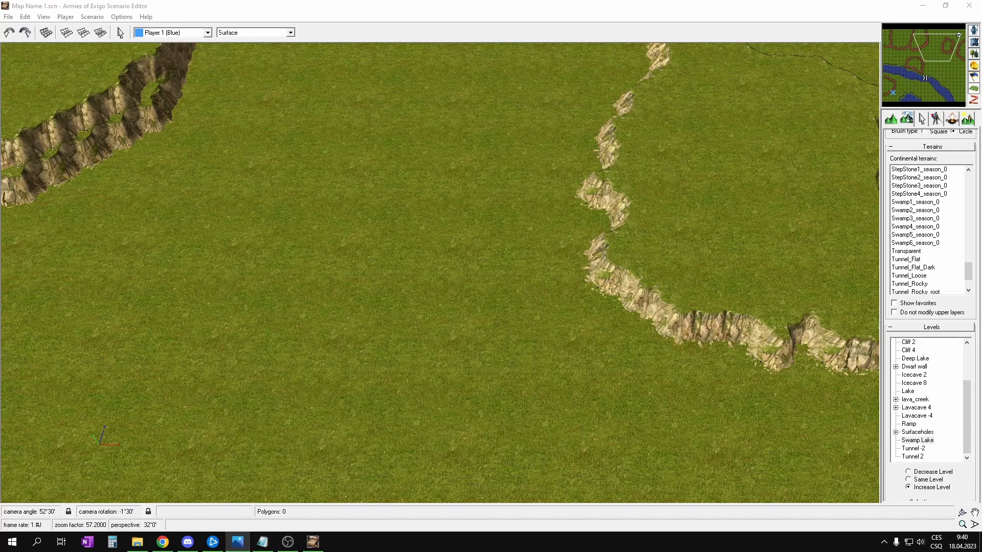
key("alt+Tab")
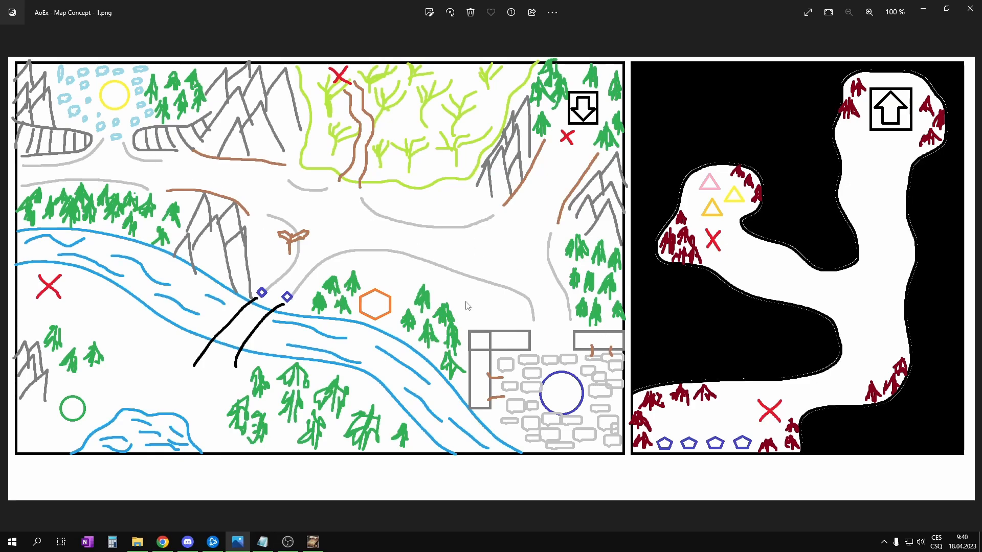
left_click_drag(764, 6, 0, 143)
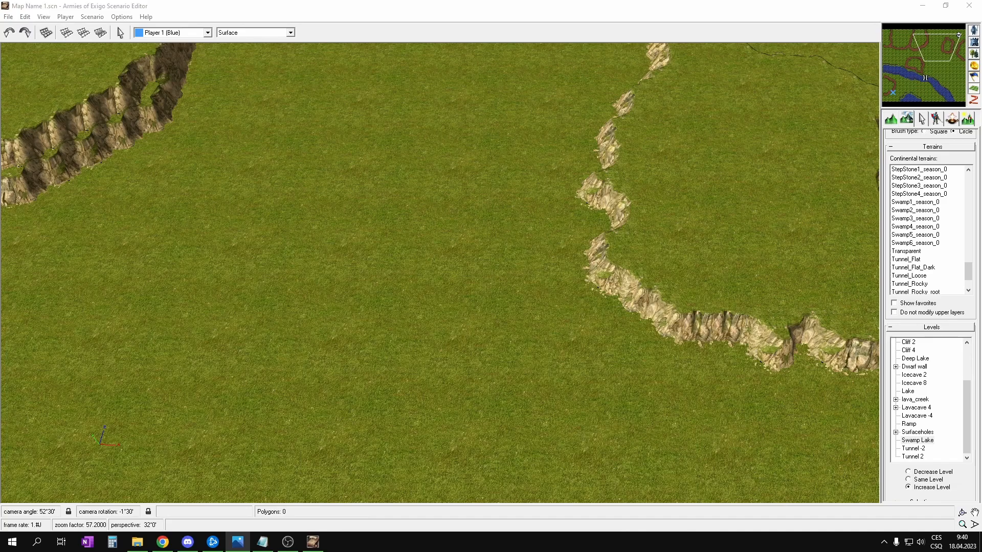
- Choose the Swamp Lake level and examine the open ground around the northern end of the light-coloured cliff plateau
left_click(362, 233)
key("Right")
key("Up")
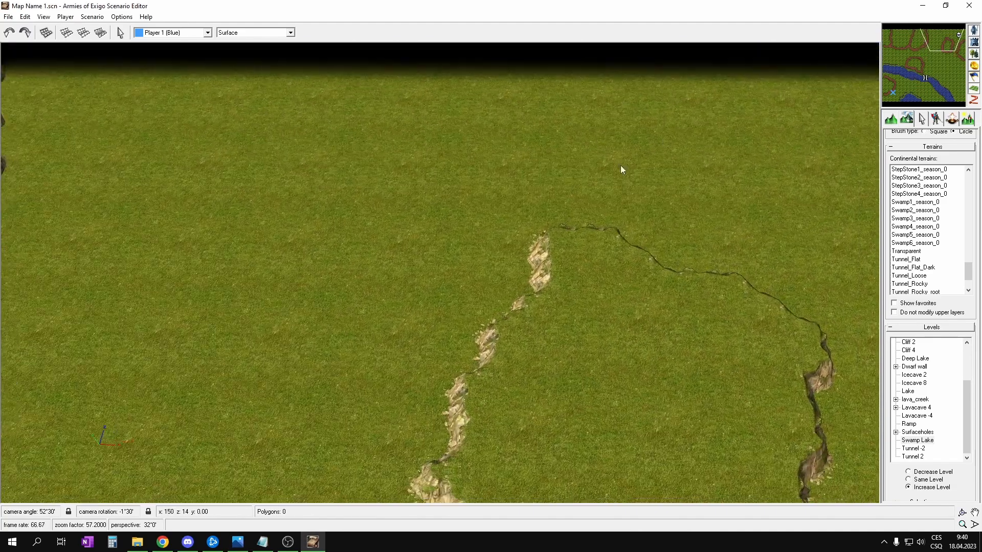
key("Right")
key("Up")
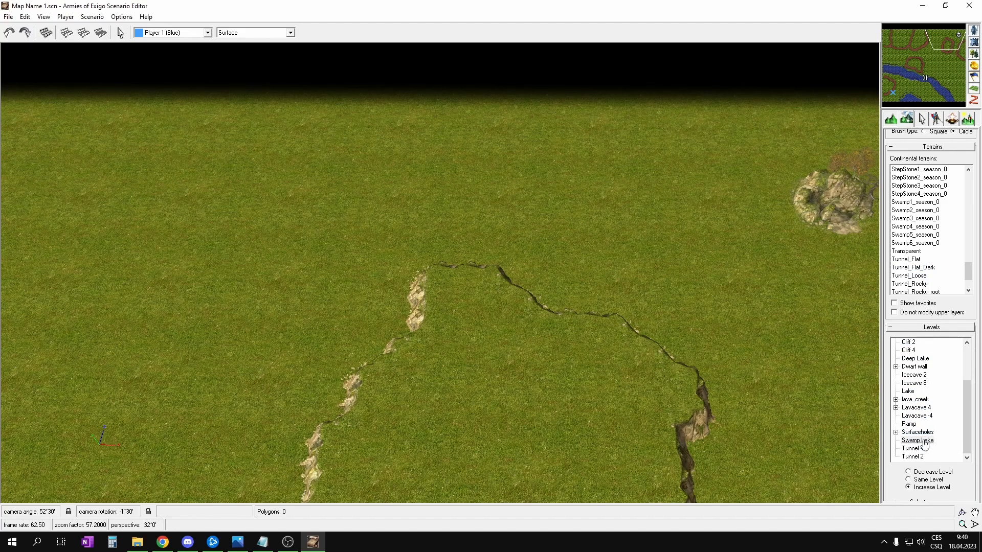
left_click(918, 441)
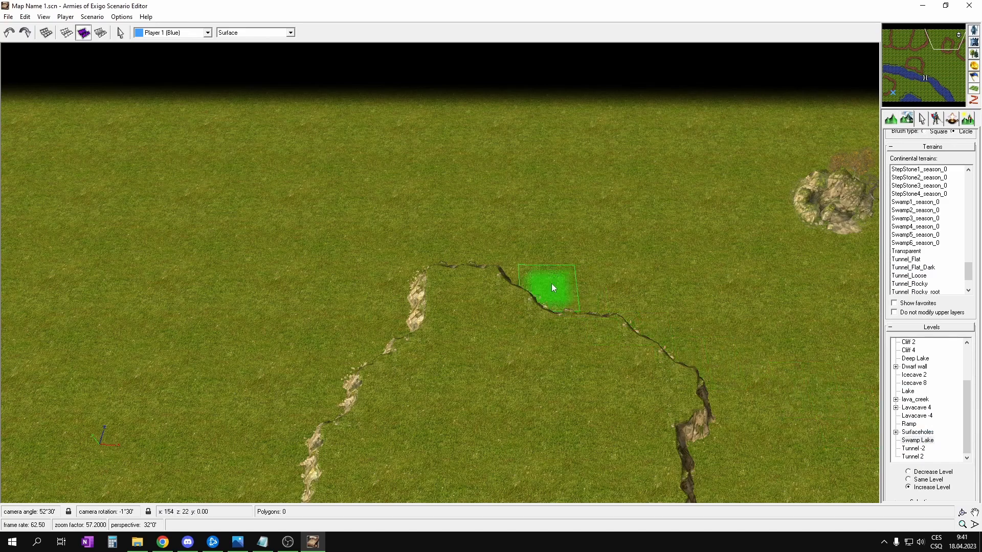
key("Left")
key("Down")
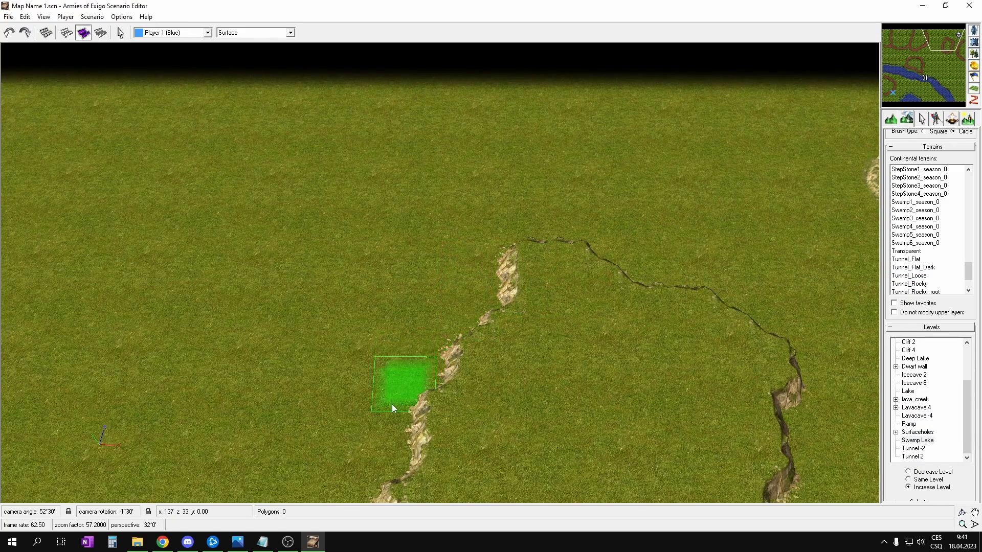
middle_click_drag(374, 418, 432, 379)
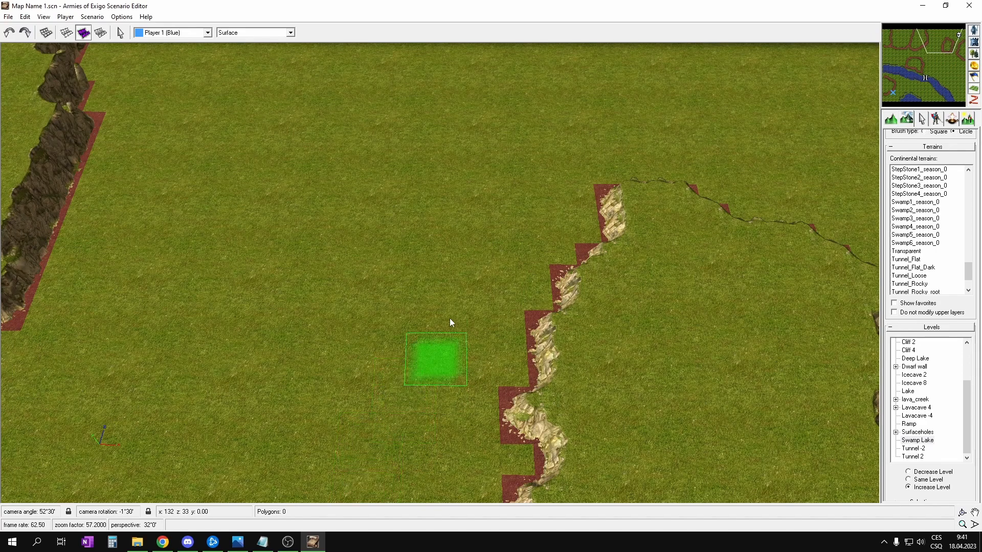
middle_click_drag(493, 280, 482, 287)
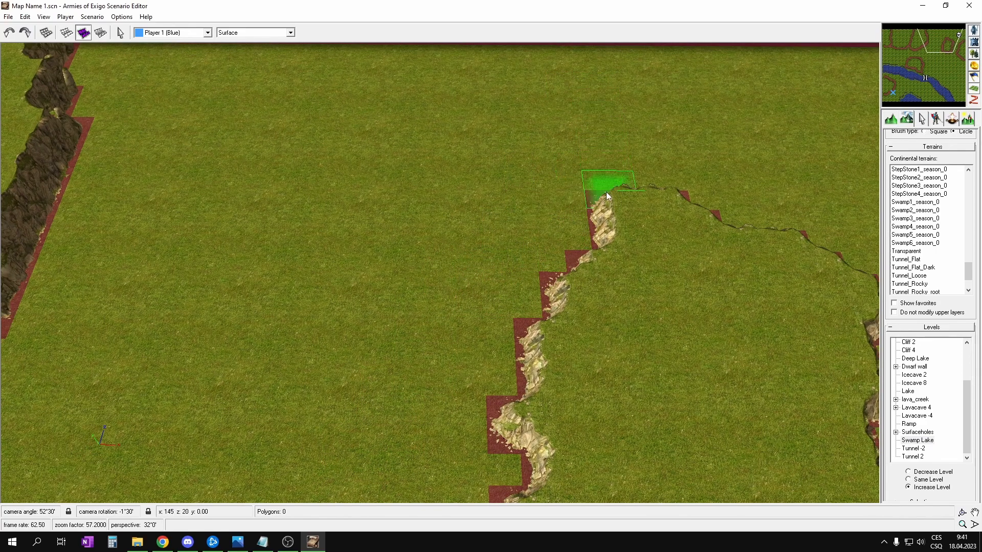
mouse_move(651, 153)
middle_mouse_down()
mouse_move(612, 246)
mouse_move(565, 211)
mouse_move(494, 312)
middle_mouse_up()
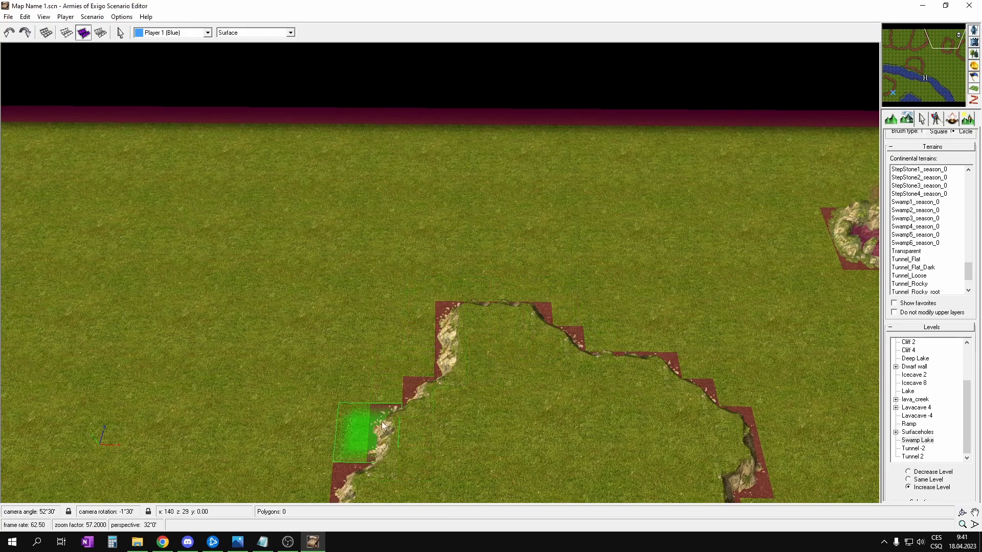
middle_click_drag(606, 250, 730, 291)
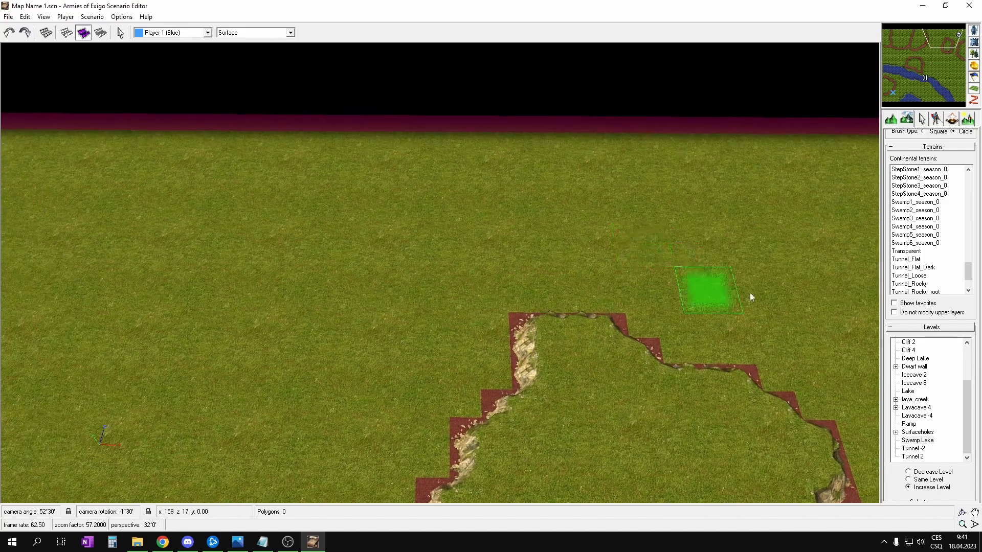
left_click(890, 120)
left_click(899, 309)
mouse_move(414, 252)
left_mouse_down()
mouse_move(405, 244)
mouse_move(447, 241)
mouse_move(432, 282)
mouse_move(430, 259)
mouse_move(447, 286)
left_mouse_up()
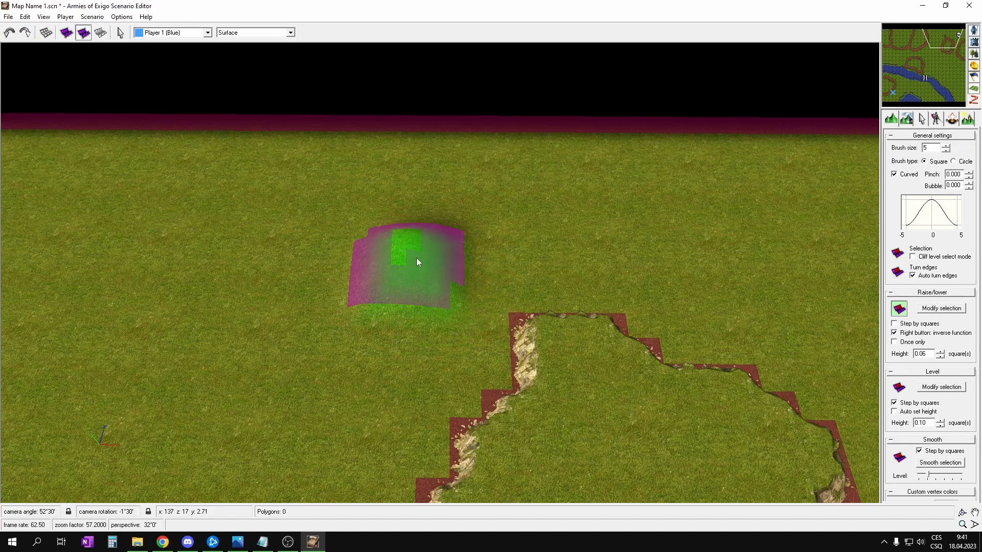
key("ctrl+z")
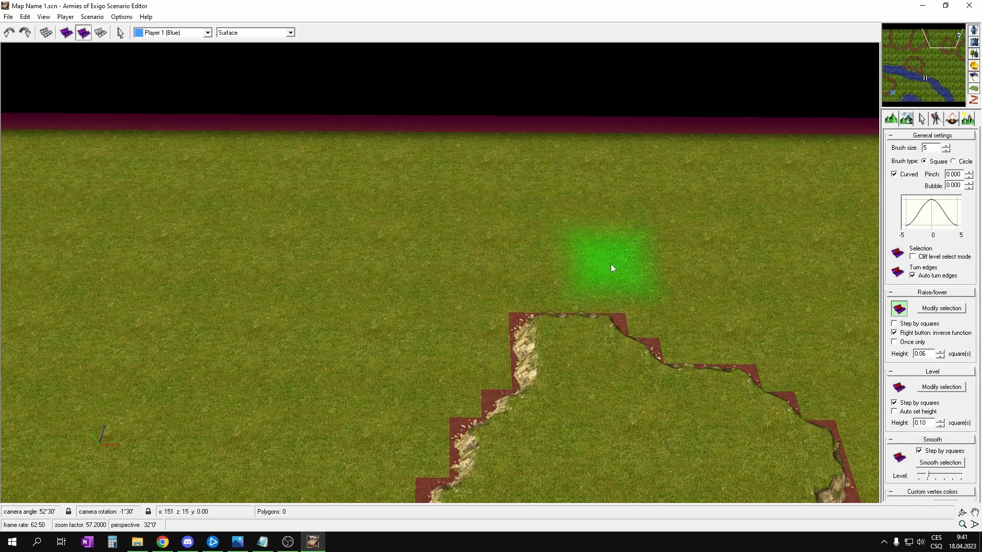
- Paint a narrow winding Swamp Lake channel between the plateau's northwest corner and the northern map edge
left_click(907, 119)
left_click(921, 443)
middle_click_drag(609, 236, 563, 259)
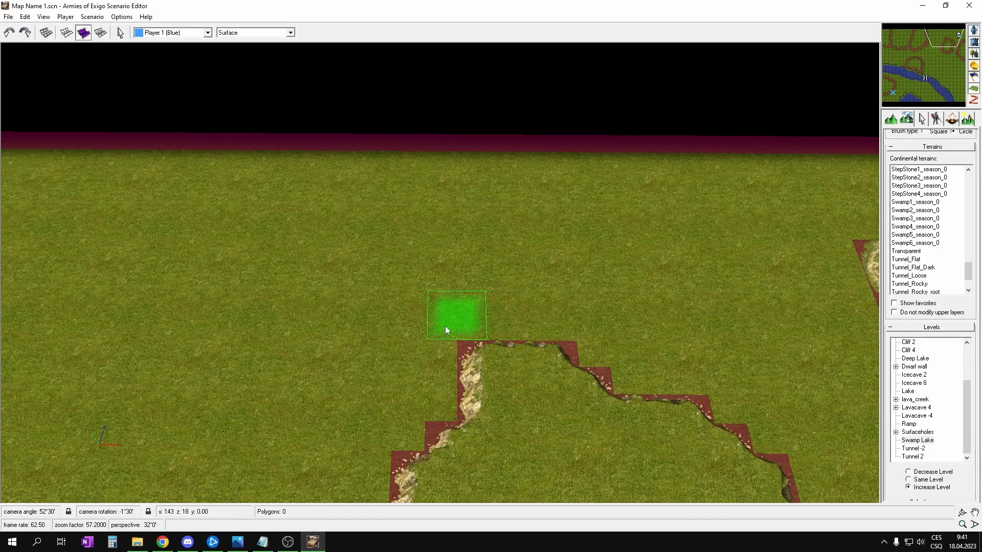
middle_click_drag(562, 289, 506, 333)
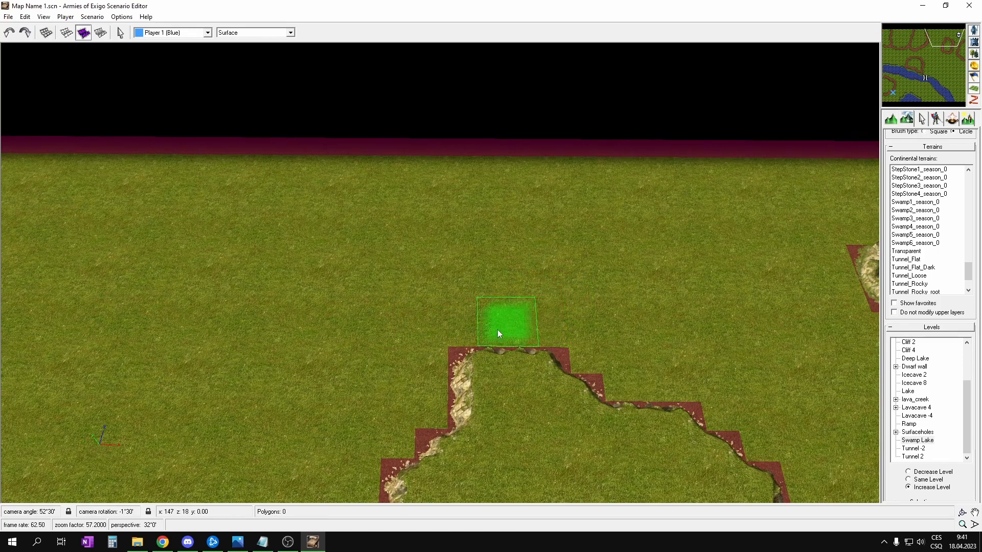
mouse_move(455, 332)
left_mouse_down()
mouse_move(426, 361)
mouse_move(480, 234)
mouse_move(490, 186)
mouse_move(477, 174)
mouse_move(468, 270)
mouse_move(443, 277)
left_mouse_up()
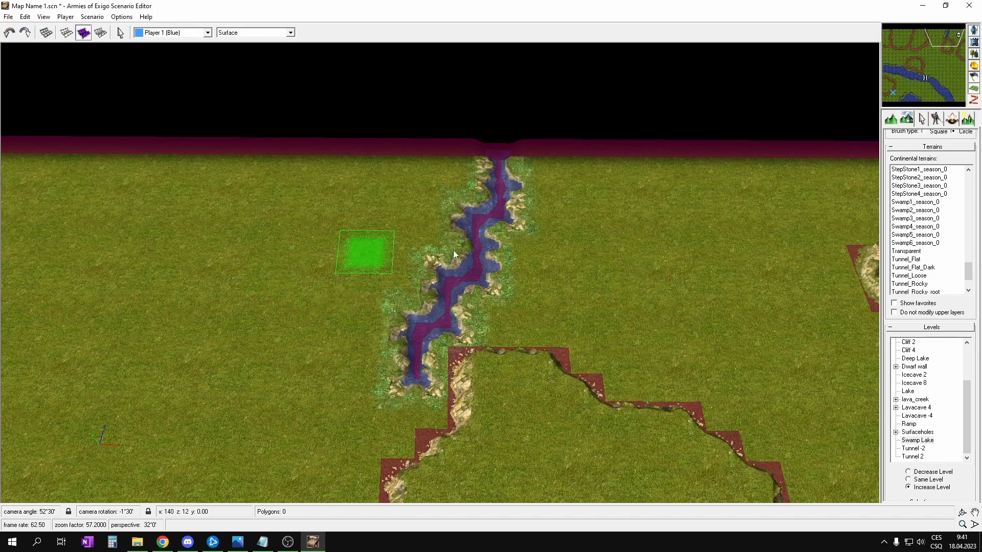
- Paint a second winding Swamp Lake channel running northwest from the plateau's western cliff
mouse_move(548, 291)
right_mouse_down()
mouse_move(601, 250)
mouse_move(608, 227)
mouse_move(600, 208)
right_mouse_up()
scroll(567, 246, "down", 4)
right_click_drag(507, 340, 542, 256)
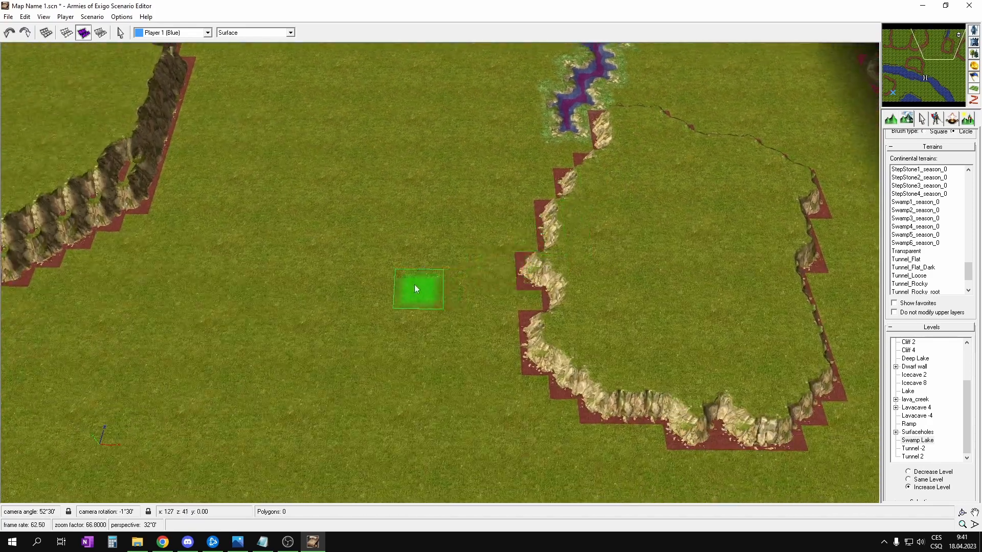
right_click_drag(417, 289, 419, 265)
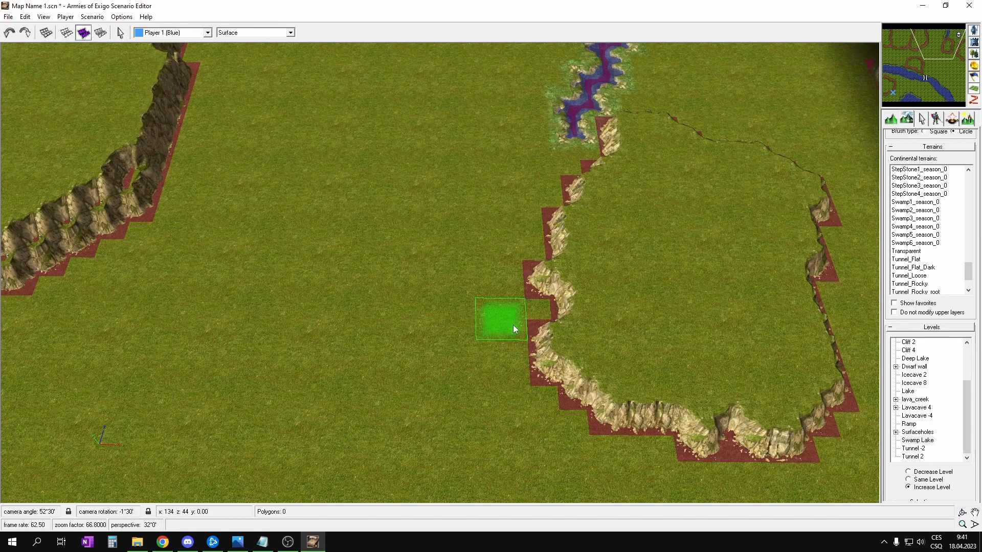
mouse_move(505, 327)
left_mouse_down()
mouse_move(496, 335)
mouse_move(431, 314)
mouse_move(354, 271)
left_mouse_up()
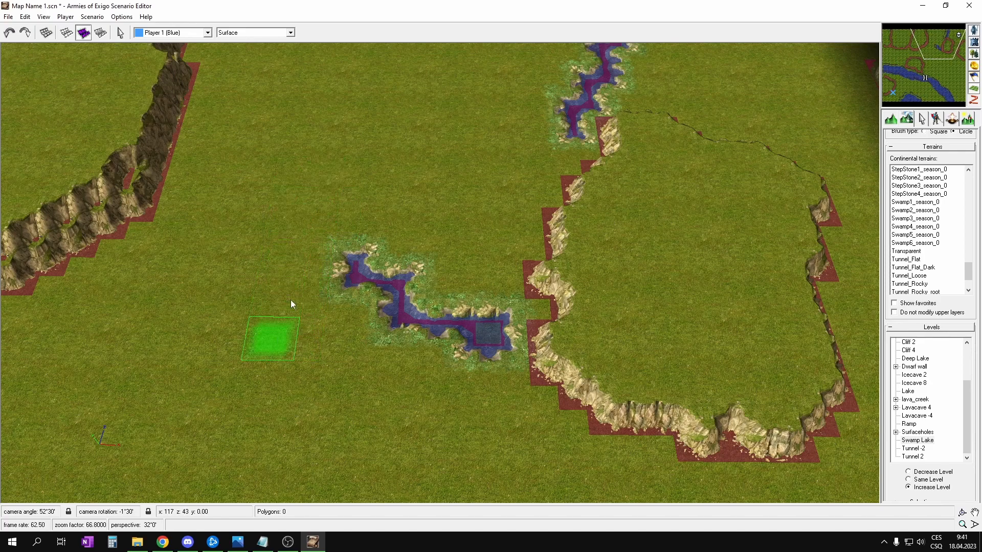
- Paint a broken line of Swamp Lake channels and pools along the east side of the dark cliff up to the northern map edge
right_click_drag(304, 126, 311, 191)
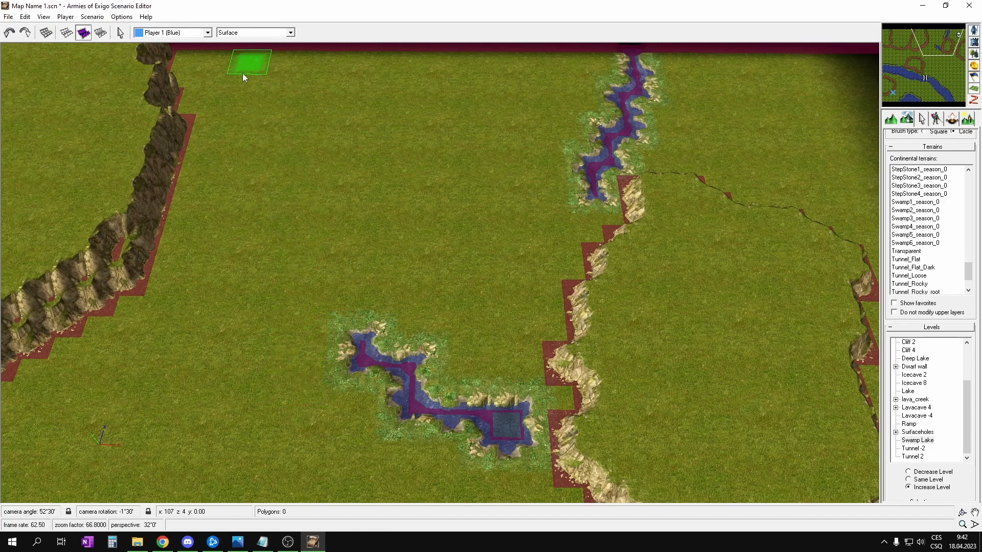
right_click_drag(289, 103, 299, 114)
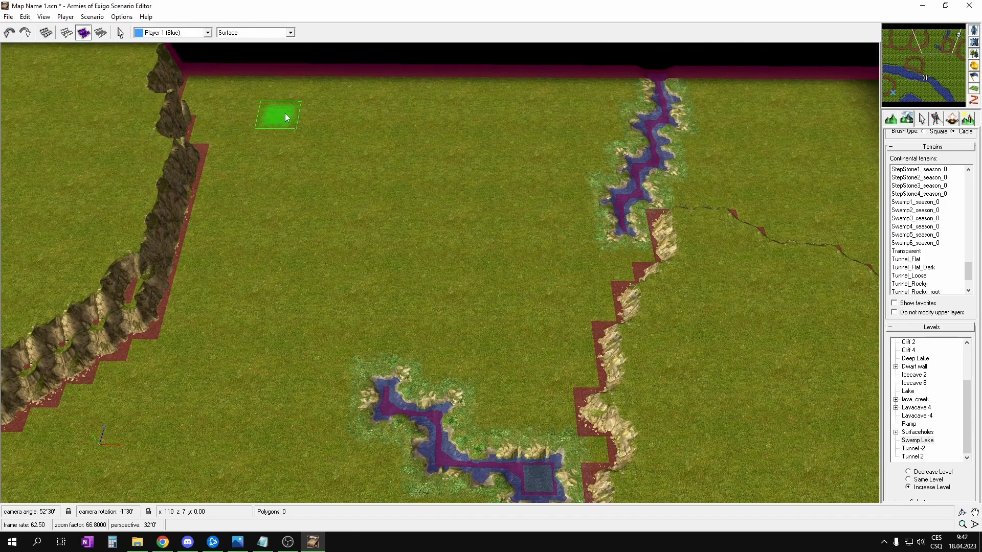
right_click_drag(353, 211, 378, 176)
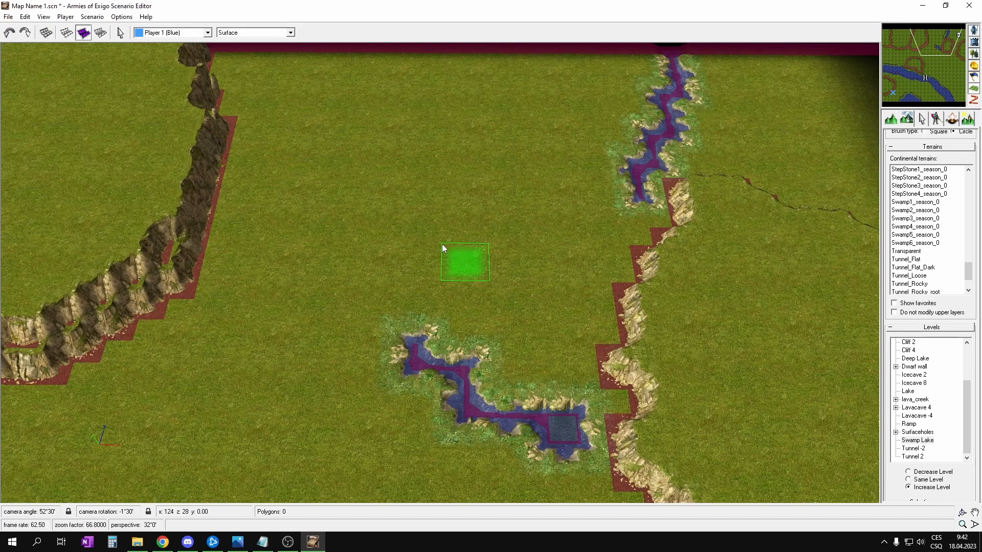
right_click_drag(347, 229, 335, 225)
right_click_drag(459, 288, 455, 285)
right_click_drag(524, 303, 511, 309)
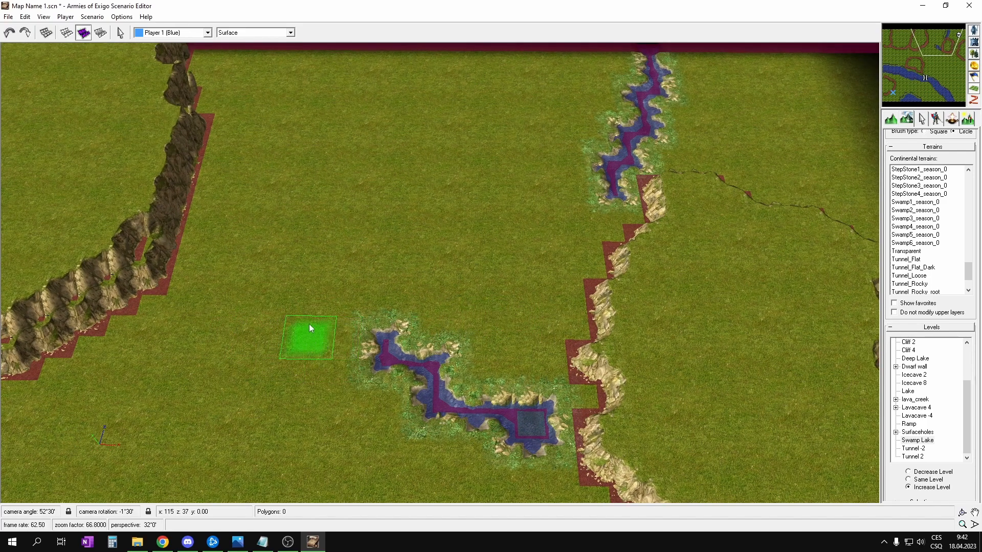
right_click_drag(305, 332, 335, 336)
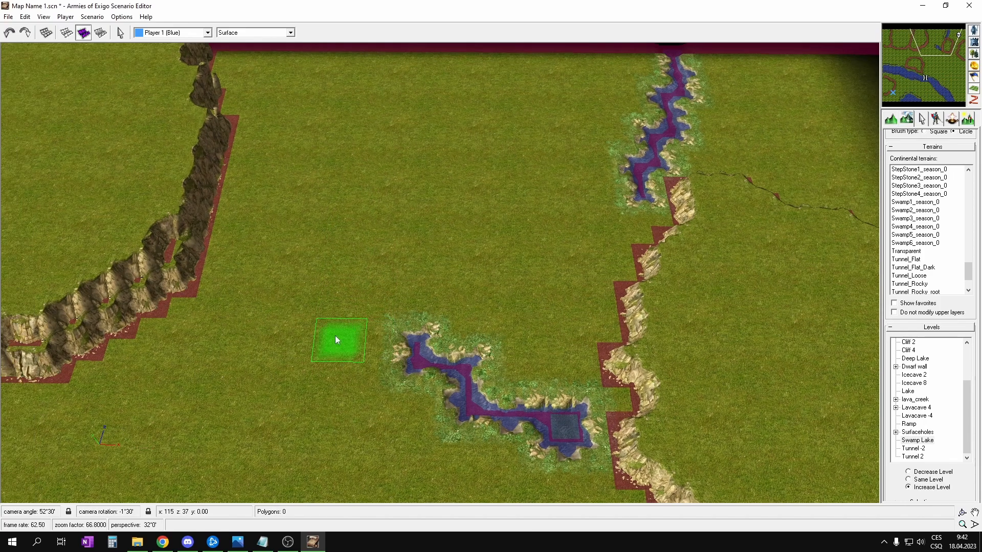
left_click_drag(298, 330, 215, 273)
key("ctrl+z")
mouse_move(297, 344)
left_mouse_down()
mouse_move(225, 275)
mouse_move(316, 263)
mouse_move(252, 209)
left_mouse_up()
left_click_drag(250, 165, 255, 137)
middle_click_drag(361, 119, 353, 170)
mouse_move(248, 174)
left_mouse_down()
mouse_move(233, 144)
mouse_move(235, 107)
mouse_move(219, 100)
left_mouse_up()
- Paint a long Swamp Lake channel through the middle ground, from beside the plateau's western cliff up to the northern map edge
middle_click_drag(416, 162, 399, 153)
mouse_move(418, 220)
middle_mouse_down()
mouse_move(400, 215)
mouse_move(431, 219)
middle_mouse_up()
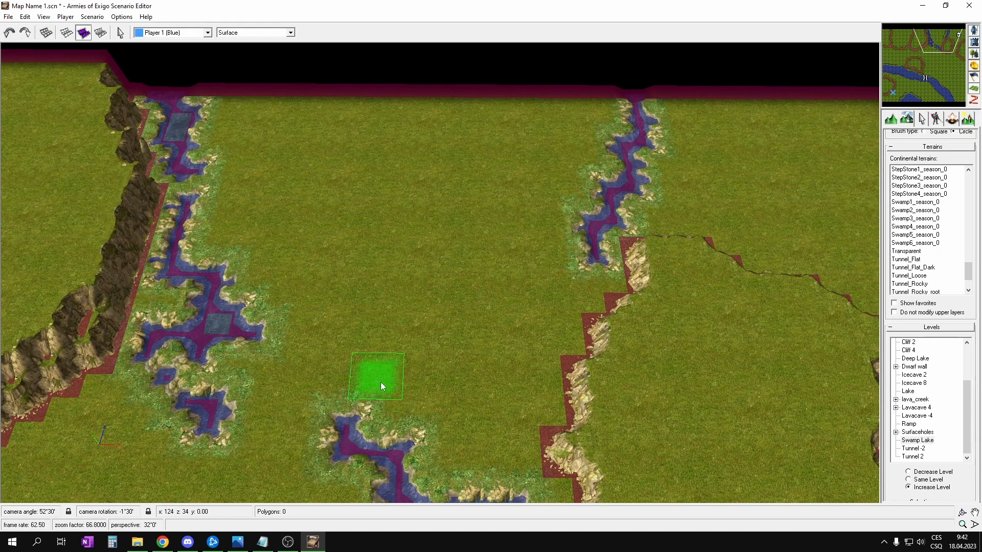
mouse_move(505, 423)
left_mouse_down()
mouse_move(493, 416)
mouse_move(499, 456)
mouse_move(440, 378)
mouse_move(395, 342)
left_mouse_up()
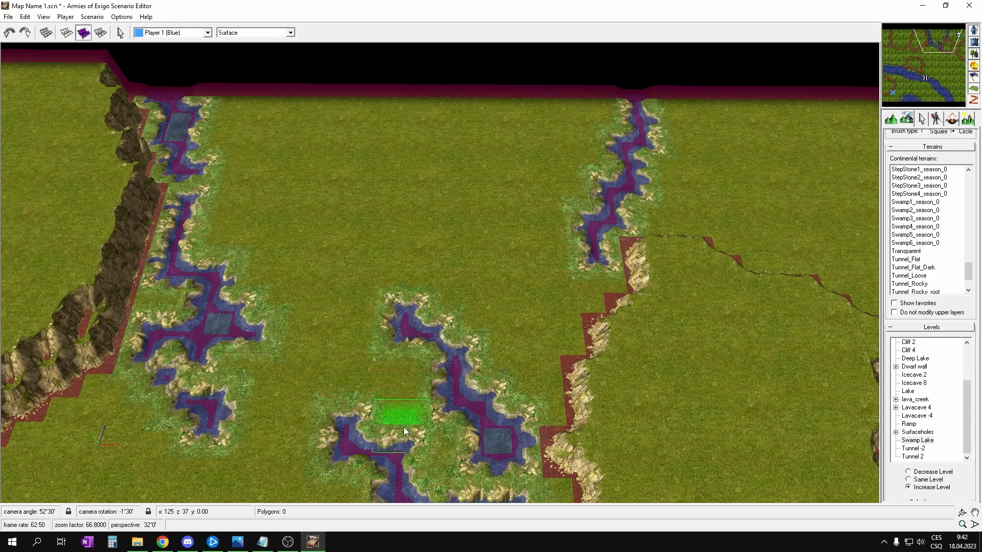
middle_click_drag(426, 245, 435, 273)
mouse_move(411, 310)
left_mouse_down()
mouse_move(363, 220)
mouse_move(389, 129)
left_mouse_up()
- Fill the ground between the middle and eastern channels with branching Swamp Lake channels, a ring and small pools
middle_click_drag(379, 114, 508, 205)
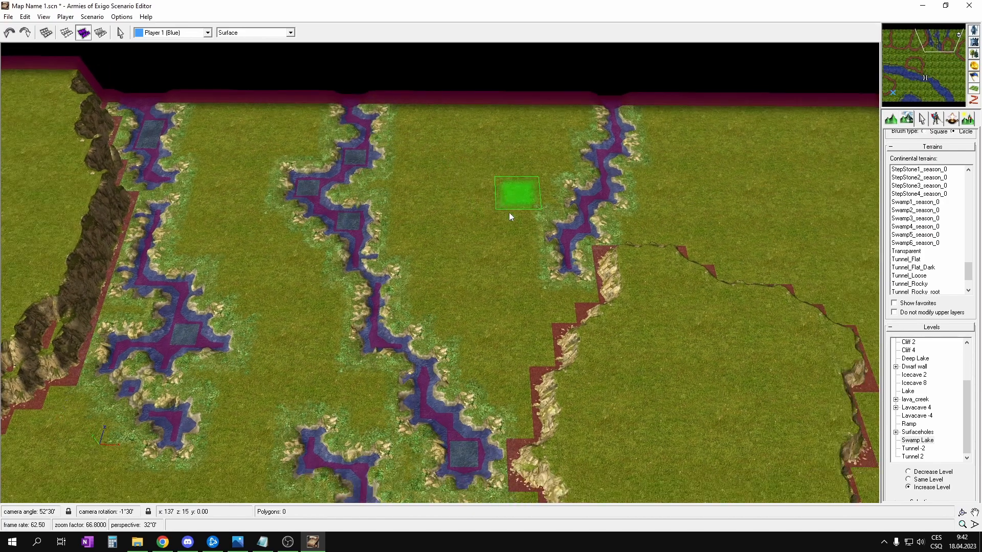
middle_click_drag(544, 301, 323, 216)
middle_click_drag(478, 205, 467, 224)
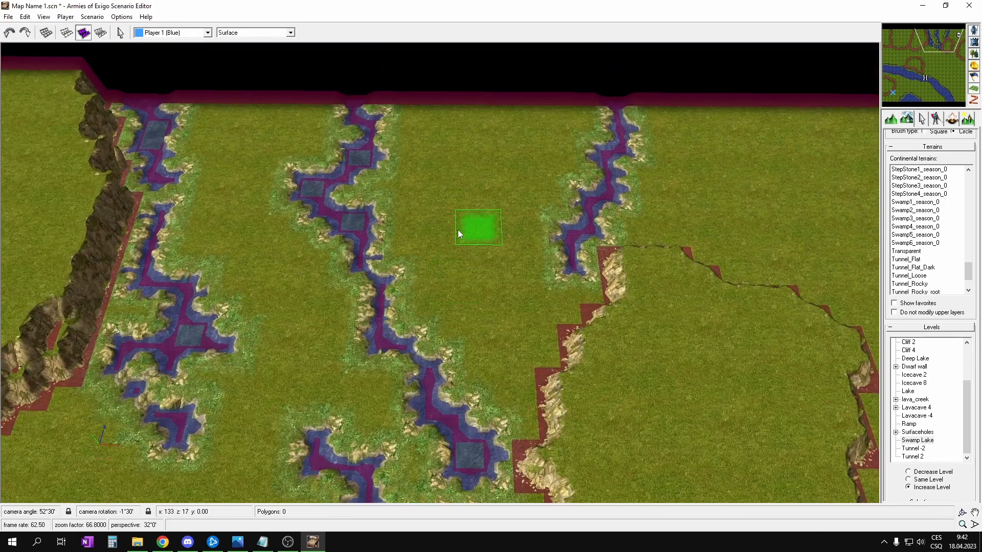
middle_click_drag(438, 253, 504, 294)
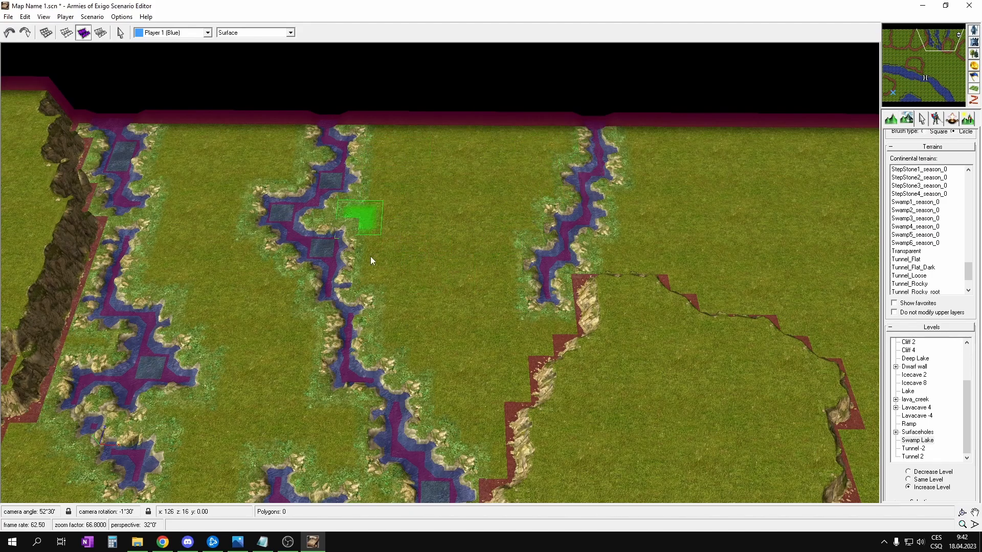
left_click(900, 66)
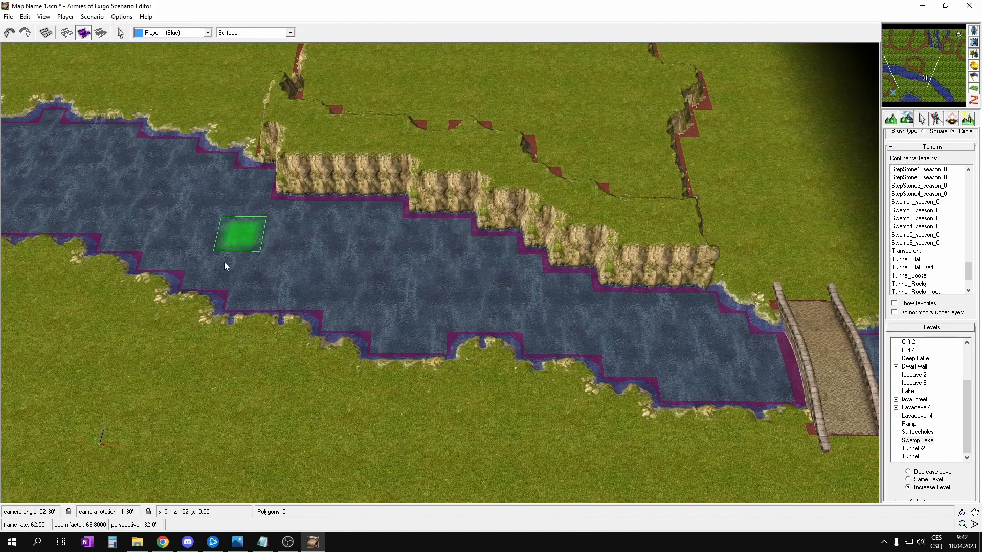
left_click(939, 42)
scroll(523, 271, "up", 3)
mouse_move(404, 391)
left_mouse_down()
mouse_move(474, 350)
mouse_move(489, 274)
mouse_move(393, 301)
mouse_move(341, 228)
mouse_move(422, 223)
mouse_move(436, 163)
mouse_move(508, 185)
mouse_move(426, 134)
mouse_move(544, 138)
mouse_move(479, 124)
left_mouse_up()
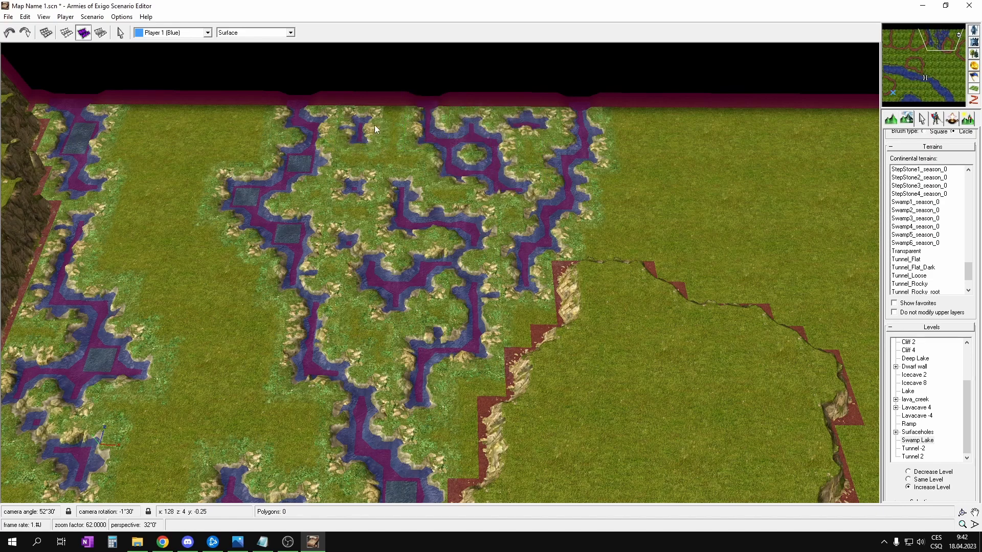
left_click_drag(372, 125, 424, 121)
middle_click_drag(539, 219, 603, 166)
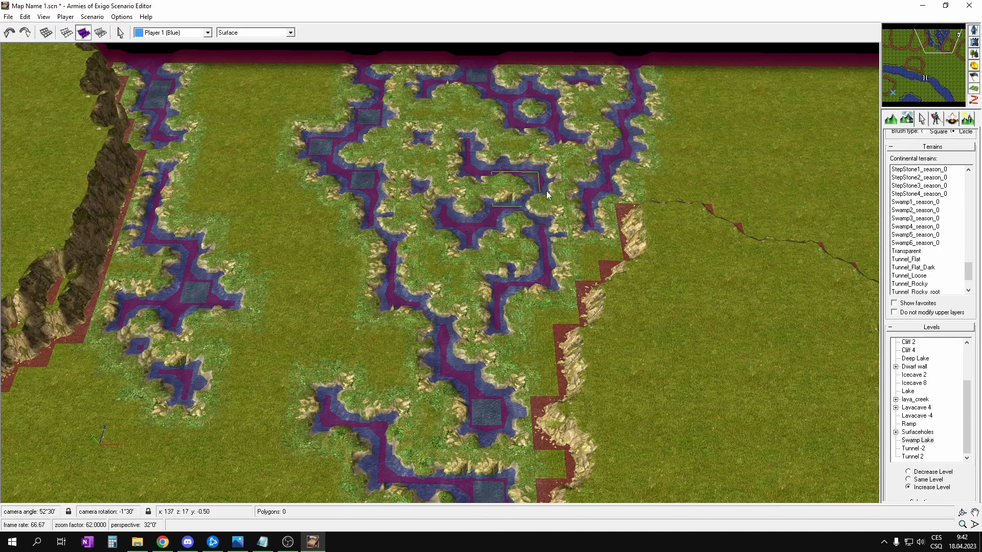
middle_click_drag(463, 205, 508, 249)
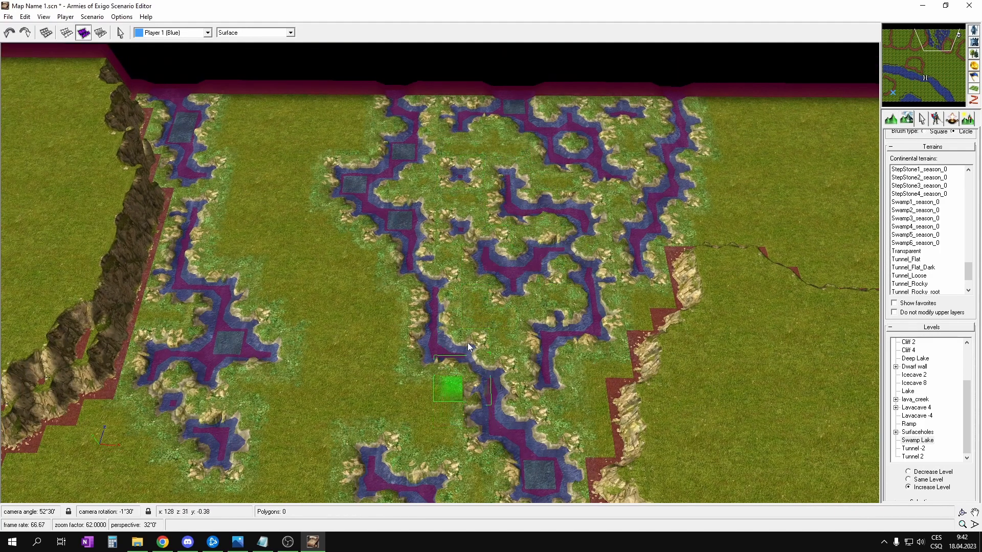
mouse_move(458, 357)
middle_mouse_down()
mouse_move(505, 247)
mouse_move(497, 256)
middle_mouse_up()
middle_click_drag(359, 260, 390, 260)
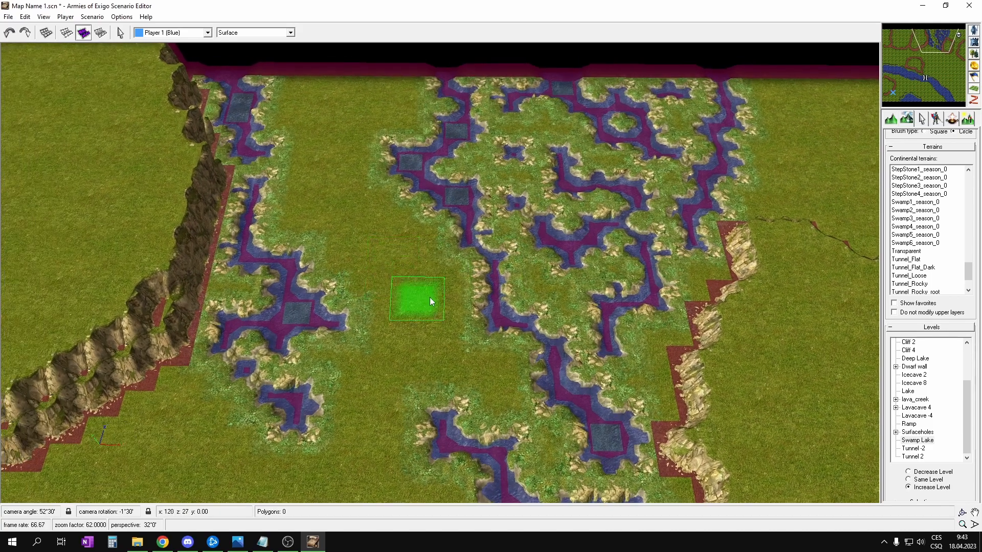
middle_click_drag(462, 207, 468, 216)
middle_click_drag(557, 310, 520, 266)
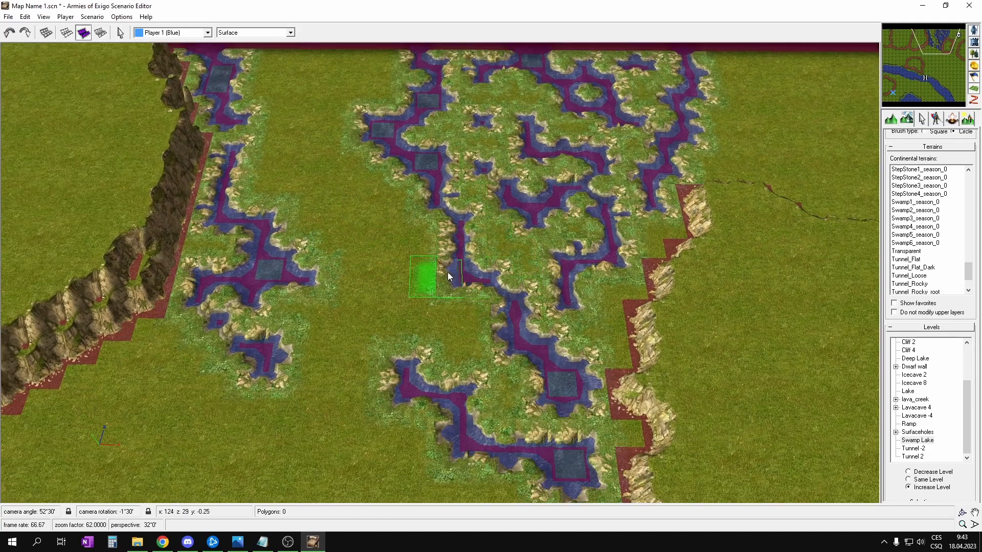
- Extend the middle Swamp Lake channel's western bend with one more brush stamp and hide the coloured terrain overlay
left_click(419, 207)
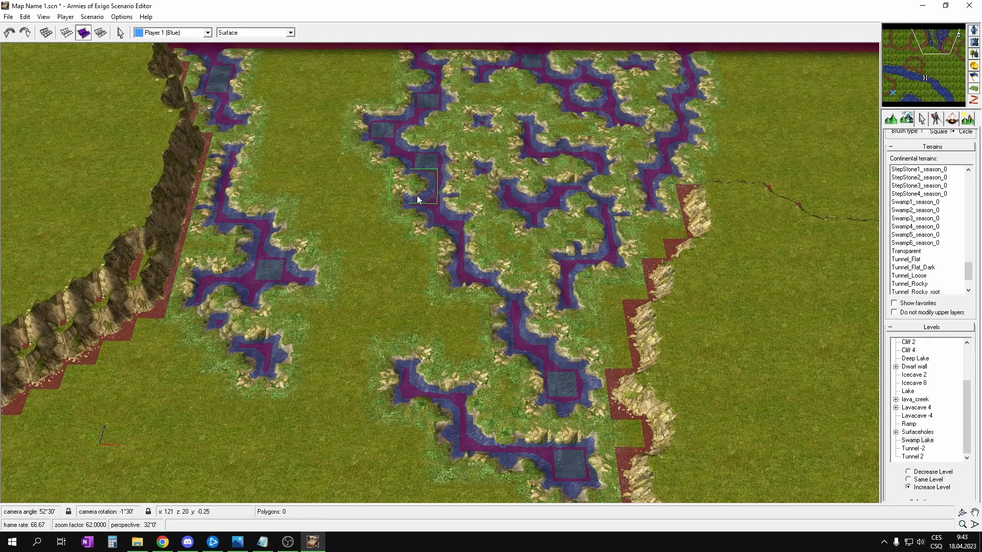
key("p")
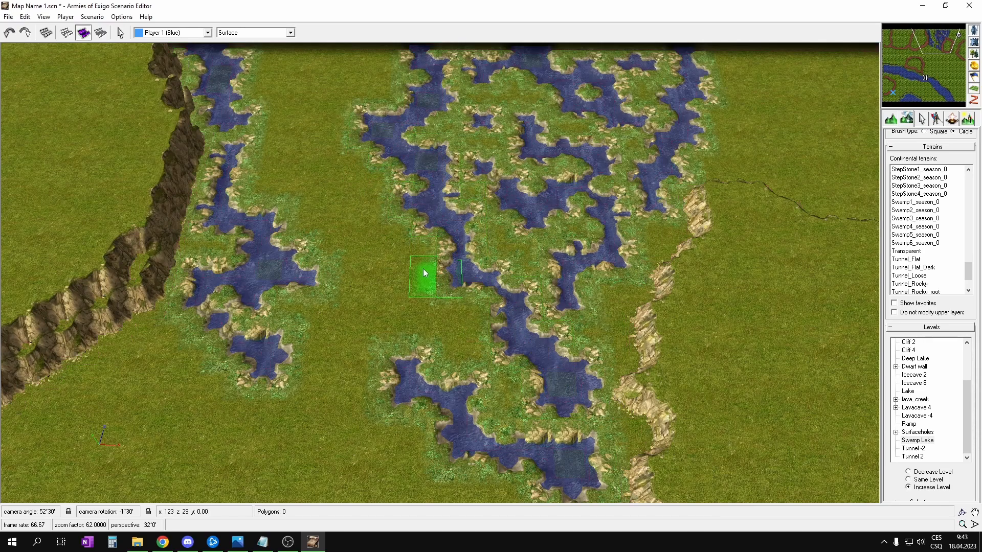
mouse_move(504, 398)
middle_mouse_down()
mouse_move(513, 303)
mouse_move(558, 310)
mouse_move(474, 255)
mouse_move(486, 268)
middle_mouse_up()
scroll(583, 273, "up", 3)
middle_click_drag(598, 176, 561, 211)
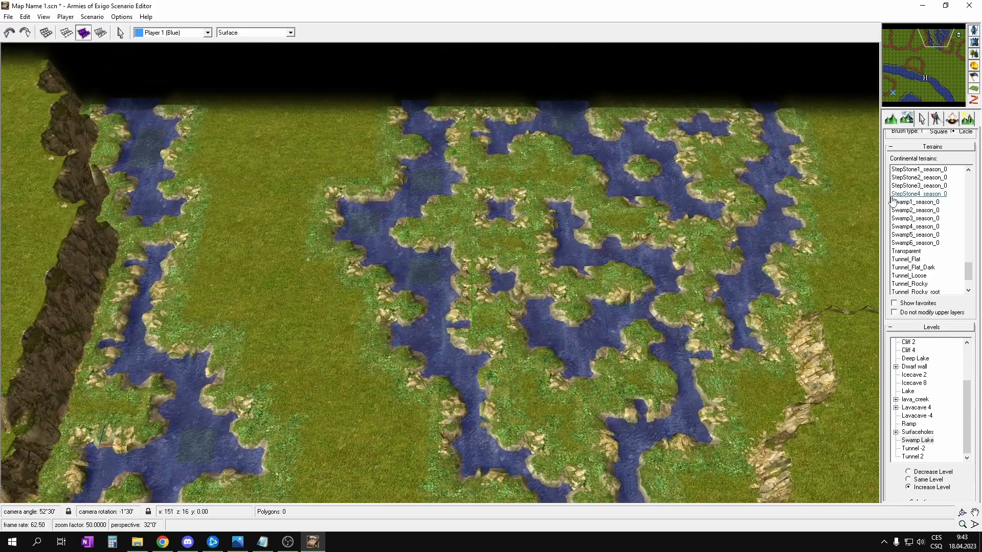
- Compare the darker water patches in the western swamp channel with the deep water and shallow banks of the river
scroll(934, 230, "down", 2)
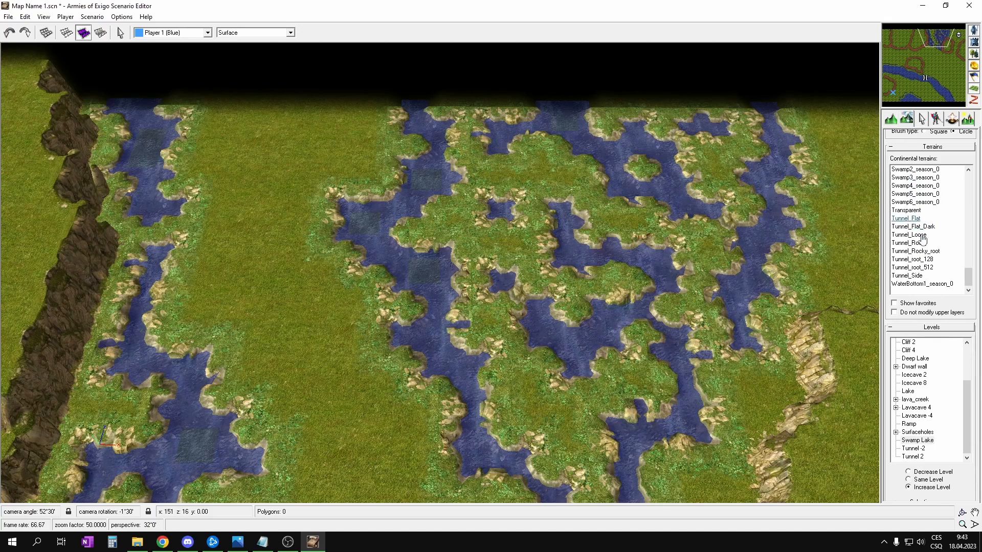
left_click(920, 284)
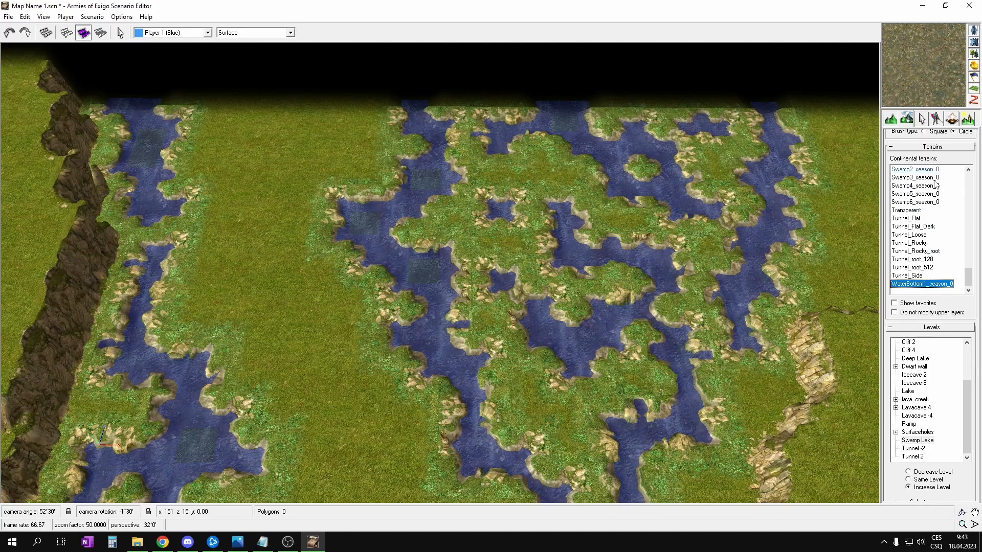
mouse_move(565, 206)
middle_mouse_down()
mouse_move(497, 313)
mouse_move(499, 287)
middle_mouse_up()
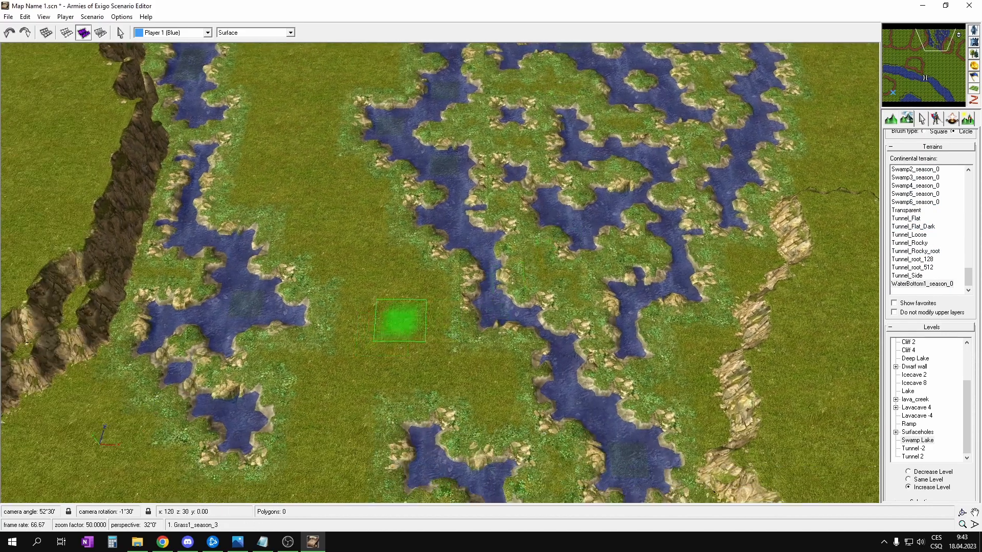
scroll(382, 322, "up", 5)
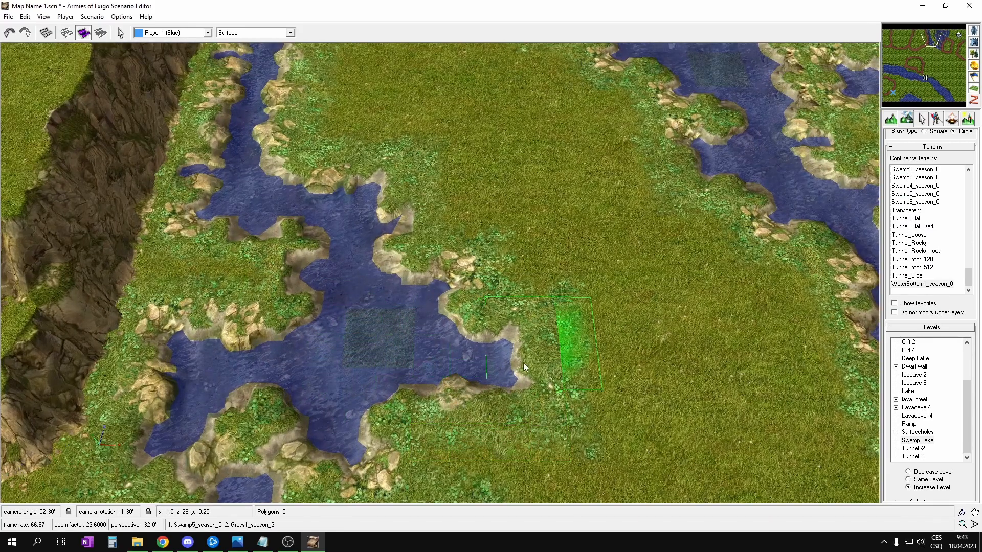
right_click(414, 369)
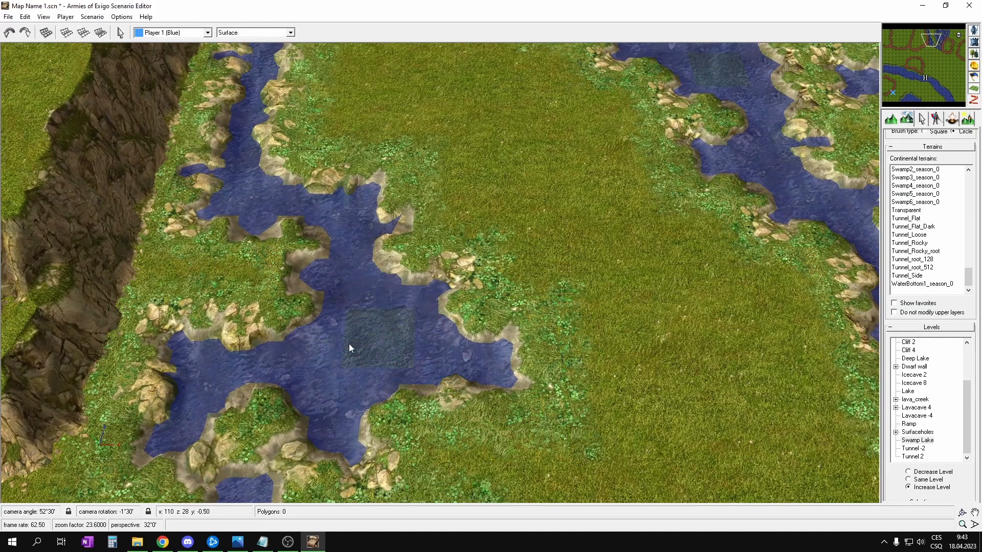
scroll(405, 348, "down", 2)
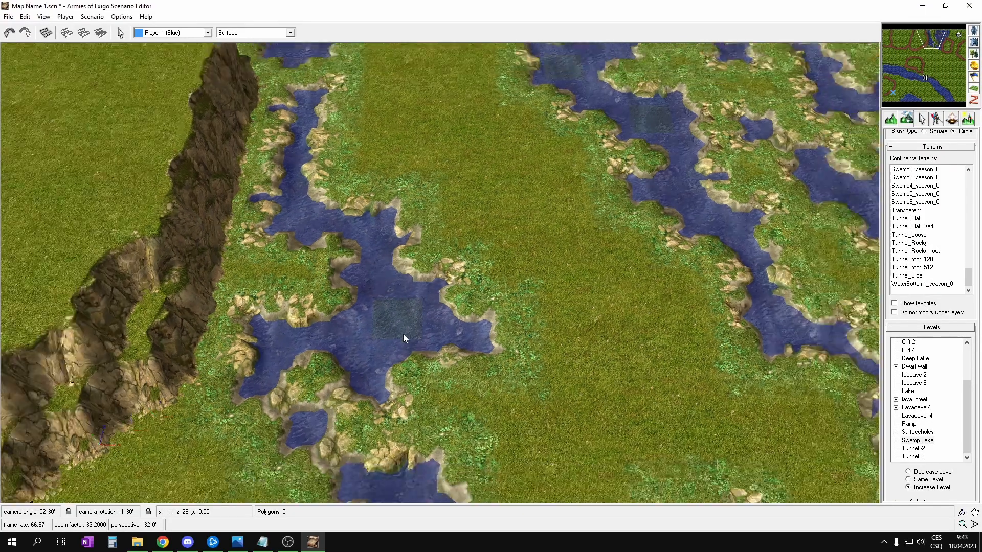
left_click(915, 80)
scroll(358, 145, "up", 2)
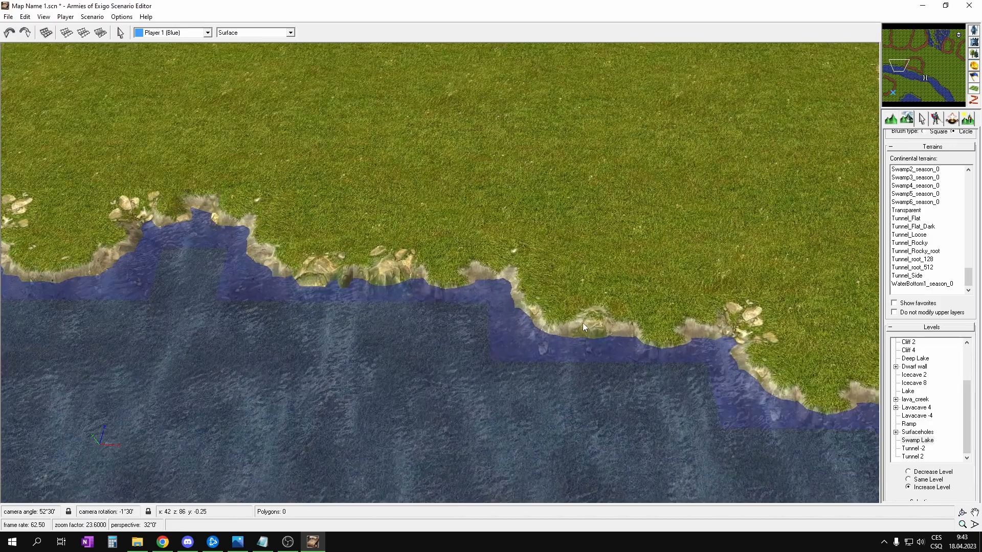
middle_click_drag(582, 323, 599, 342)
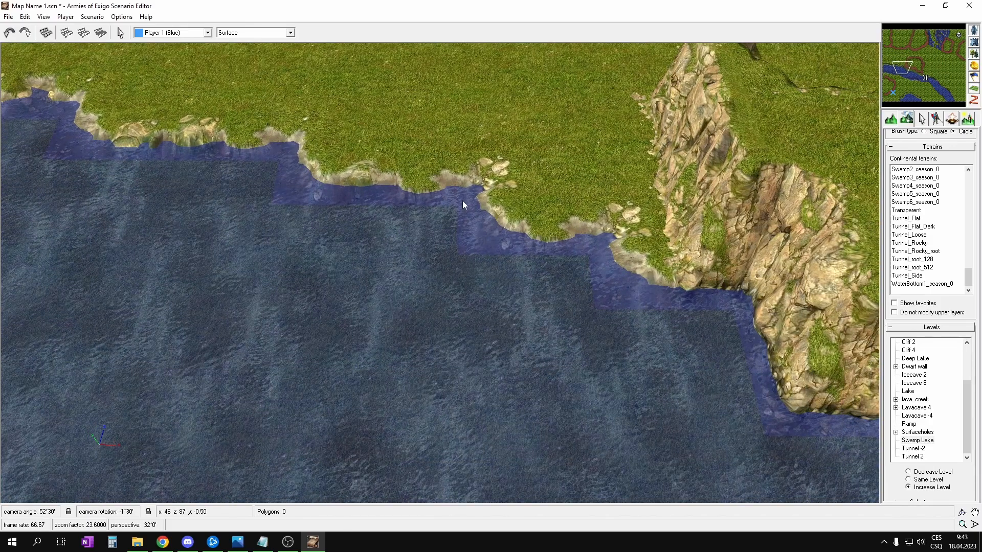
middle_click_drag(66, 160, 684, 295)
scroll(593, 310, "down", 4)
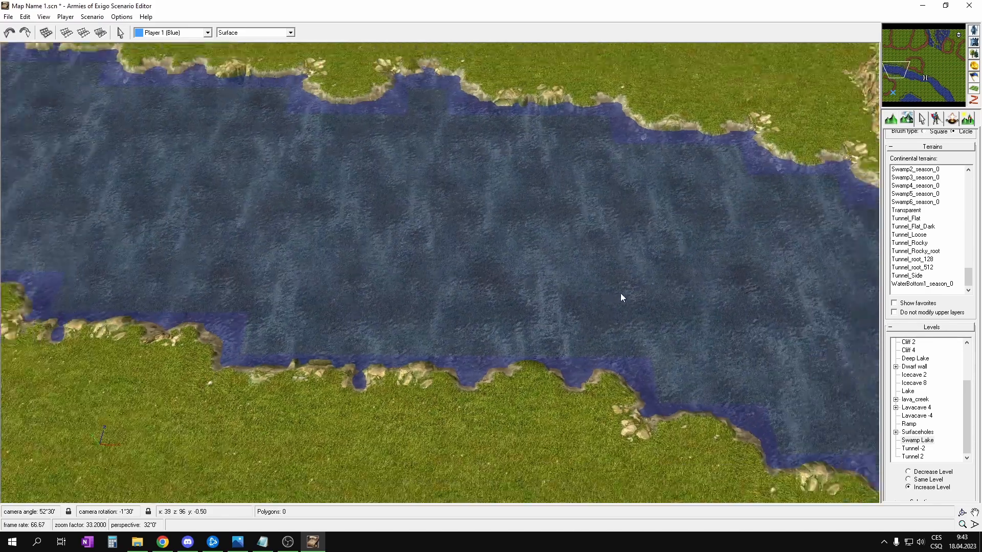
- Paint the WaterBottom1_season_0 terrain over the darker water patches in the northern part of the swamp's middle channels
left_click(921, 286)
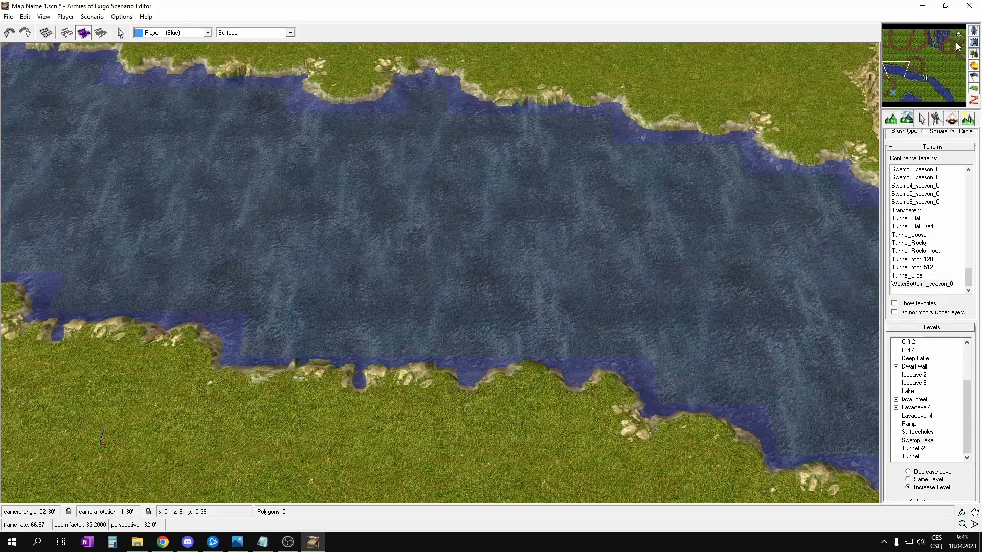
left_click_drag(960, 45, 944, 36)
middle_click_drag(449, 274, 491, 259)
scroll(486, 255, "up", 6)
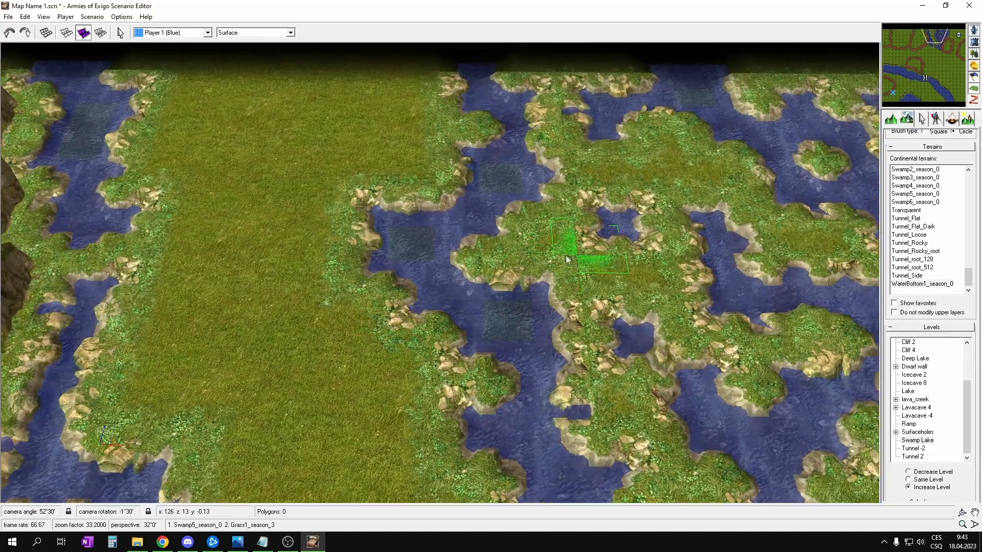
scroll(476, 330, "down", 5)
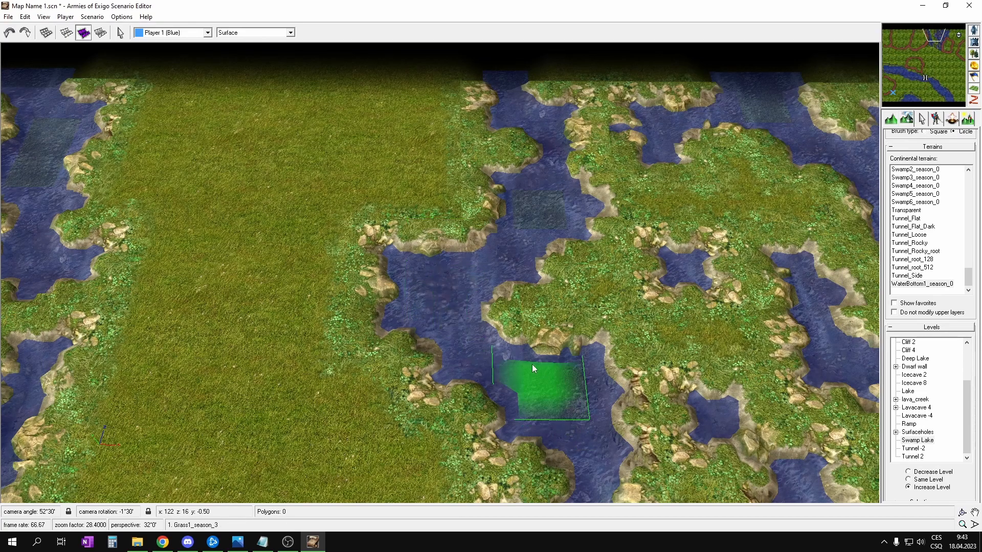
mouse_move(700, 468)
middle_mouse_down()
mouse_move(500, 340)
mouse_move(531, 239)
mouse_move(675, 200)
mouse_move(727, 265)
middle_mouse_up()
middle_click_drag(629, 460, 612, 344)
middle_click_drag(492, 275, 643, 327)
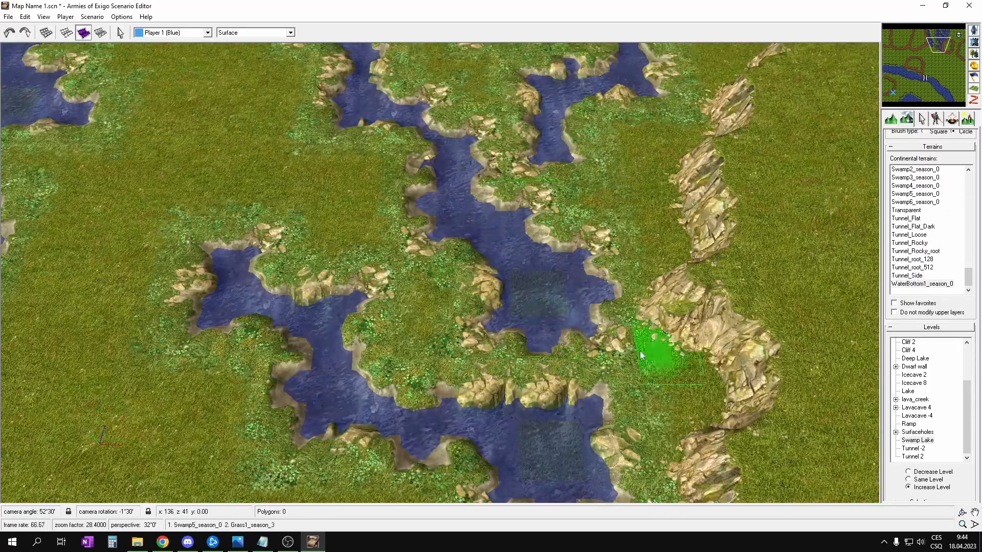
- Cover the remaining darker patches in the swamp's southern pools and western channel with WaterBottom1_season_0
scroll(560, 345, "up", 2)
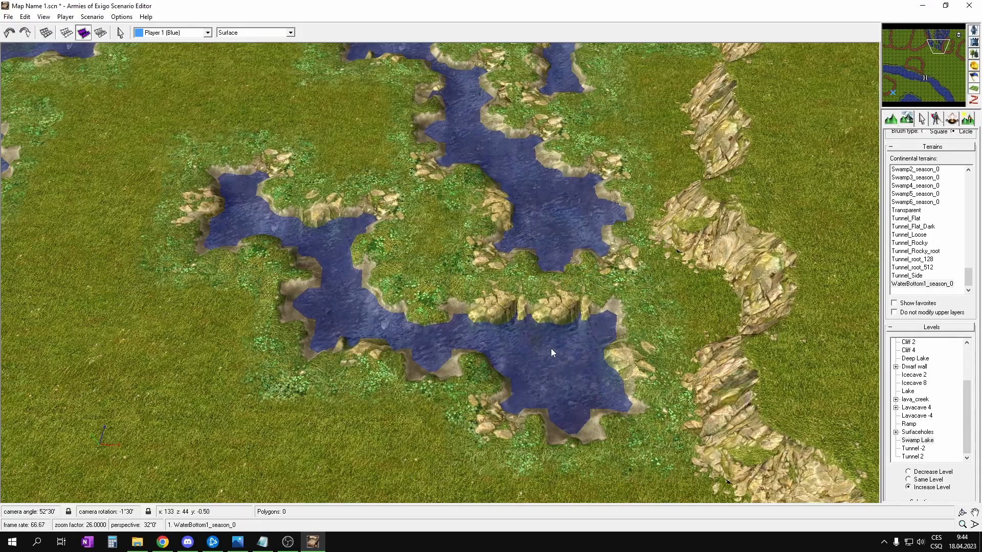
scroll(513, 357, "down", 2)
middle_click_drag(513, 358, 562, 455)
middle_click_drag(394, 285, 534, 334)
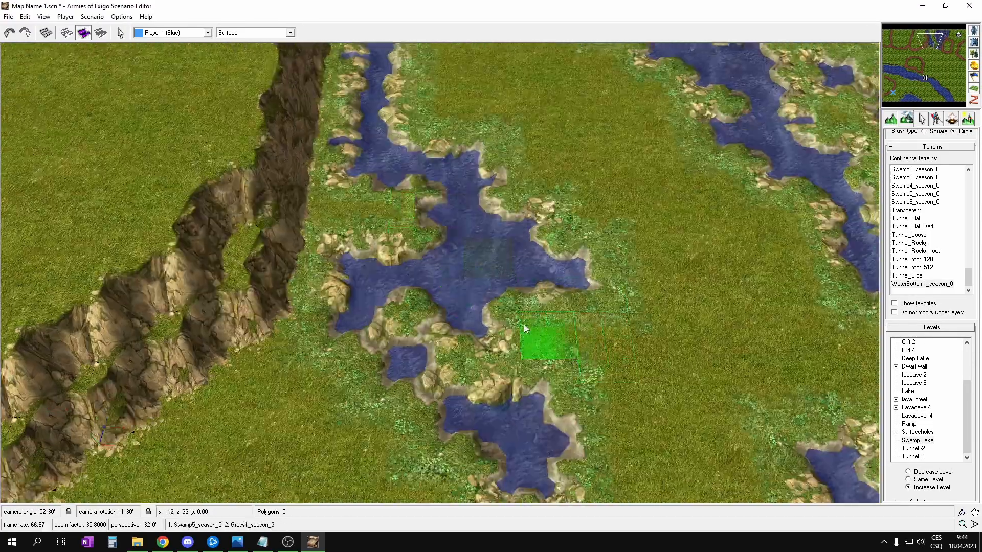
middle_click_drag(485, 274, 455, 293)
middle_click_drag(387, 244, 611, 272)
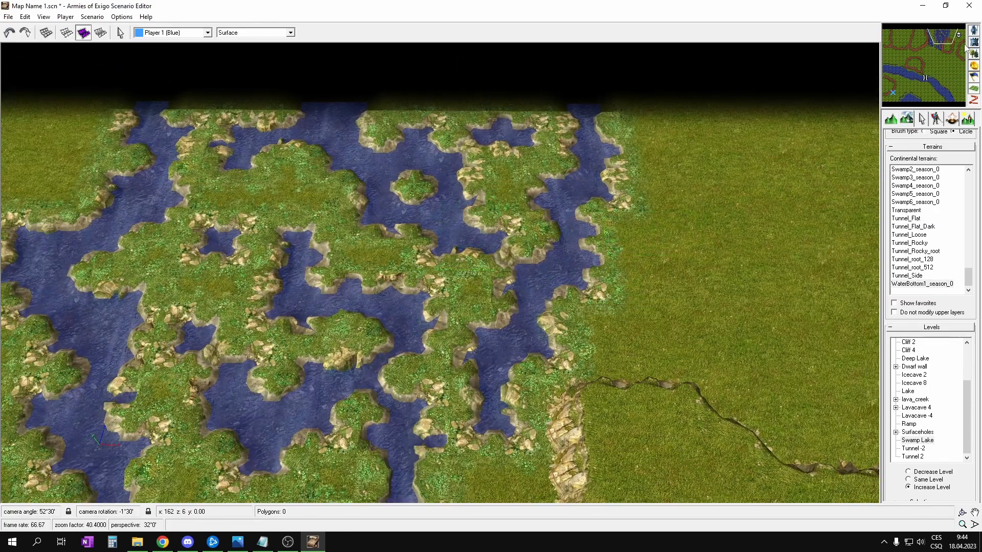
- Paint a wider strip of WaterBottom1_season_0 along the river's north bank, from the western map edge towards the cliff
left_click(899, 74)
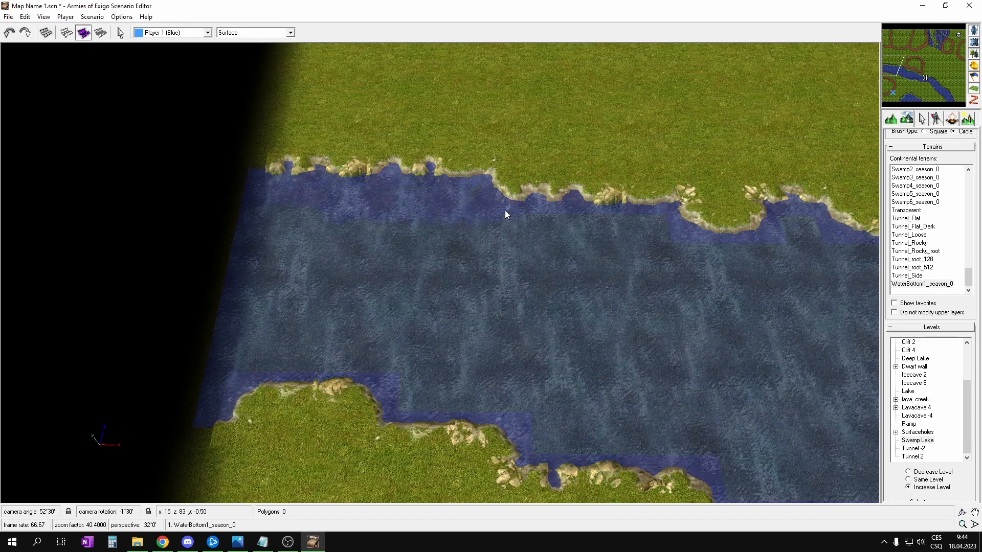
left_click(897, 68)
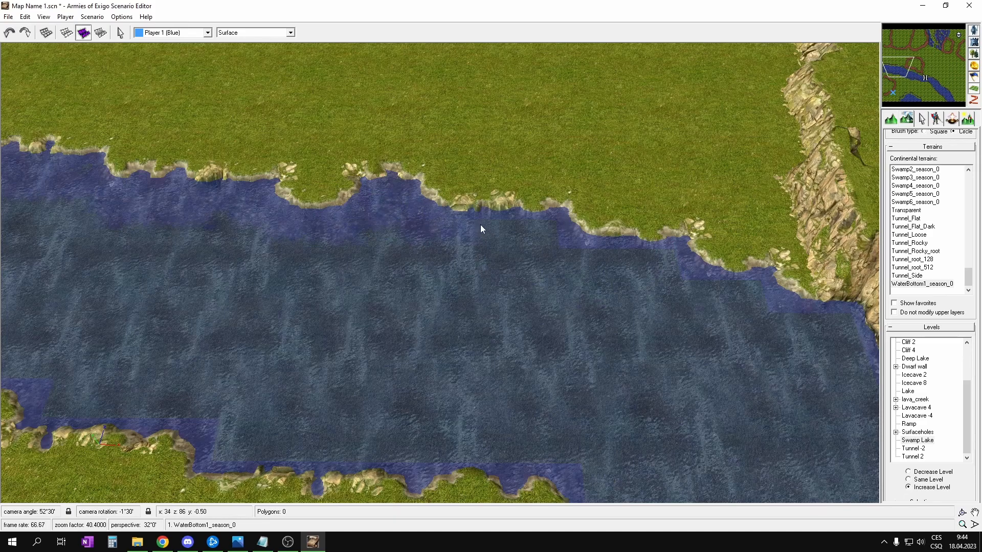
middle_click_drag(325, 163, 462, 204)
middle_click_drag(757, 325, 591, 271)
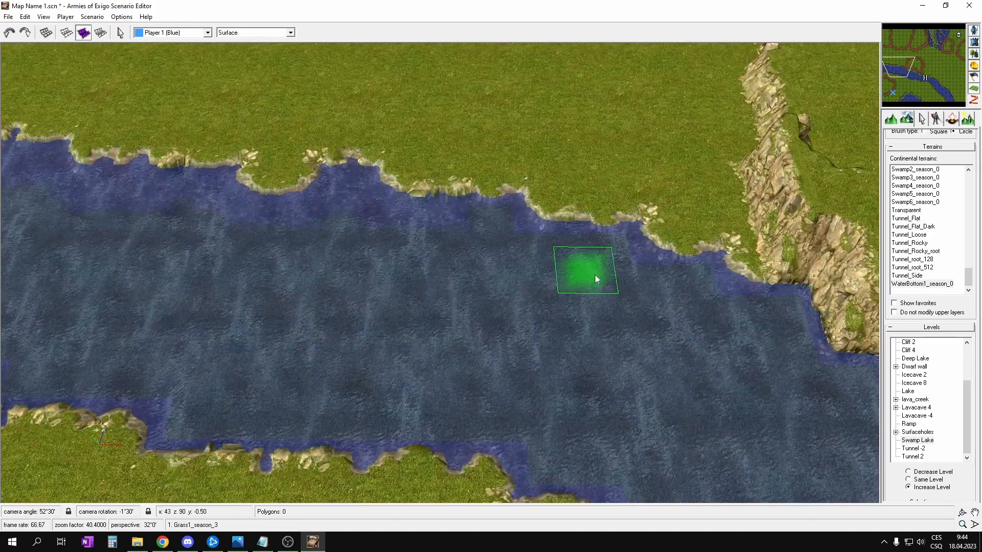
scroll(591, 271, "up", 5)
scroll(655, 210, "down", 1)
mouse_move(655, 210)
middle_mouse_down()
mouse_move(747, 263)
mouse_move(431, 328)
middle_mouse_up()
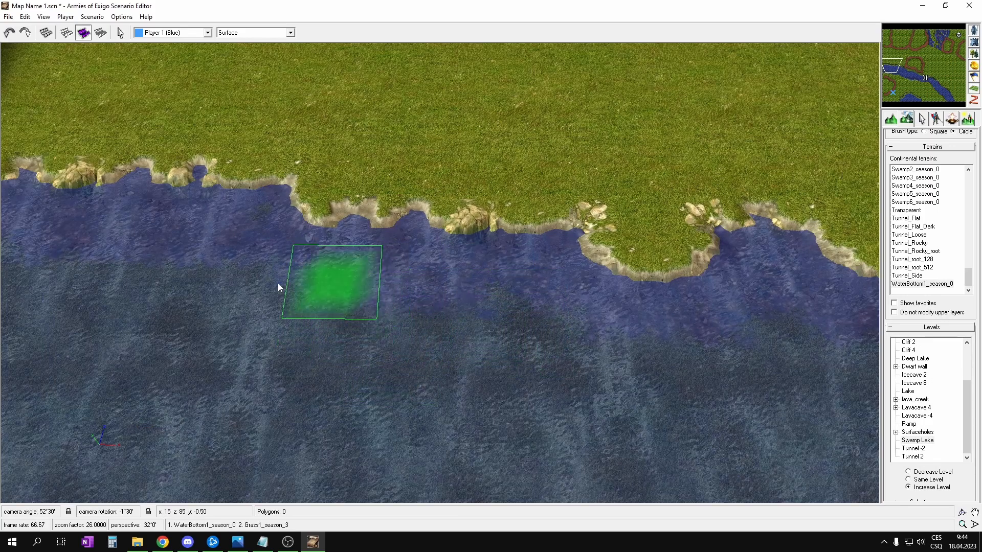
middle_click_drag(742, 312, 174, 149)
scroll(528, 261, "down", 4)
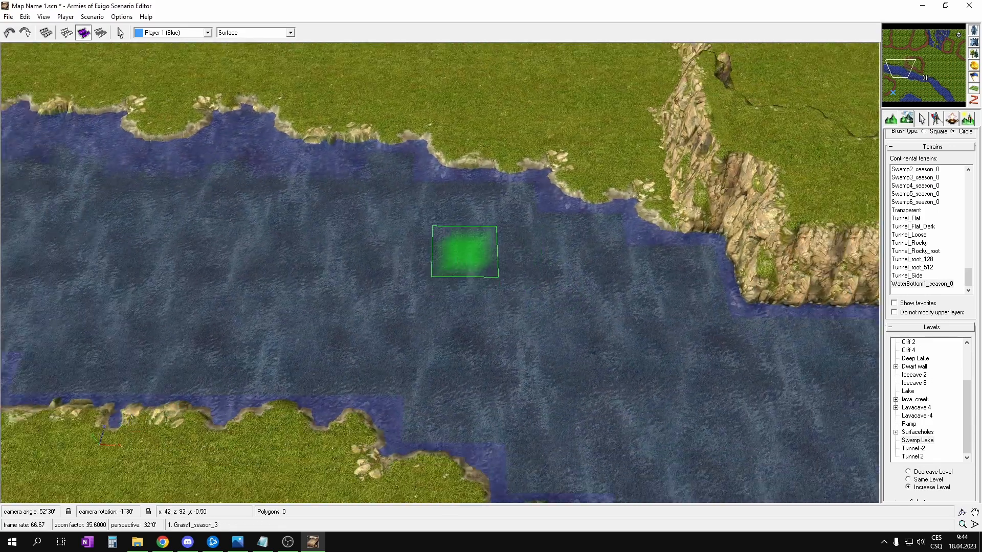
- Paint a diagonal WaterBottom1_season_0 band across the middle of the western river, running from northwest to southeast
middle_click_drag(462, 257, 770, 276)
left_click_drag(419, 242, 539, 351)
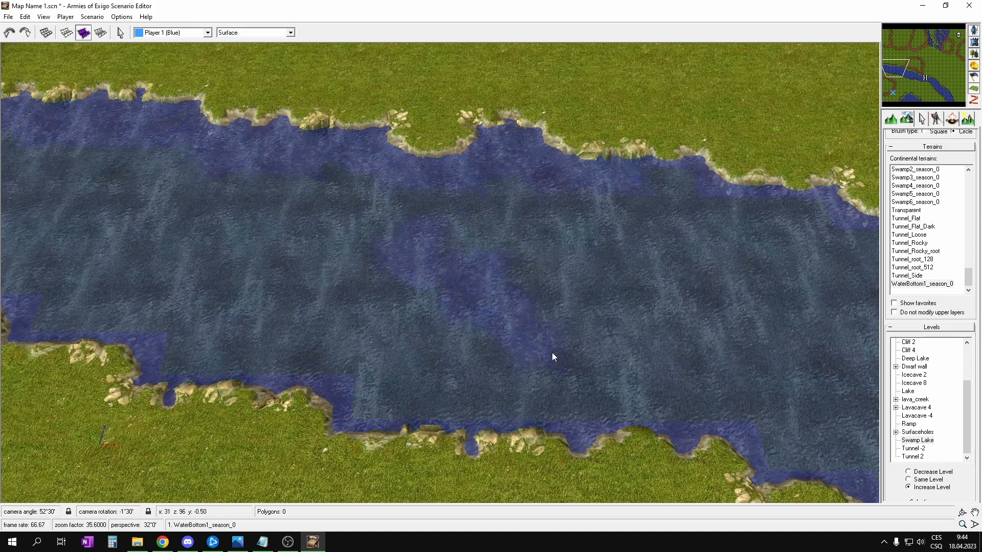
scroll(634, 358, "down", 3)
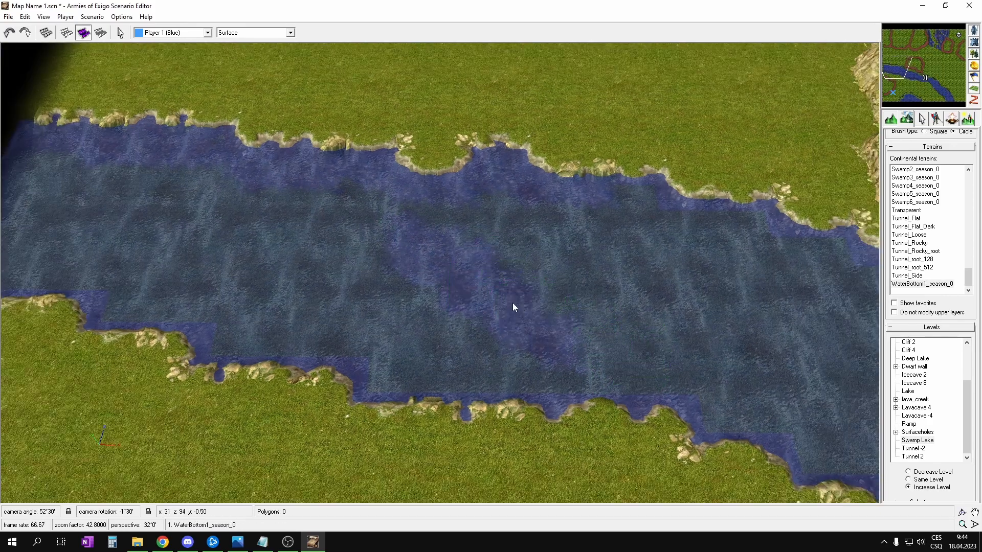
- Widen the WaterBottom1_season_0 strip along the river's south bank, starting from the western map edge
middle_click_drag(471, 258, 782, 292)
middle_click_drag(552, 312, 394, 314)
left_click_drag(394, 316, 286, 301)
mouse_move(275, 310)
middle_mouse_down()
mouse_move(443, 309)
mouse_move(373, 341)
middle_mouse_up()
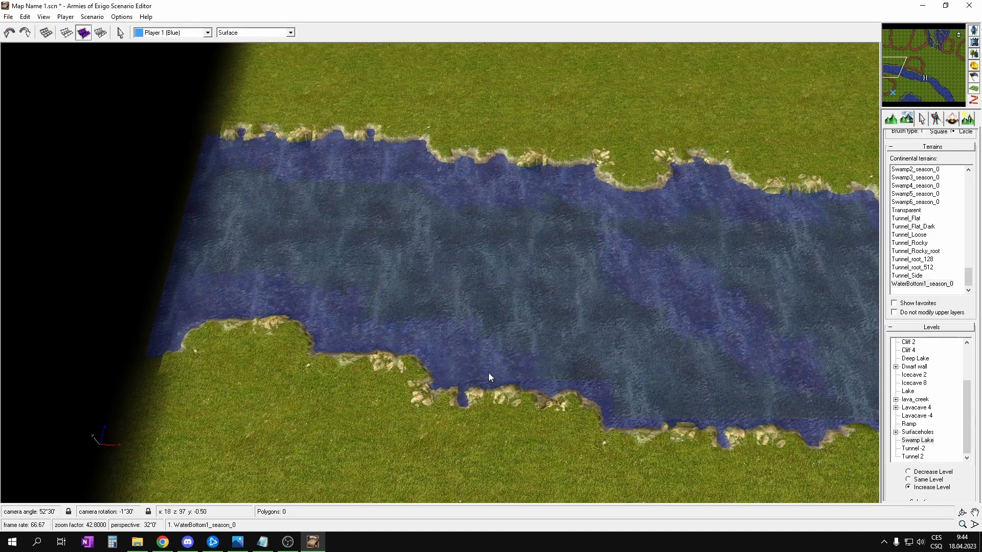
middle_click_drag(495, 281, 532, 276)
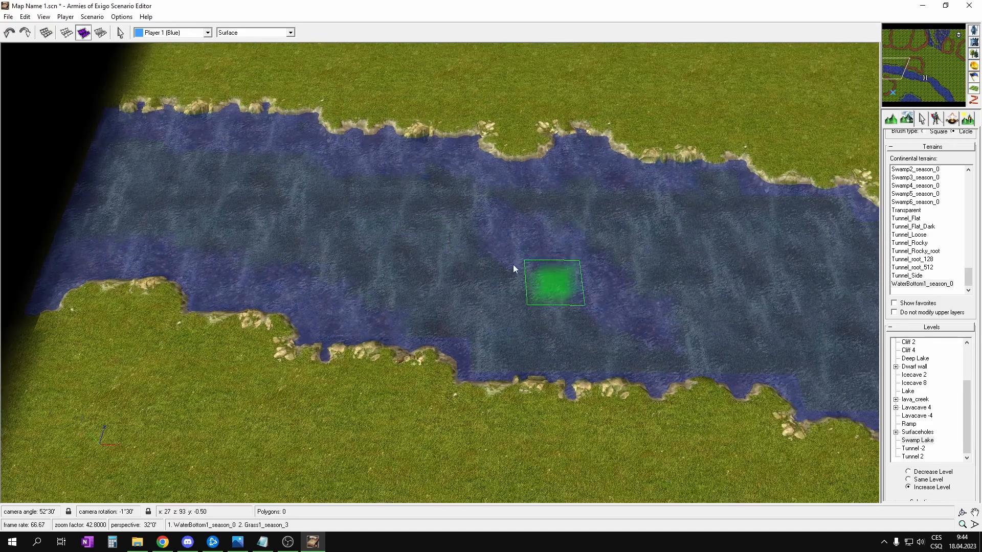
left_click_drag(529, 305, 401, 320)
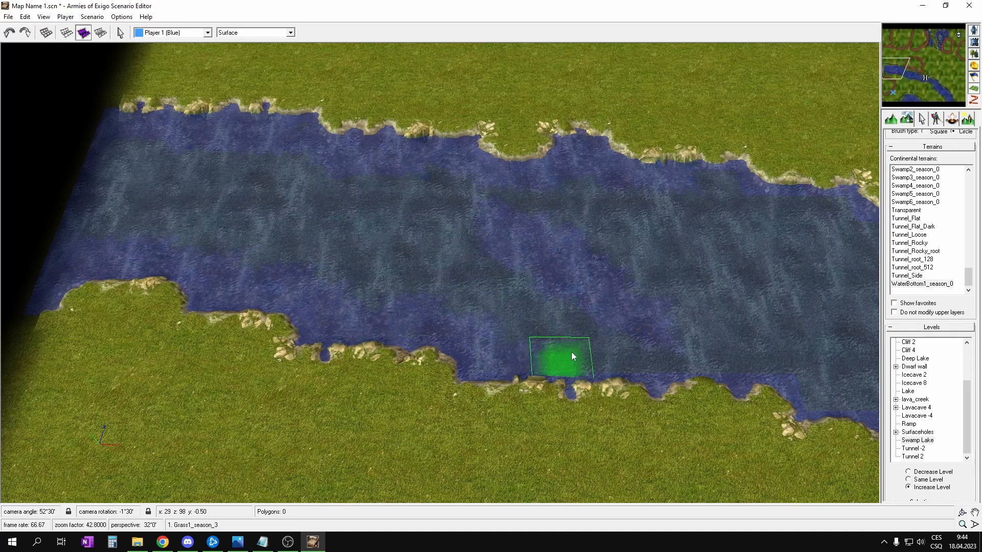
- Join the diagonal band to the south bank and continue the WaterBottom1_season_0 strip eastward along the shore opposite the cliffs
middle_click_drag(571, 353, 446, 338)
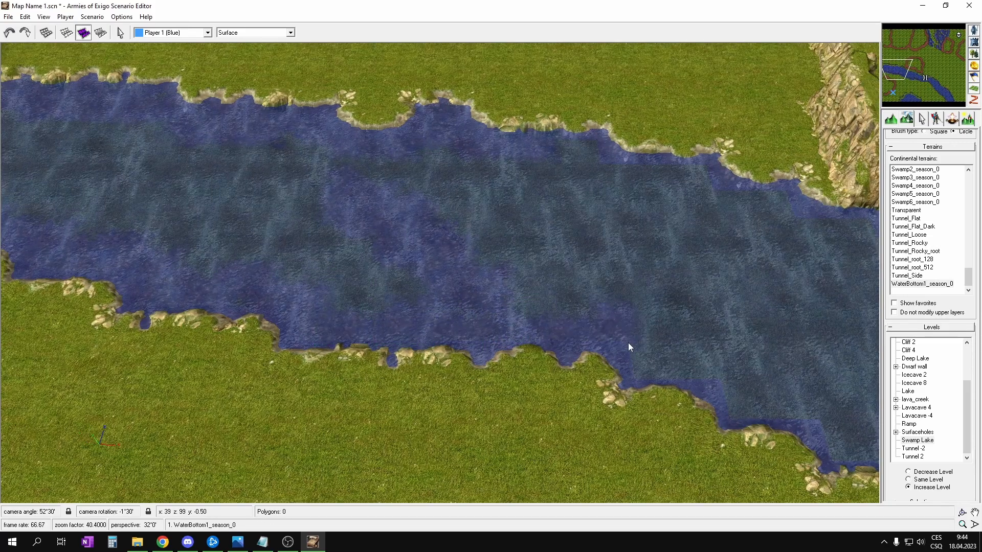
middle_click_drag(742, 331, 476, 302)
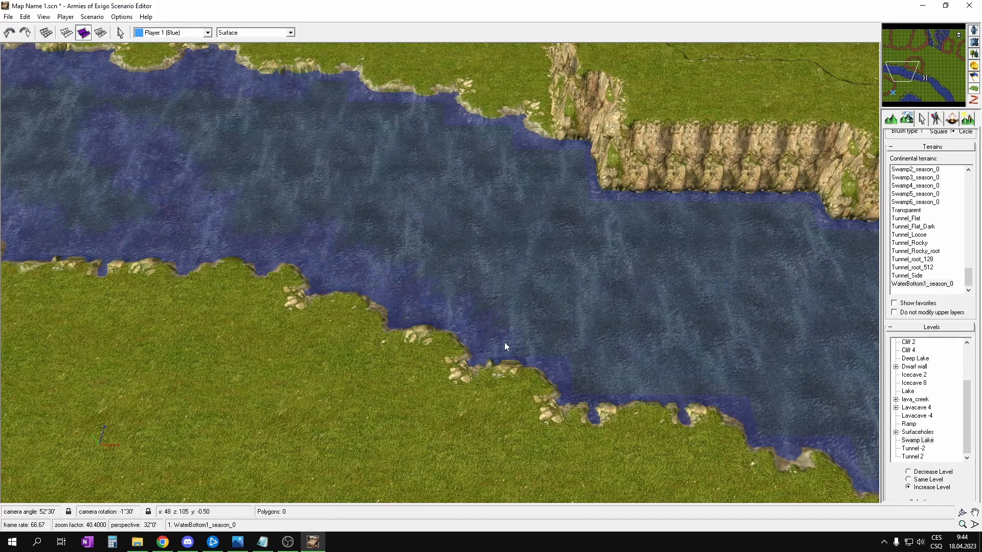
middle_click_drag(815, 389, 438, 324)
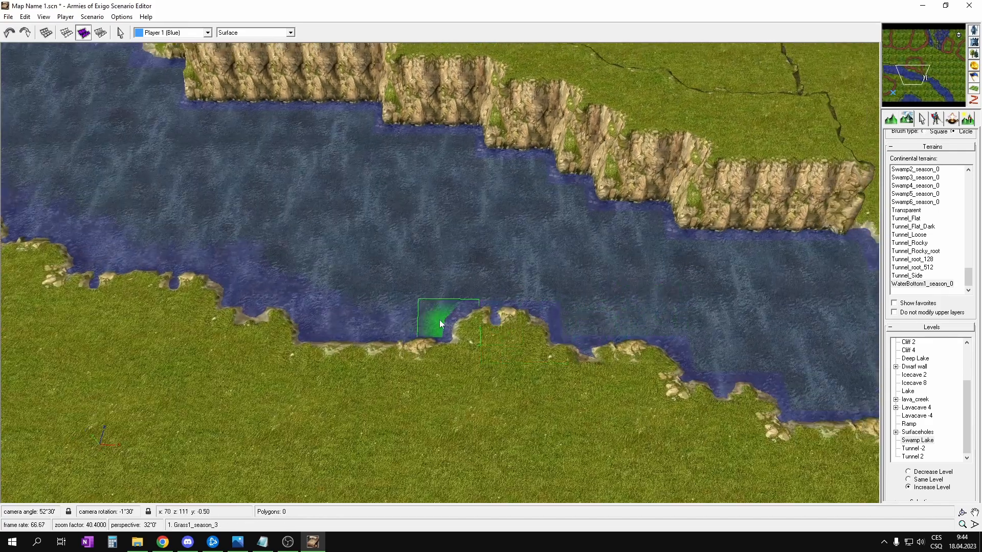
left_click_drag(590, 324, 674, 346)
middle_click_drag(846, 387, 692, 347)
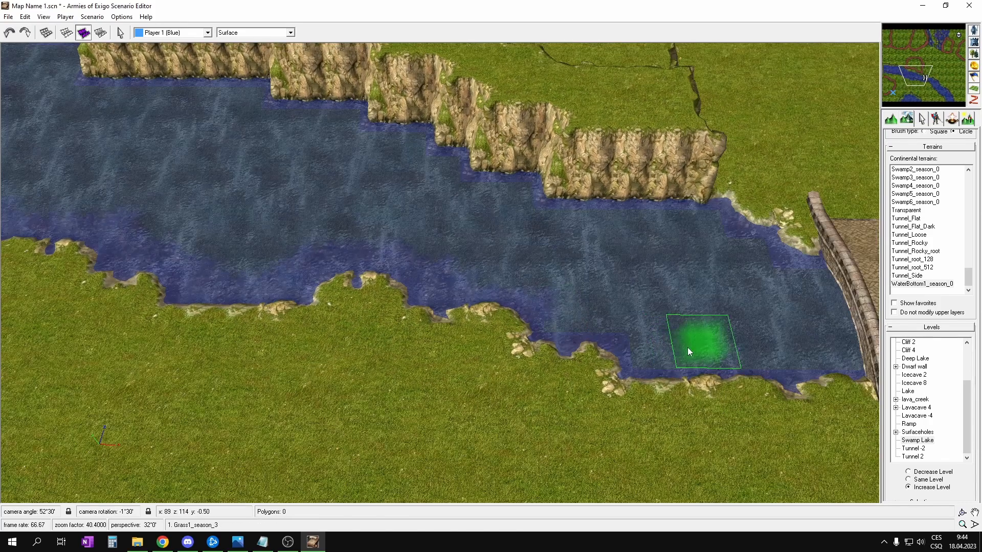
- Extend the WaterBottom1_season_0 strip along the river's south bank, opposite the end of the cliffs, up to the bridge and just past it
left_click_drag(521, 293, 621, 342)
middle_click_drag(686, 361, 438, 328)
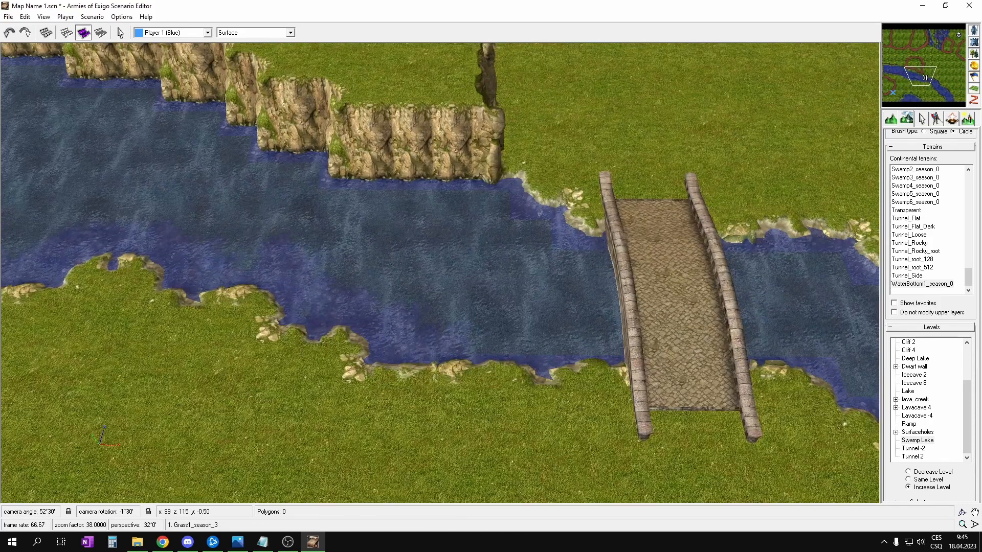
middle_click_drag(805, 318, 535, 348)
middle_click_drag(598, 433, 570, 387)
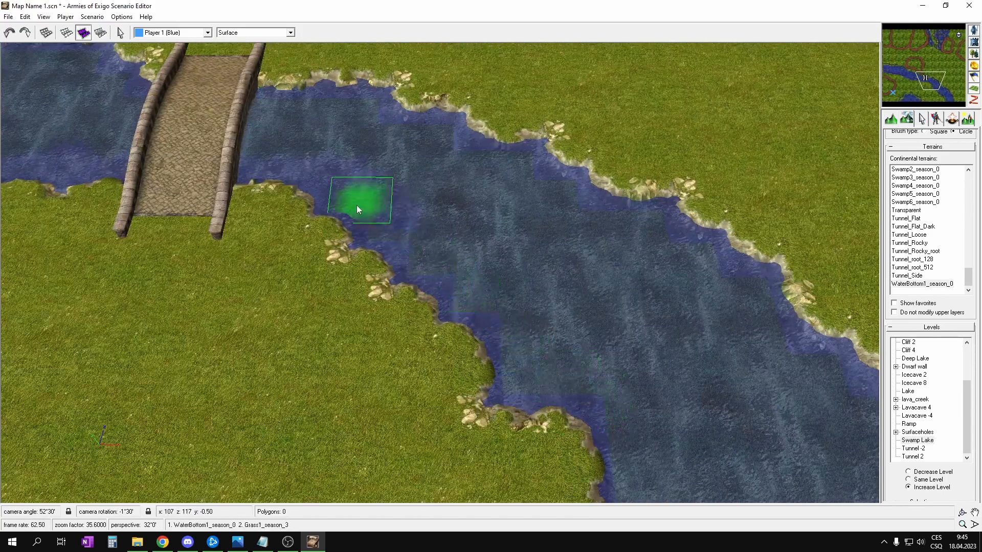
- Widen the WaterBottom1_season_0 strip along the river's southwest bank, following the shore southeast from the bridge
middle_click_drag(492, 321, 426, 241)
middle_click_drag(603, 394, 504, 317)
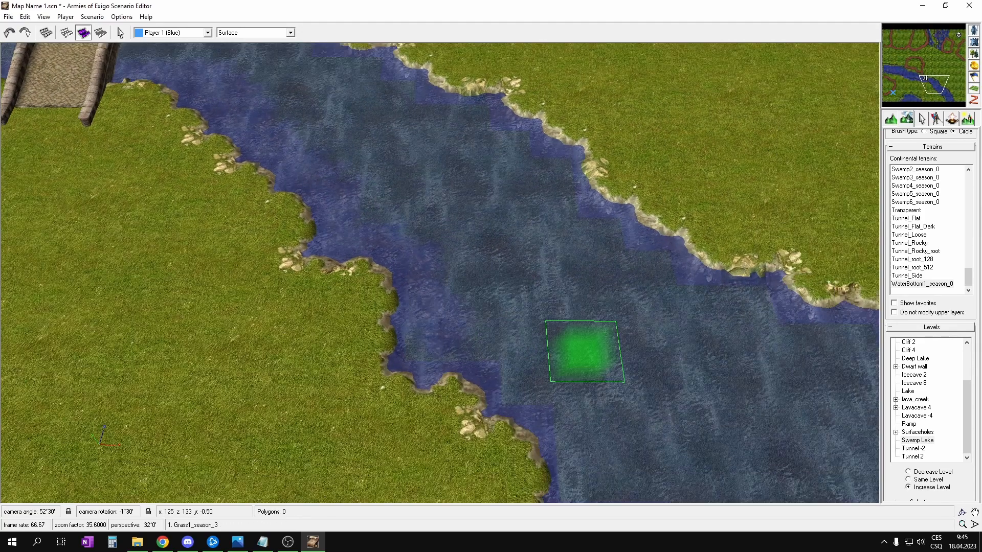
scroll(478, 361, "down", 1)
middle_click_drag(481, 363, 358, 259)
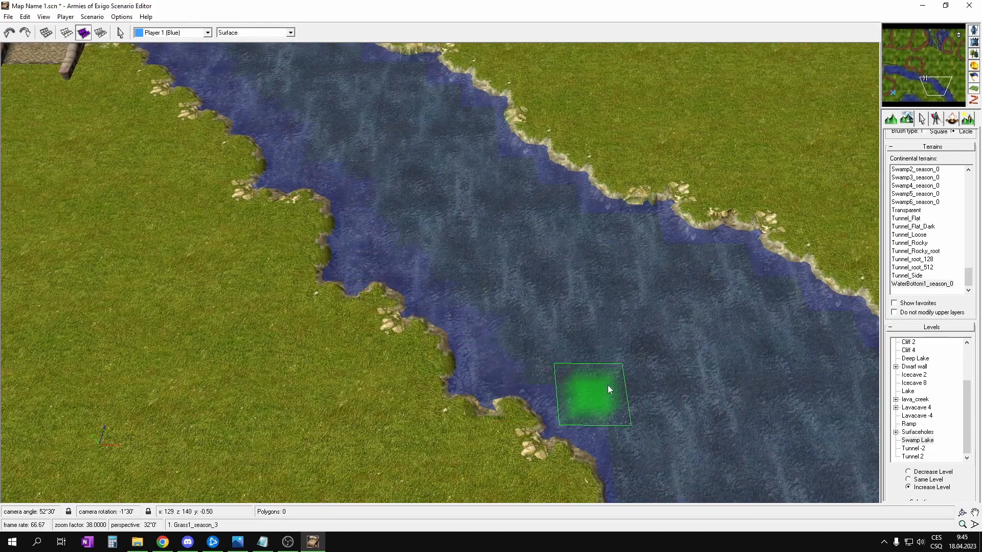
middle_click_drag(605, 388, 459, 332)
scroll(462, 338, "up", 1)
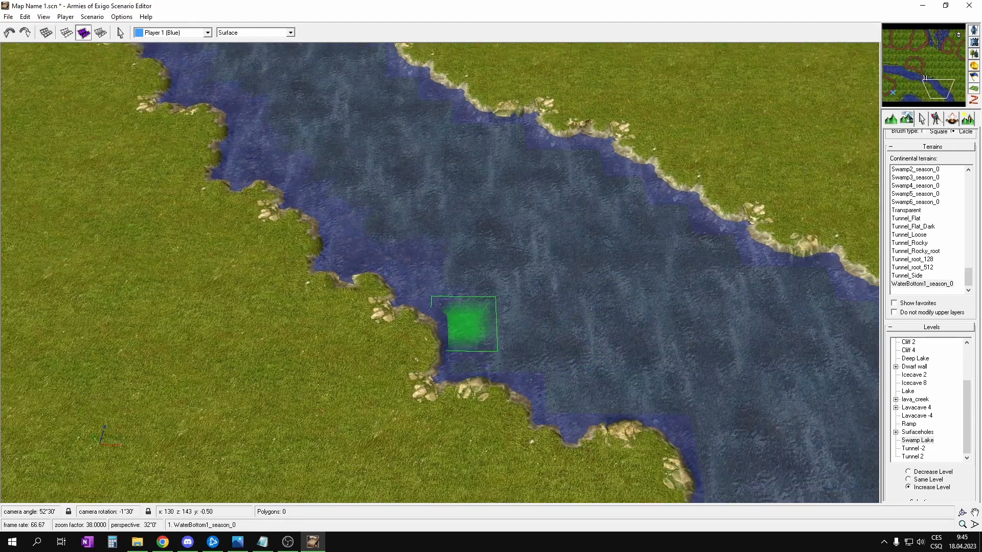
scroll(614, 348, "up", 1)
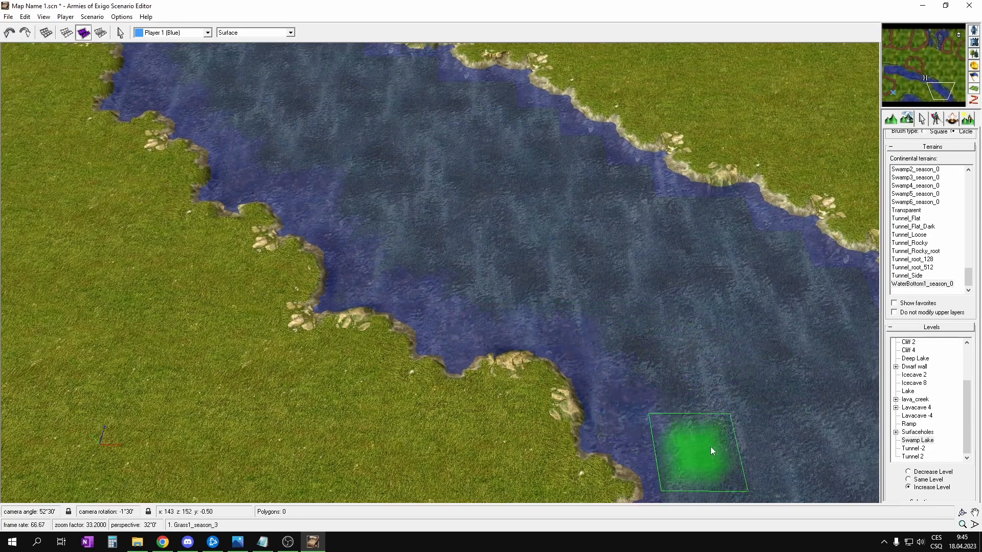
- Continue the wider WaterBottom1_season_0 strip down the river's west bank to the southern map edge
middle_click_drag(710, 447, 631, 408)
left_click(472, 259)
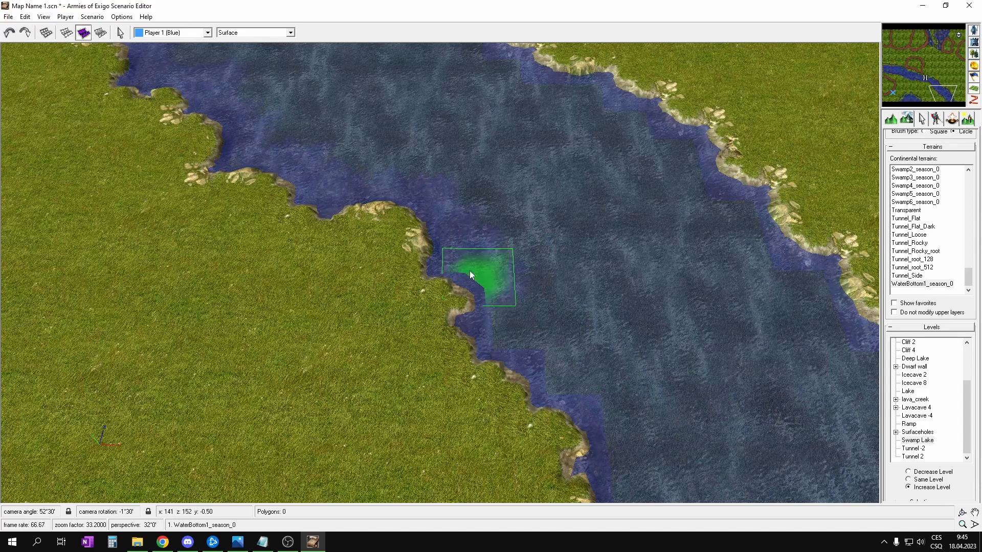
middle_click_drag(604, 381, 506, 292)
left_click_drag(506, 319, 529, 391)
middle_click_drag(578, 455, 557, 353)
left_click_drag(503, 234, 471, 324)
left_click_drag(511, 256, 482, 302)
- Paint a wider WaterBottom1_season_0 strip along the river's east bank, starting at the southern map edge and working north
mouse_move(733, 192)
middle_mouse_down()
mouse_move(651, 270)
mouse_move(378, 330)
middle_mouse_up()
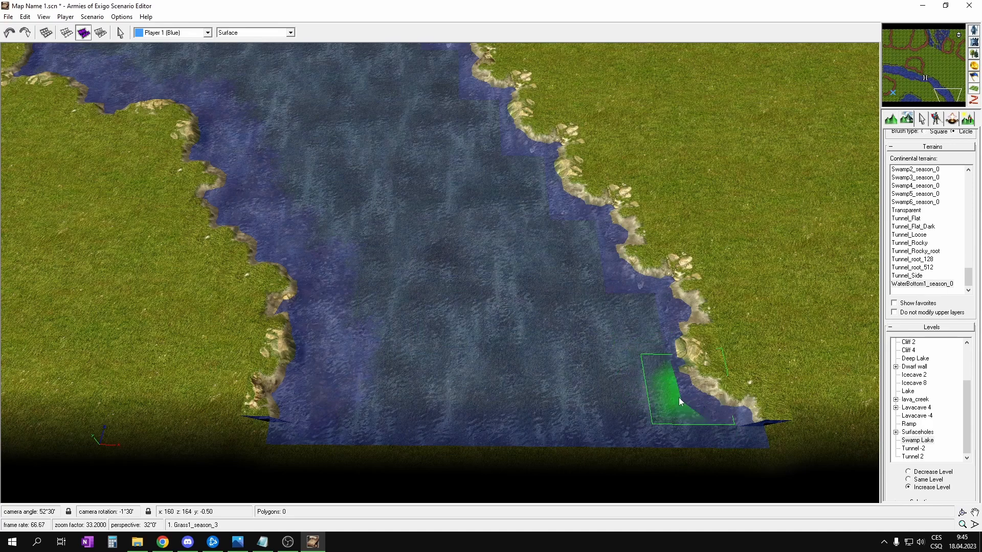
left_click_drag(689, 420, 662, 370)
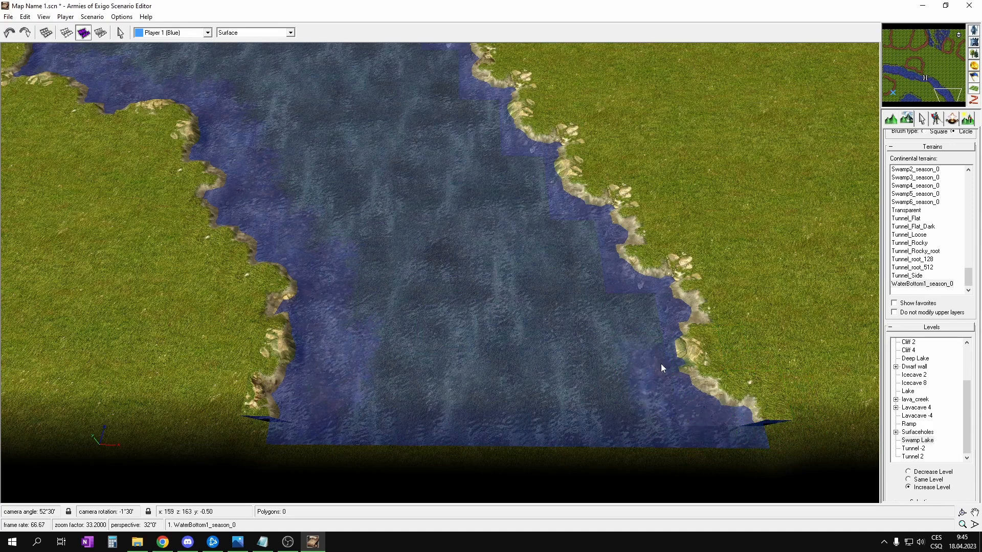
left_click_drag(623, 287, 610, 269)
left_click_drag(645, 335, 598, 282)
mouse_move(595, 282)
middle_mouse_down()
mouse_move(664, 360)
mouse_move(668, 391)
middle_mouse_up()
mouse_move(669, 357)
left_mouse_down()
mouse_move(594, 250)
mouse_move(593, 259)
left_mouse_up()
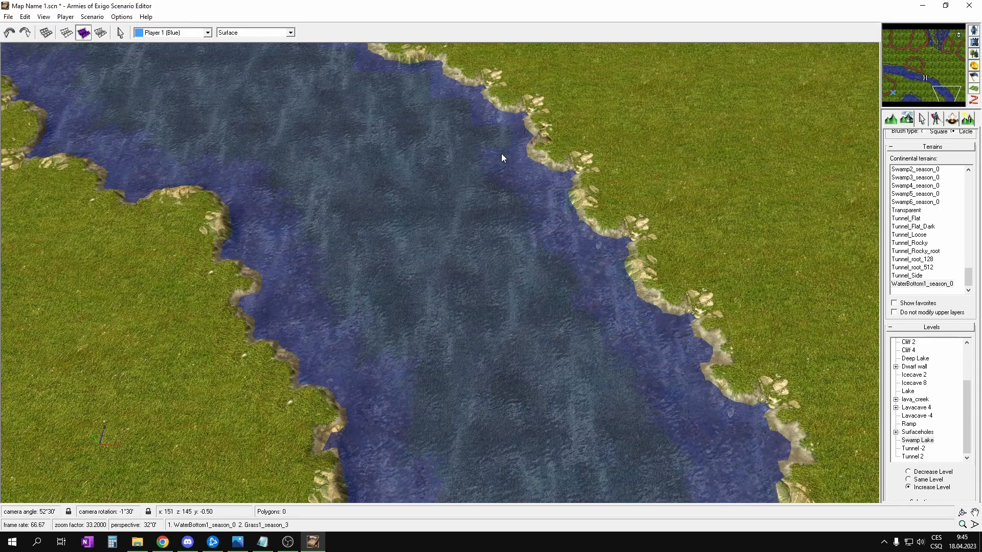
- Continue the widened WaterBottom1_season_0 strip northwest along the middle stretch of the river's northeast bank
middle_click_drag(501, 154, 569, 203)
mouse_move(622, 320)
left_mouse_down()
mouse_move(578, 269)
mouse_move(543, 242)
mouse_move(529, 257)
mouse_move(495, 219)
left_mouse_up()
middle_click_drag(429, 179, 507, 287)
scroll(507, 288, "up", 1)
left_click_drag(507, 289, 492, 291)
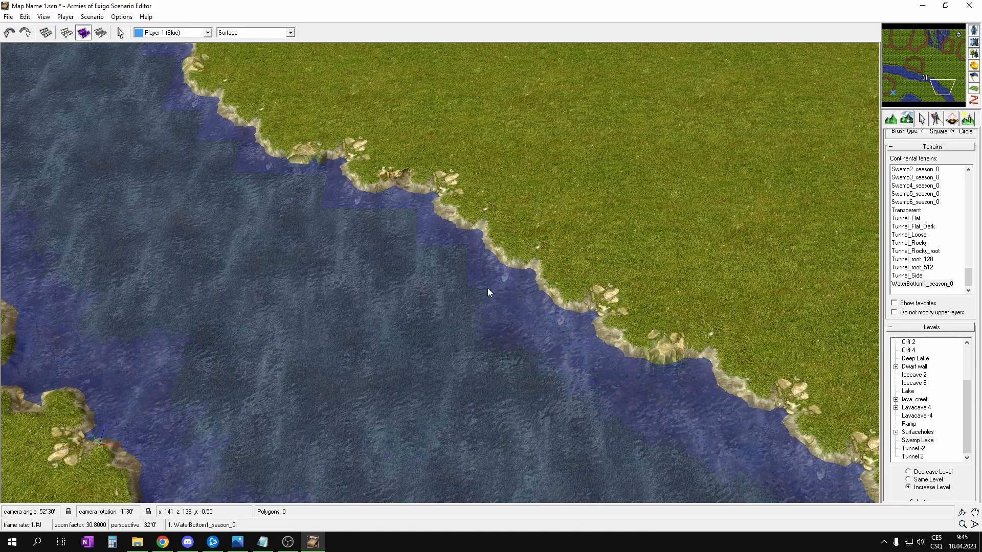
scroll(501, 280, "down", 4)
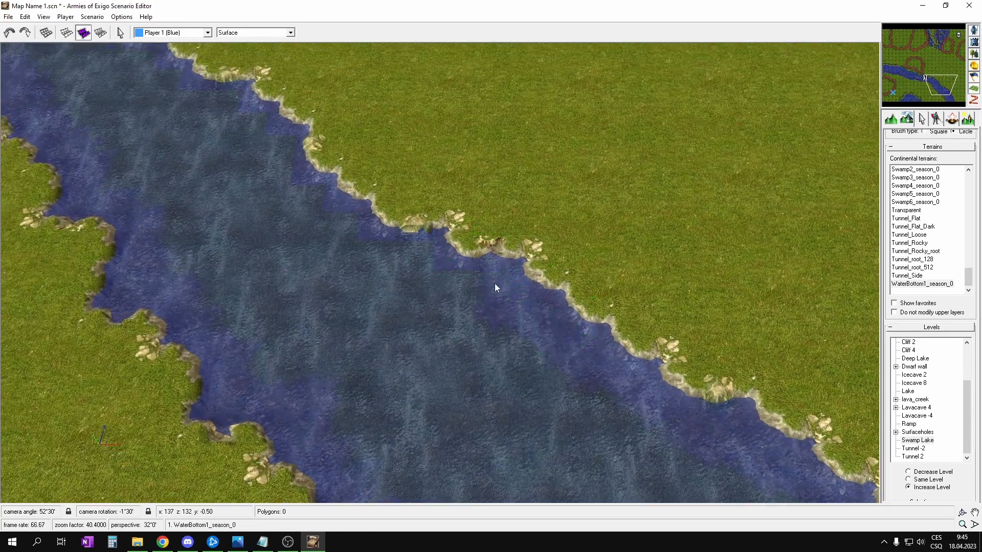
left_click_drag(413, 257, 417, 252)
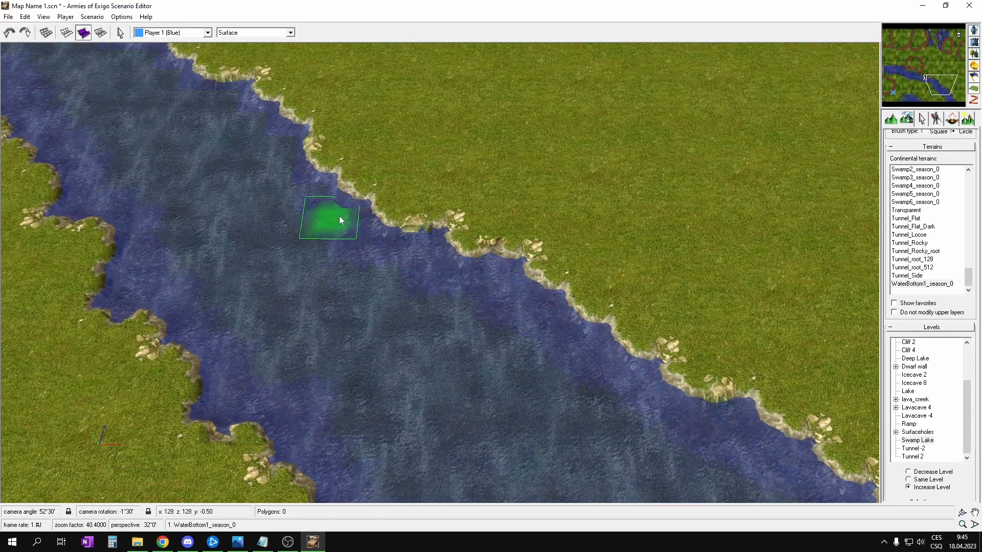
- Widen the WaterBottom1_season_0 strip along the remaining northeast bank up to the east side of the bridge
middle_click_drag(299, 171, 397, 216)
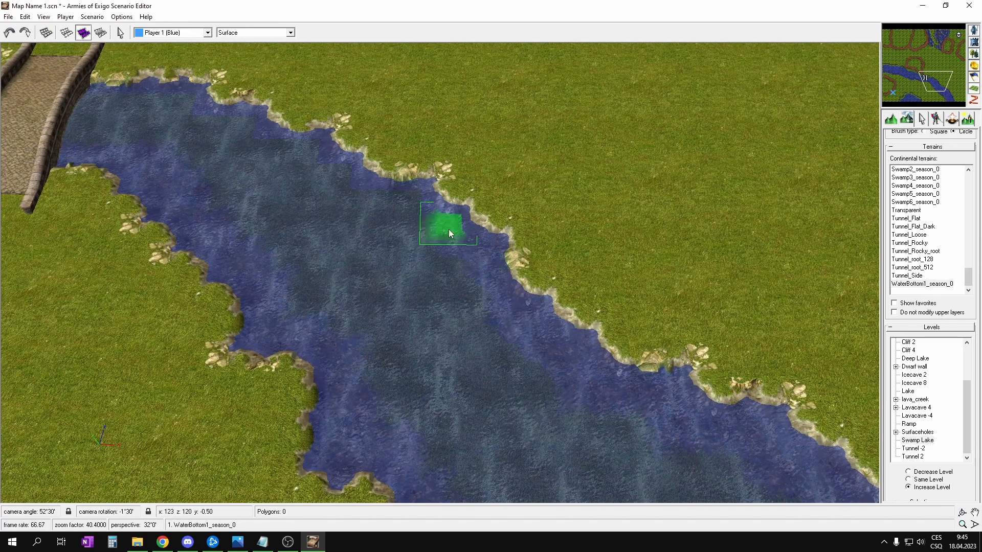
mouse_move(350, 183)
middle_mouse_down()
mouse_move(411, 193)
mouse_move(480, 249)
middle_mouse_up()
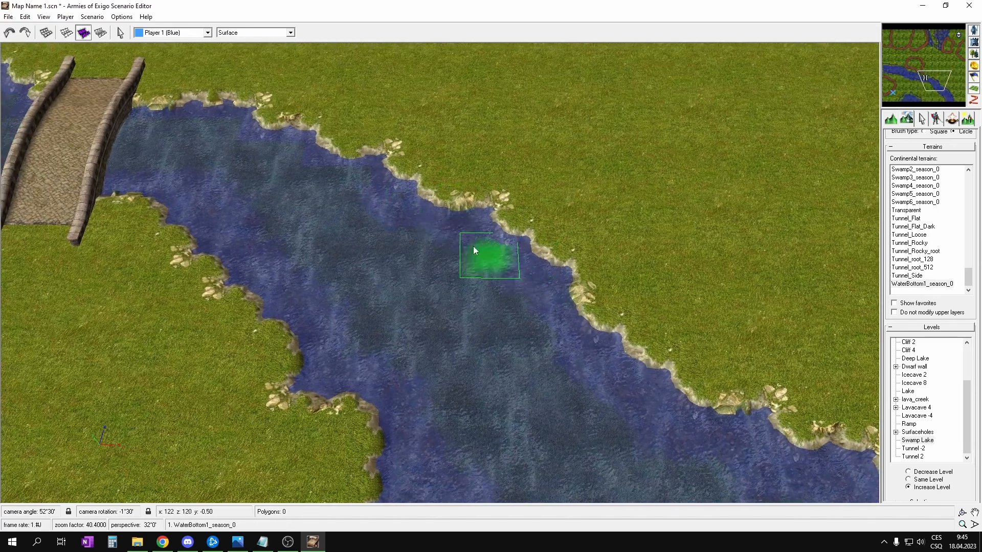
mouse_move(371, 183)
middle_mouse_down()
mouse_move(465, 248)
mouse_move(495, 326)
middle_mouse_up()
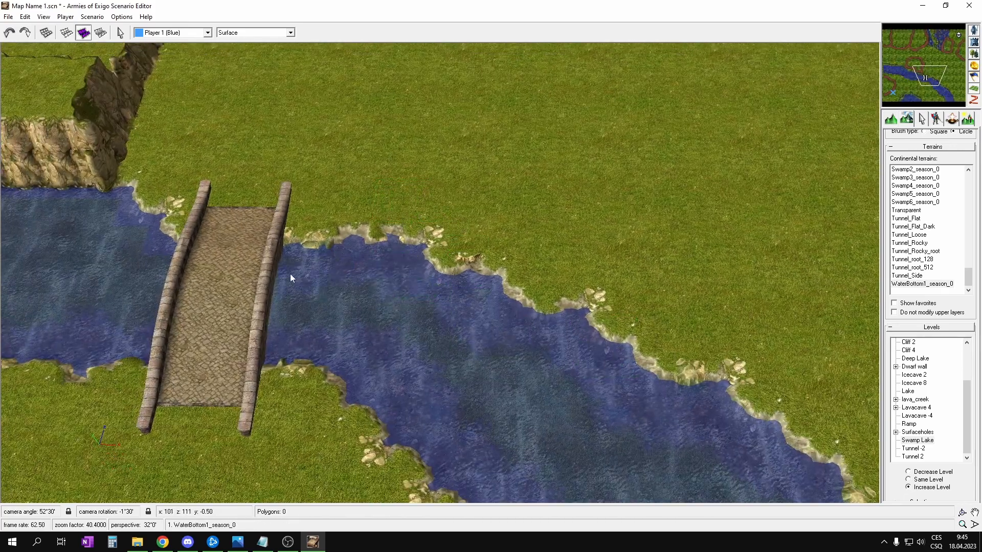
- Paint a wider WaterBottom1_season_0 strip from the bridge's west side along the foot of the stepped cliffs
middle_click_drag(290, 274, 491, 282)
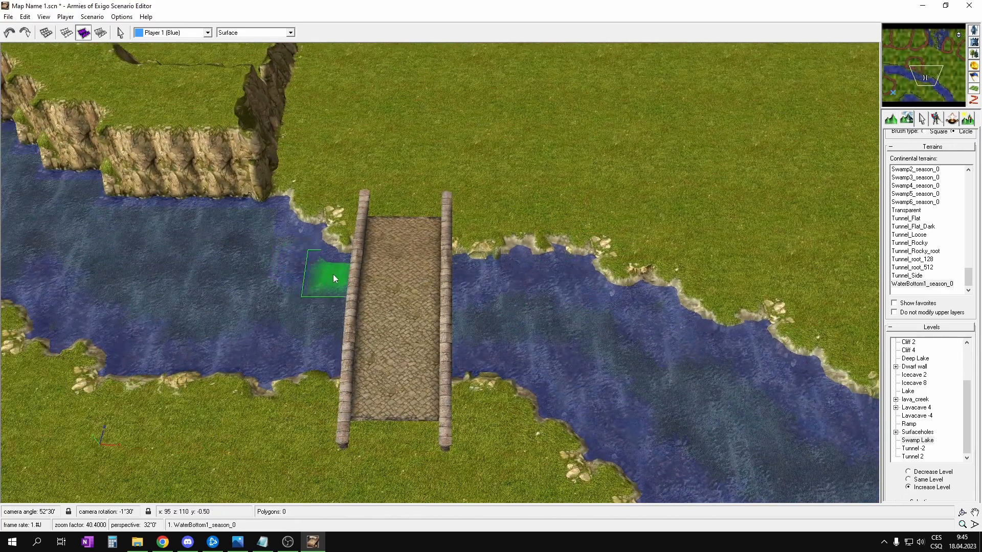
middle_click_drag(198, 213, 563, 244)
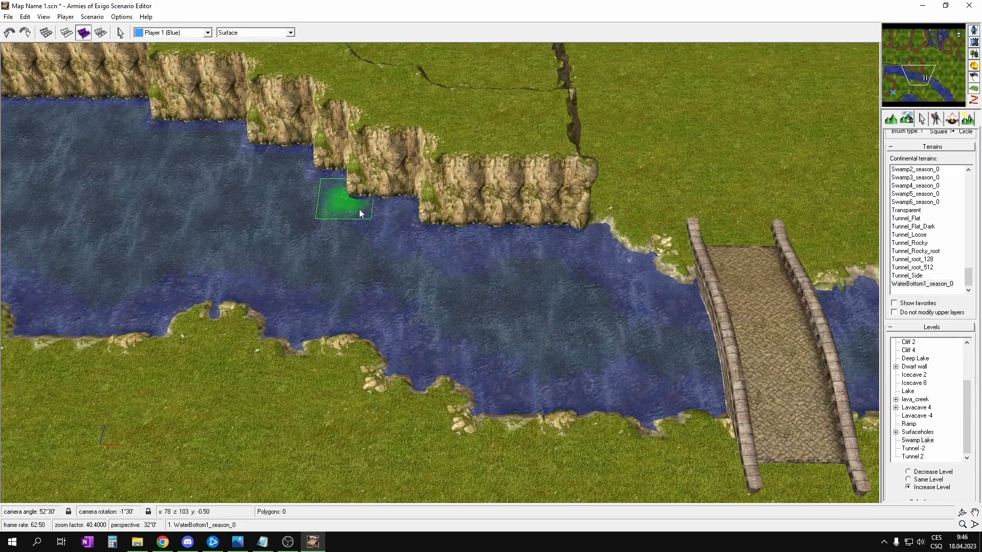
mouse_move(370, 211)
middle_mouse_down()
mouse_move(444, 231)
mouse_move(576, 314)
middle_mouse_up()
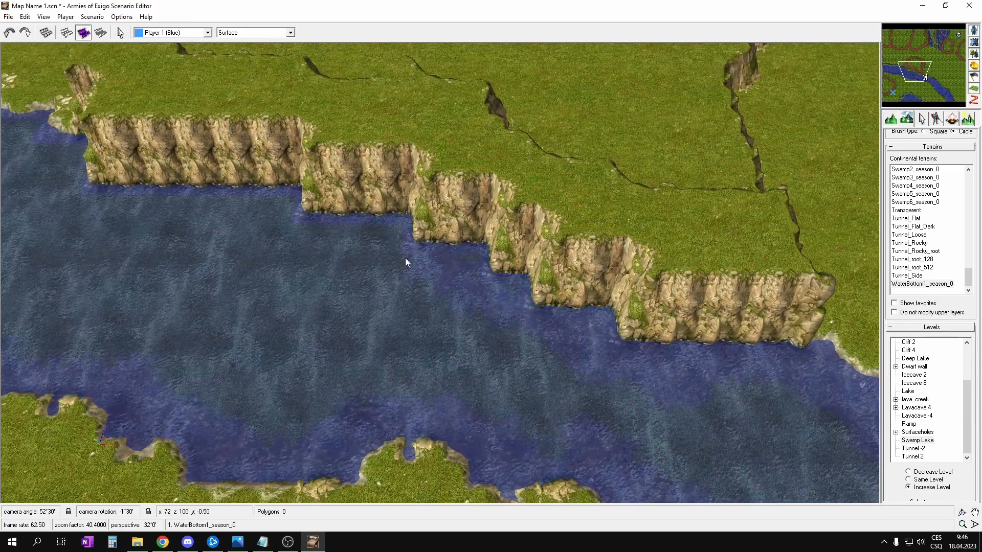
middle_click_drag(377, 234, 507, 333)
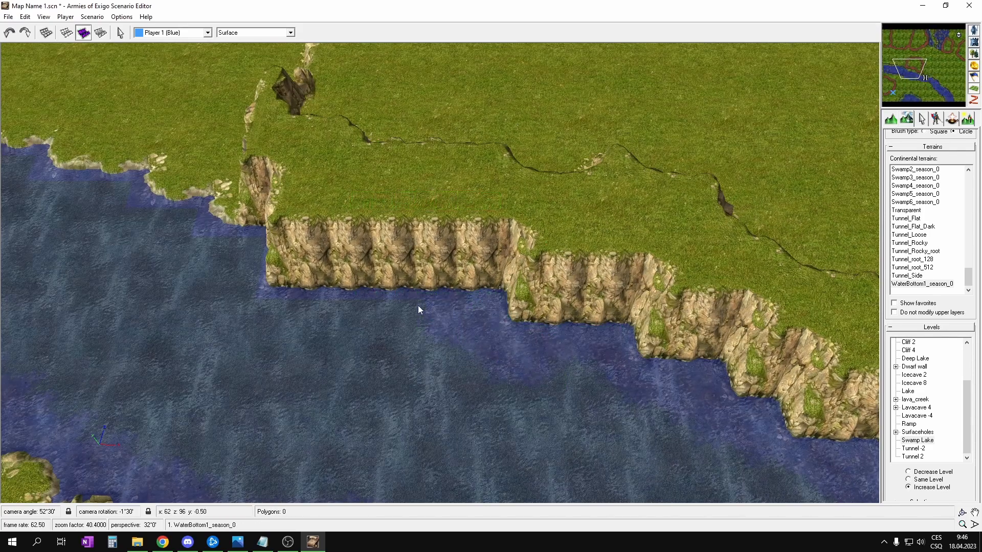
- Finish the WaterBottom1_season_0 strip below the western cliff end and join it to the north bank further west
middle_click_drag(314, 304, 441, 345)
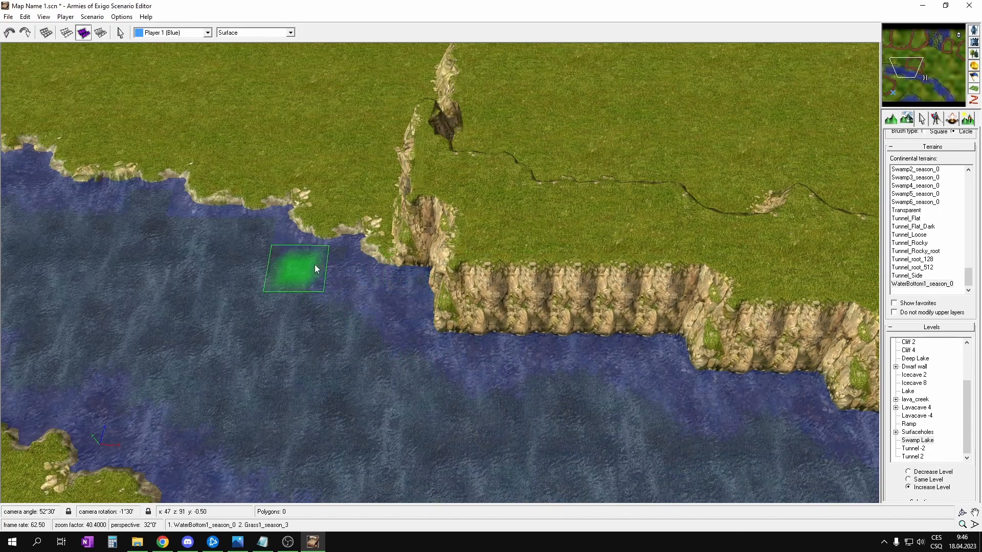
middle_click_drag(256, 247, 345, 247)
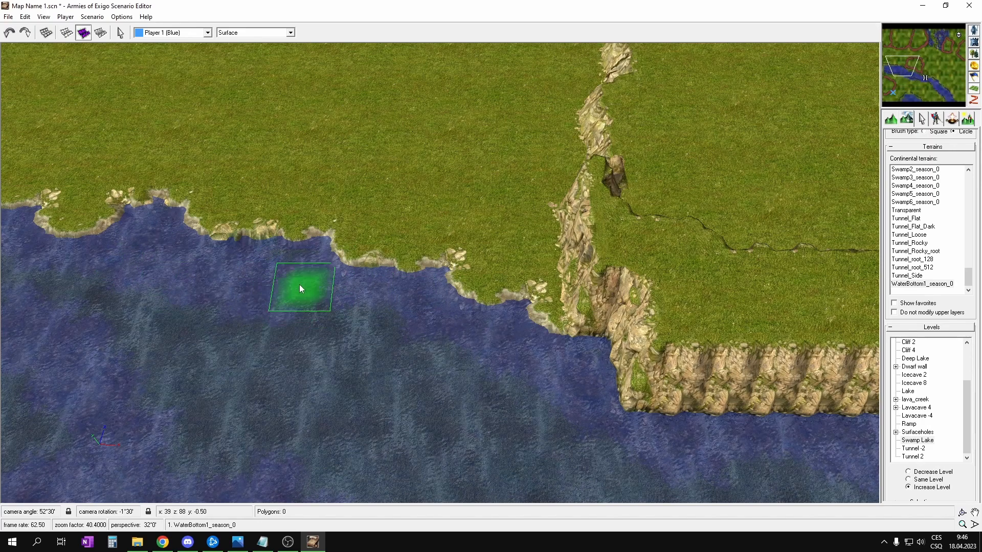
middle_click_drag(299, 287, 376, 256)
- Break up the middle of the river with irregular WaterBottom1_season_0 patches, working downstream past the bridge
middle_click_drag(259, 187, 688, 329)
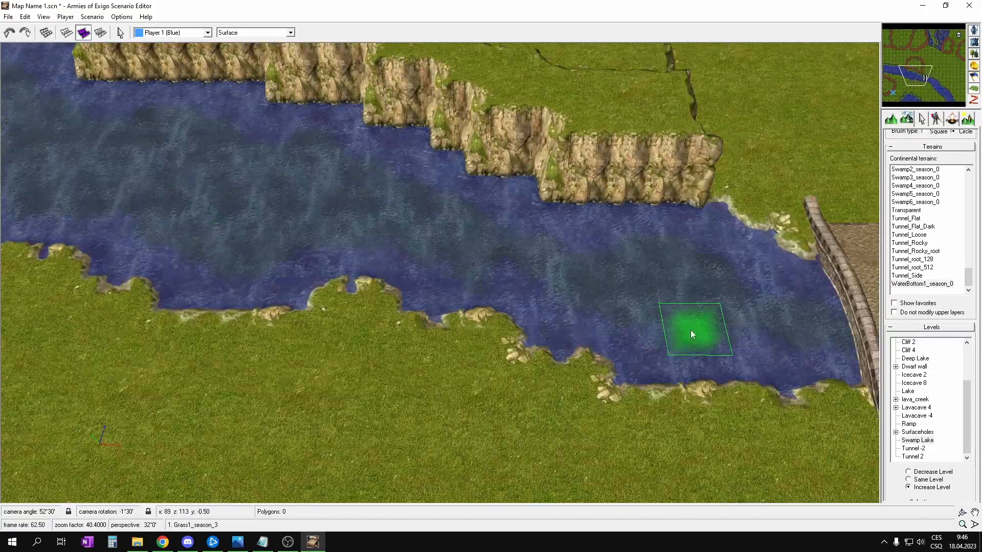
middle_click_drag(602, 278, 706, 335)
mouse_move(522, 251)
middle_mouse_down()
mouse_move(668, 322)
mouse_move(624, 302)
mouse_move(576, 313)
middle_mouse_up()
middle_click_drag(633, 355, 581, 314)
mouse_move(634, 286)
middle_mouse_down()
mouse_move(532, 241)
mouse_move(374, 316)
mouse_move(339, 230)
mouse_move(493, 263)
mouse_move(649, 366)
middle_mouse_up()
- Paint a wider WaterBottom1_season_0 strip along the whole shore of the lake at the southern map edge
scroll(412, 288, "down", 3)
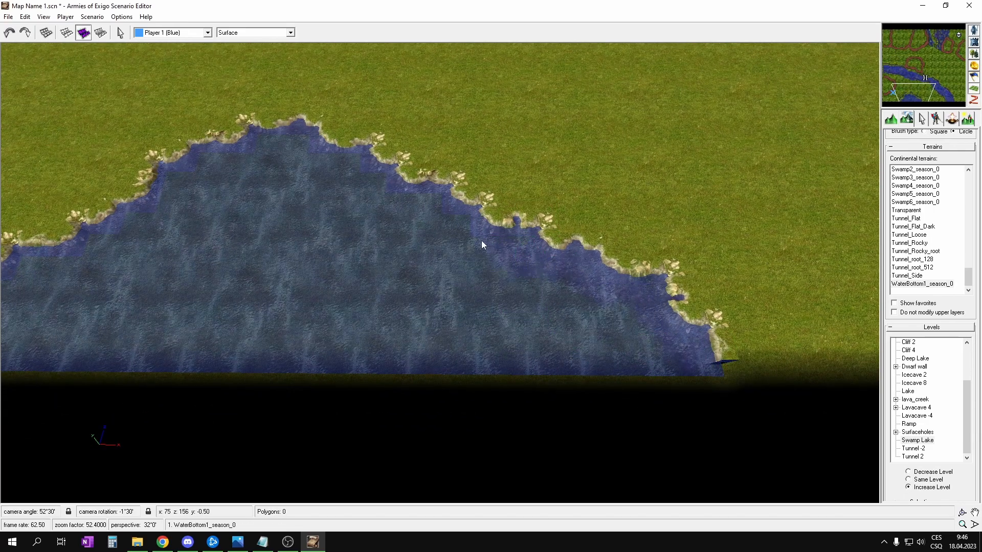
mouse_move(356, 174)
left_mouse_down()
mouse_move(280, 145)
mouse_move(144, 197)
left_mouse_up()
middle_click_drag(144, 197, 286, 194)
mouse_move(274, 206)
left_mouse_down()
mouse_move(150, 259)
mouse_move(81, 323)
mouse_move(92, 330)
left_mouse_up()
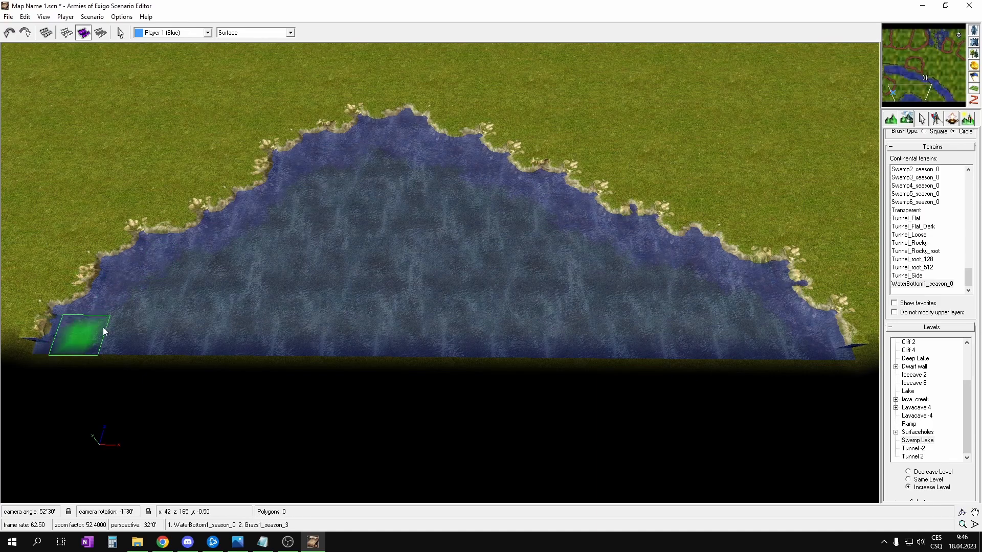
- Paint irregular WaterBottom1_season_0 patches and bands across the middle of the southern lake
mouse_move(974, 203)
left_mouse_down()
mouse_move(973, 257)
mouse_move(970, 212)
left_mouse_up()
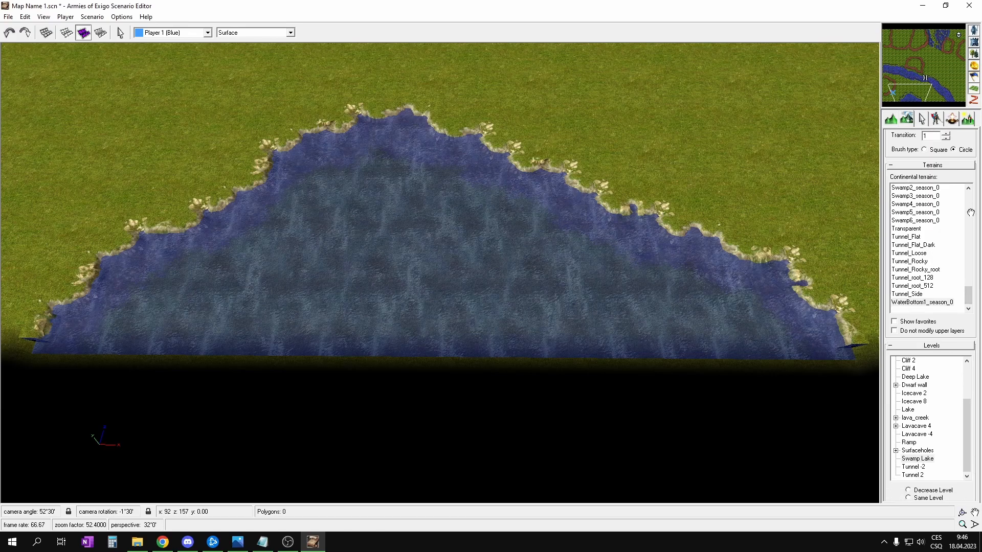
scroll(572, 303, "up", 2)
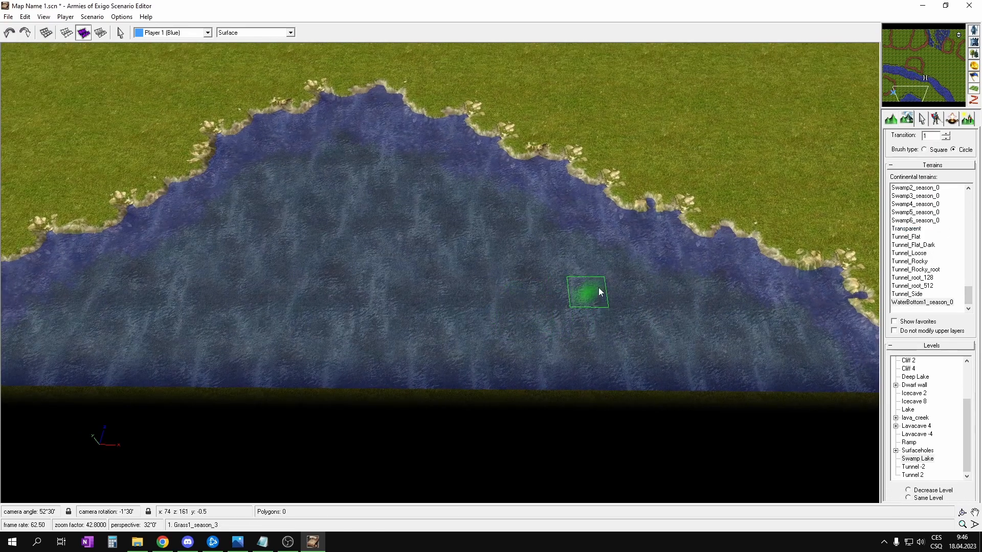
middle_click_drag(594, 245, 435, 276)
scroll(608, 322, "up", 2)
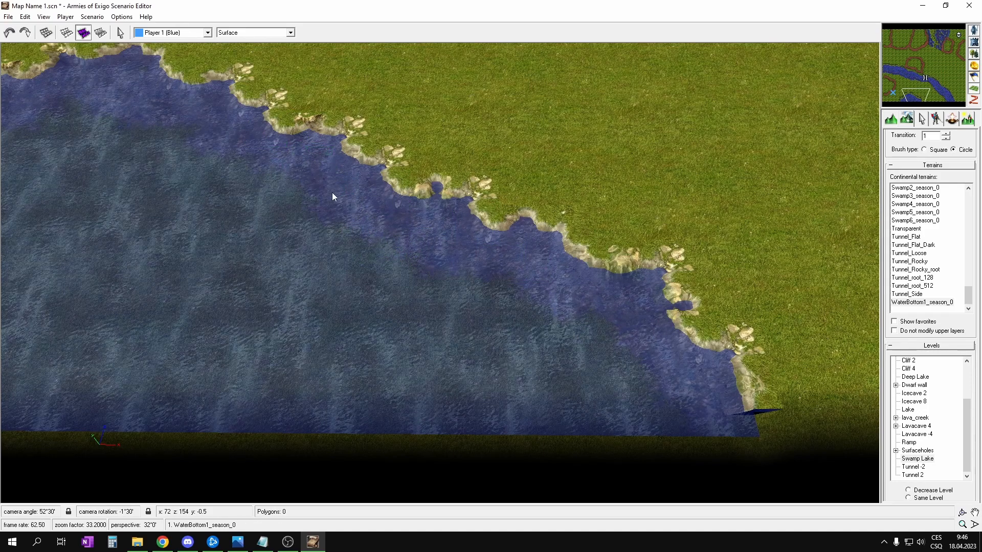
scroll(452, 239, "down", 2)
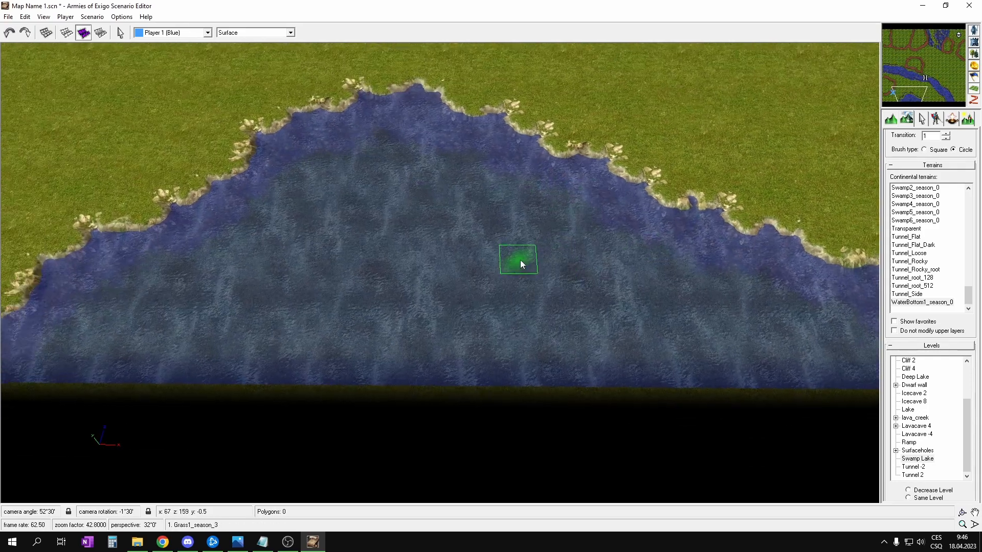
scroll(520, 260, "down", 2)
mouse_move(480, 290)
left_mouse_down()
mouse_move(275, 279)
mouse_move(342, 355)
mouse_move(541, 351)
mouse_move(406, 183)
mouse_move(710, 309)
mouse_move(441, 173)
mouse_move(281, 245)
left_mouse_up()
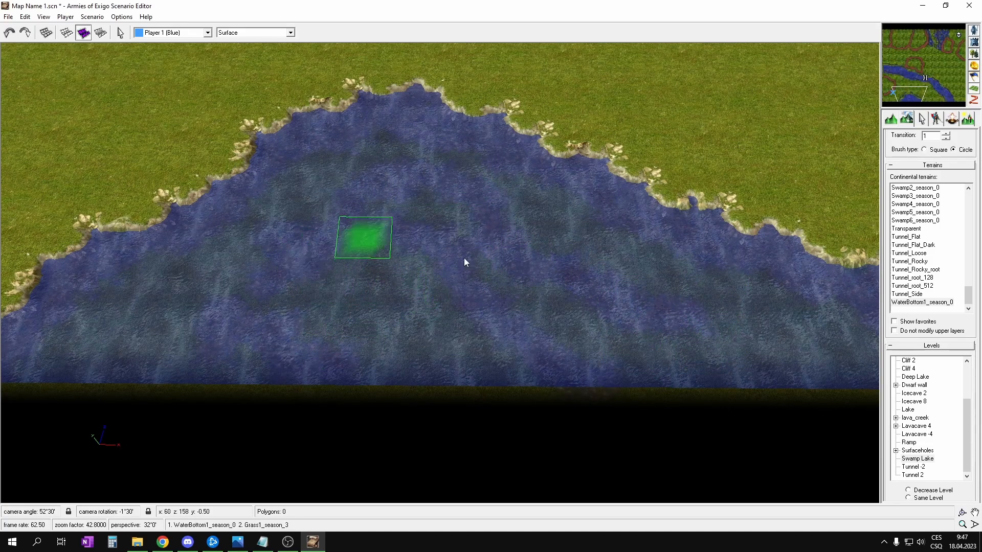
- Examine the river around the bridge and the waterways of the northern swamp up to the northern map edge
key("Right")
scroll(588, 154, "down", 2)
key("Up")
key("Right")
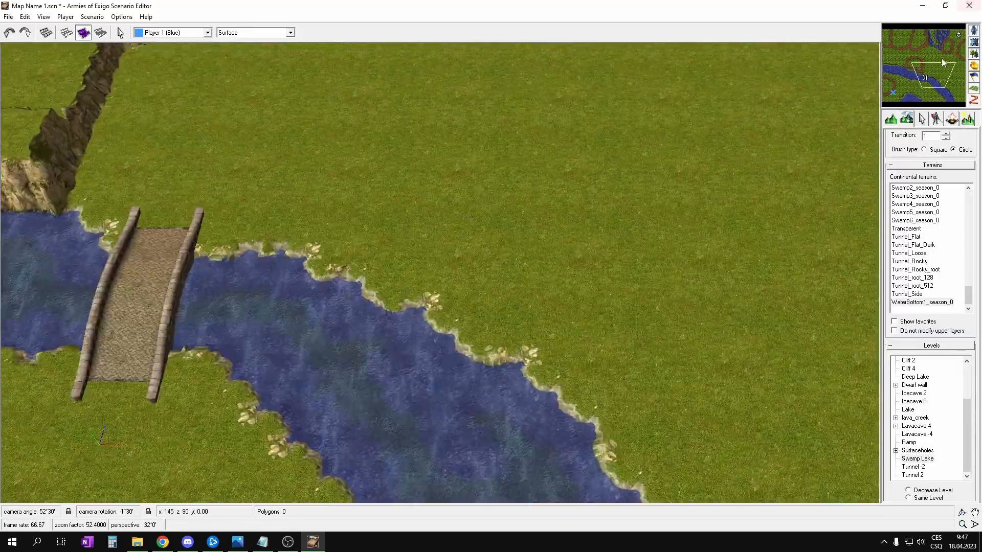
left_click(942, 62)
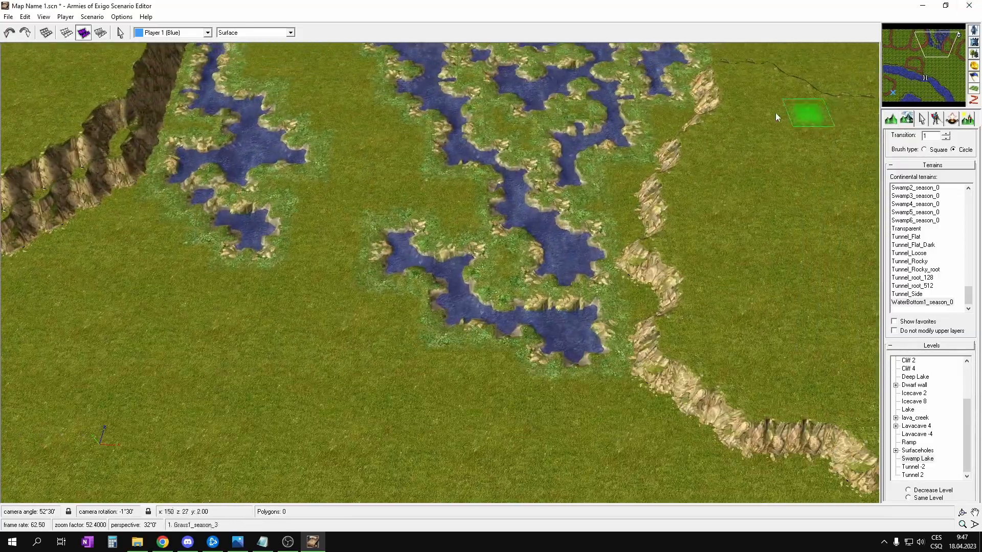
key("Up")
key("Up")
key("Up")
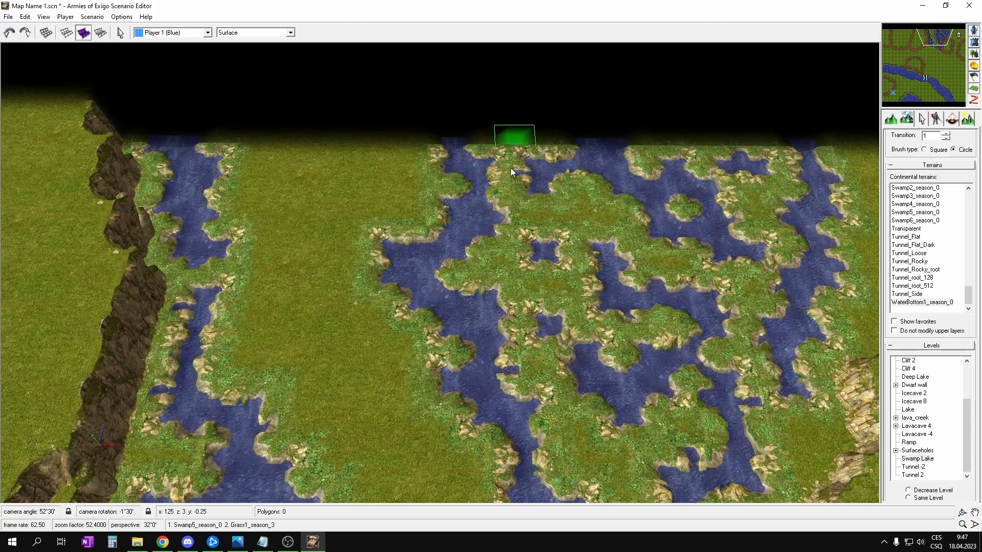
scroll(522, 230, "up", 5)
scroll(434, 263, "down", 2)
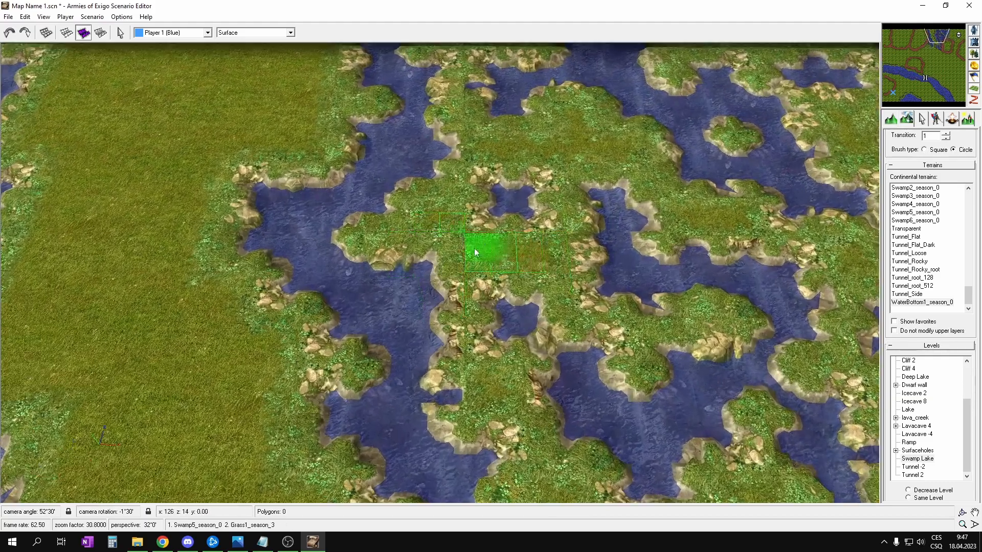
scroll(527, 269, "down", 1)
scroll(536, 278, "down", 1)
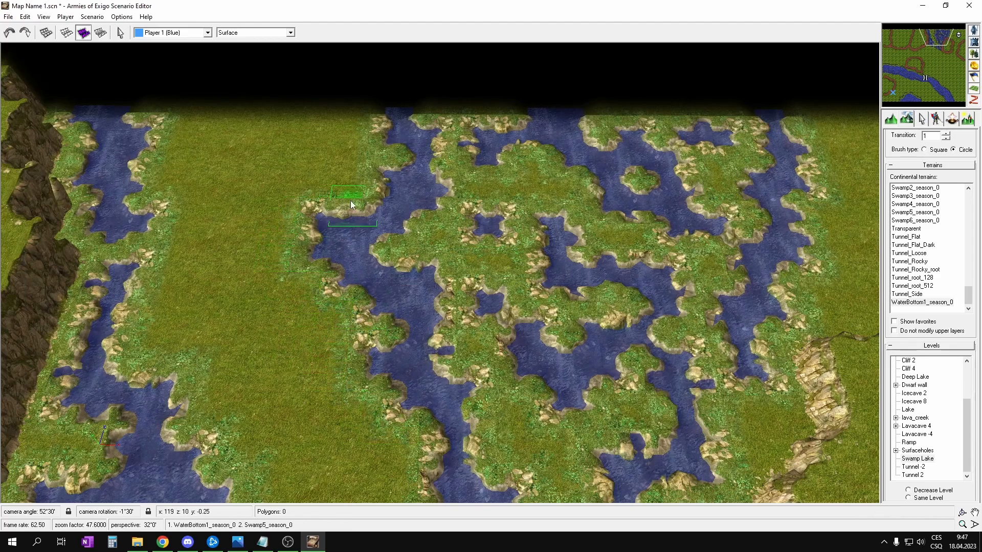
- Paint Swamp5_season_0 over the remaining grass gaps between the waterways in the middle of the northern swamp
right_click_drag(711, 289, 640, 201)
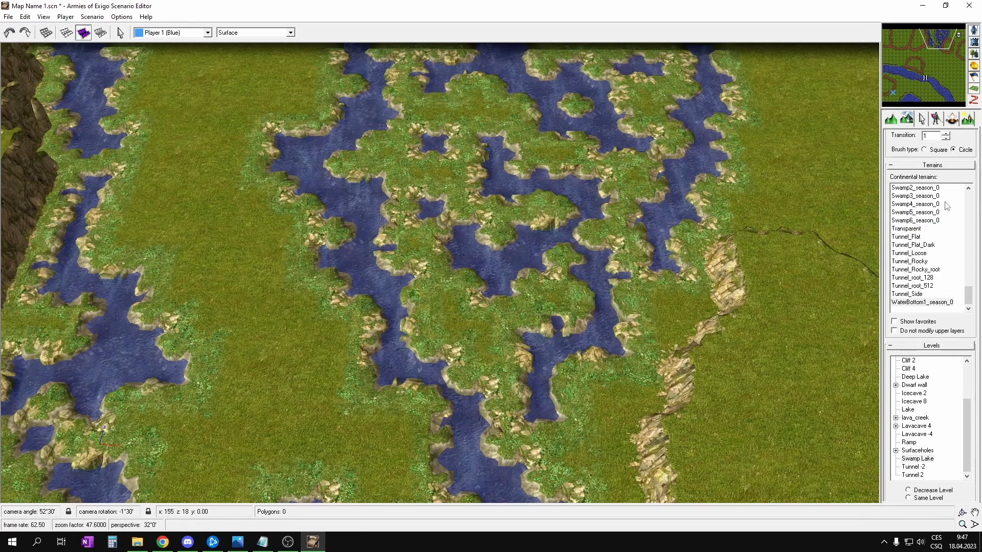
left_click(912, 212)
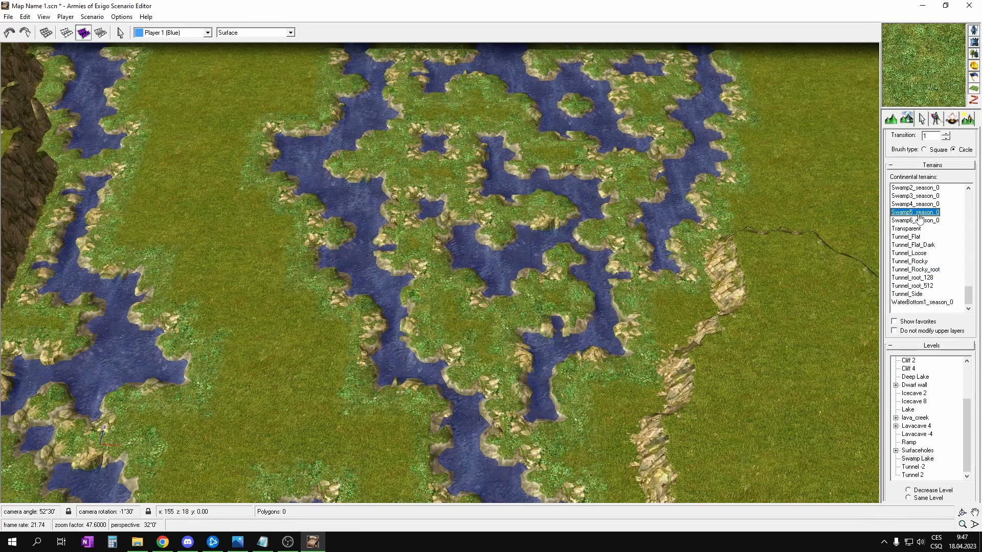
right_click_drag(207, 148, 406, 194)
right_click_drag(361, 279, 375, 262)
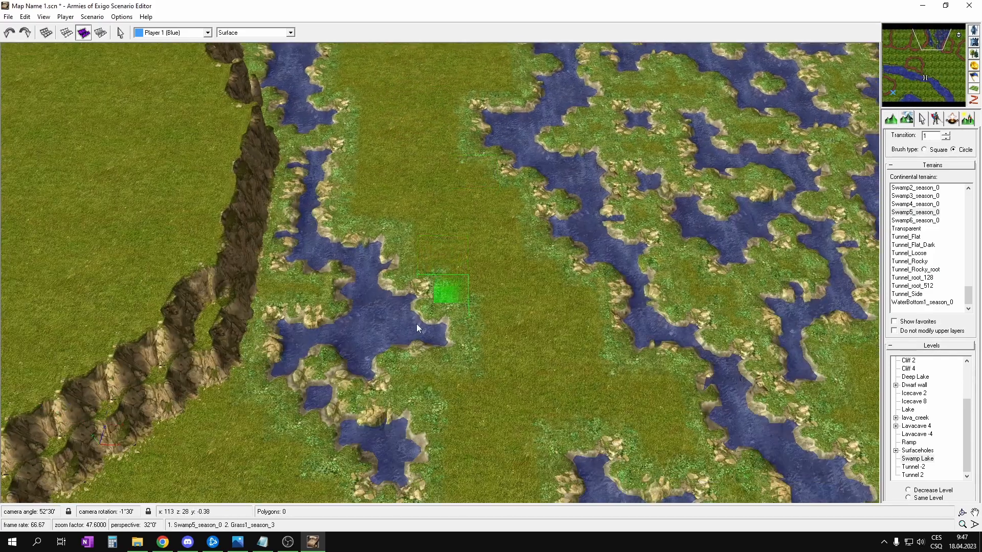
right_click_drag(416, 324, 371, 276)
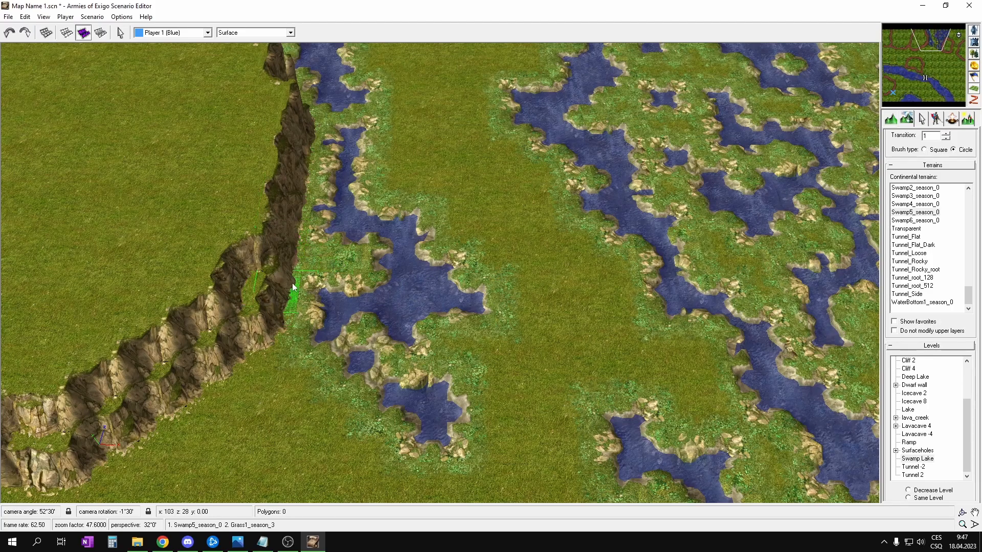
right_click_drag(818, 246, 572, 279)
scroll(542, 281, "up", 1)
mouse_move(503, 286)
left_mouse_down()
mouse_move(513, 272)
mouse_move(499, 260)
left_mouse_up()
right_click_drag(579, 227, 559, 348)
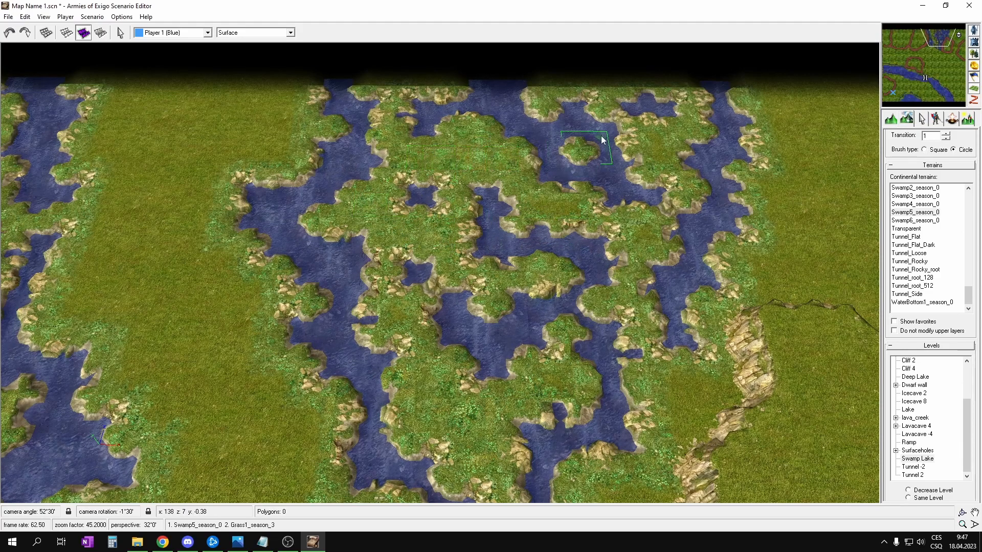
- Extend the Swamp5_season_0 terrain along the swamp's eastern bank, from the northern map edge down to the foot of the cliff
right_click_drag(848, 220, 717, 231)
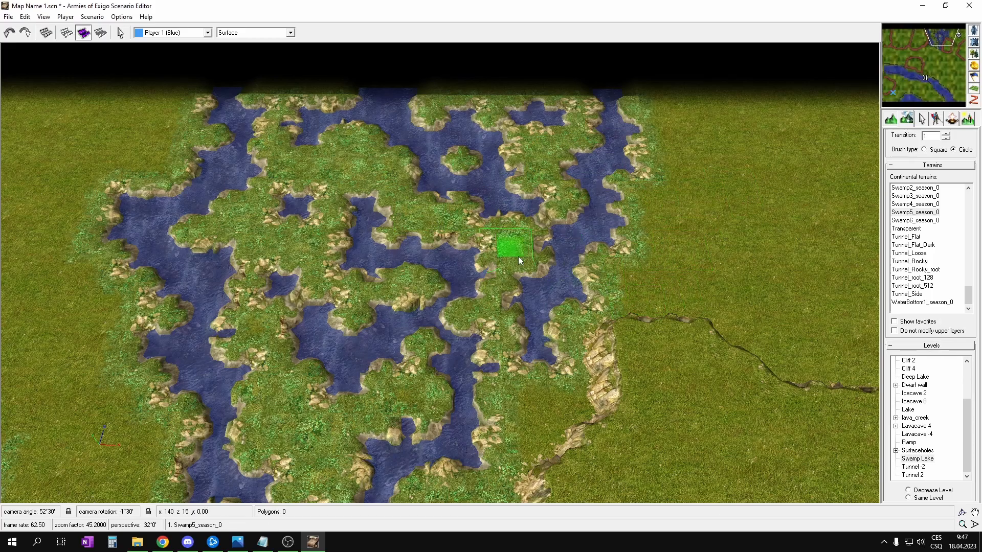
right_click_drag(539, 184, 540, 81)
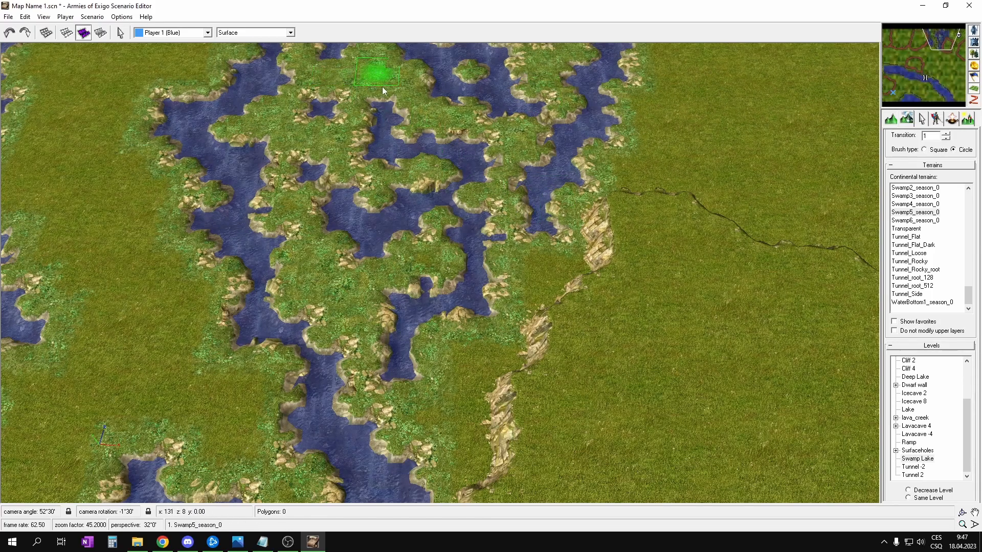
right_click_drag(432, 322, 441, 242)
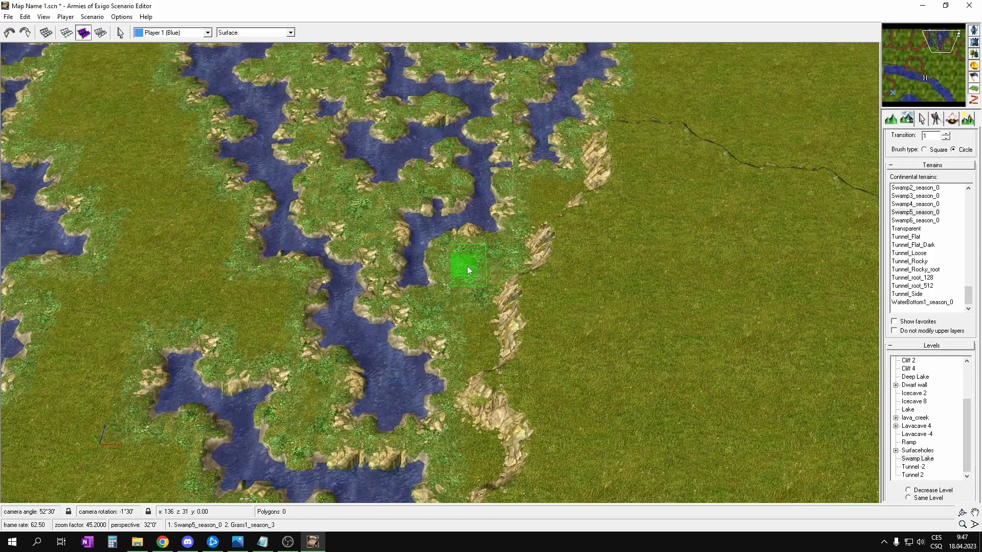
scroll(566, 179, "up", 2)
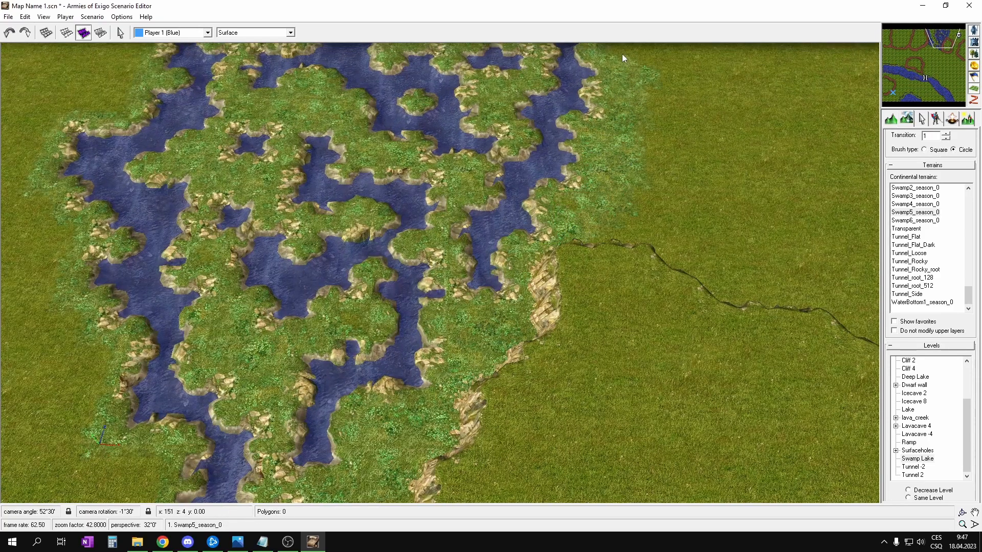
mouse_move(569, 187)
right_mouse_down()
mouse_move(526, 296)
mouse_move(532, 310)
right_mouse_up()
mouse_move(532, 310)
left_mouse_down()
mouse_move(535, 323)
mouse_move(526, 226)
left_mouse_up()
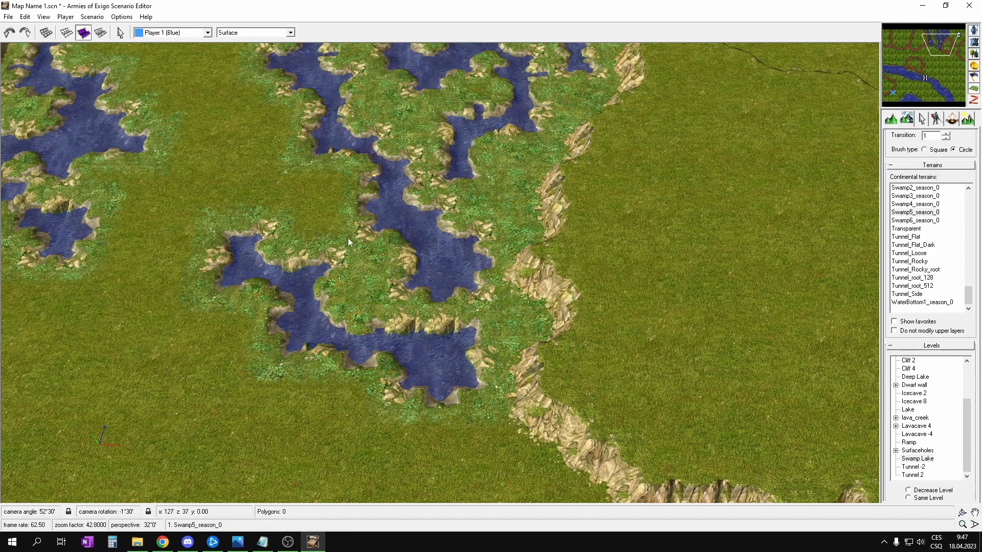
- Spread Swamp5_season_0 around the swamp's southernmost waterway and over the grass along its western side
right_click_drag(514, 286, 493, 358)
mouse_move(519, 340)
left_mouse_down()
mouse_move(466, 356)
mouse_move(338, 330)
left_mouse_up()
mouse_move(402, 335)
left_mouse_down()
mouse_move(311, 304)
mouse_move(275, 250)
mouse_move(257, 248)
left_mouse_up()
right_click_drag(258, 248, 442, 340)
mouse_move(473, 339)
left_mouse_down()
mouse_move(403, 270)
mouse_move(457, 210)
mouse_move(498, 255)
left_mouse_up()
- Widen the Swamp5_season_0 border irregularly along the western bank of the main swamp channel up to the north
right_click_drag(478, 108, 508, 243)
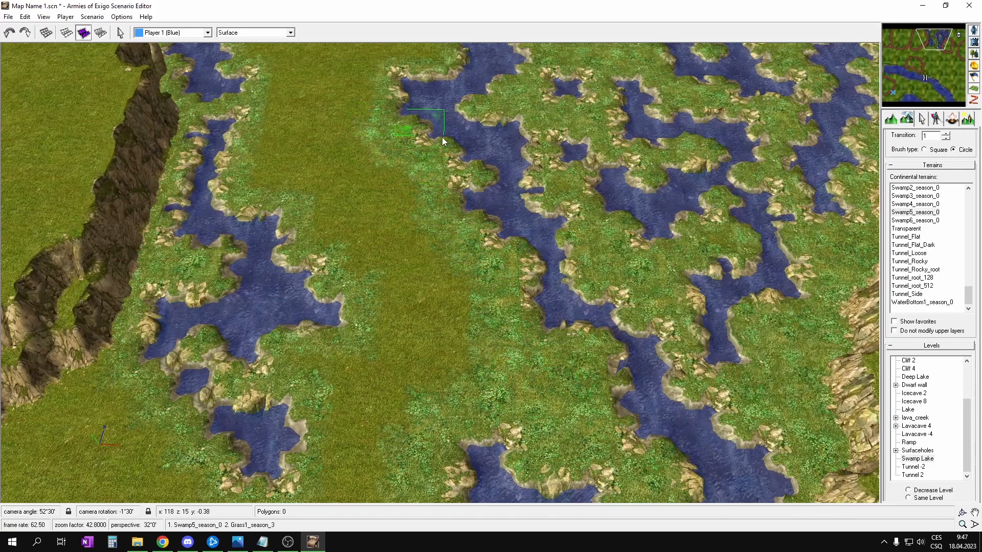
right_click_drag(434, 134, 448, 244)
mouse_move(398, 268)
left_mouse_down()
mouse_move(390, 256)
mouse_move(405, 201)
mouse_move(473, 184)
left_mouse_up()
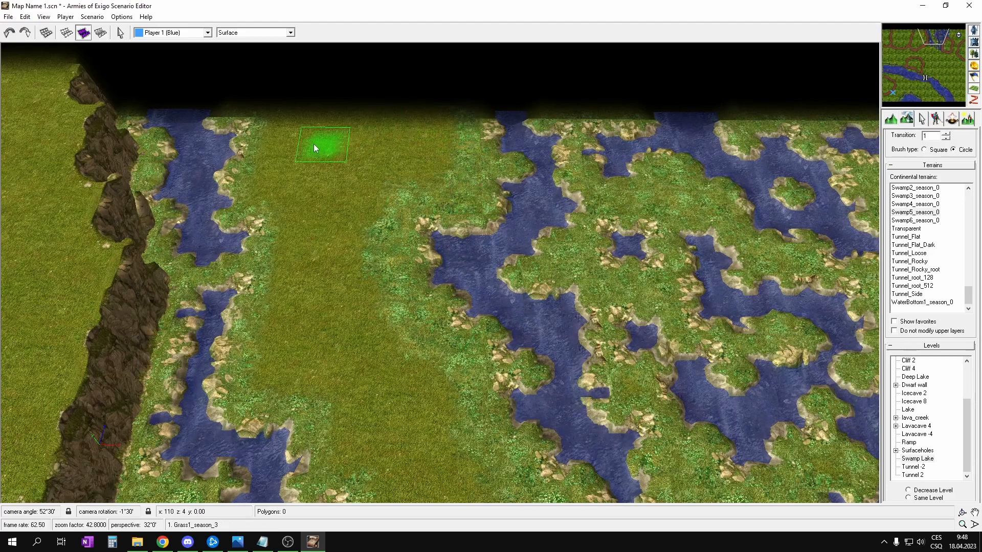
- Paint Swamp5_season_0 around the western swamp ponds, leaving an irregular grass path between them and the main channel
mouse_move(290, 108)
left_mouse_down()
mouse_move(260, 154)
mouse_move(278, 221)
mouse_move(274, 335)
mouse_move(298, 309)
left_mouse_up()
right_click_drag(298, 309, 271, 199)
left_click_drag(242, 210, 342, 339)
key("Down")
mouse_move(329, 196)
left_mouse_down()
mouse_move(372, 200)
mouse_move(396, 269)
mouse_move(330, 295)
mouse_move(329, 404)
mouse_move(218, 385)
mouse_move(134, 297)
mouse_move(145, 320)
left_mouse_up()
key("Up")
- Examine the repainted swamp as a whole and browse the continental terrains back to the Dirt types
middle_click_drag(602, 270, 525, 194)
scroll(537, 297, "down", 5)
middle_click_drag(538, 296, 519, 225)
scroll(539, 256, "up", 3)
key("Down")
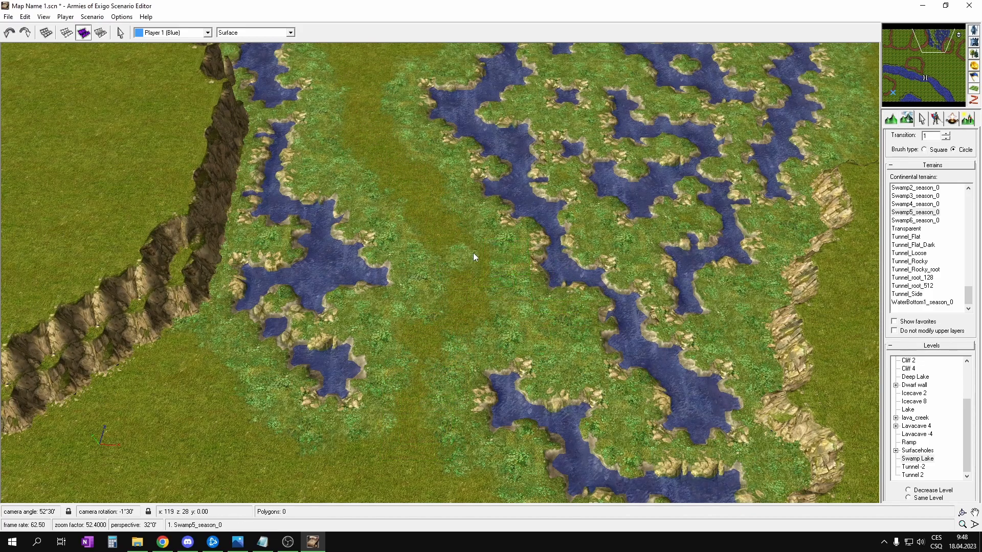
scroll(937, 235, "up", 10)
scroll(937, 236, "up", 5)
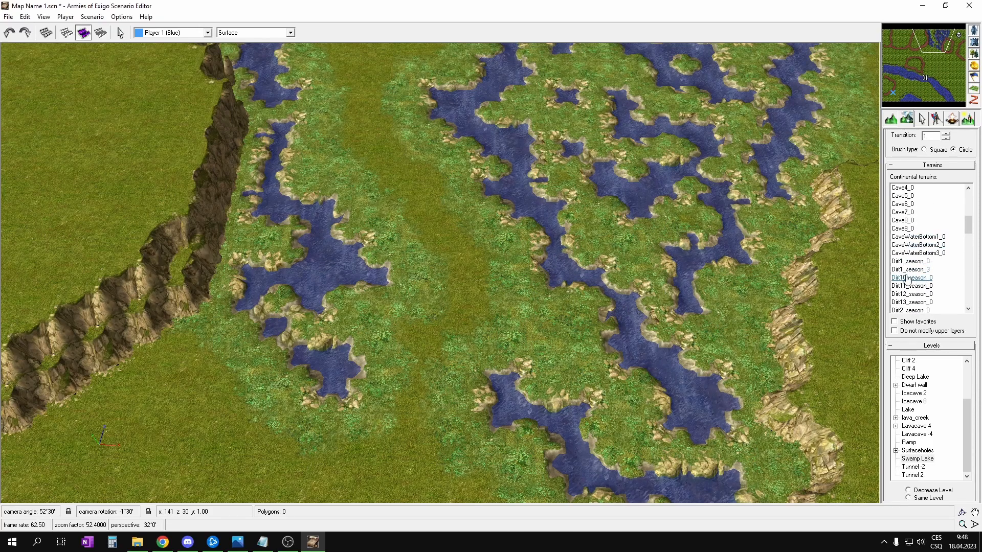
middle_click_drag(478, 96, 502, 182)
middle_click_drag(522, 219, 484, 191)
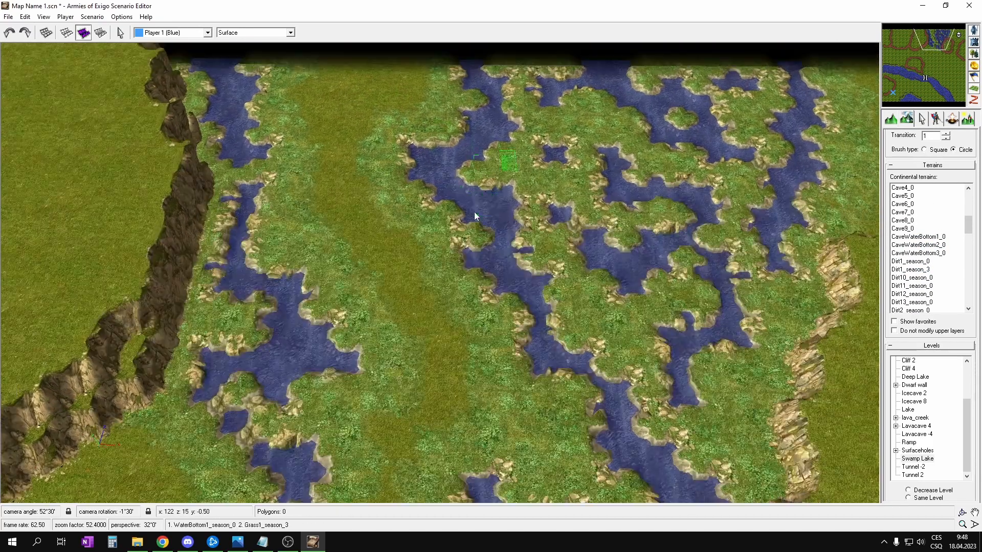
- Examine the grassland, cliffs and cave entrance east of the swamp up to the northeastern map corner
middle_click_drag(767, 358, 621, 241)
scroll(615, 282, "down", 3)
middle_click_drag(447, 396, 513, 320)
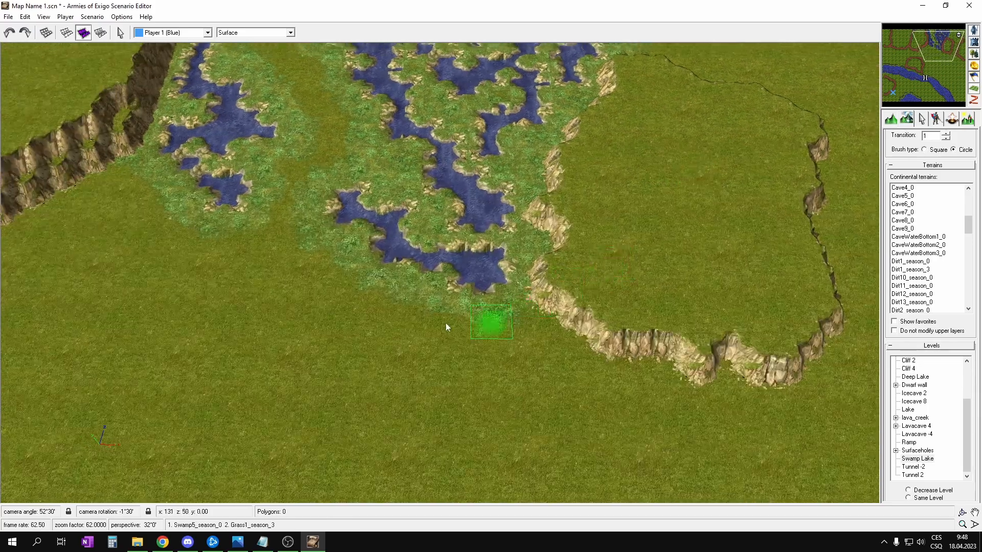
middle_click_drag(549, 286, 416, 202)
middle_click_drag(864, 176, 578, 250)
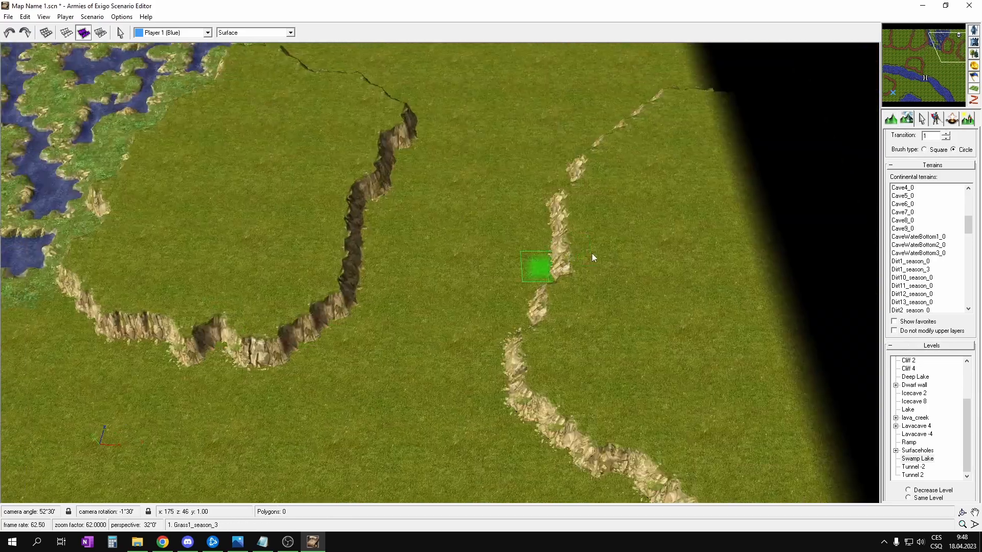
middle_click_drag(690, 74, 646, 228)
right_click(526, 201)
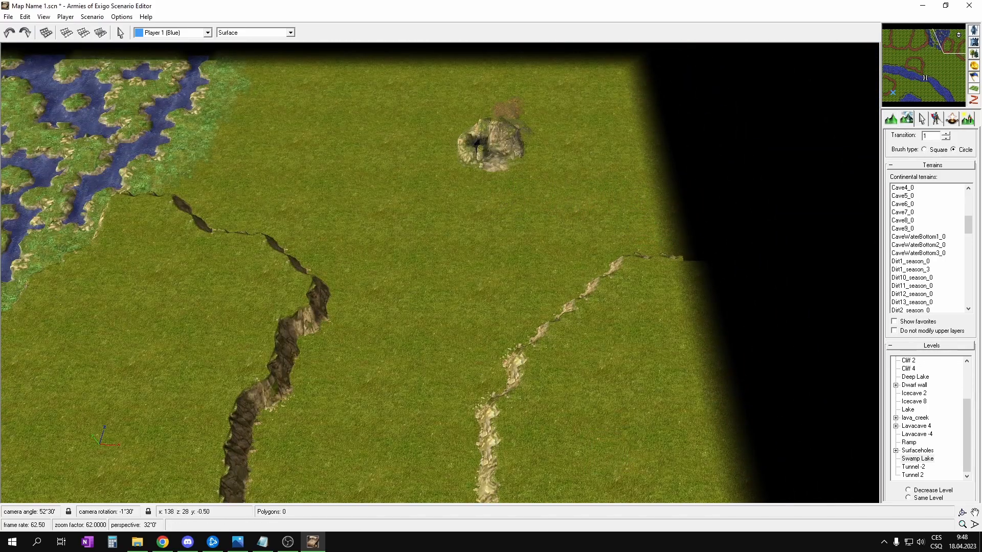
mouse_move(364, 482)
middle_mouse_down()
mouse_move(419, 369)
mouse_move(434, 265)
middle_mouse_up()
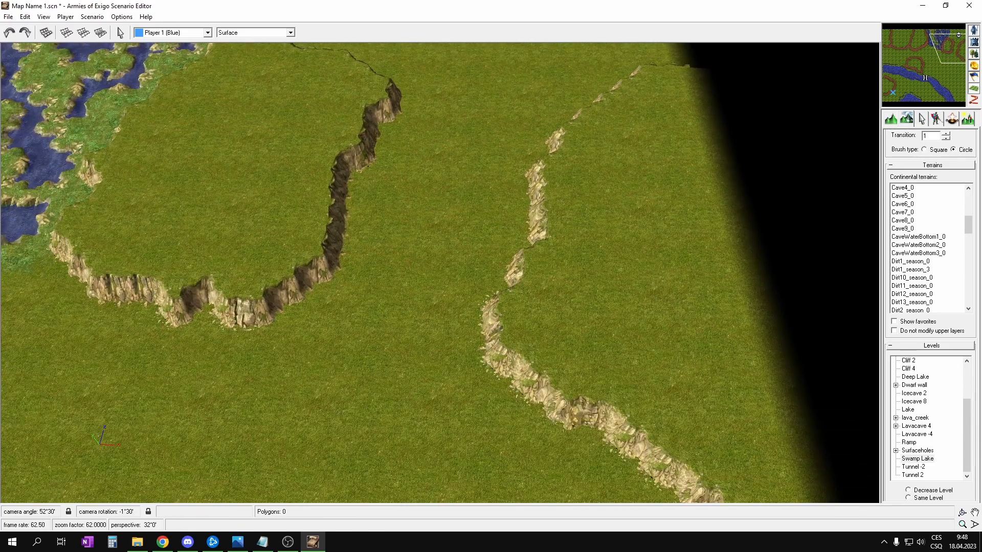
- Paint a wide Ramp with an enlarged brush across the middle of the northwestern cliff, undoing the last stroke and repainting it
left_click_drag(910, 61, 900, 49)
middle_click_drag(611, 236, 593, 227)
middle_click_drag(480, 283, 442, 240)
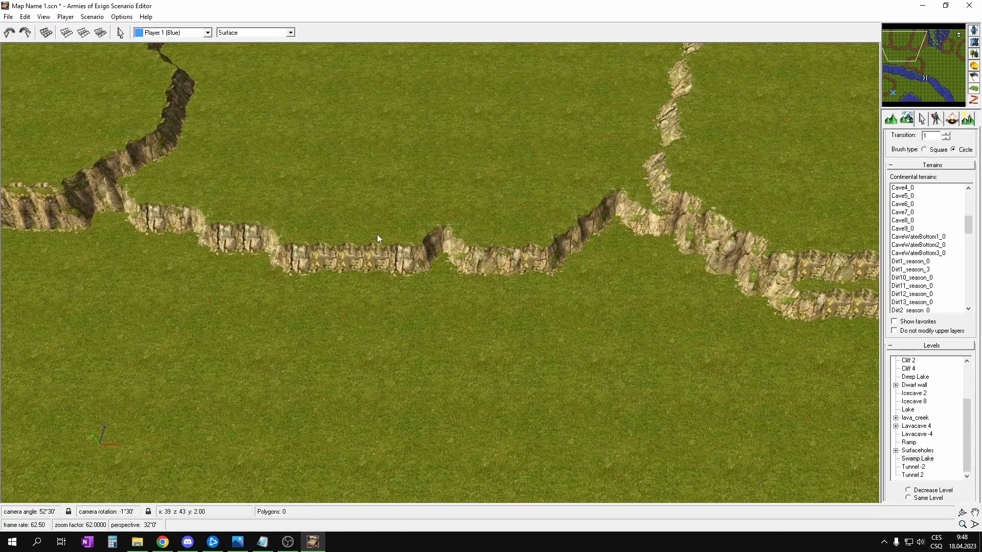
scroll(382, 234, "down", 2)
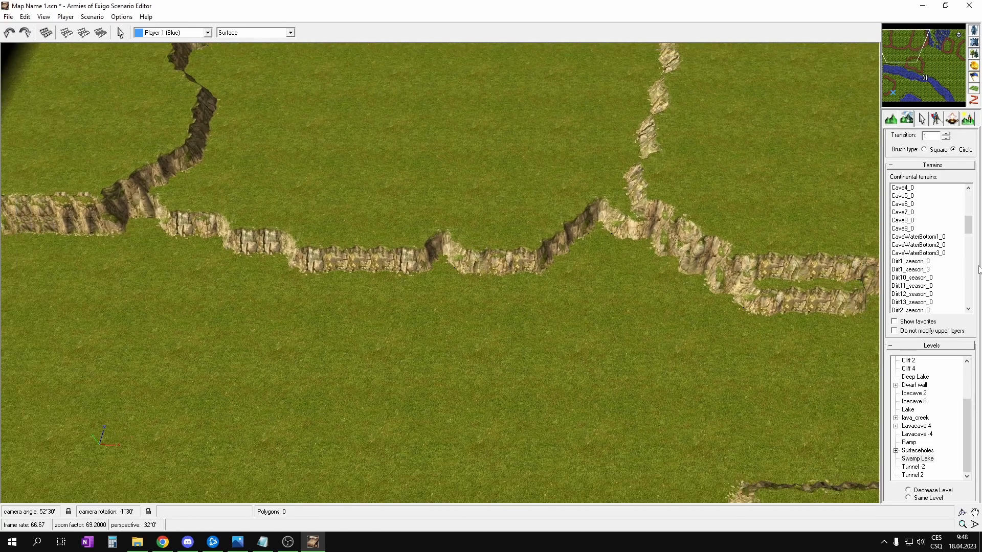
left_click(910, 443)
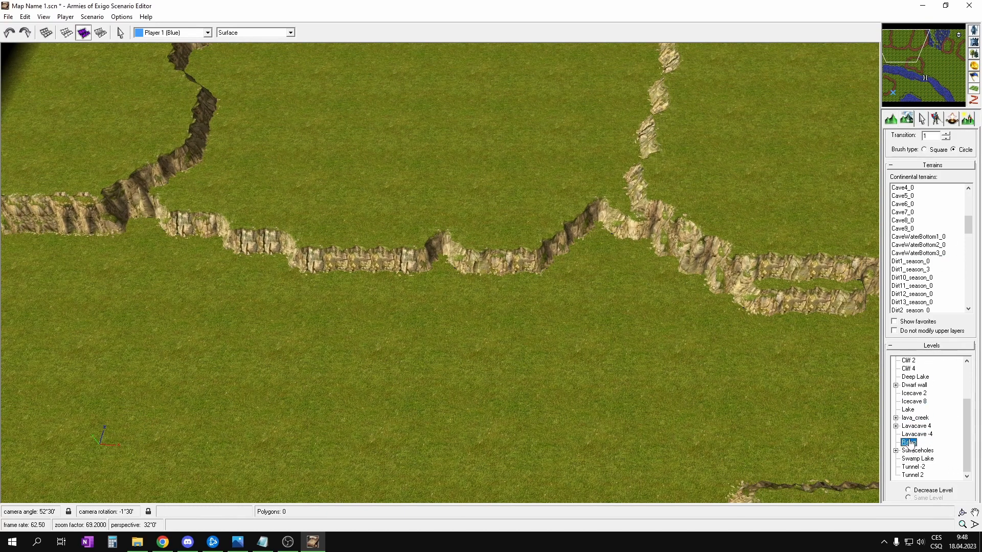
middle_click_drag(437, 293, 458, 310)
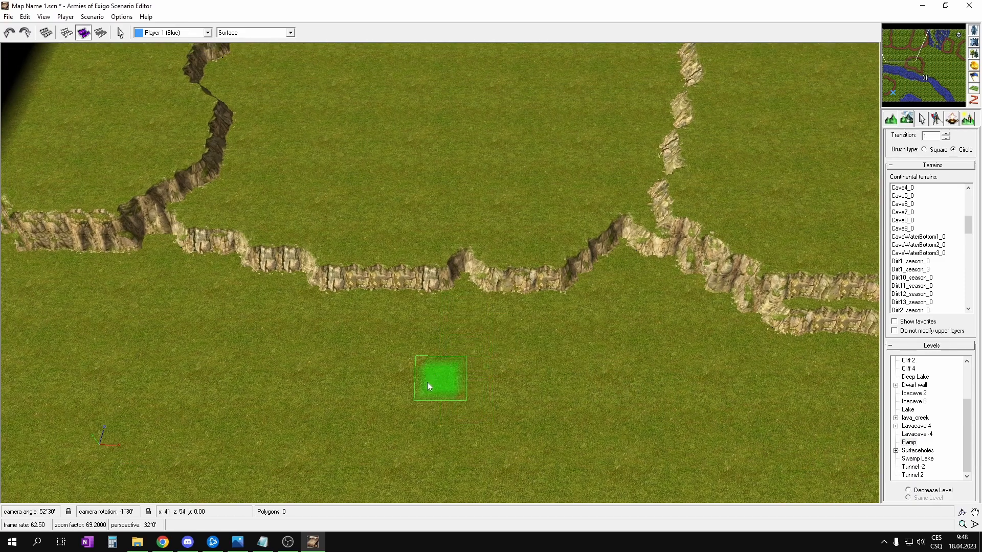
key("plus")
key("plus")
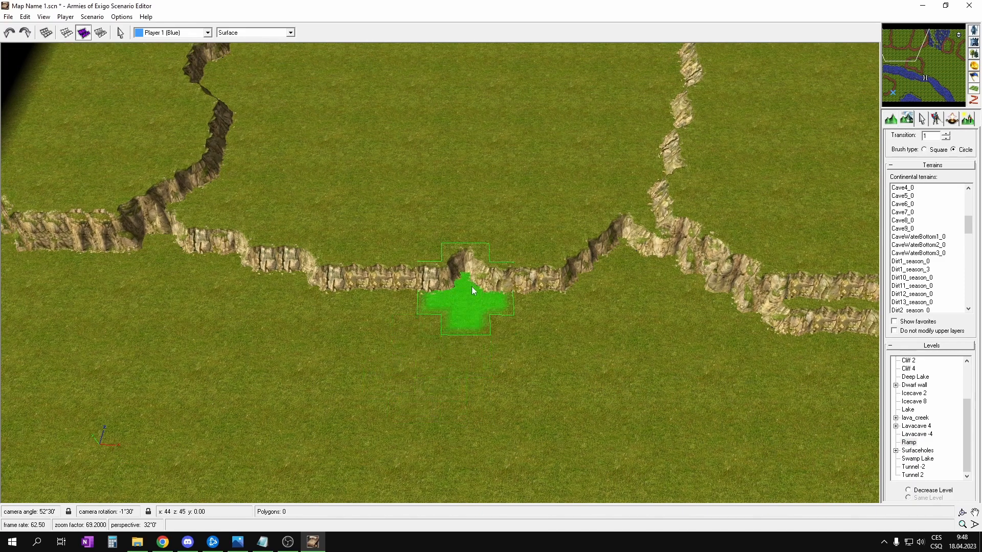
key("plus")
key("plus")
key("plus")
key("minus")
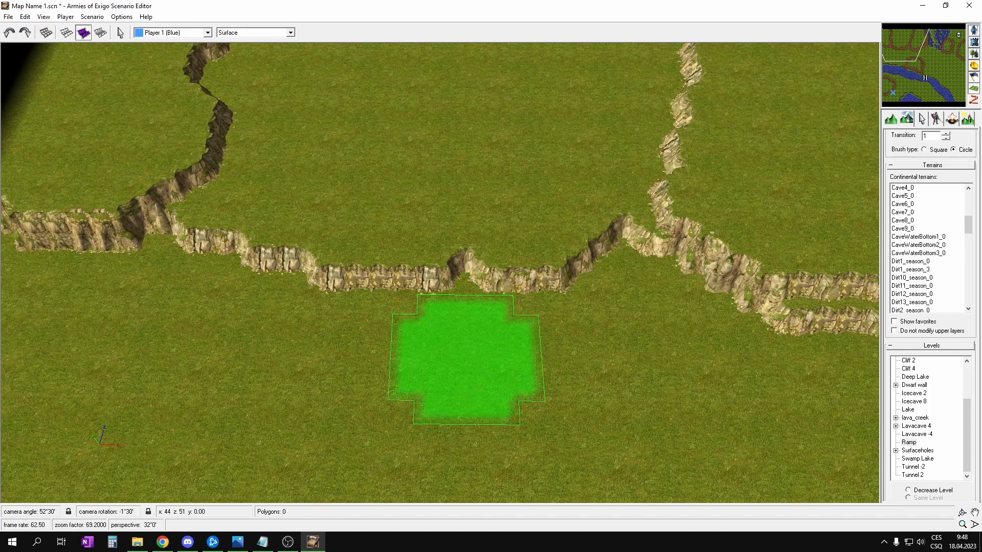
left_click_drag(492, 278, 356, 281)
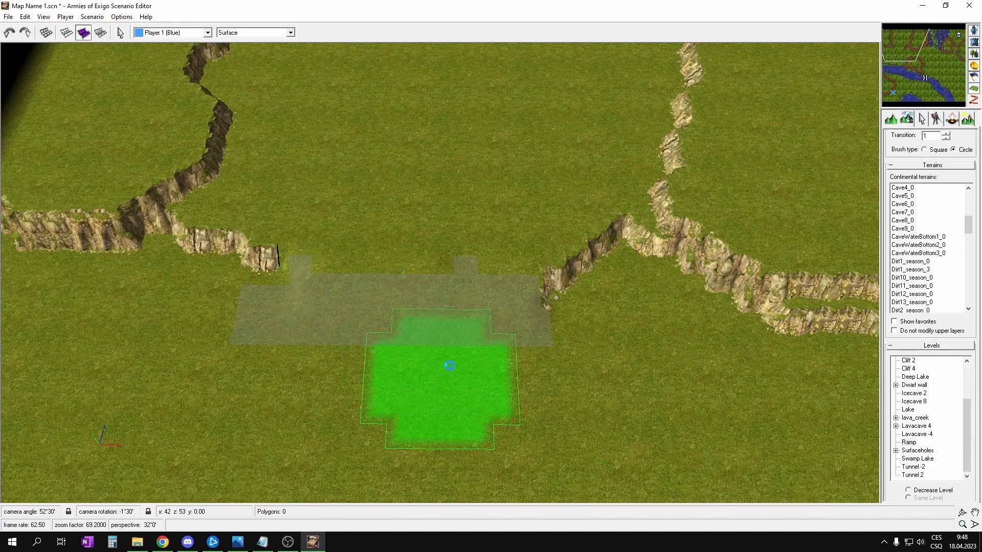
key("ctrl+z")
mouse_move(444, 348)
left_mouse_down()
mouse_move(443, 268)
mouse_move(351, 273)
left_mouse_up()
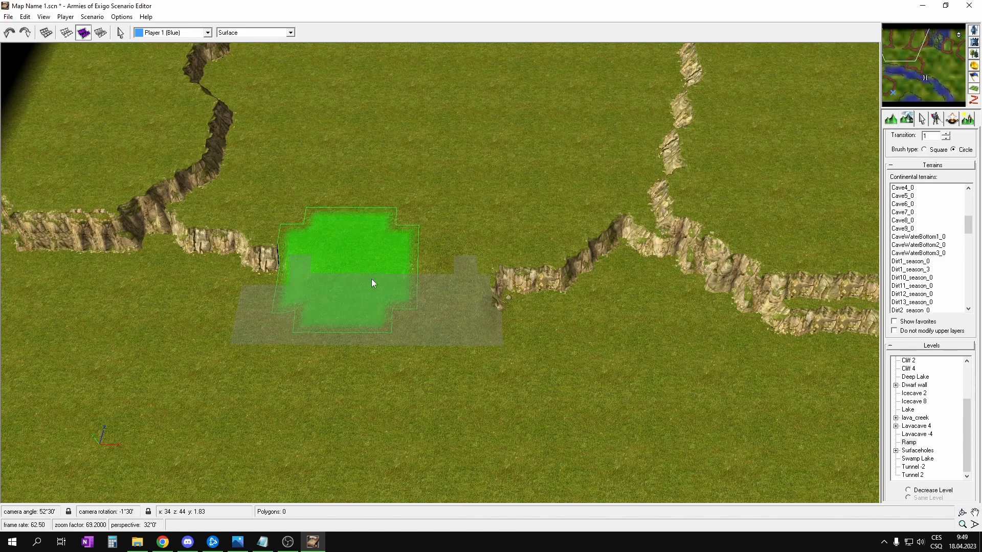
- Reshape the cliff at the ramp's western end using Cliff 2 at the same level
left_click(909, 360)
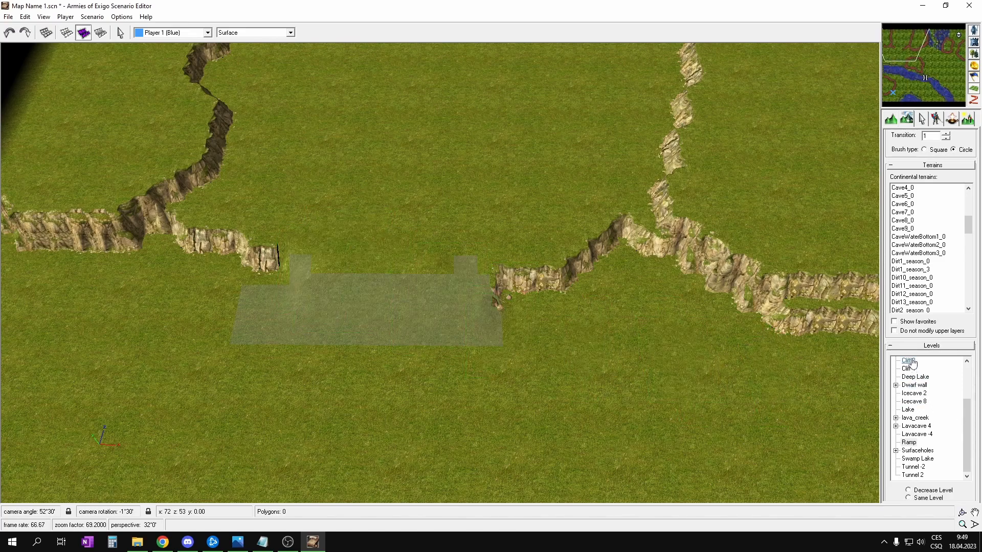
left_click(915, 499)
left_click(318, 203)
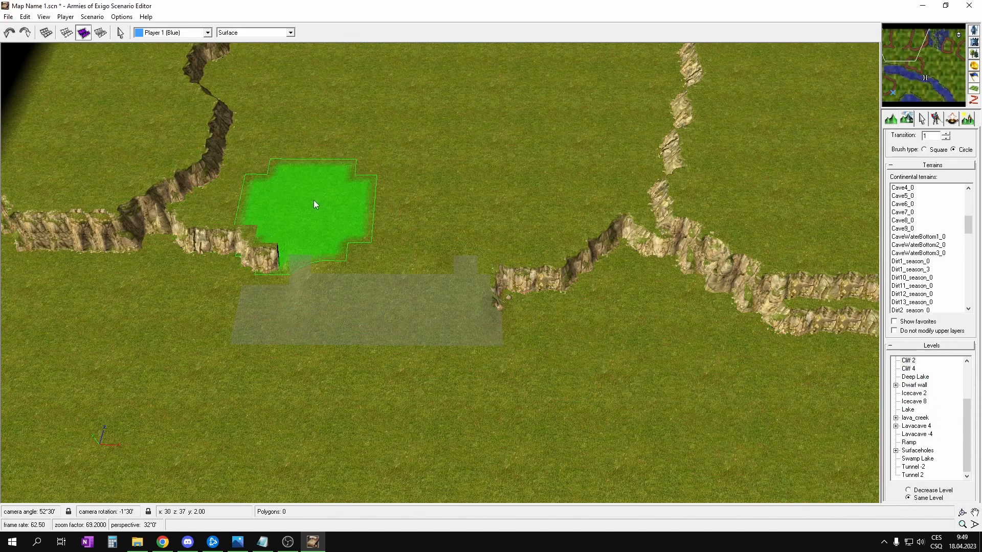
left_click(301, 239)
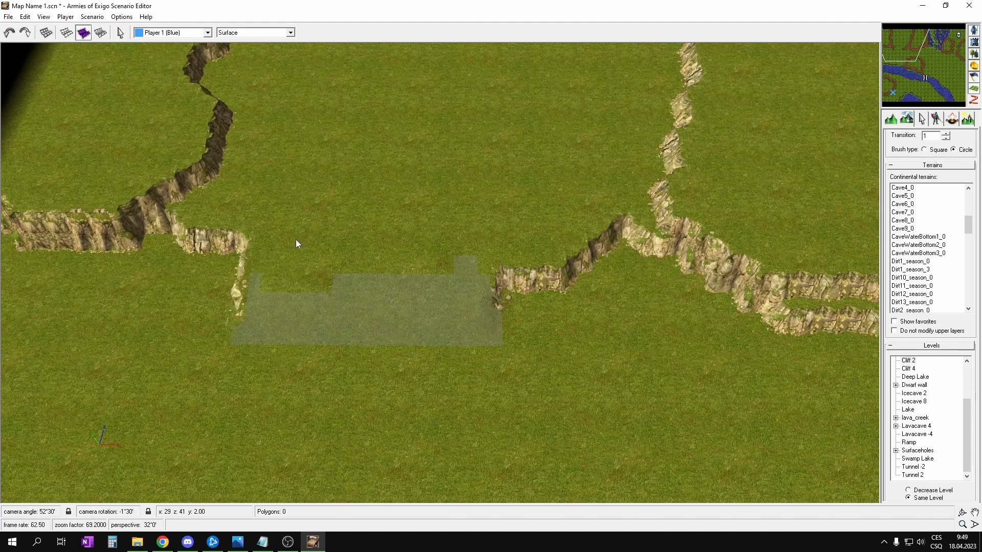
left_click(275, 211)
key("p")
- Try repainting the Ramp across the cliff gap and farther south, and undo the last two terrain edits
middle_click_drag(557, 389, 571, 370)
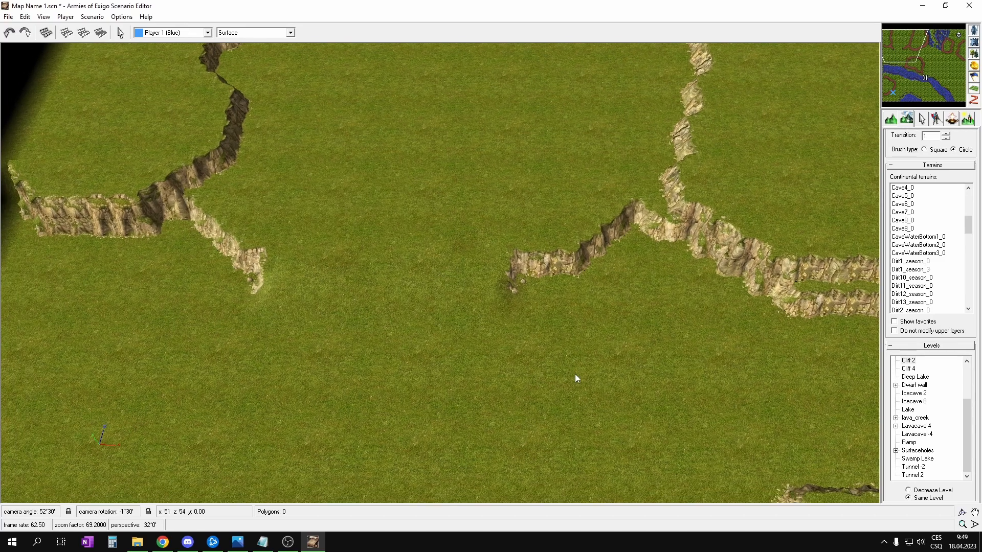
middle_click_drag(590, 297, 619, 287)
middle_click_drag(578, 240, 553, 303)
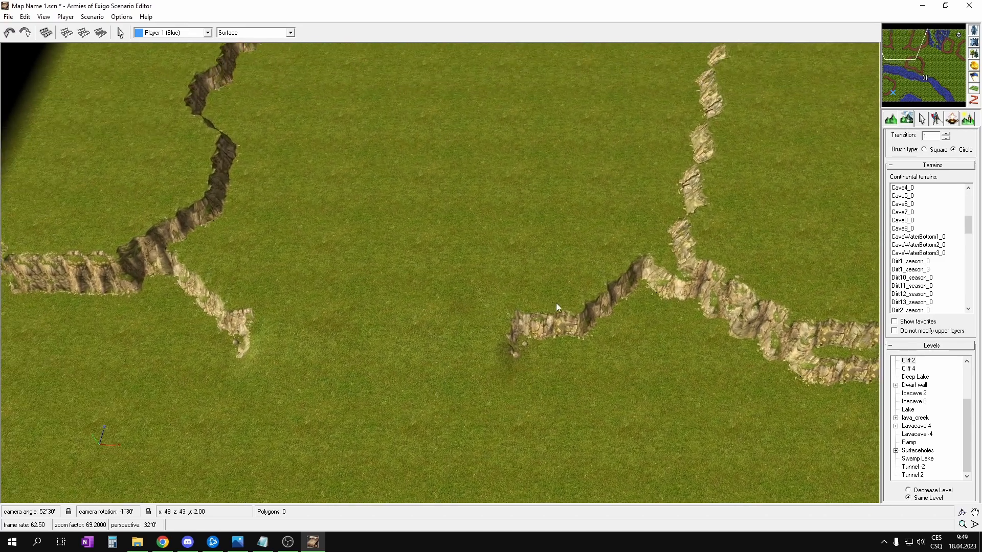
middle_click_drag(471, 342, 300, 211)
scroll(543, 329, "up", 4)
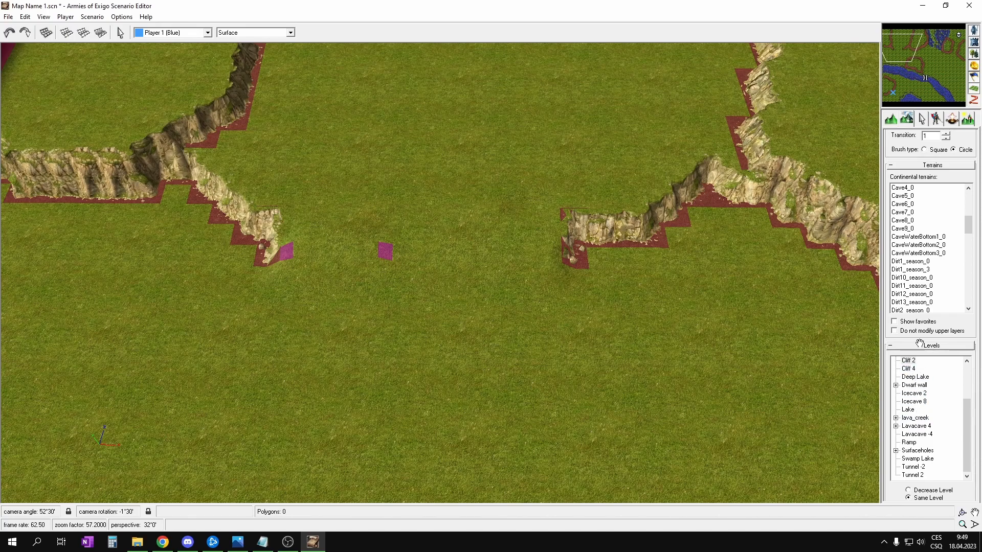
left_click(914, 454)
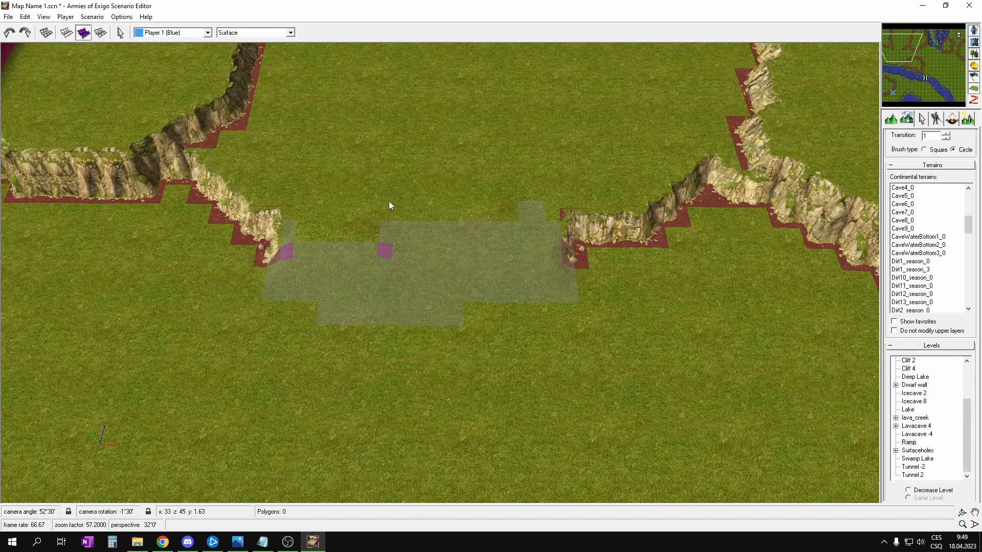
key("ctrl+z")
key("ctrl+z")
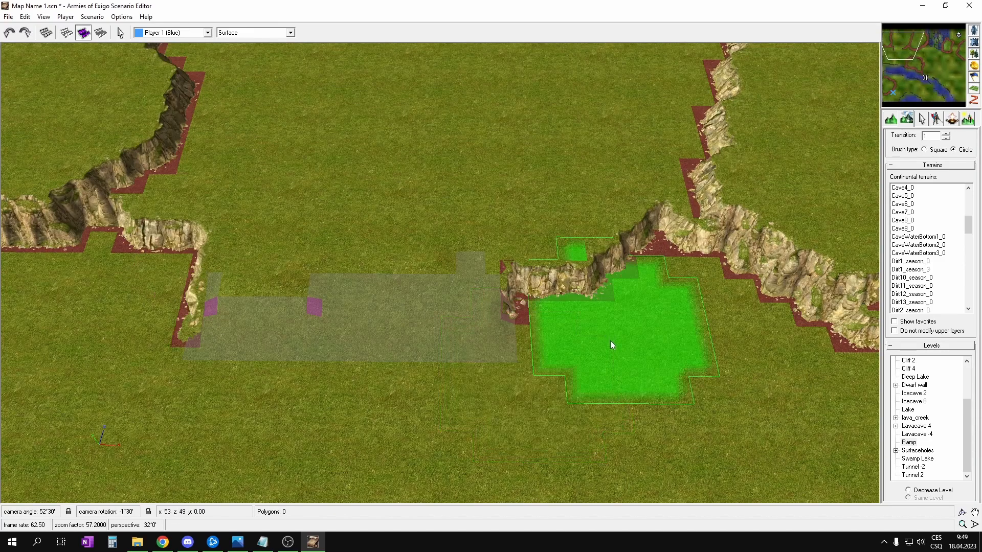
- Undo the last ramp edits and straighten the middle section of the northwestern cliff with Cliff 2 at the same level
key("ctrl+z")
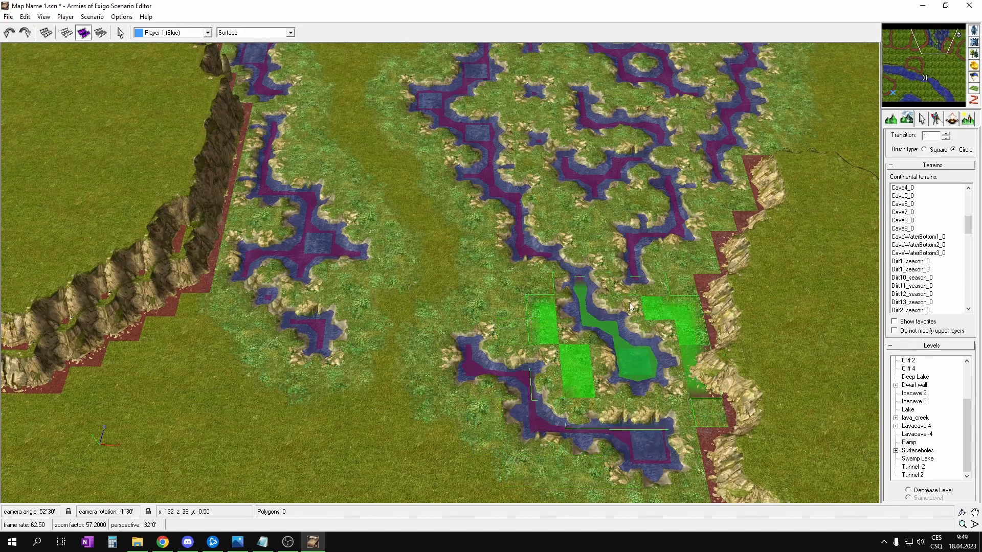
left_click(25, 33)
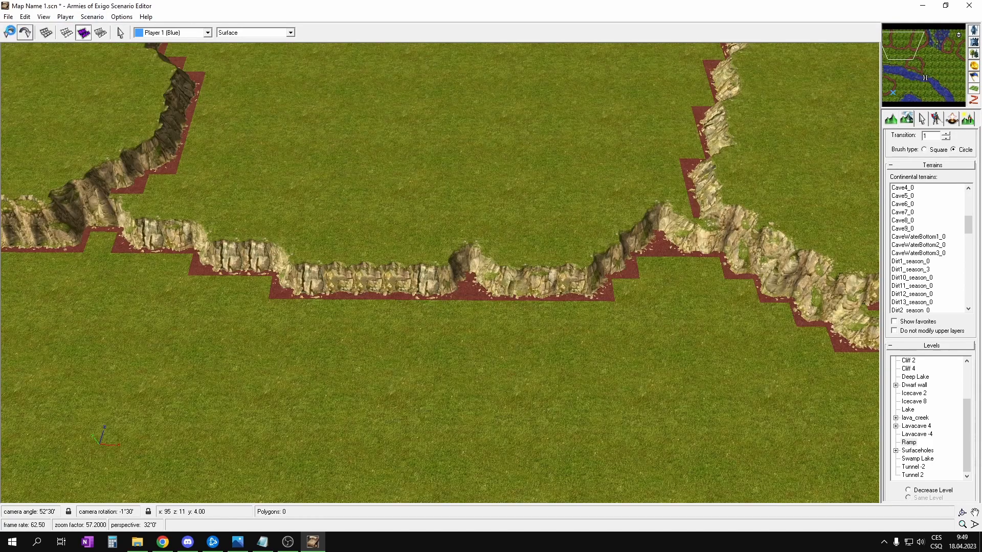
left_click(910, 361)
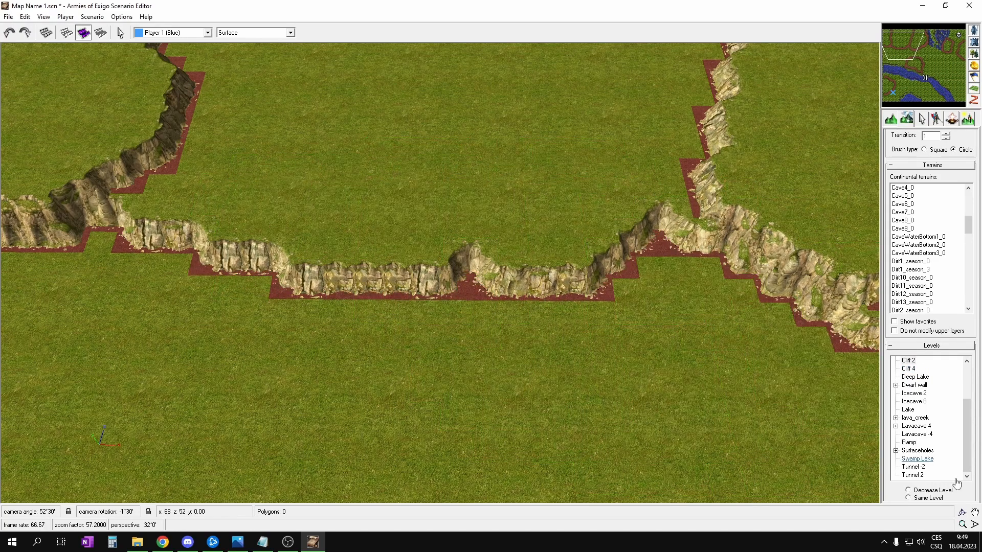
scroll(975, 432, "down", 2)
left_click(908, 475)
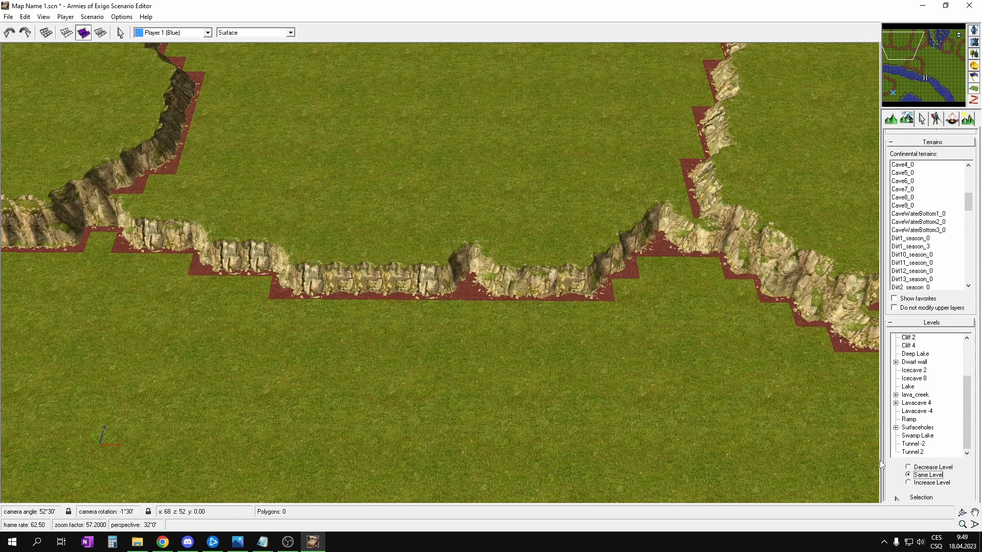
mouse_move(556, 244)
left_mouse_down()
mouse_move(296, 241)
mouse_move(234, 251)
left_mouse_up()
middle_click_drag(793, 238, 831, 284)
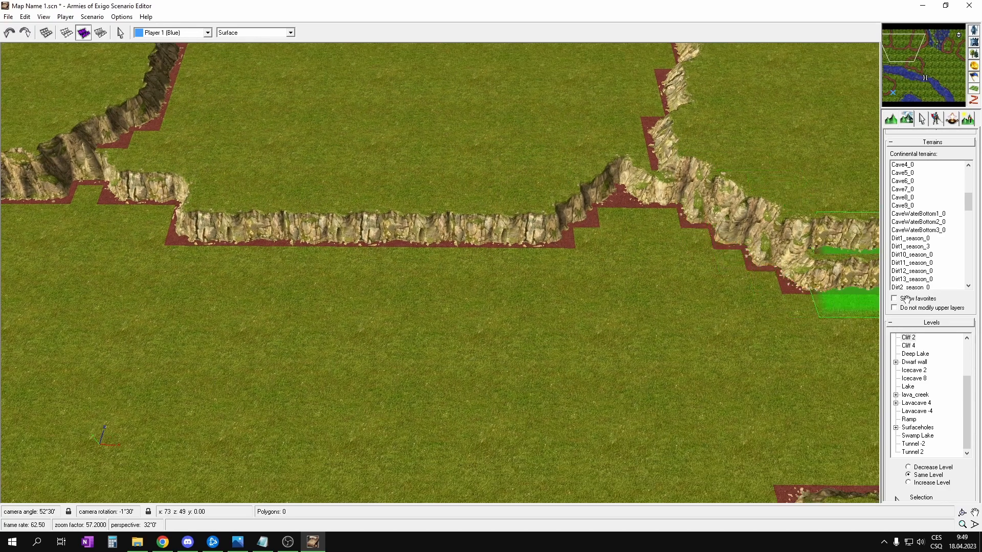
- Paint a wide Ramp with an enlarged brush across the middle of the straightened northwestern cliff
left_click(909, 420)
scroll(583, 378, "up", 6)
scroll(433, 287, "down", 2)
mouse_move(431, 199)
left_mouse_down()
mouse_move(403, 233)
mouse_move(320, 228)
left_mouse_up()
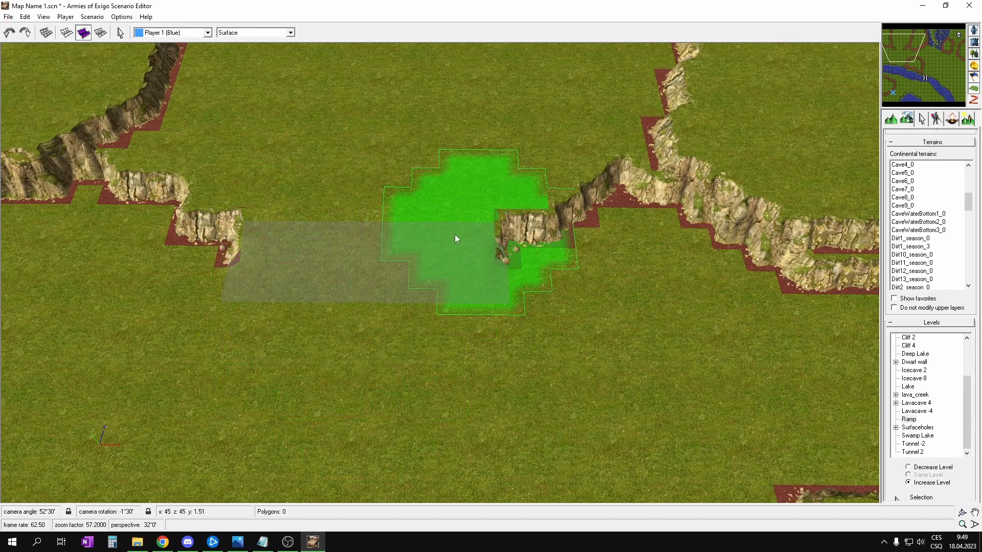
right_click(603, 357)
middle_click_drag(621, 342, 579, 313)
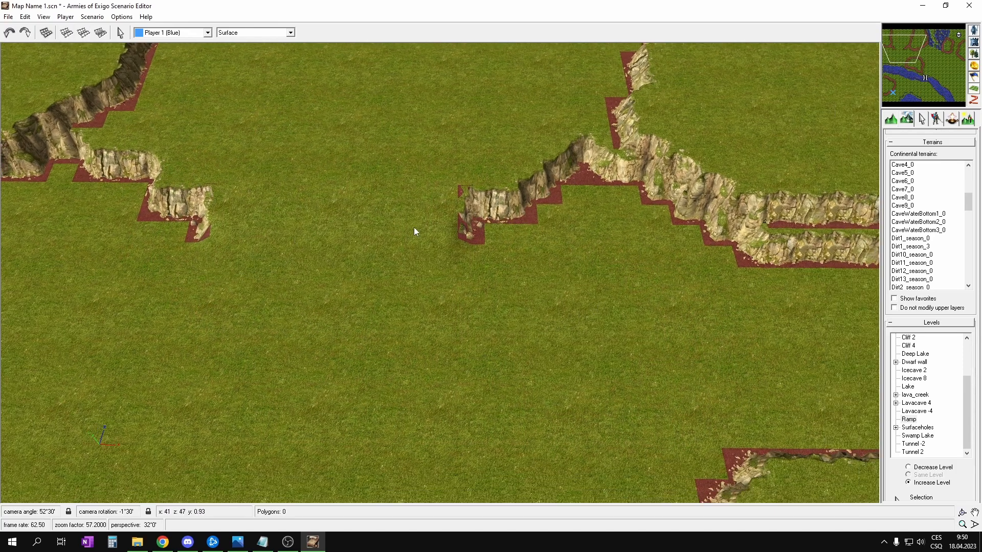
middle_click_drag(641, 294, 647, 309)
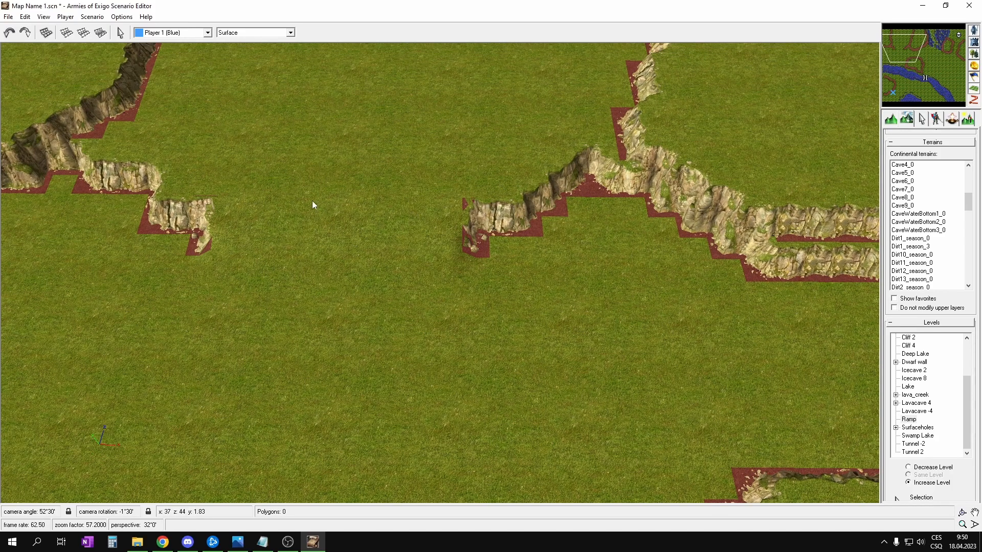
middle_click_drag(508, 366, 384, 250)
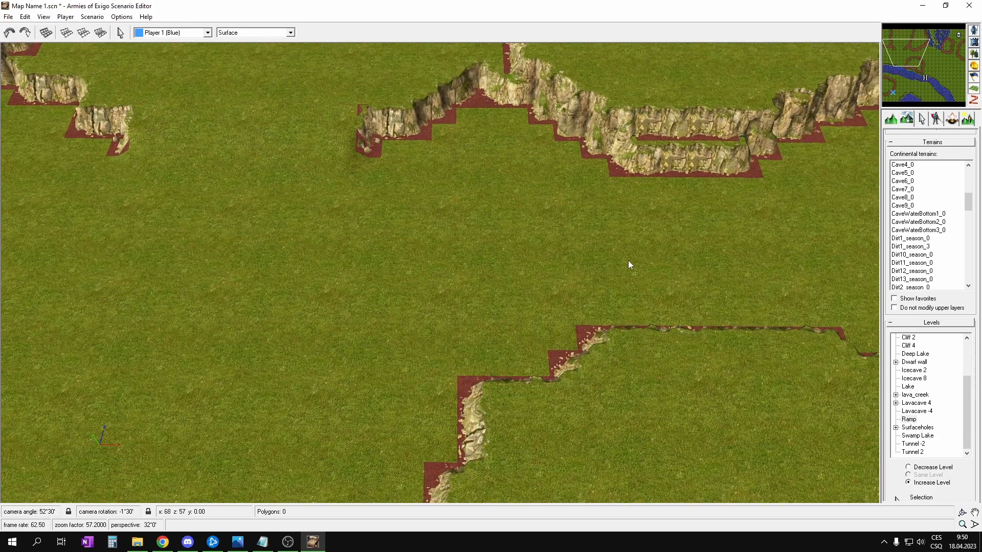
- Try raising a wide Cliff 2 land bridge between the northern cliffs and the plateau to the south, and undo it while keeping the ramp
middle_click_drag(798, 435, 646, 336)
middle_click_drag(683, 86, 562, 230)
left_click(908, 337)
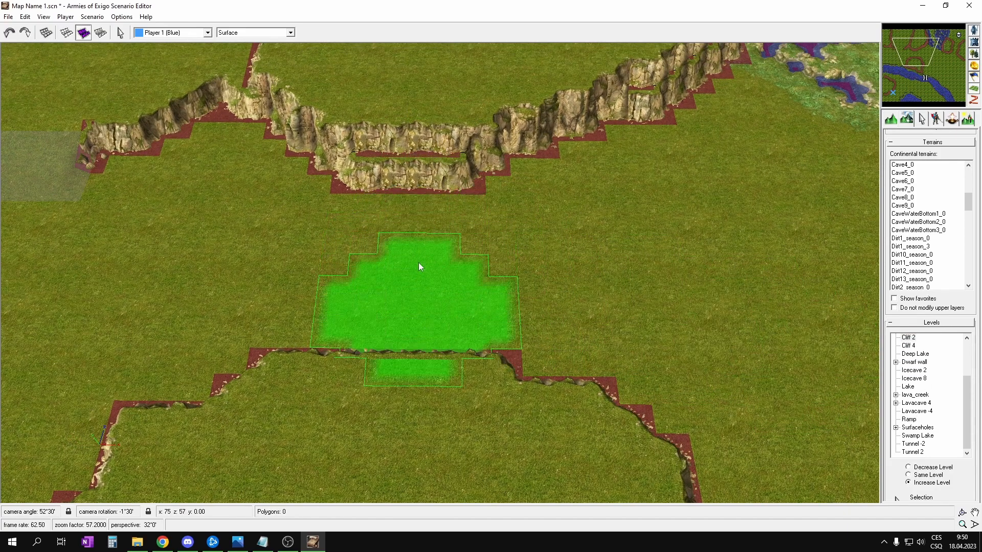
left_click(502, 254)
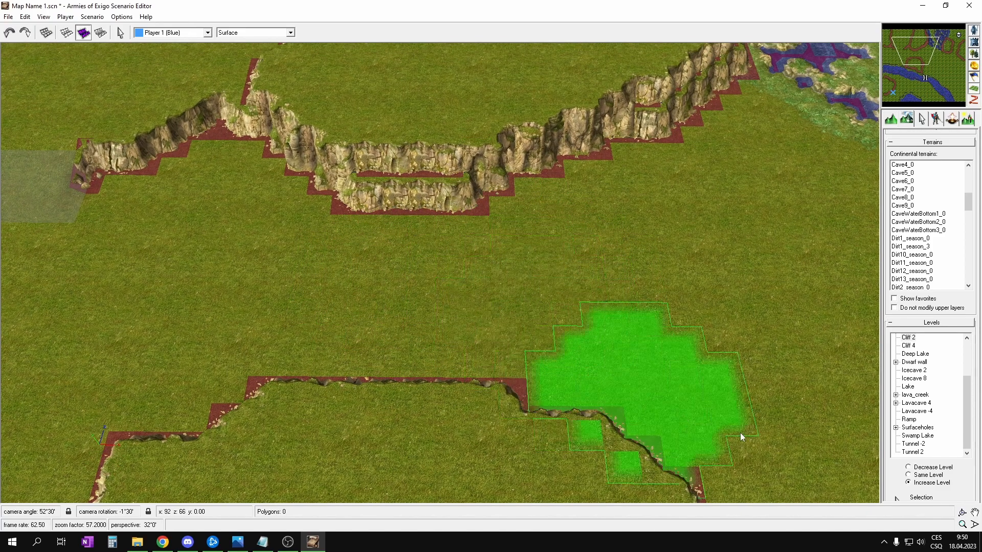
left_click(410, 302)
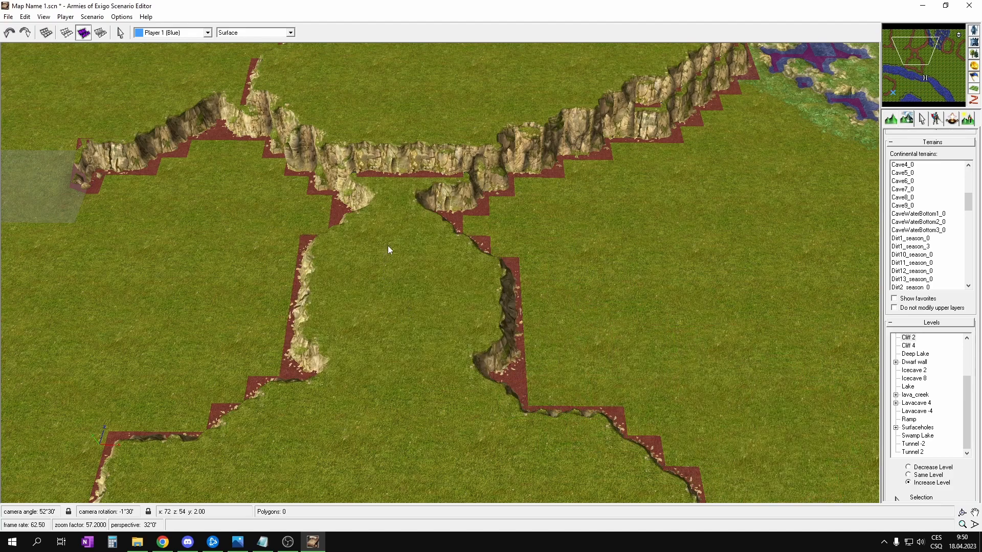
left_click(414, 245)
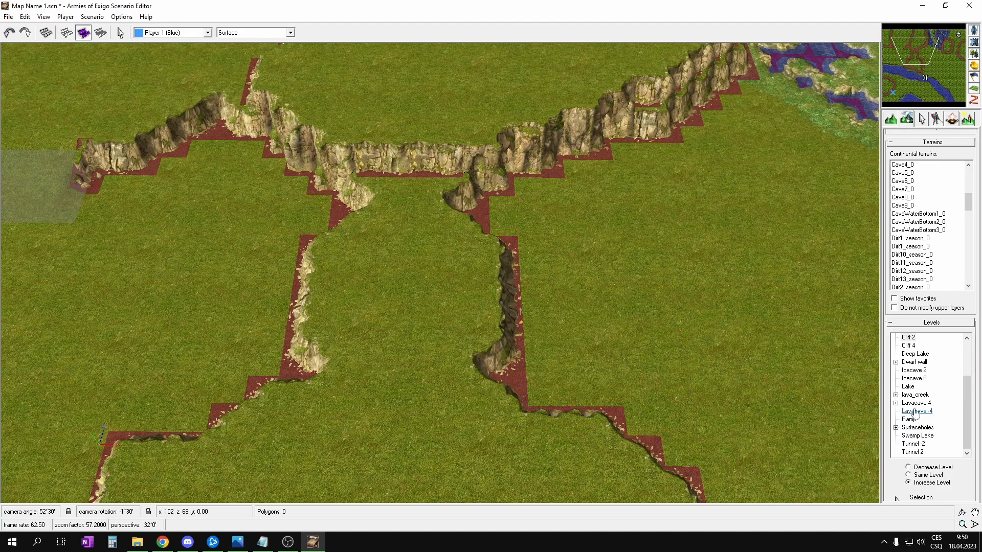
key("ctrl+z")
key("ctrl+z")
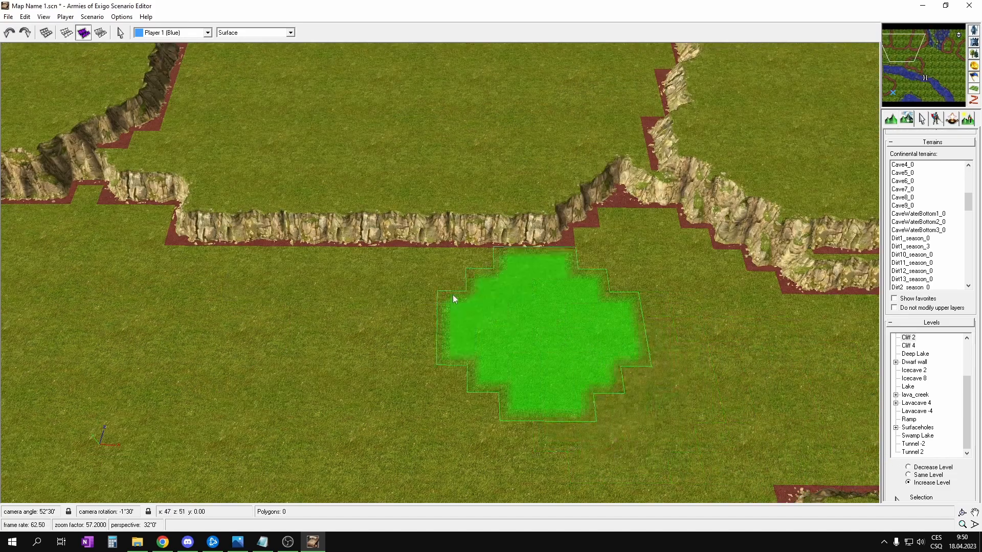
left_click(26, 32)
middle_click_drag(823, 312, 601, 244)
middle_click_drag(710, 307, 537, 294)
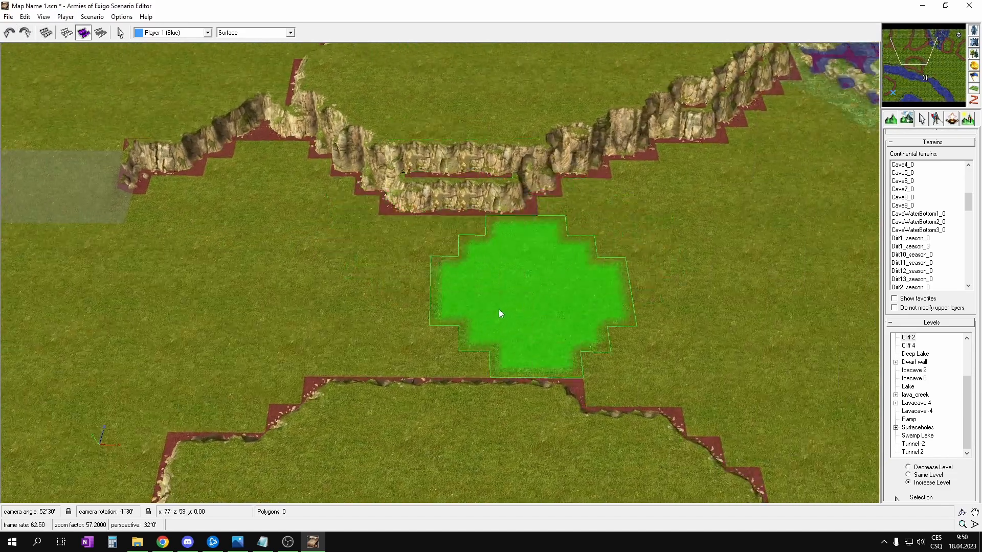
- Raise a narrower Cliff 2 land bridge with a smaller brush from the northern cliffs down to the southern plateau
scroll(497, 311, "down", 3)
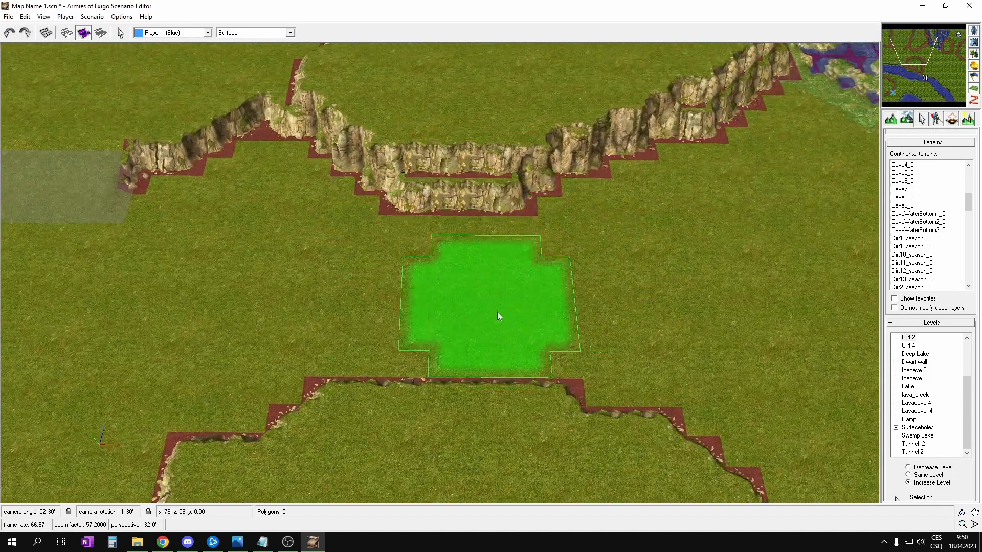
left_click(459, 214)
left_click_drag(459, 223, 459, 365)
middle_click_drag(755, 345, 595, 343)
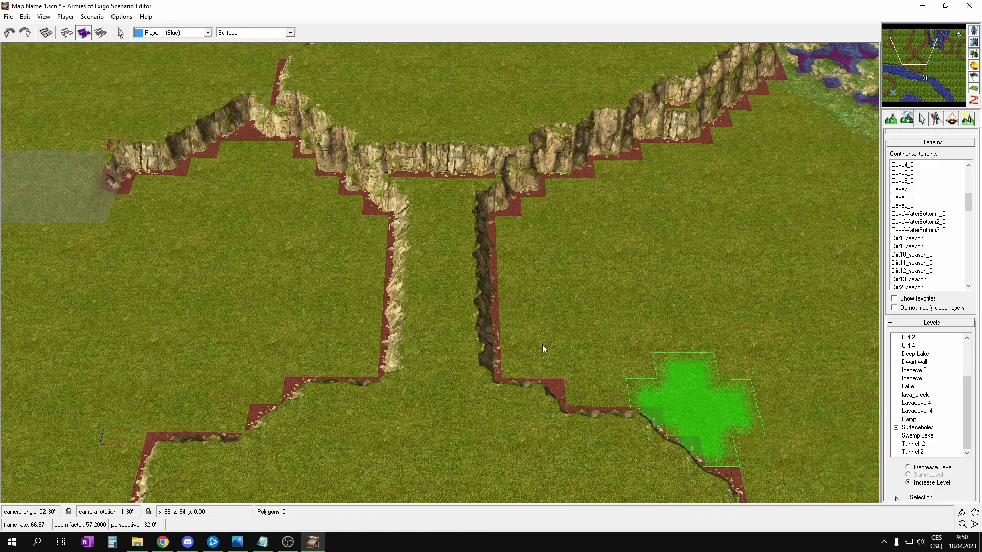
- Paint Ramps down both the eastern and western sides of the land bridge, undoing and repainting the western ramp's southern end
mouse_move(494, 321)
left_mouse_down()
mouse_move(492, 251)
mouse_move(495, 305)
left_mouse_up()
left_click_drag(400, 260, 400, 318)
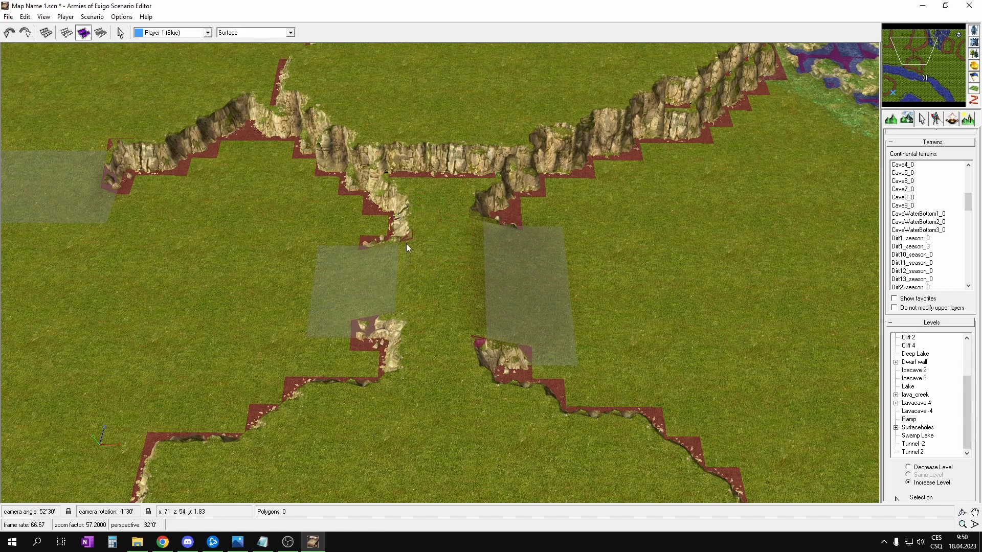
left_click_drag(404, 235, 405, 261)
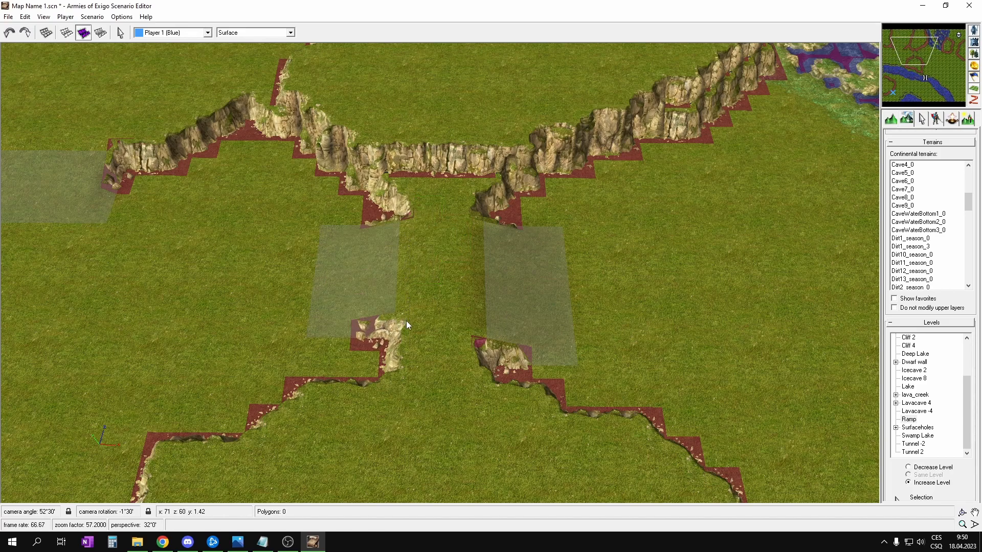
mouse_move(391, 331)
left_mouse_down()
mouse_move(394, 314)
mouse_move(399, 335)
left_mouse_up()
key("ctrl+z")
left_click(387, 322)
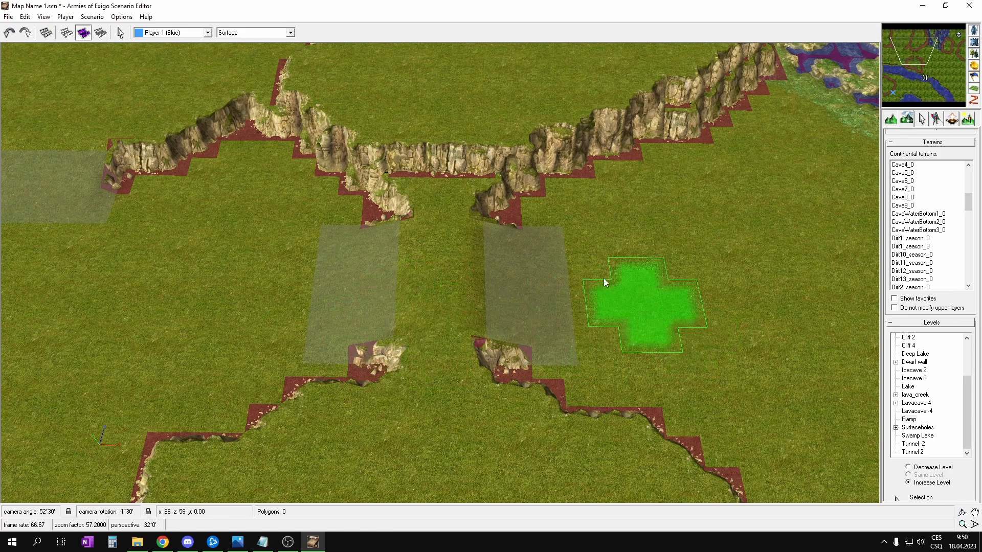
middle_click_drag(702, 251, 646, 231)
key("g")
mouse_move(368, 256)
middle_mouse_down()
mouse_move(394, 250)
mouse_move(529, 302)
middle_mouse_up()
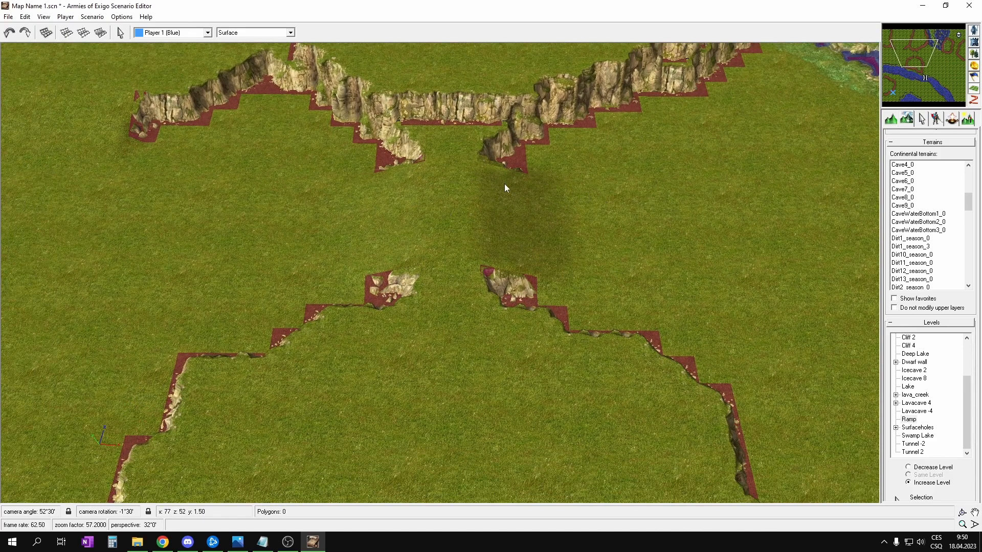
middle_click_drag(578, 257, 588, 243)
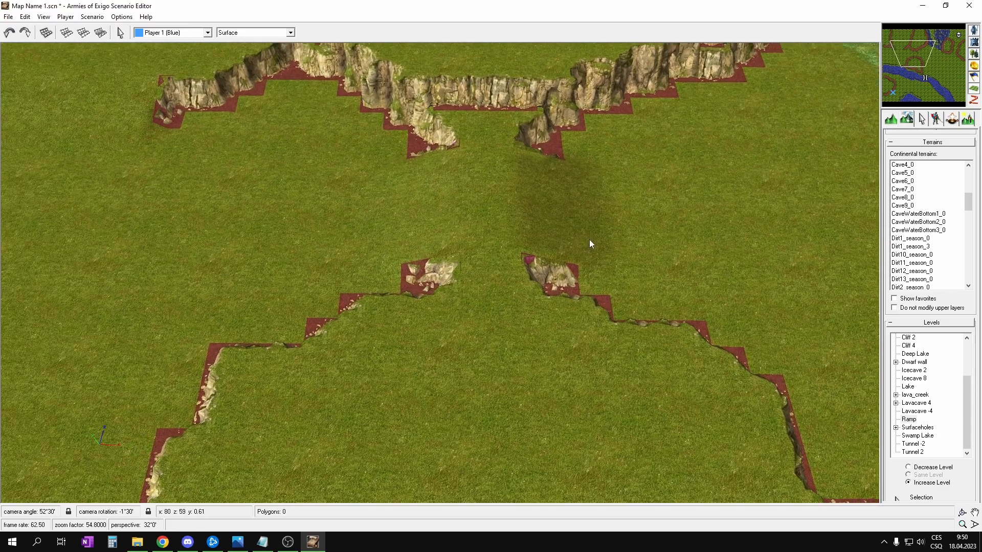
- Examine the cliffs east of the swamp and the grassland passage leading up to the northeastern cave entrance
scroll(588, 243, "down", 3)
middle_click_drag(639, 224, 530, 266)
scroll(529, 266, "up", 3)
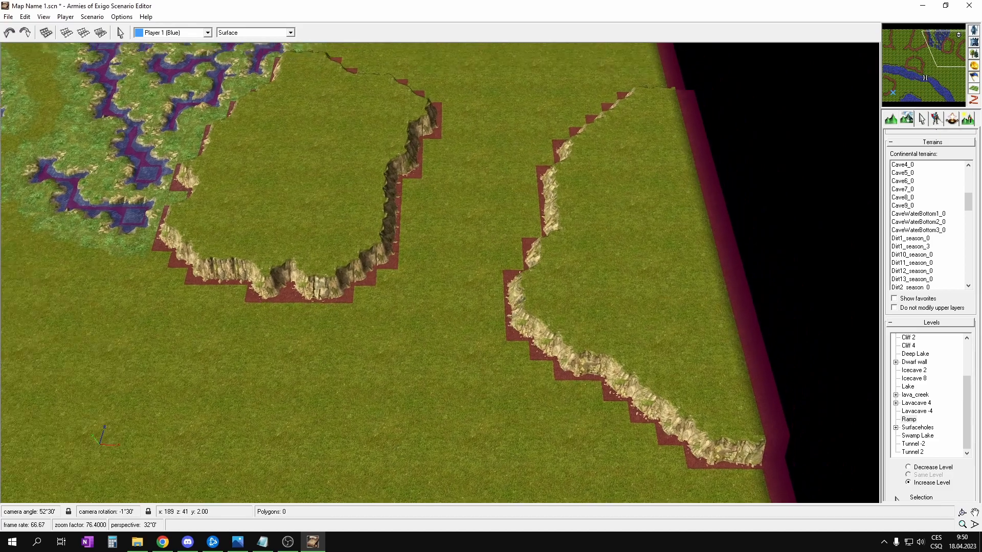
scroll(505, 268, "up", 2)
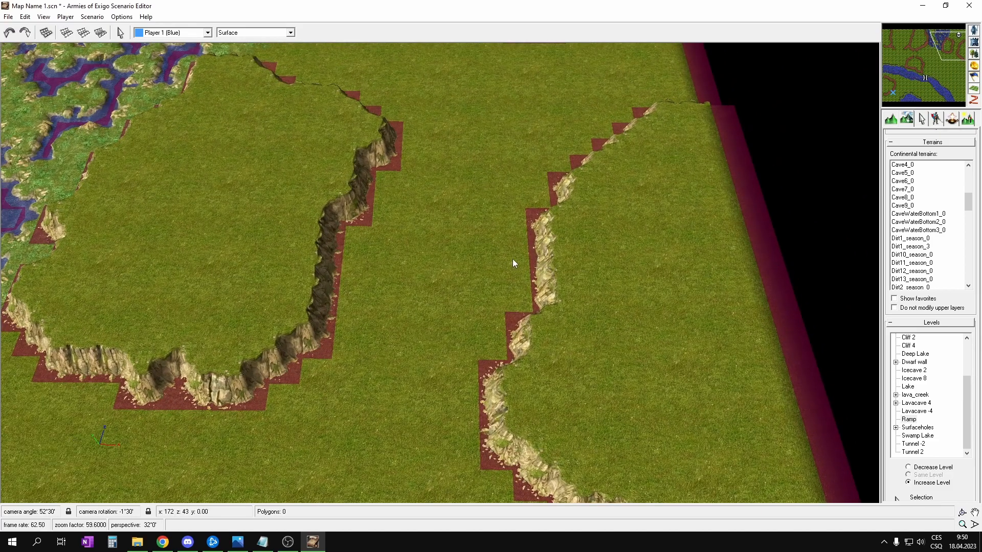
middle_click_drag(507, 236, 521, 185)
scroll(526, 146, "down", 1)
middle_click_drag(577, 56, 505, 198)
middle_click_drag(617, 203, 592, 224)
left_click(914, 422)
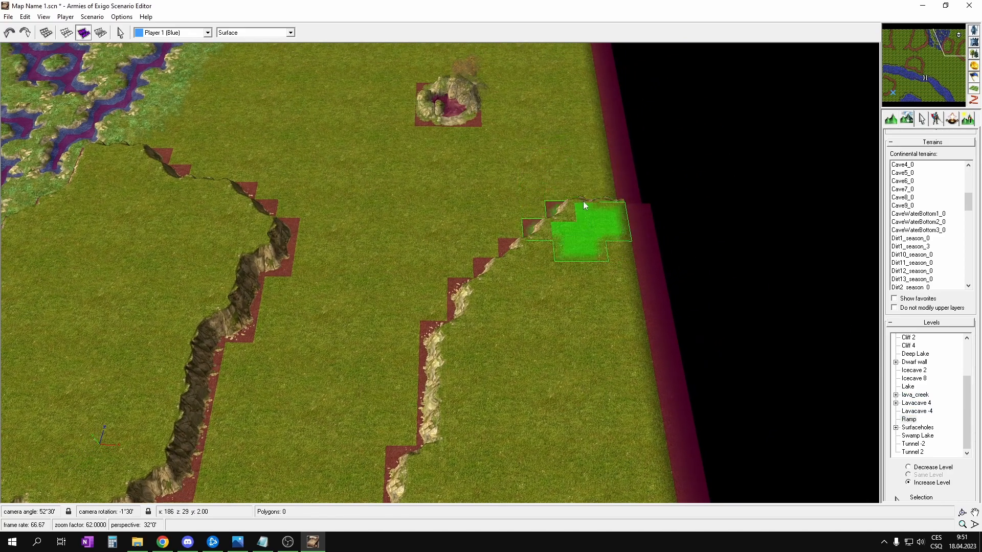
middle_click_drag(193, 382, 265, 297)
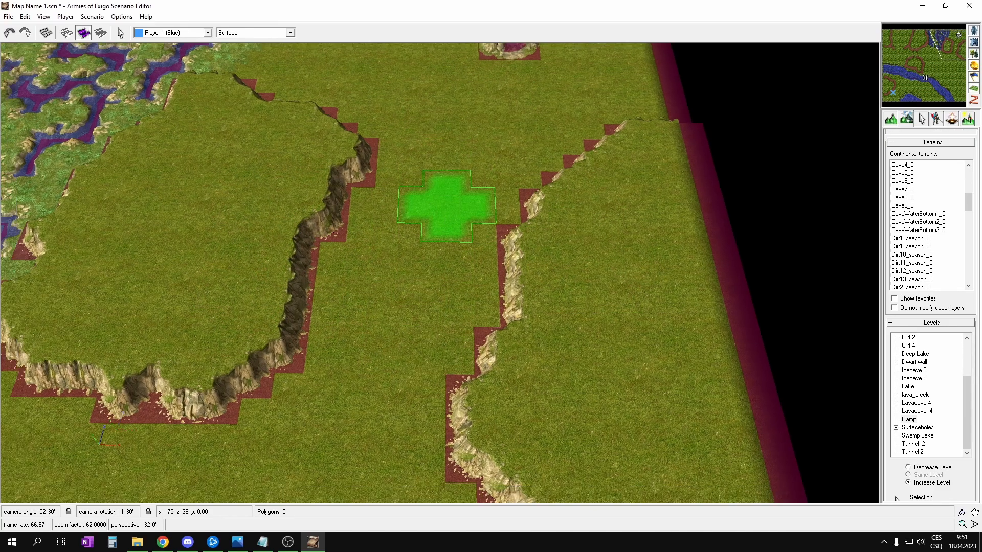
- Compare the northeastern cliffs and the passage between them with the map concept drawing
mouse_move(0, 164)
left_mouse_down()
mouse_move(35, 168)
mouse_move(565, 0)
left_mouse_up()
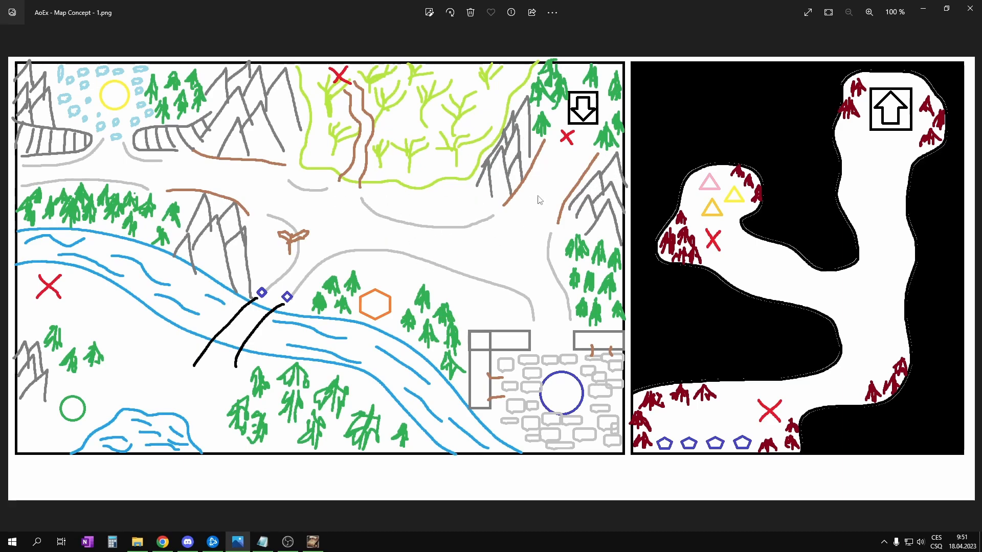
left_click_drag(761, 12, 0, 168)
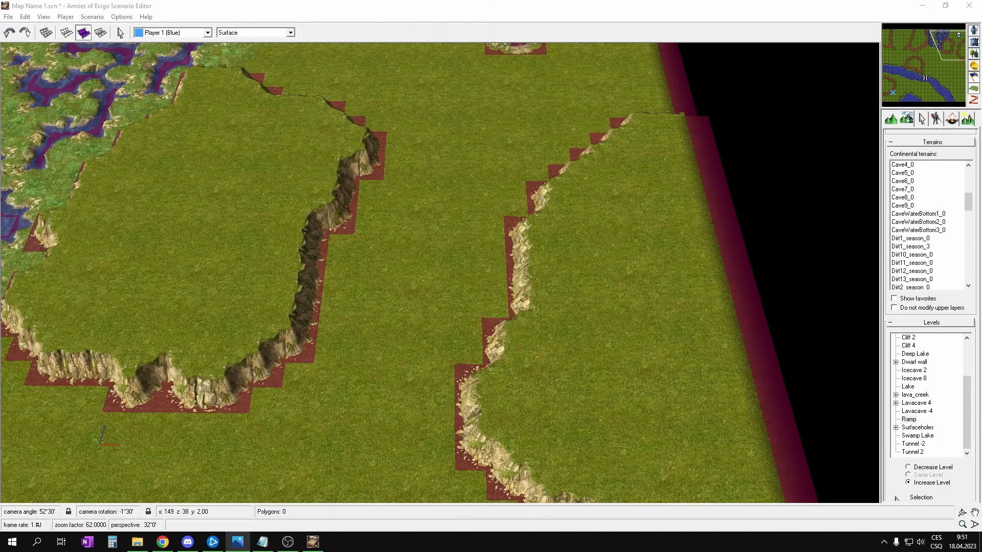
middle_click_drag(588, 243, 591, 219)
middle_click_drag(411, 160, 429, 202)
mouse_move(404, 120)
middle_mouse_down()
mouse_move(427, 147)
mouse_move(396, 134)
middle_mouse_up()
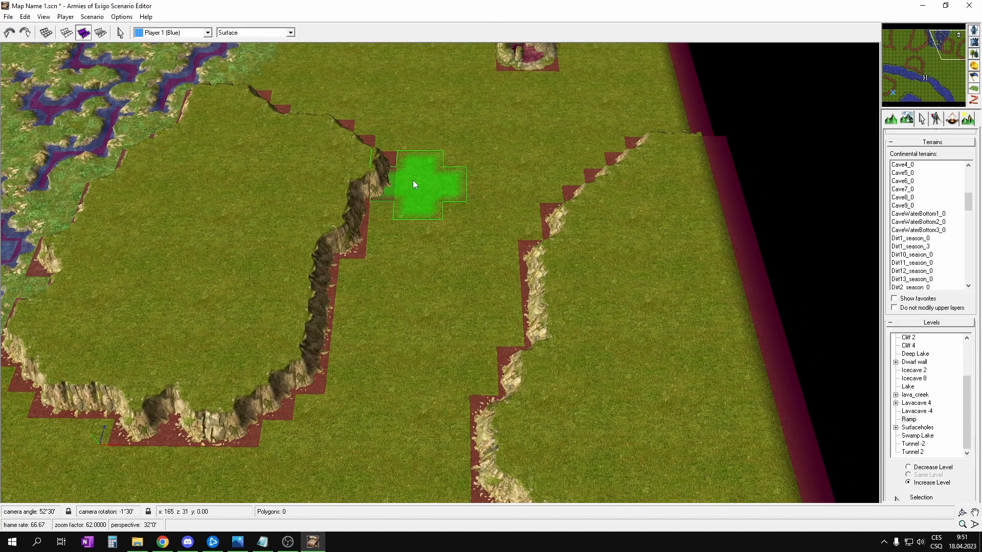
middle_click_drag(479, 271, 488, 215)
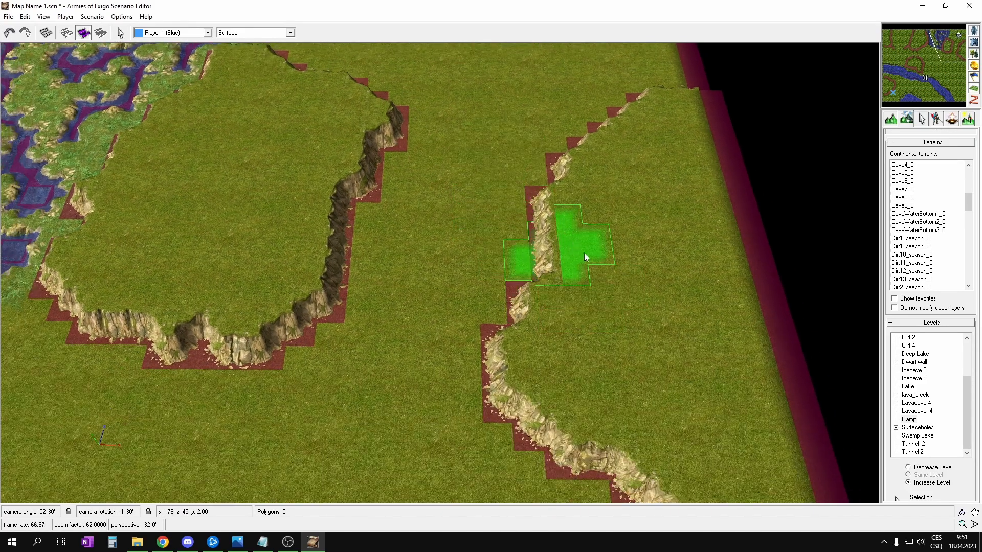
- Try painting a Ramp along the northern edge of the plateau east of the swamp
left_click(907, 420)
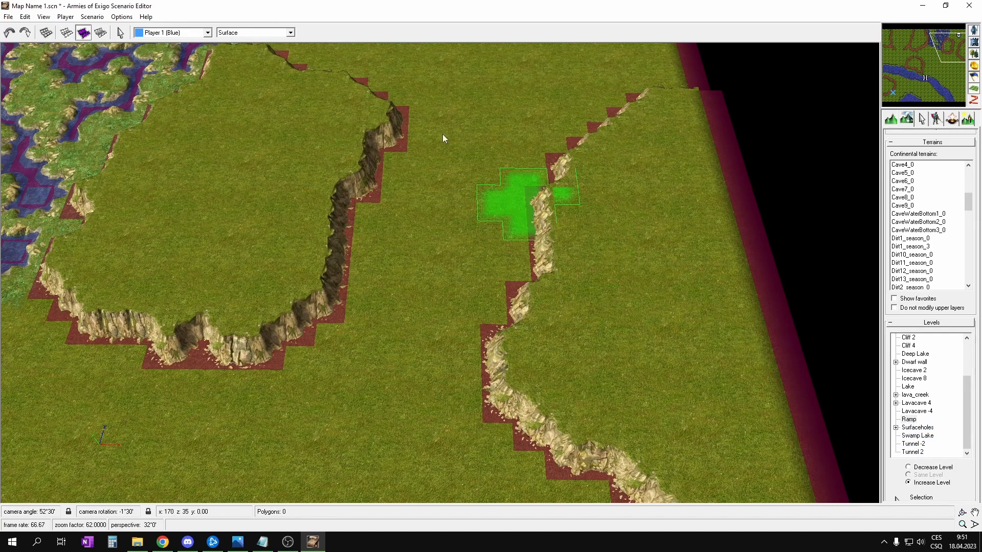
middle_click_drag(396, 69, 435, 148)
middle_click_drag(462, 80, 464, 111)
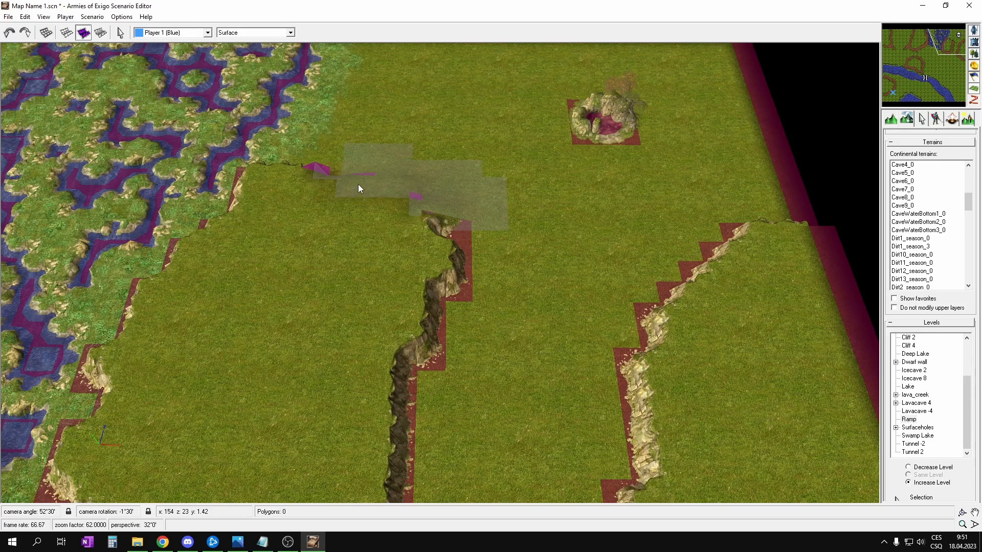
left_click_drag(345, 176, 345, 177)
middle_click_drag(518, 146, 530, 171)
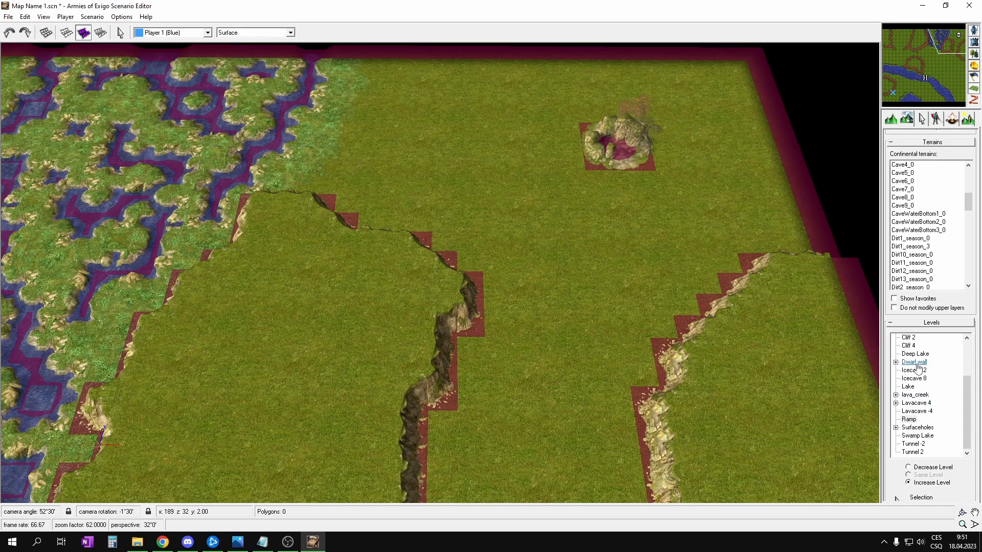
- Extend the swamp-side plateau's northeastern corner and the eastern plateau's northwestern edge outward with Same Level cliff painting
left_click(908, 475)
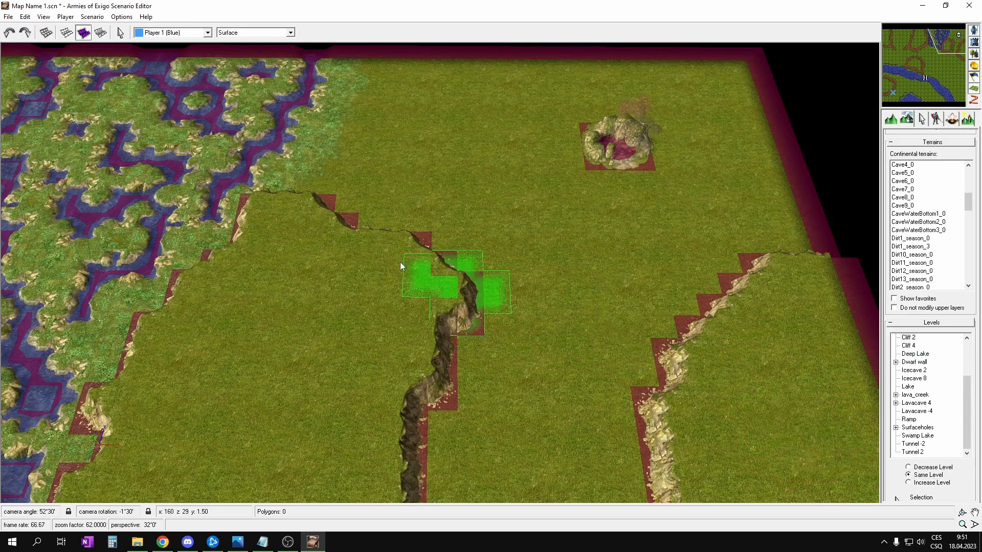
left_click(355, 230)
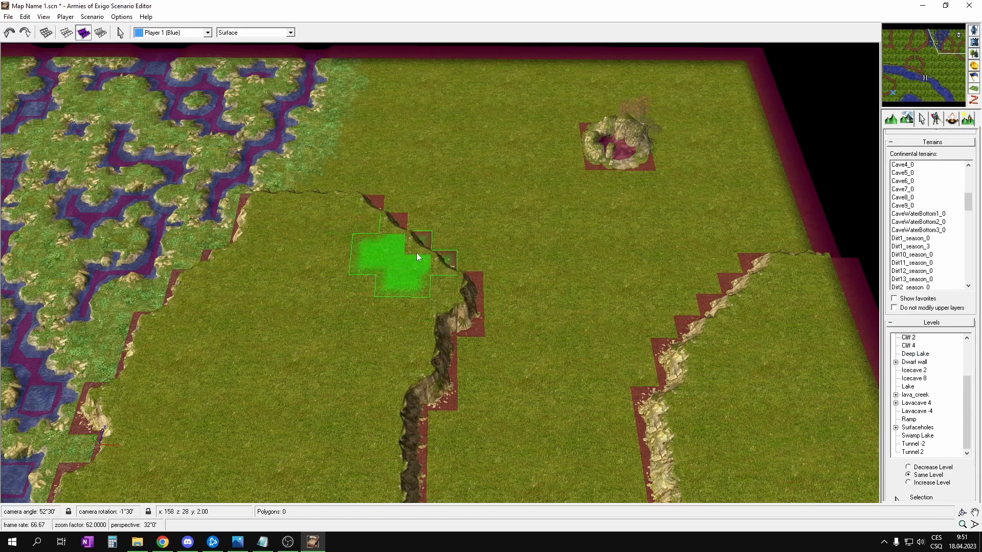
middle_click_drag(684, 251, 514, 228)
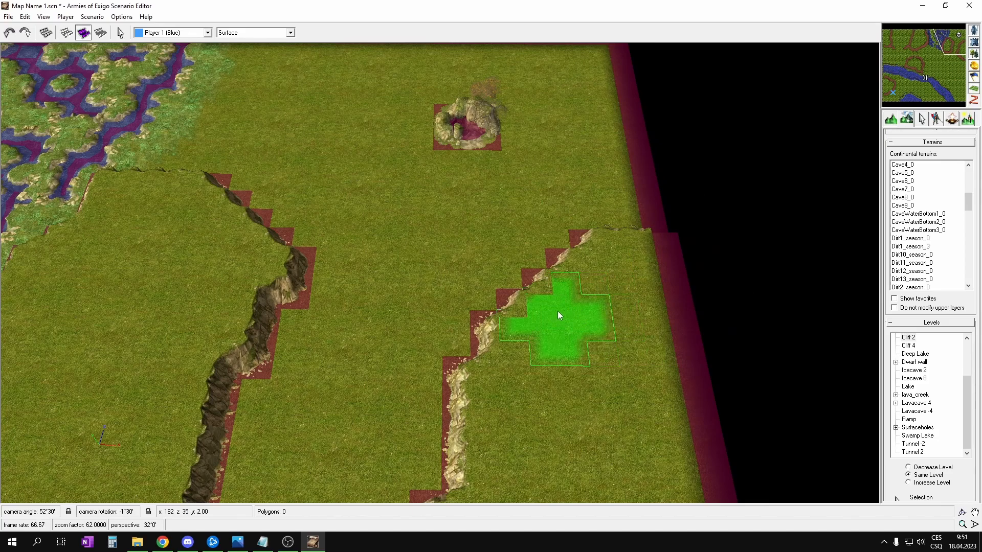
left_click(541, 312)
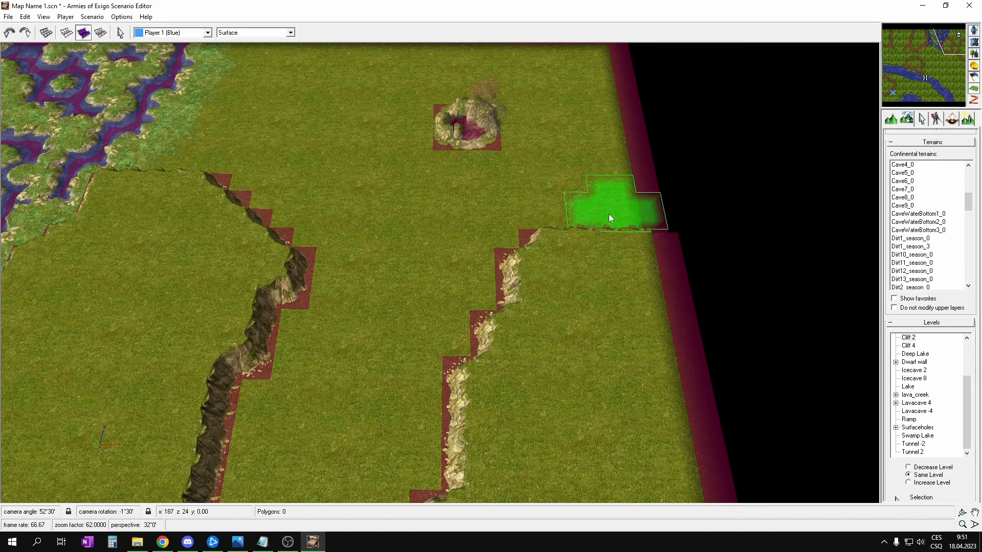
- Paint Ramps on the eastern plateau's northern edge and along the northeastern corner of the plateau beside the swamp
left_click(910, 428)
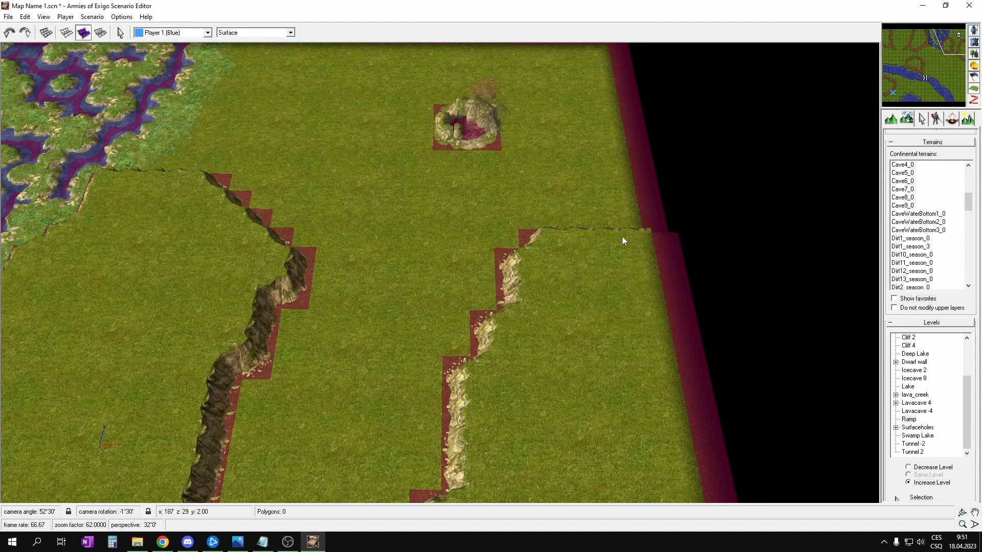
left_click(600, 241)
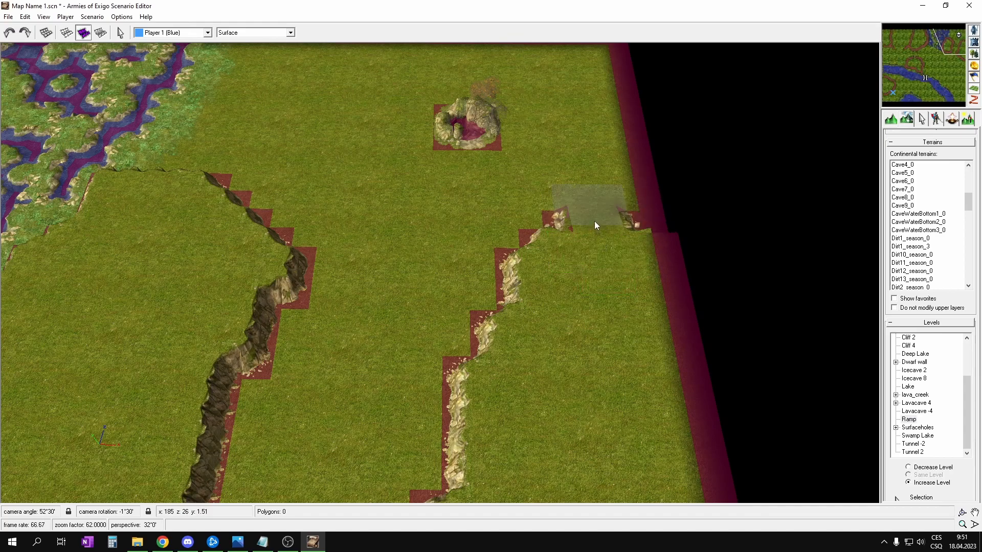
left_click(262, 206)
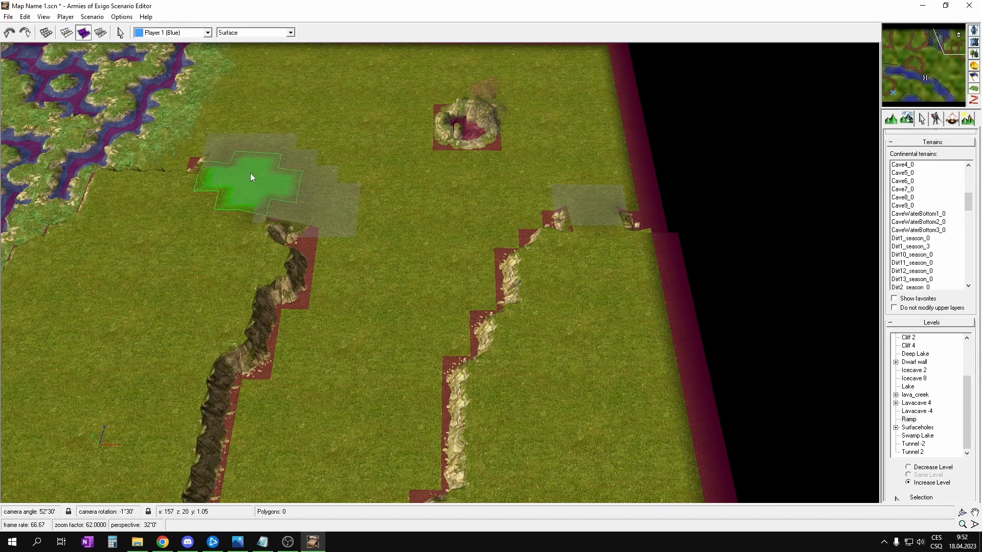
left_click(263, 205)
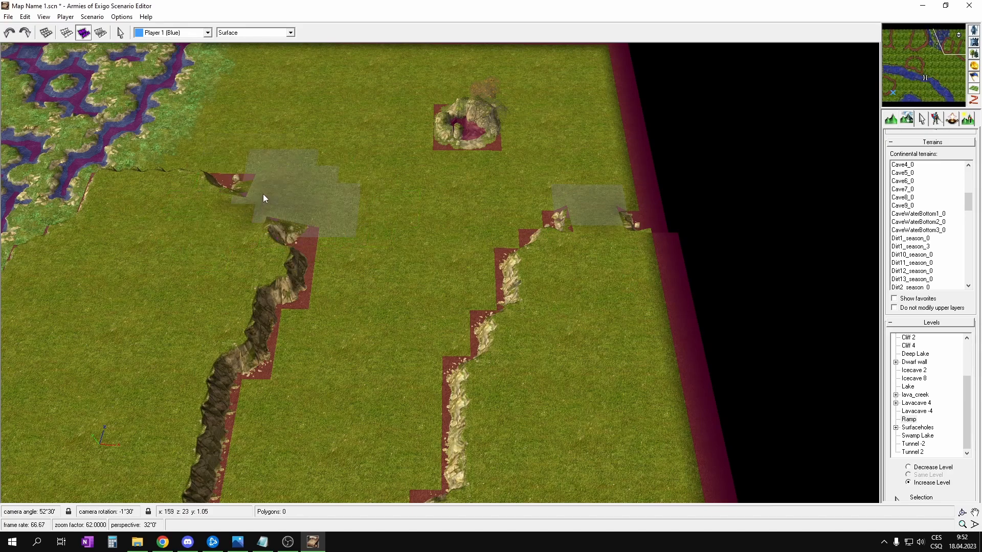
left_click(252, 201)
left_click(244, 176)
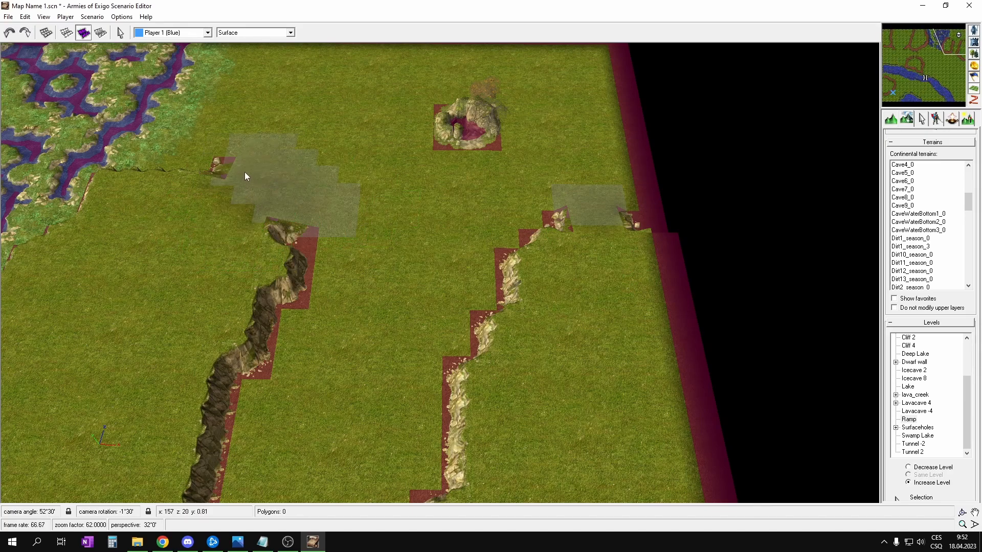
- Extend the eastern plateau's western cliff edge into the grass passage at the Same Level
middle_click_drag(519, 275, 510, 236)
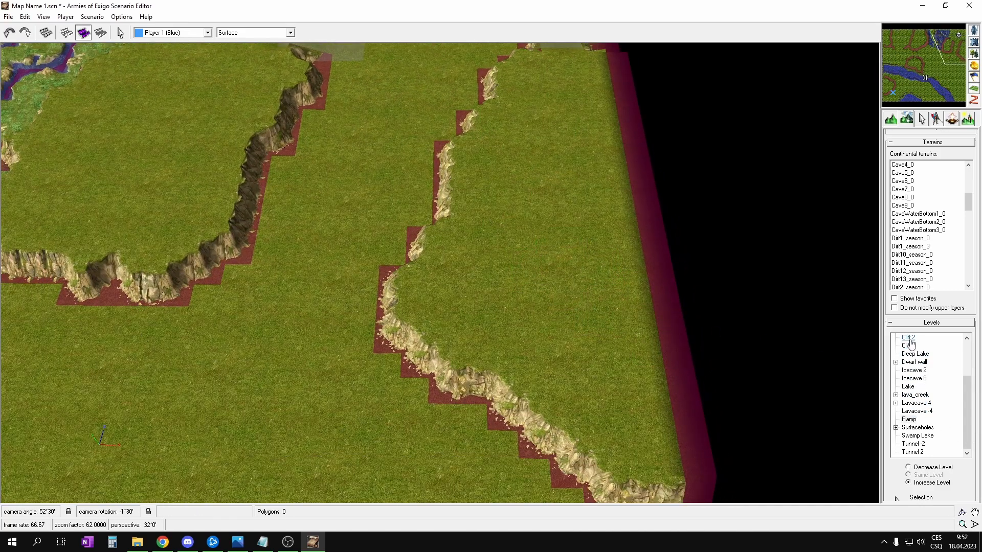
left_click(911, 477)
middle_click_drag(589, 253, 607, 281)
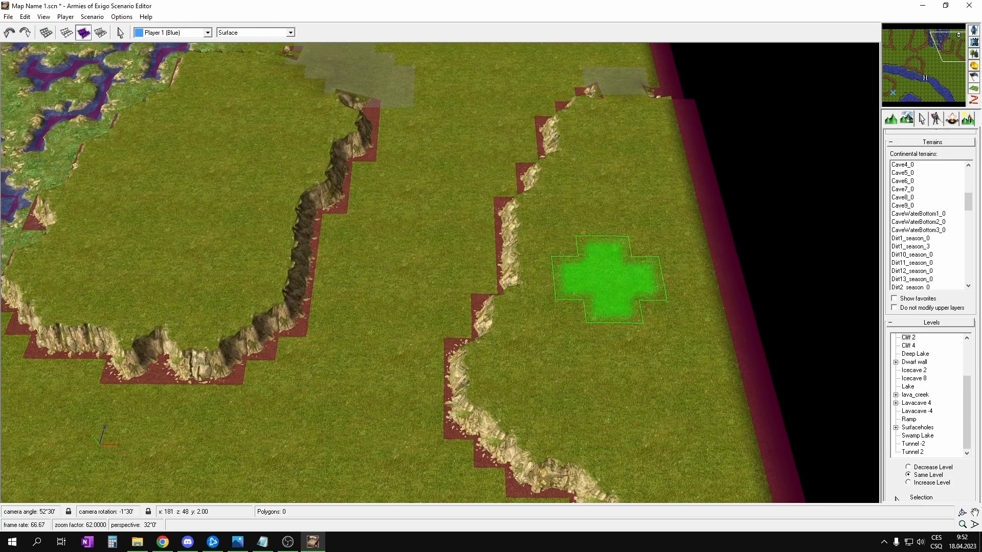
left_click(511, 372)
left_click_drag(510, 373, 487, 351)
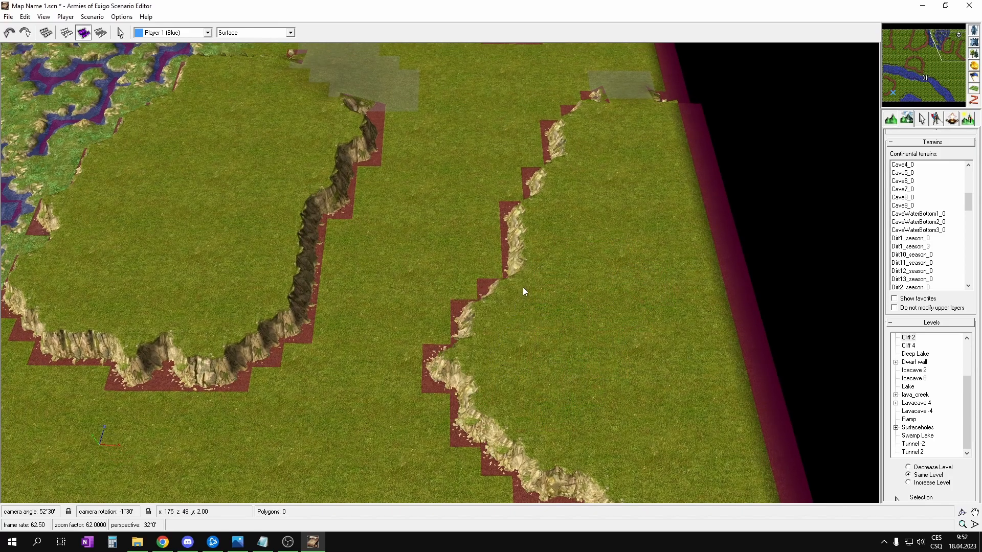
left_click_drag(530, 244, 497, 294)
- Reshape the eastern cliff edge of the swamp-side plateau so it bulges irregularly into the passage
mouse_move(264, 266)
left_mouse_down()
mouse_move(289, 253)
mouse_move(351, 176)
left_mouse_up()
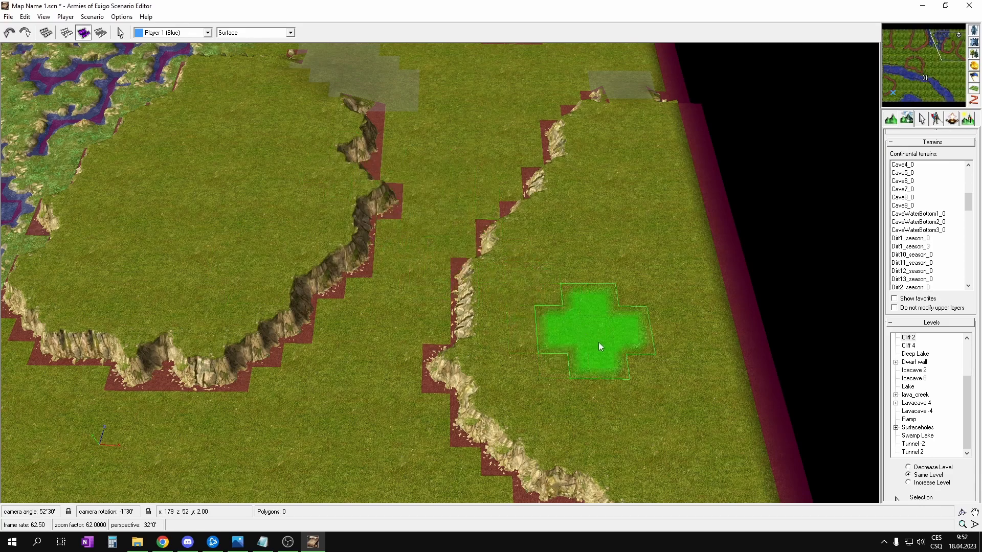
left_click(379, 255)
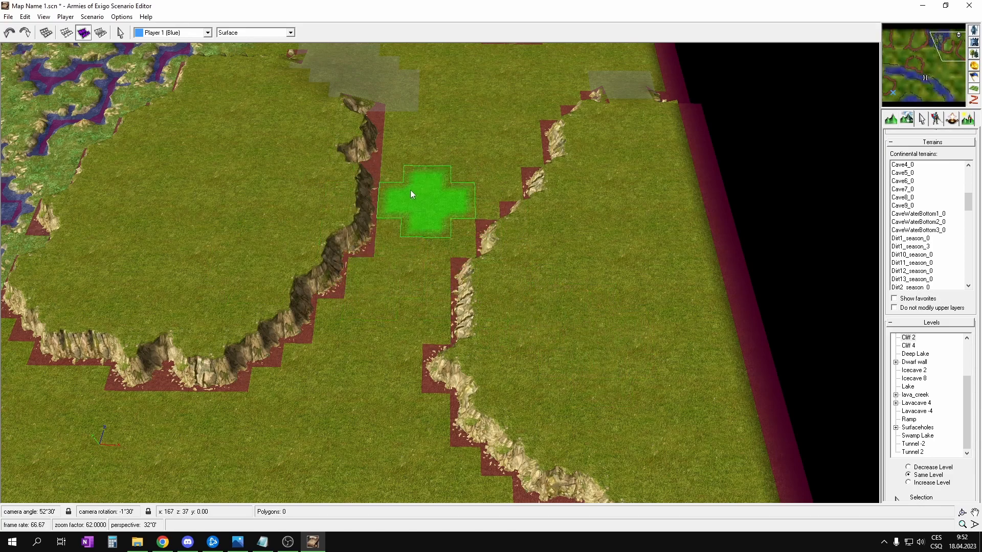
left_click(348, 157)
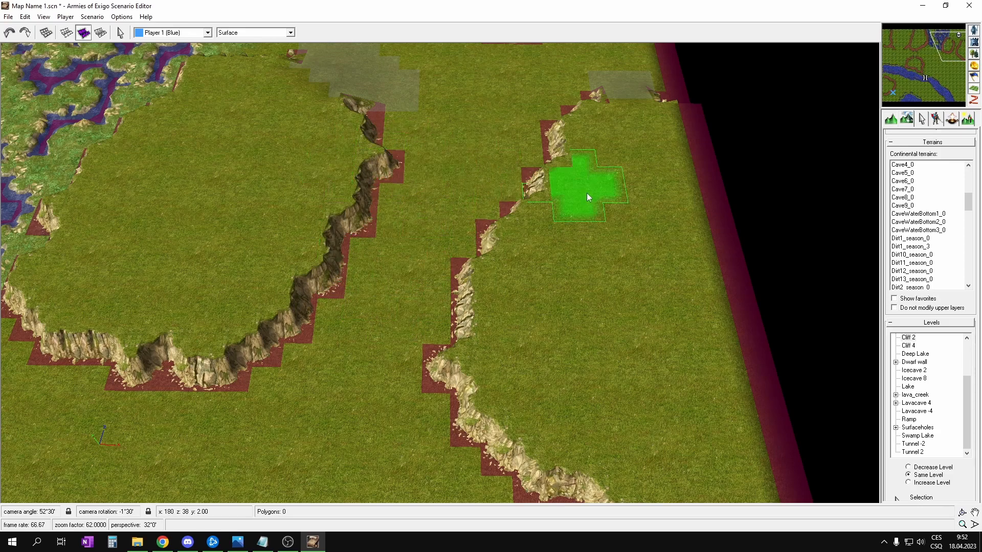
left_click(362, 137)
- Smooth the eastern plateau's western edge and reshape its southwestern cliffs down toward the map border
left_click_drag(591, 166, 550, 180)
key("Down")
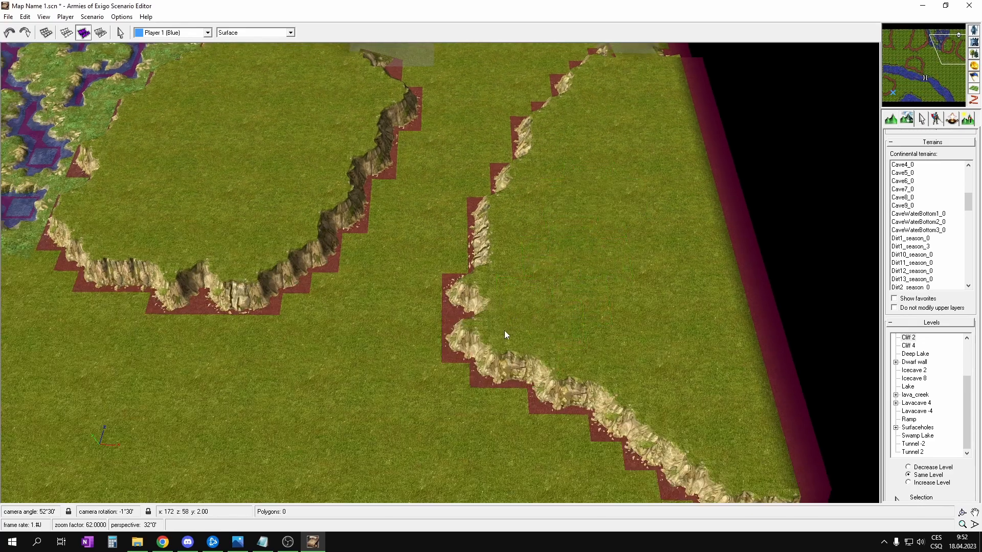
key("Down")
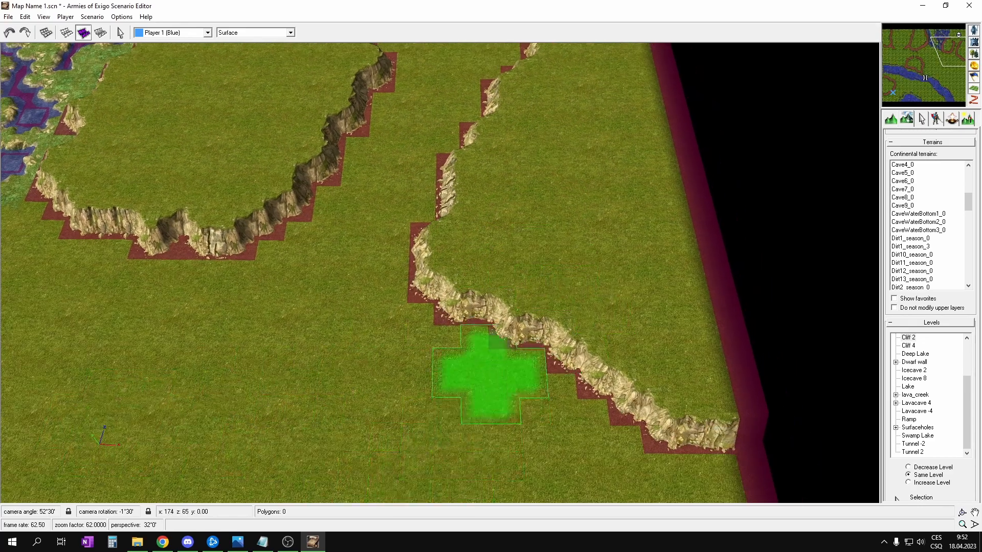
key("Down")
mouse_move(416, 173)
left_mouse_down()
mouse_move(452, 263)
mouse_move(527, 311)
mouse_move(588, 324)
mouse_move(705, 321)
left_mouse_up()
- Extend the southern cliff edge of the swamp-side plateau outward into an irregular outline
middle_click_drag(417, 358, 690, 327)
middle_click_drag(350, 266, 421, 306)
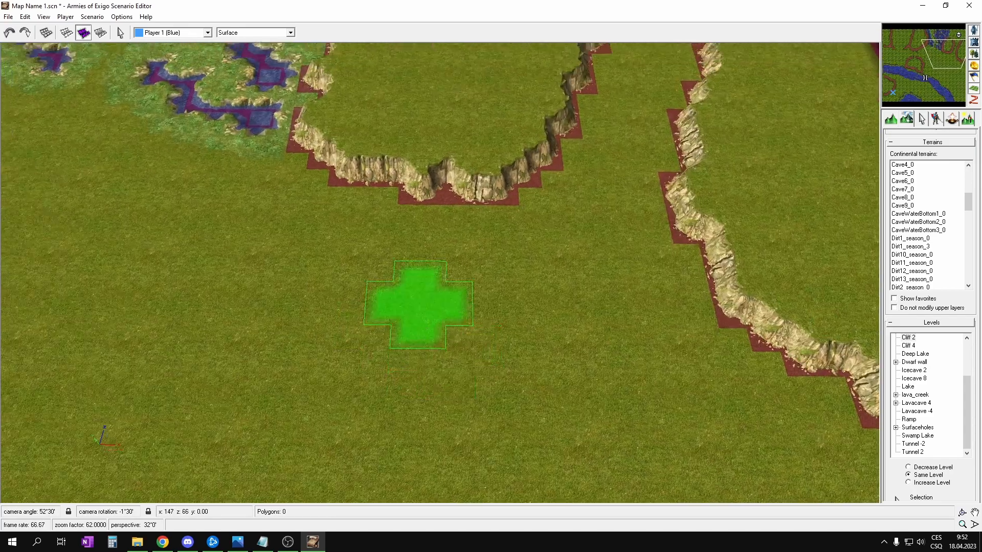
middle_click_drag(344, 194, 415, 290)
middle_click_drag(460, 252, 514, 244)
mouse_move(472, 223)
left_mouse_down()
mouse_move(495, 258)
mouse_move(517, 251)
left_mouse_up()
- Examine the reshaped plateau outlines and the open grassland along the eastern map border down to the river
middle_click_drag(782, 365, 588, 263)
middle_click_drag(838, 171, 642, 331)
middle_click_drag(634, 199, 632, 284)
mouse_move(621, 486)
middle_mouse_down()
mouse_move(592, 366)
mouse_move(677, 207)
middle_mouse_up()
middle_click_drag(585, 370, 576, 369)
right_click(631, 264)
middle_click_drag(631, 264, 768, 254)
middle_click_drag(242, 215, 382, 367)
middle_click_drag(517, 278, 425, 253)
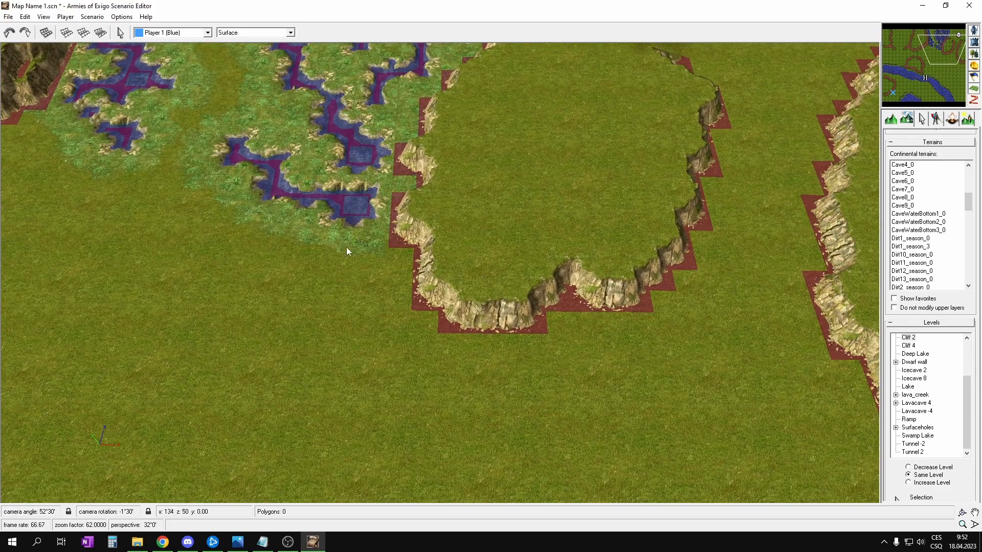
middle_click_drag(290, 222, 481, 240)
middle_click_drag(680, 327, 450, 177)
middle_click_drag(681, 307, 430, 169)
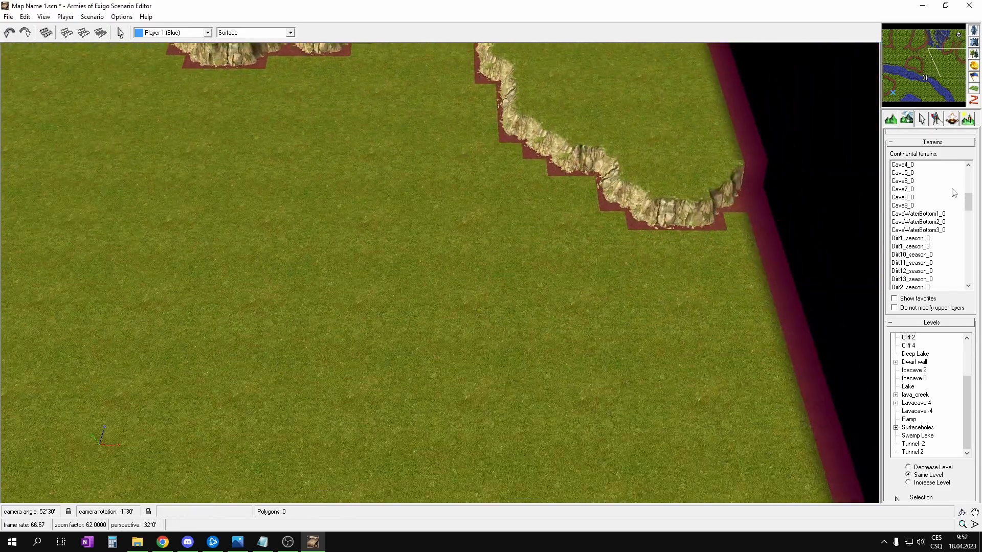
middle_click_drag(551, 378, 350, 171)
middle_click_drag(616, 416, 618, 97)
- Choose the Empire Wall building for placement, with Neutral Passive as its owner
left_click(934, 115)
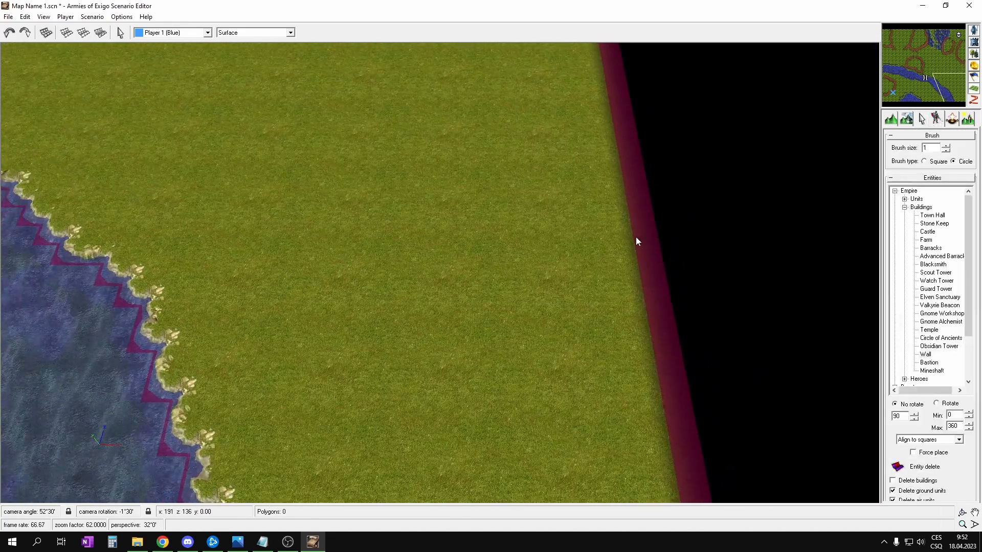
middle_click_drag(641, 335, 603, 228)
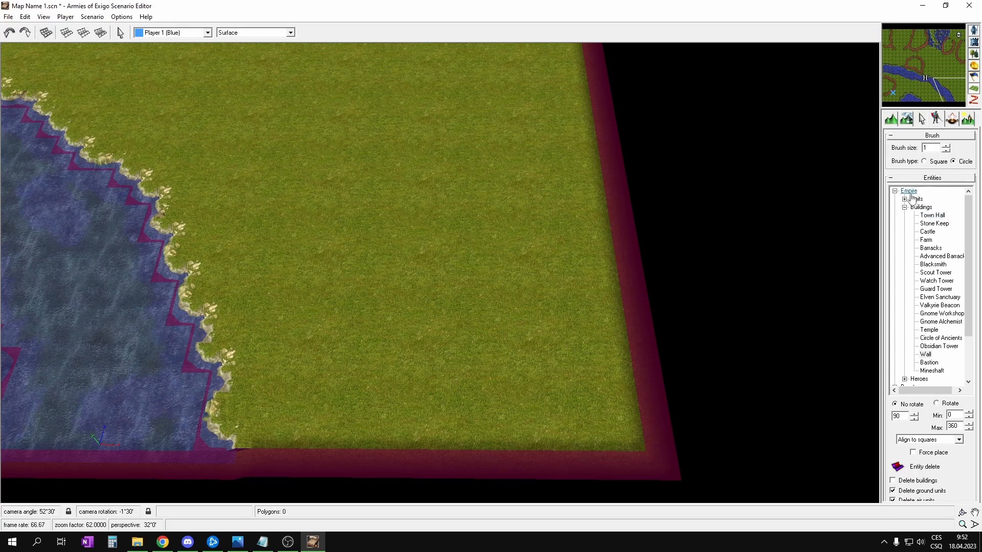
left_click(925, 355)
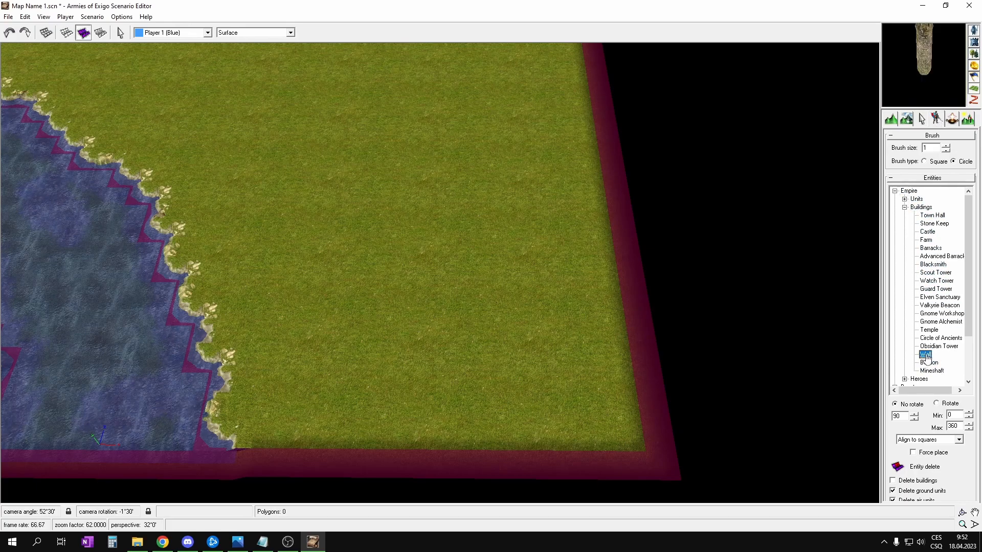
left_click(207, 33)
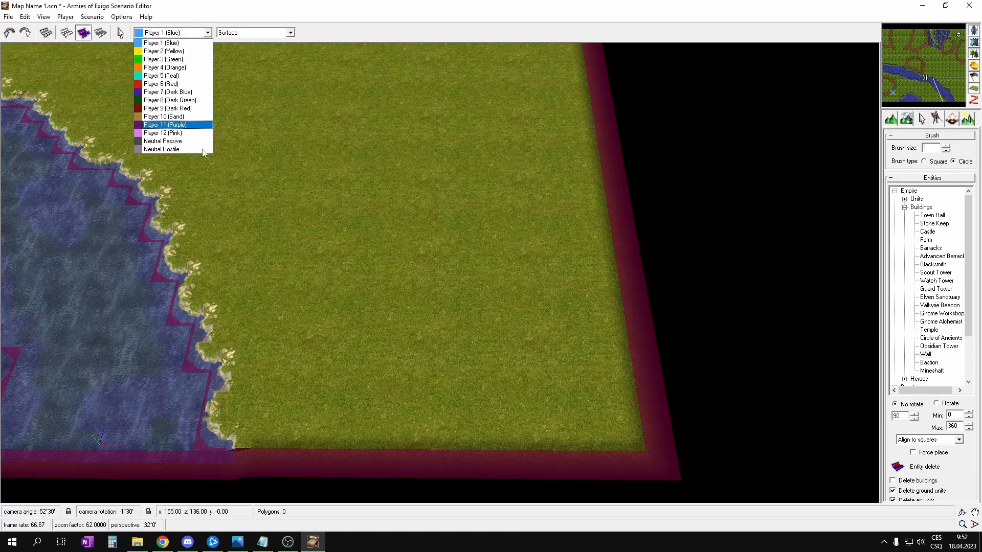
left_click(172, 143)
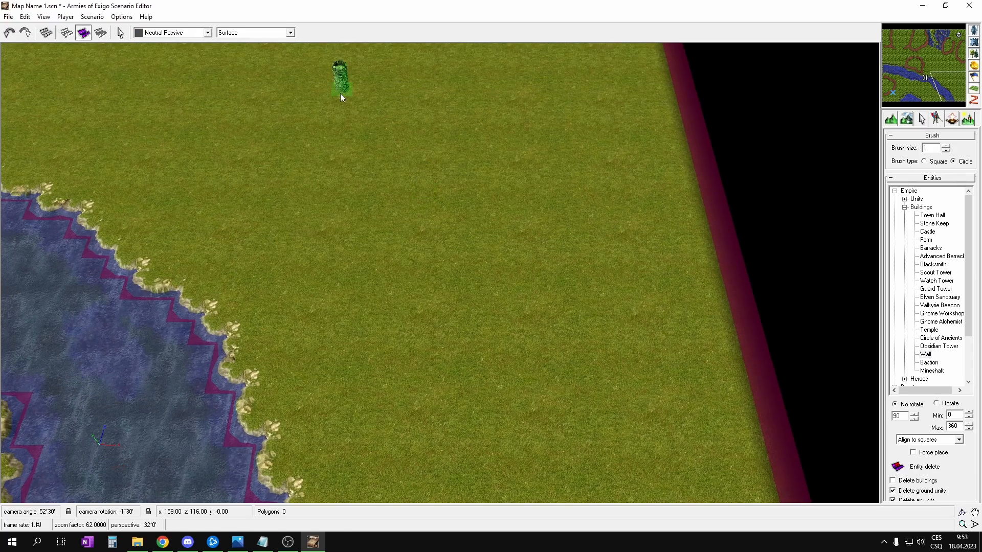
- Build a straight wall running north from the river's northeastern bank
middle_click_drag(495, 131, 477, 312)
mouse_move(501, 225)
middle_mouse_down()
mouse_move(501, 268)
mouse_move(483, 221)
middle_mouse_up()
scroll(479, 228, "up", 2)
scroll(479, 229, "down", 6)
scroll(478, 228, "down", 5)
middle_click_drag(389, 271, 488, 257)
mouse_move(398, 254)
middle_mouse_down()
mouse_move(438, 247)
mouse_move(389, 294)
middle_mouse_up()
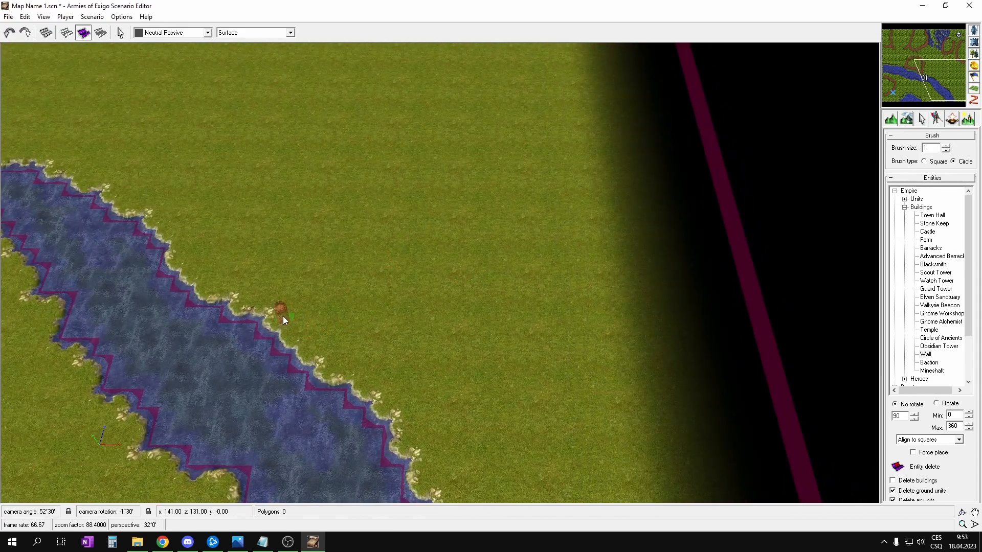
left_click_drag(283, 311, 303, 149)
- Build a wall eastward from the first wall's northern end and another stretch to the map border, leaving a gateway gap
middle_click_drag(389, 153, 358, 138)
middle_click_drag(450, 133, 290, 252)
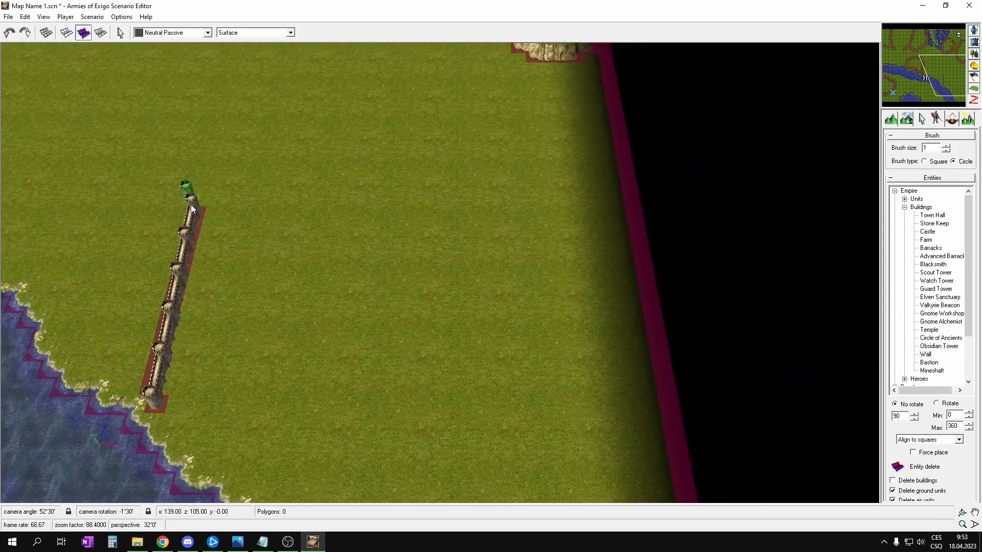
left_click_drag(196, 212, 350, 218)
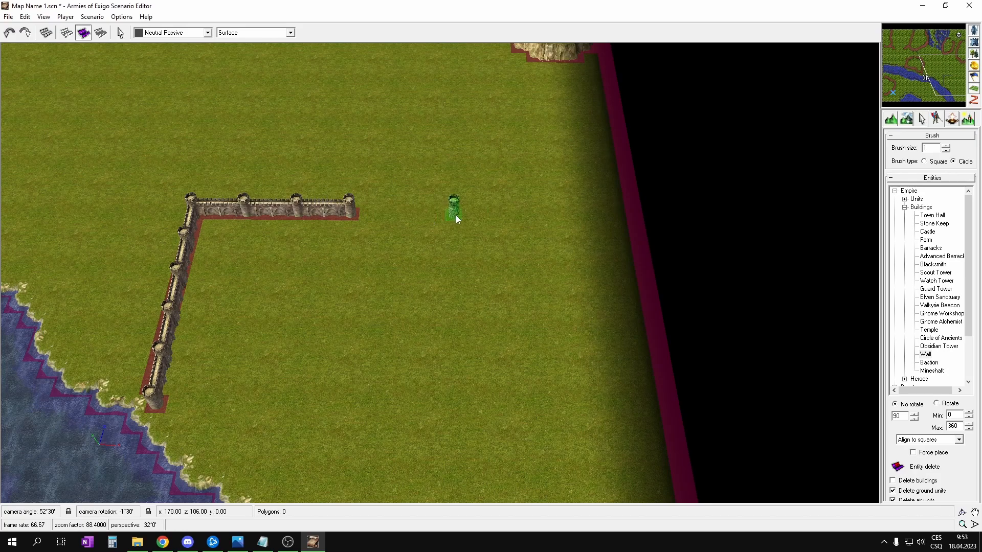
left_click_drag(451, 214, 633, 213)
- Delete the north-south wall stretch beside the river, keeping the east-west walls
scroll(548, 323, "down", 2)
key("Down")
scroll(524, 335, "up", 4)
key("Down")
key("Up")
key("Left")
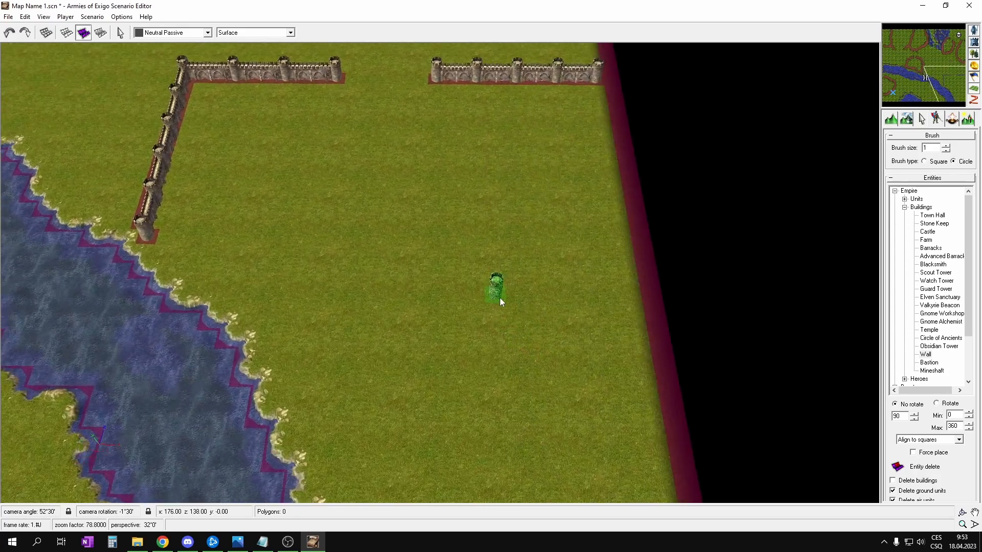
scroll(252, 215, "up", 3)
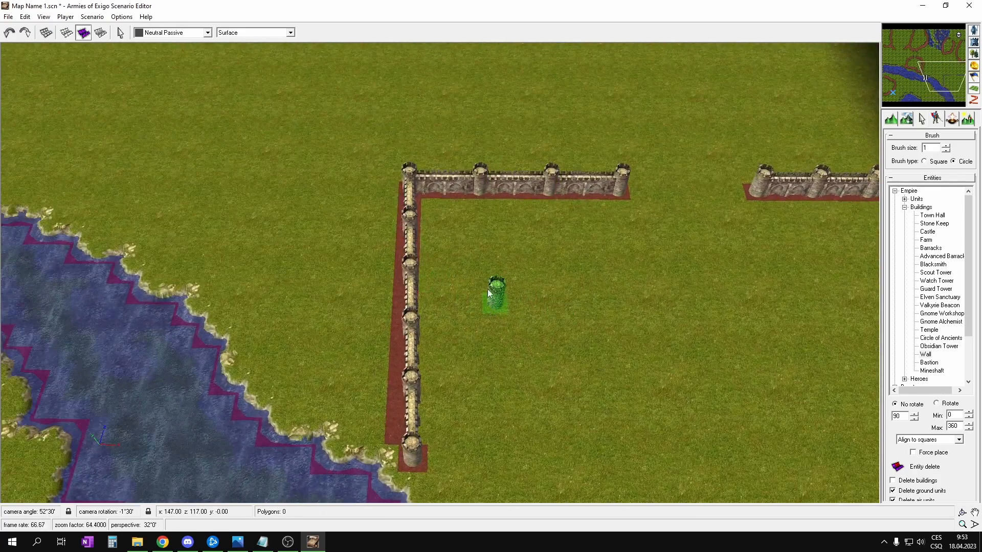
key("Down")
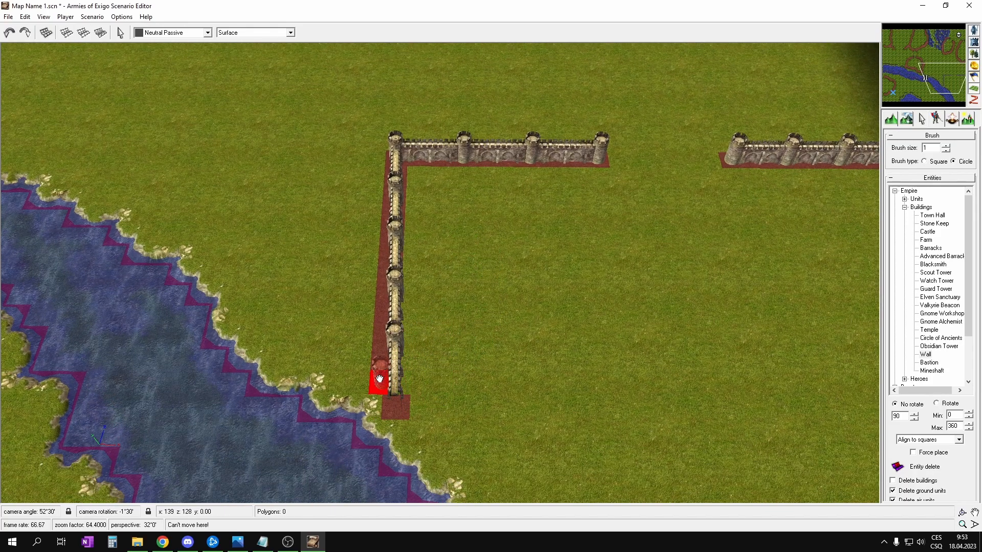
left_click_drag(471, 427, 387, 173)
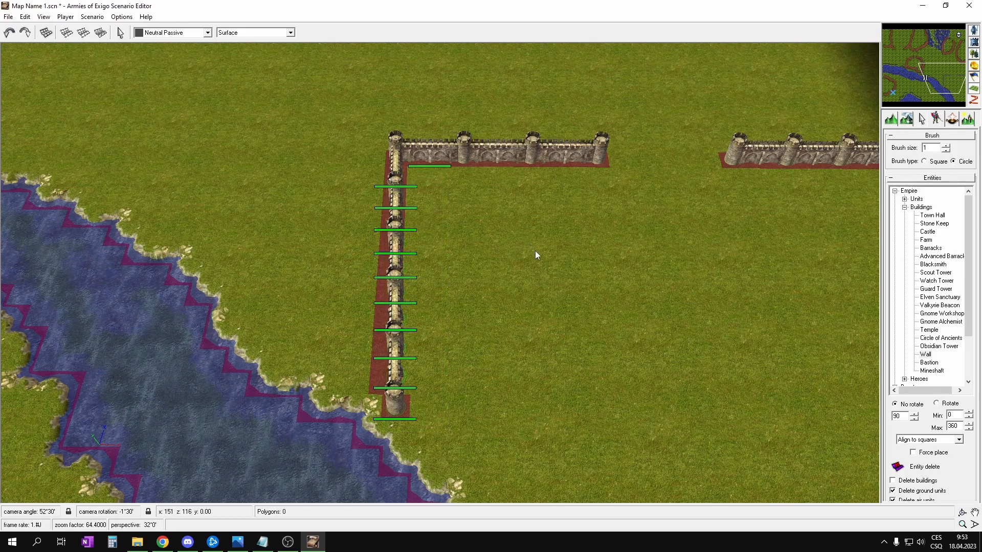
left_click(453, 423)
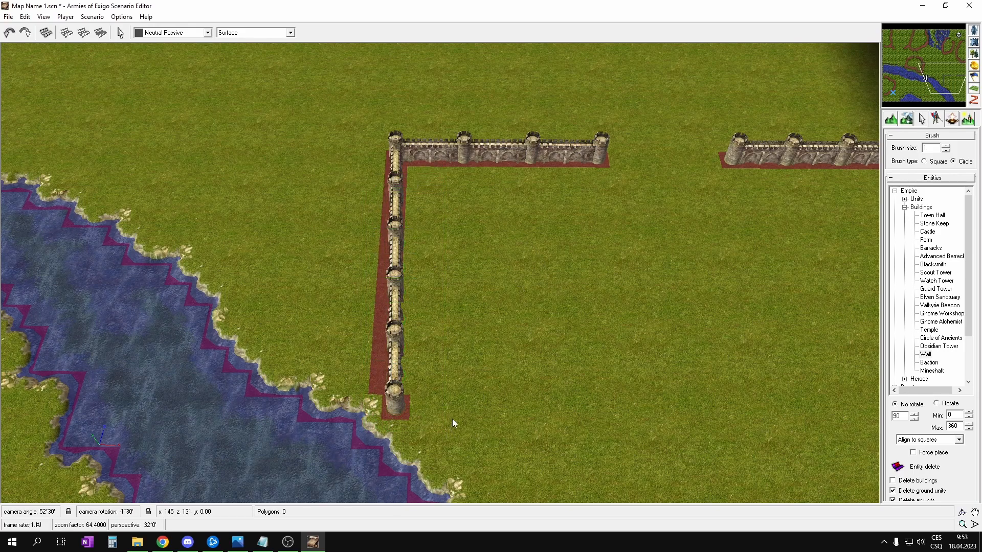
left_click_drag(397, 181, 396, 180)
key("Delete")
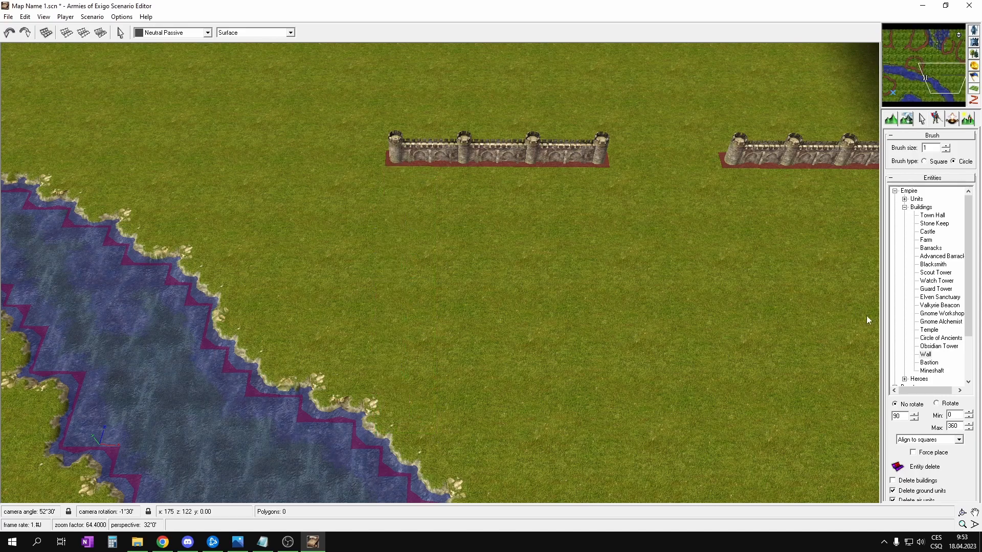
- Build an Empire Wall stretch south from the east-west wall's western end to the river's northeastern bank
left_click(925, 354)
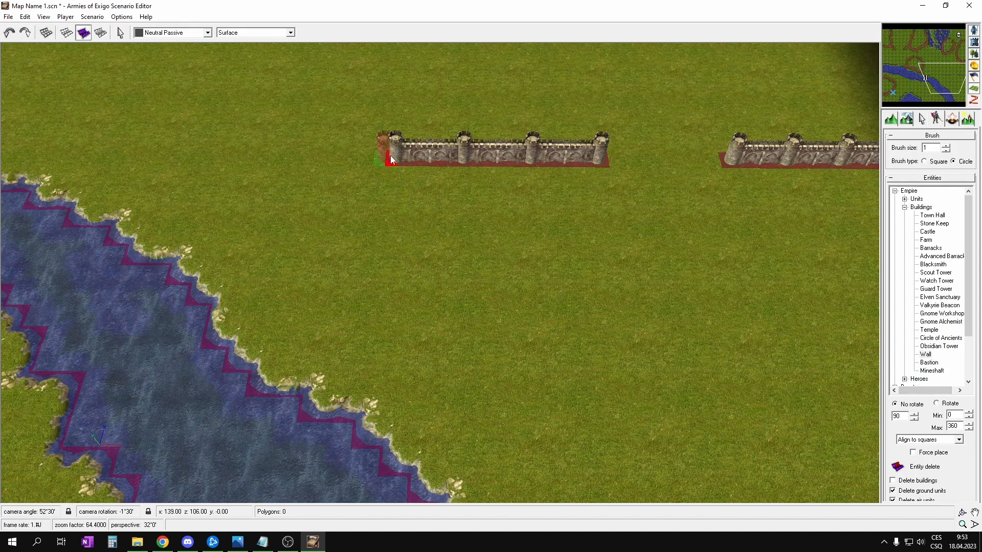
left_click_drag(394, 176, 379, 397)
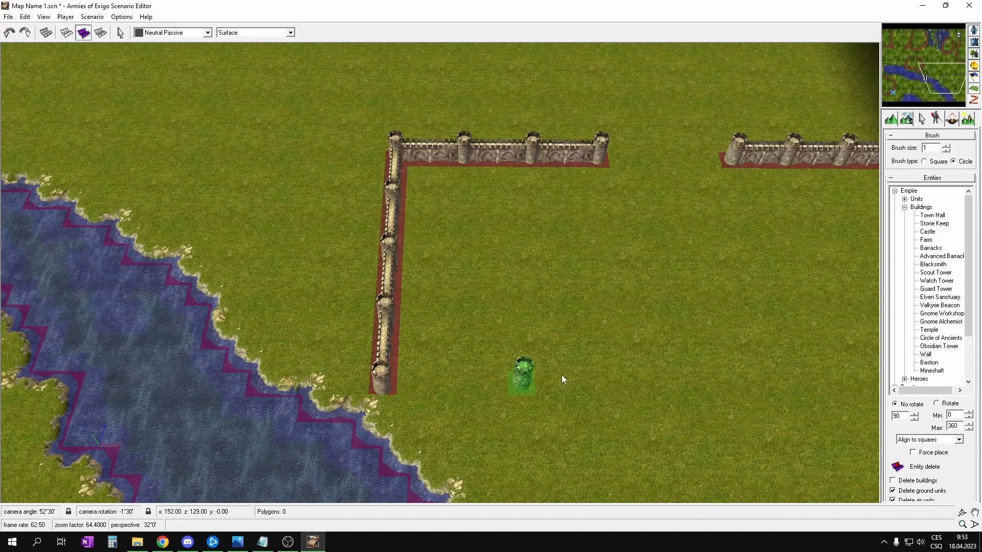
- Look over the walled southeastern area and the open ground and plateaus north of it
key("Down")
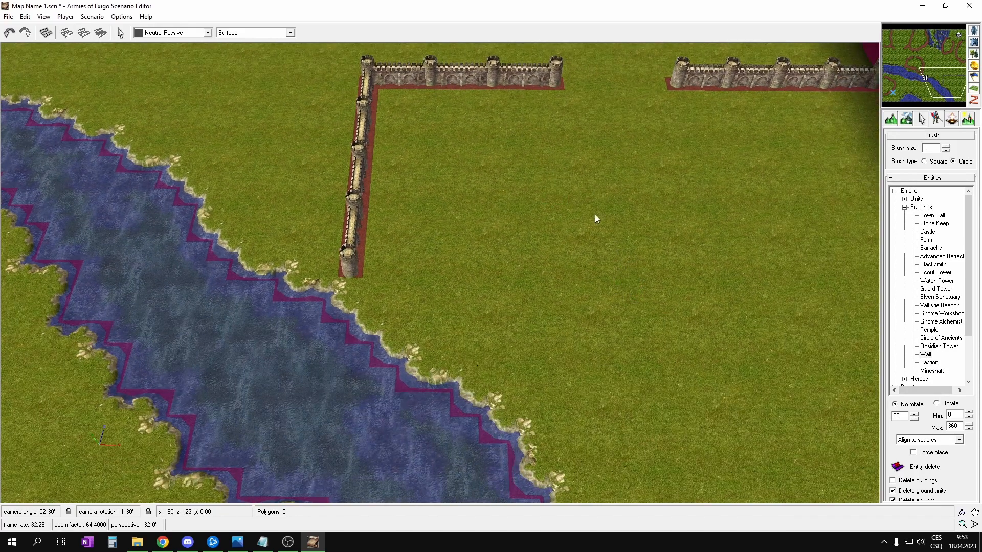
key("Up")
key("Right")
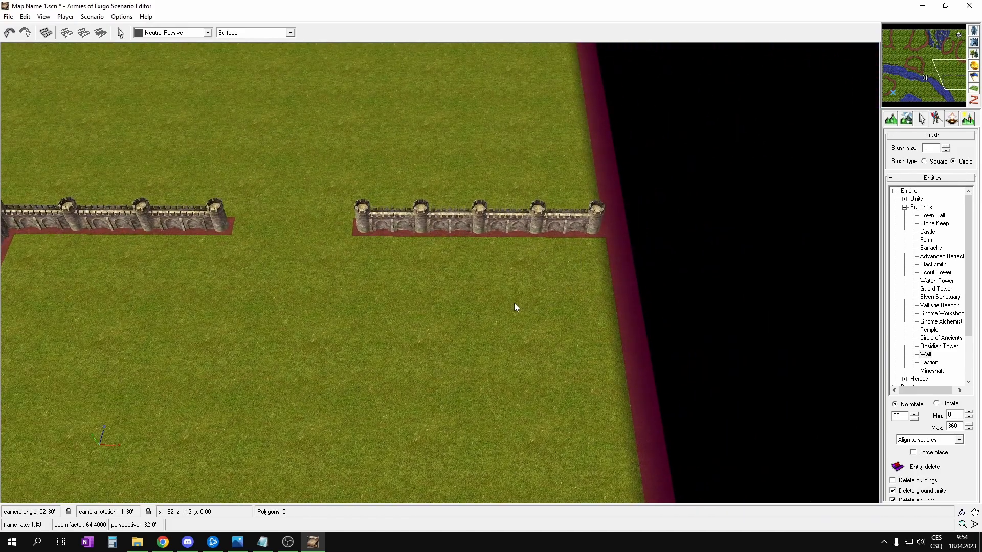
key("Down")
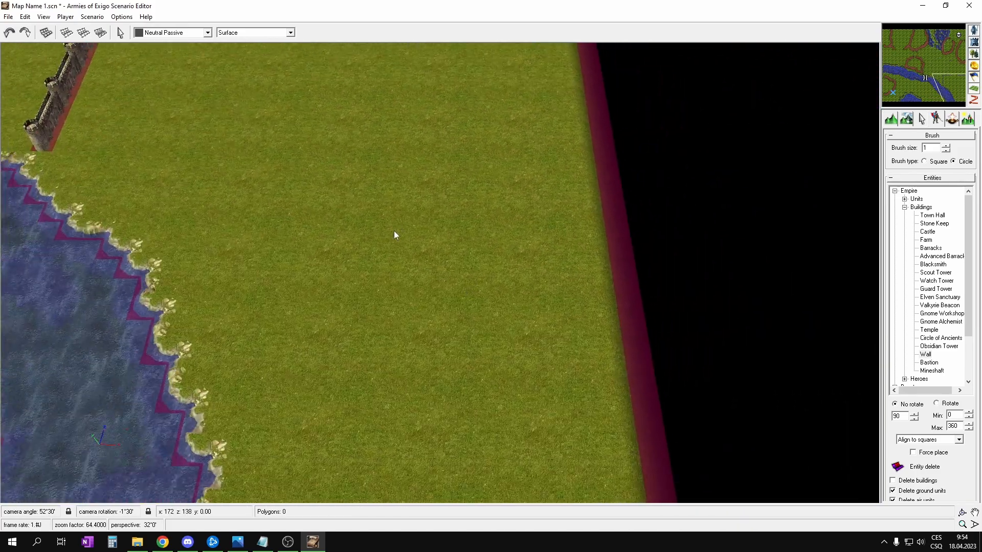
key("Up")
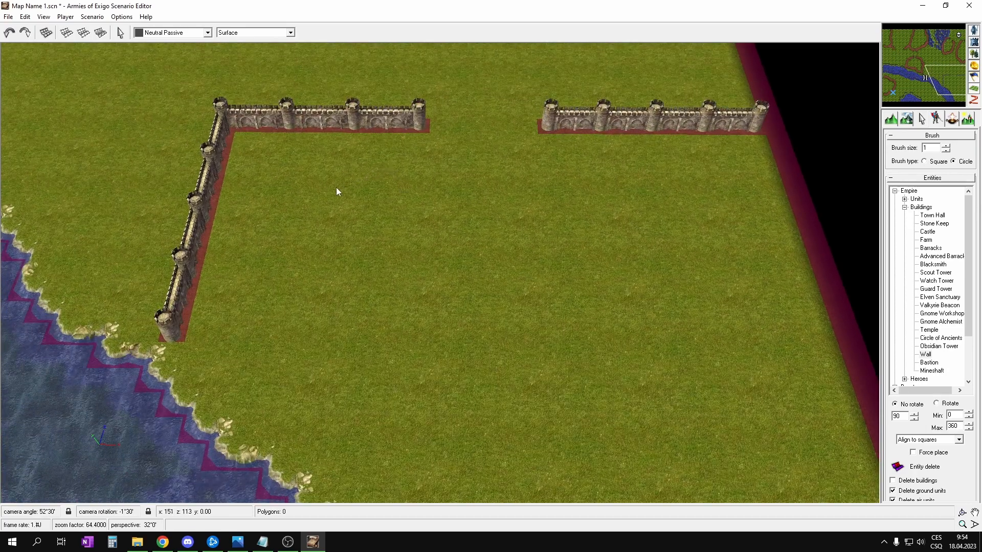
scroll(350, 237, "up", 3)
key("Up")
key("Left")
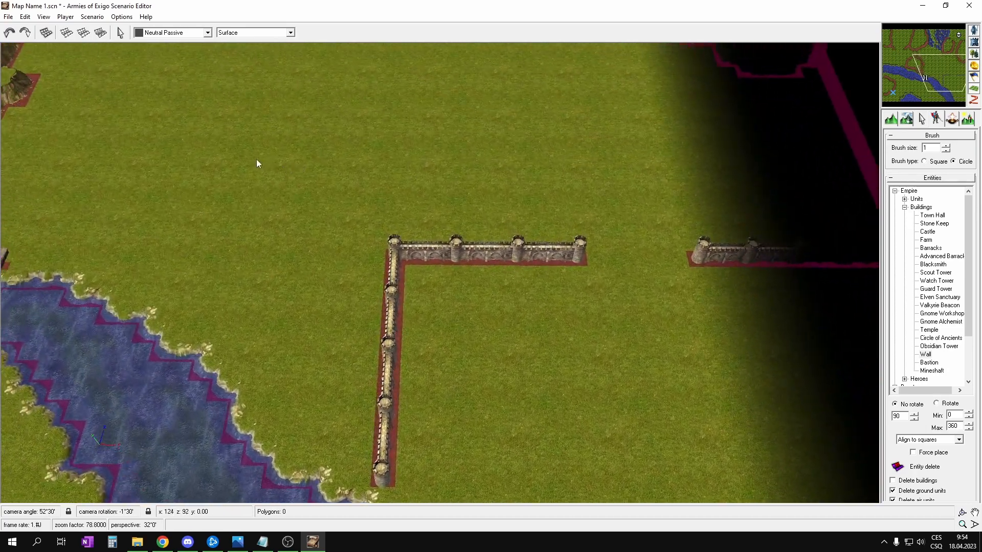
key("Up")
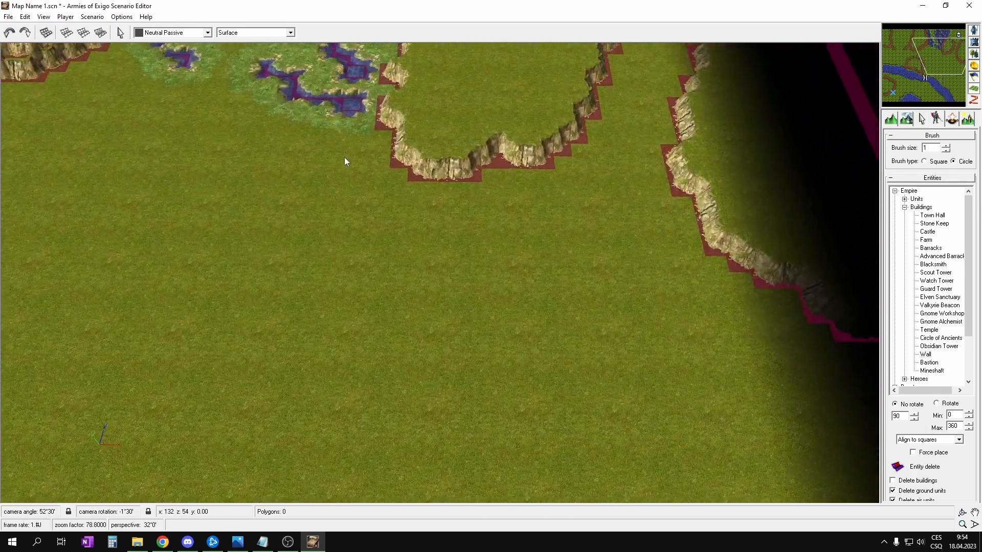
key("Down")
key("Right")
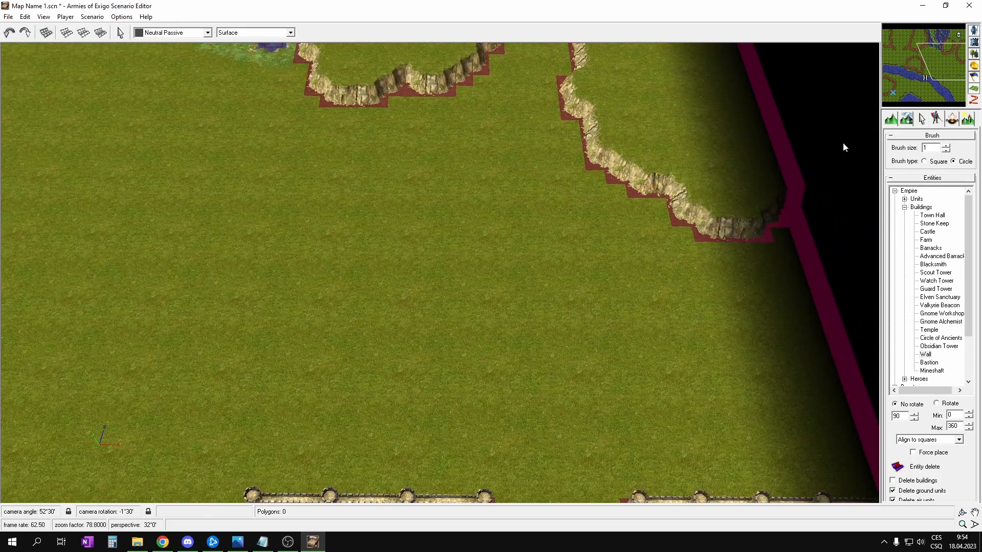
- Switch to terrain painting, preview the four StepStone textures, and choose StepStone3_season_0 with a brush size of 7
left_click(906, 120)
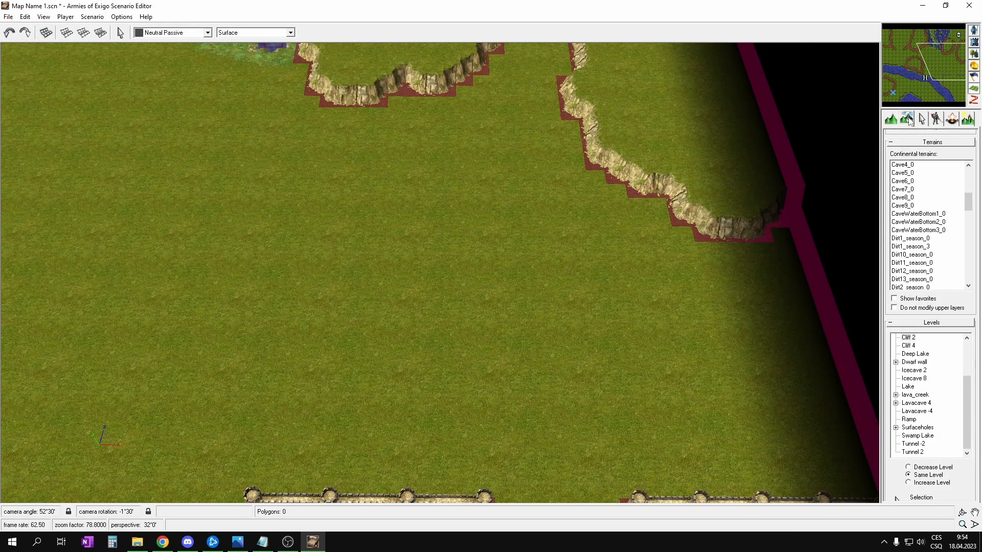
left_click_drag(976, 239, 978, 292)
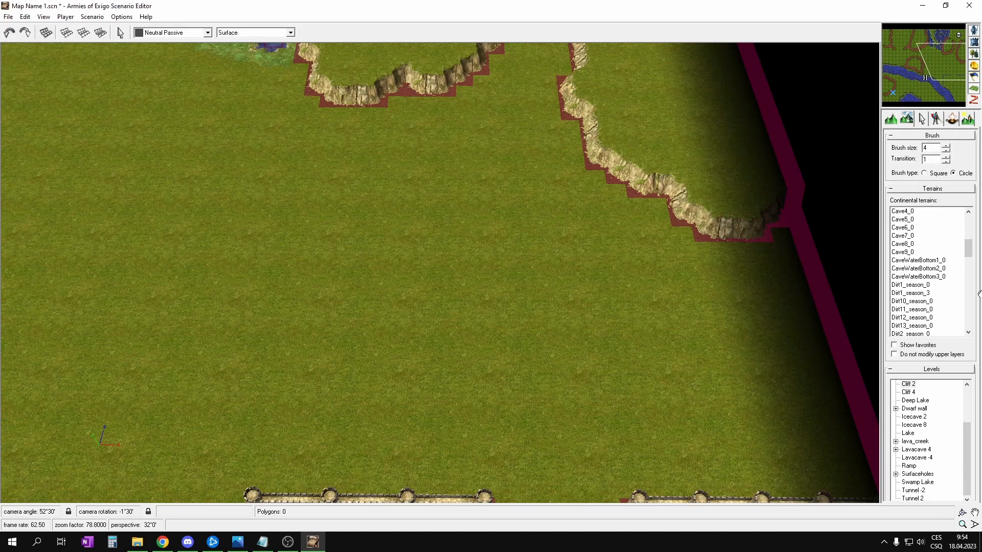
scroll(954, 281, "down", 13)
key("Down")
key("Right")
key("Down")
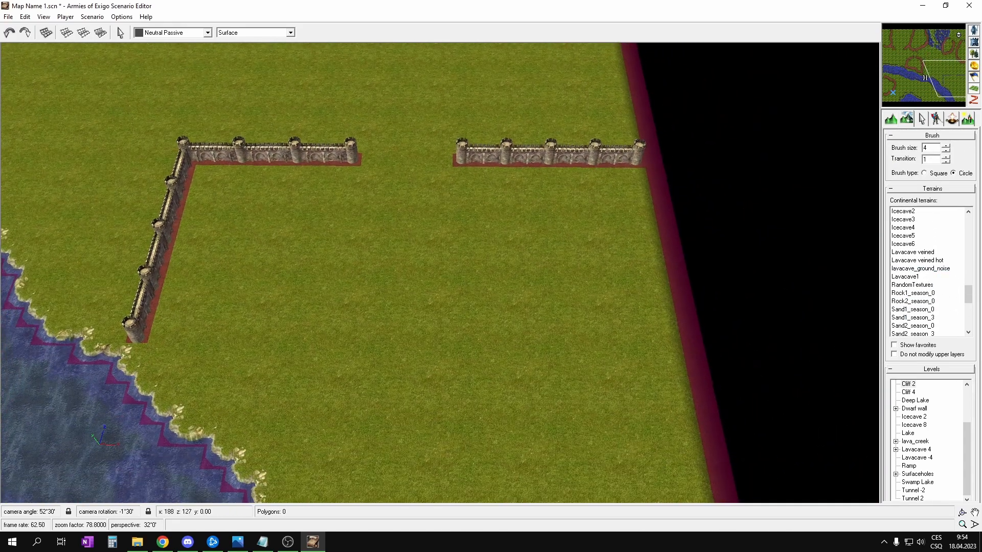
key("Down")
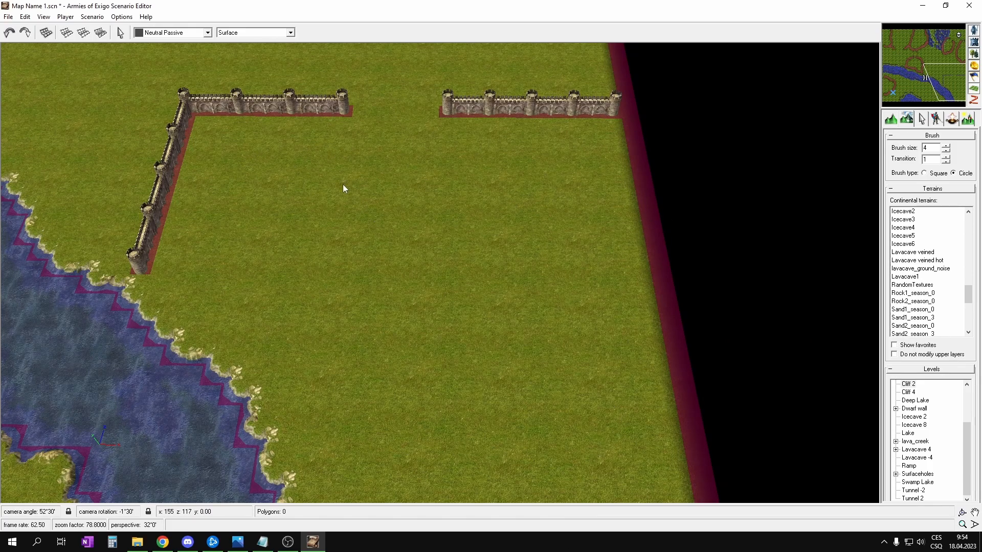
key("Down")
key("Right")
scroll(944, 320, "down", 3)
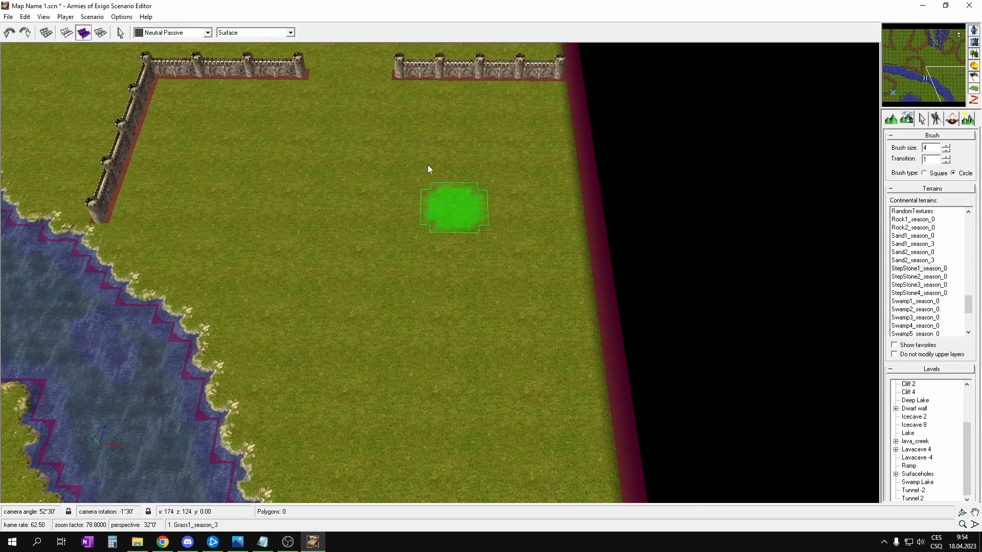
key("Left")
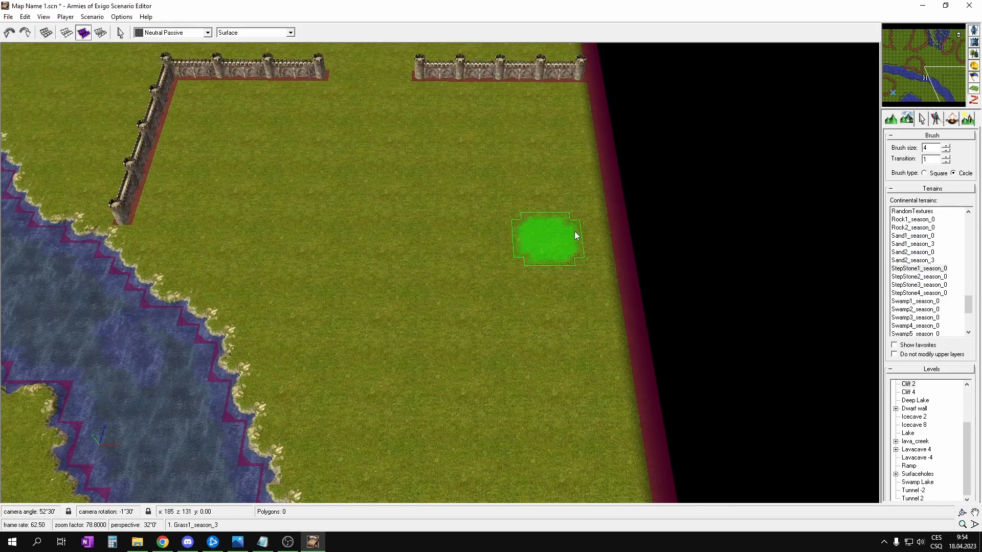
left_click(929, 270)
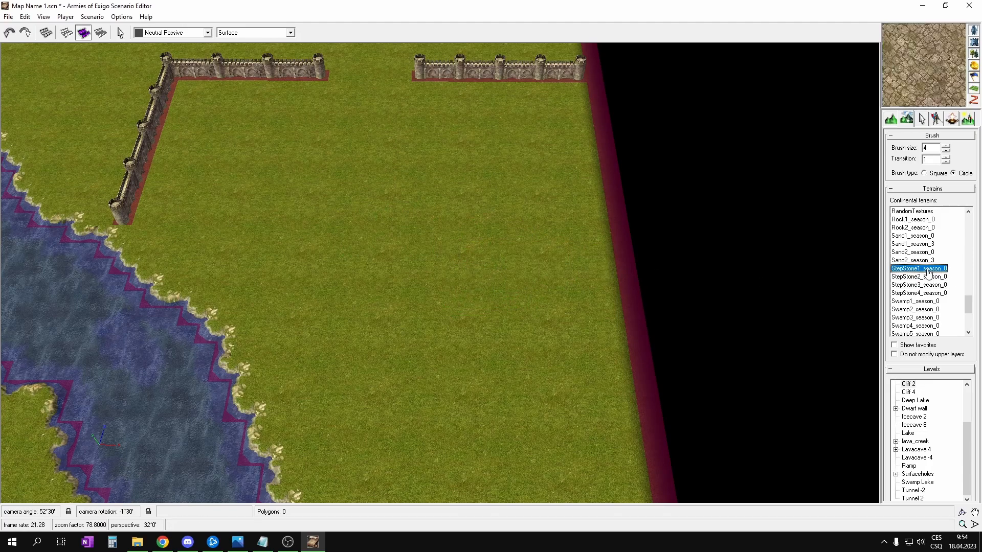
left_click(929, 278)
left_click(929, 286)
left_click(929, 294)
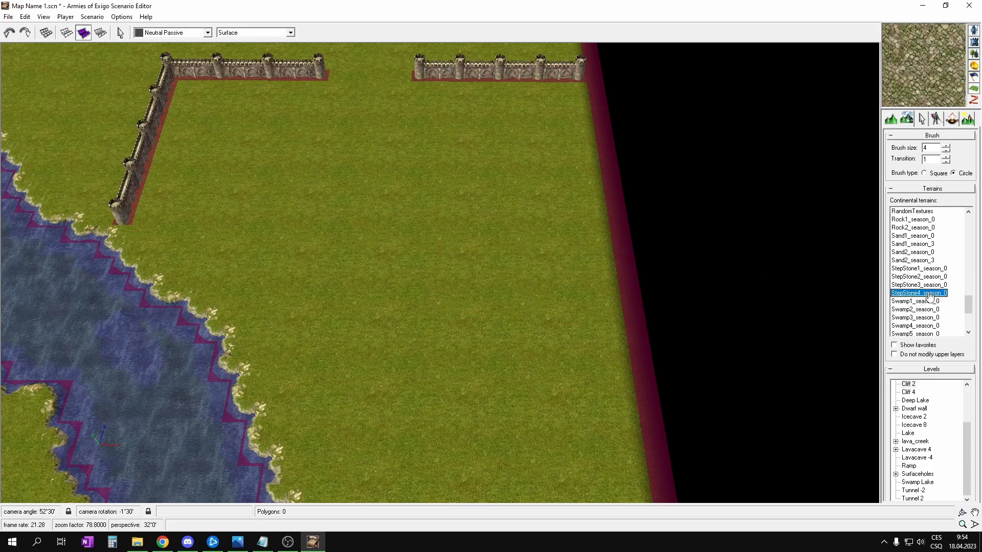
left_click(934, 286)
scroll(484, 317, "up", 3)
- Try StepStone3_season_0, StepStone4_season_0 and StepStone2_season_0 as ground inside the walls, undoing each test stroke
mouse_move(556, 269)
left_mouse_down()
mouse_move(483, 281)
mouse_move(377, 252)
mouse_move(456, 366)
mouse_move(525, 235)
mouse_move(590, 168)
mouse_move(341, 139)
mouse_move(219, 142)
mouse_move(214, 116)
left_mouse_up()
key("ctrl+z")
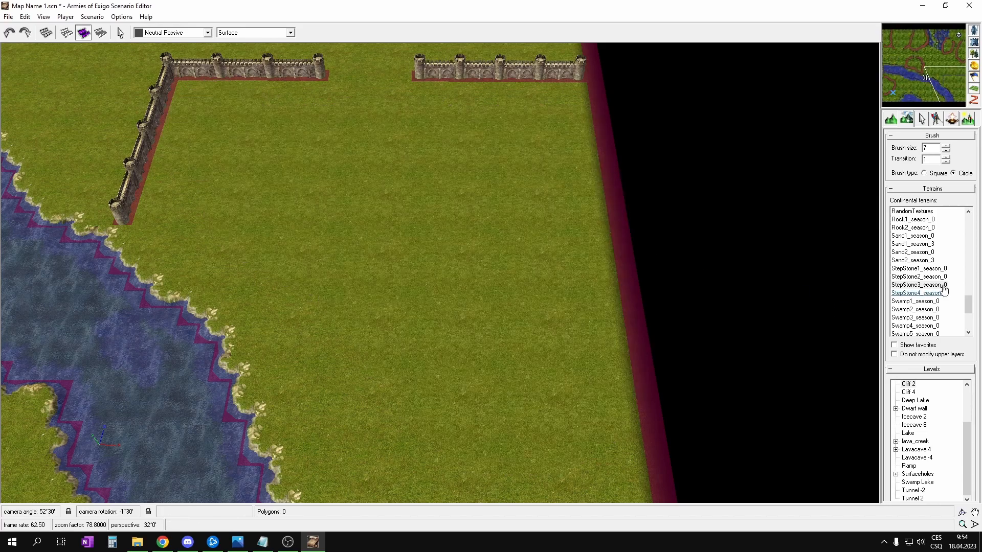
left_click(941, 293)
mouse_move(468, 227)
left_mouse_down()
mouse_move(492, 241)
mouse_move(552, 185)
mouse_move(580, 273)
mouse_move(542, 128)
mouse_move(440, 123)
mouse_move(443, 189)
mouse_move(470, 247)
mouse_move(397, 353)
mouse_move(547, 253)
mouse_move(317, 164)
left_mouse_up()
key("ctrl+z")
left_click(937, 277)
key("ctrl+z")
- Paint the southern part of the walled area with StepStone1_season_0, from the river bank to the map border
left_click(896, 270)
mouse_move(389, 205)
left_mouse_down()
mouse_move(474, 292)
mouse_move(480, 175)
mouse_move(575, 160)
mouse_move(585, 186)
mouse_move(588, 345)
left_mouse_up()
middle_click_drag(568, 369, 559, 316)
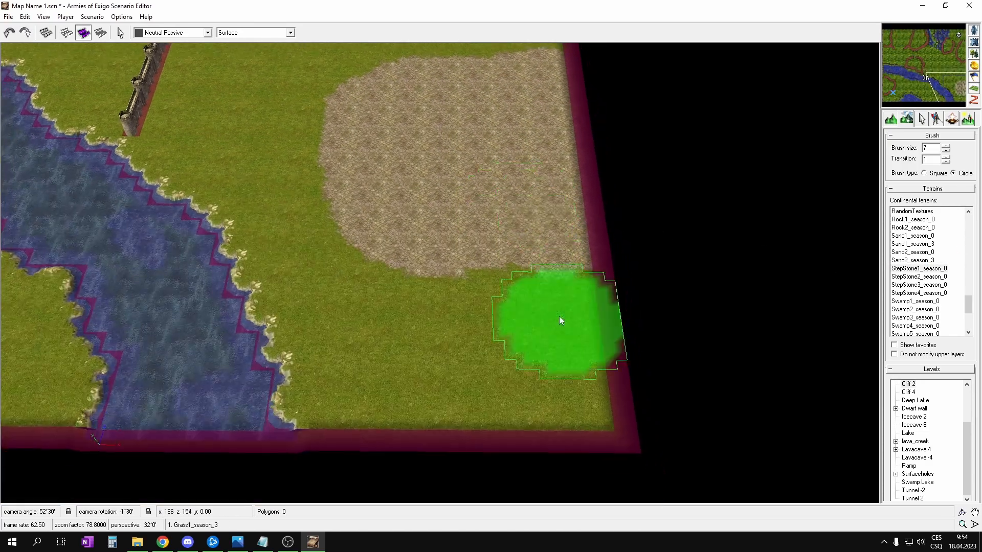
mouse_move(560, 220)
left_mouse_down()
mouse_move(563, 407)
mouse_move(403, 403)
mouse_move(377, 399)
mouse_move(346, 315)
mouse_move(287, 212)
mouse_move(297, 197)
left_mouse_up()
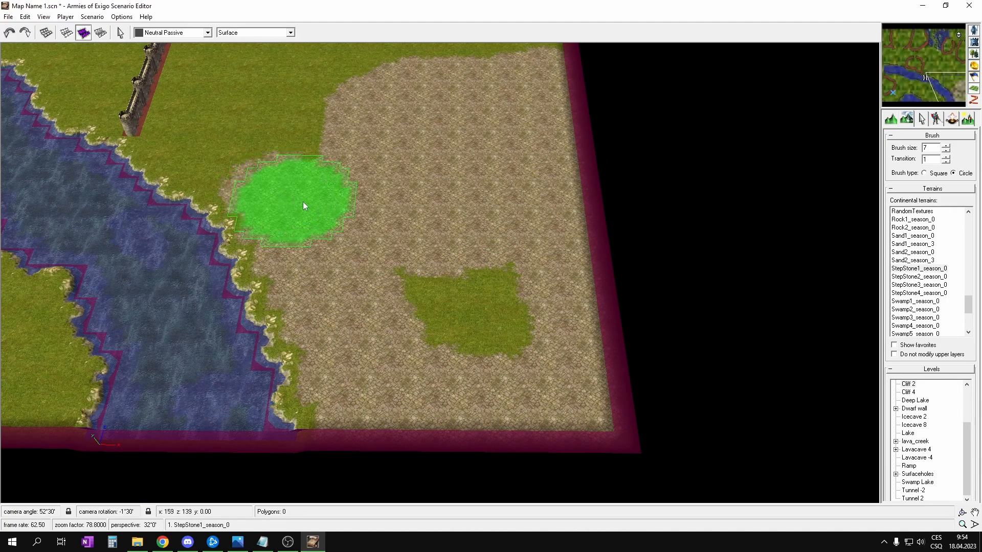
middle_click_drag(298, 197, 384, 254)
left_click_drag(372, 264, 277, 197)
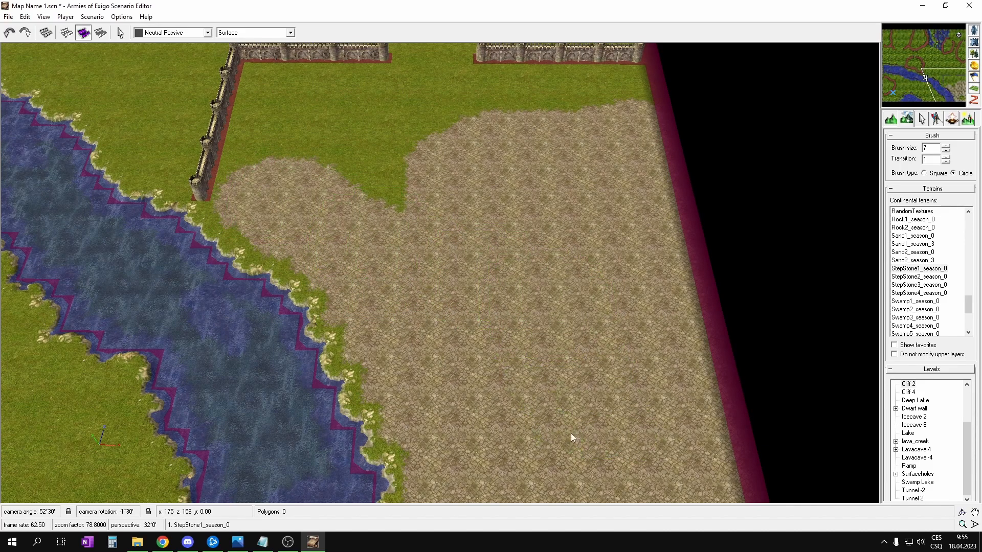
- Extend the StepStone1_season_0 ground north to the walls and fill the remaining grass patch inside
middle_click_drag(481, 162, 656, 229)
mouse_move(656, 229)
left_mouse_down()
mouse_move(683, 221)
mouse_move(654, 201)
mouse_move(332, 212)
left_mouse_up()
mouse_move(541, 194)
left_mouse_down()
mouse_move(459, 203)
mouse_move(478, 205)
mouse_move(276, 207)
left_mouse_up()
middle_click_drag(315, 225, 372, 235)
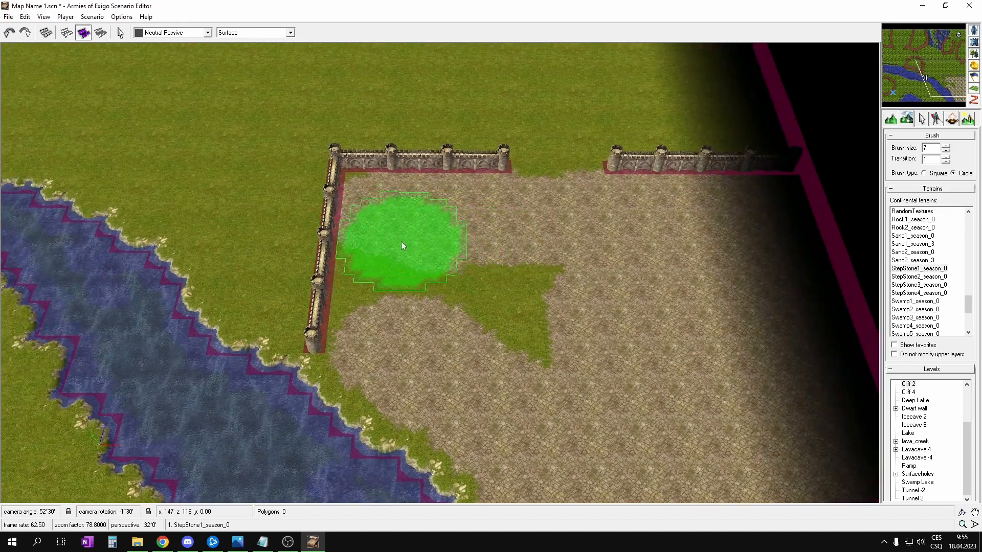
left_click_drag(402, 245, 387, 260)
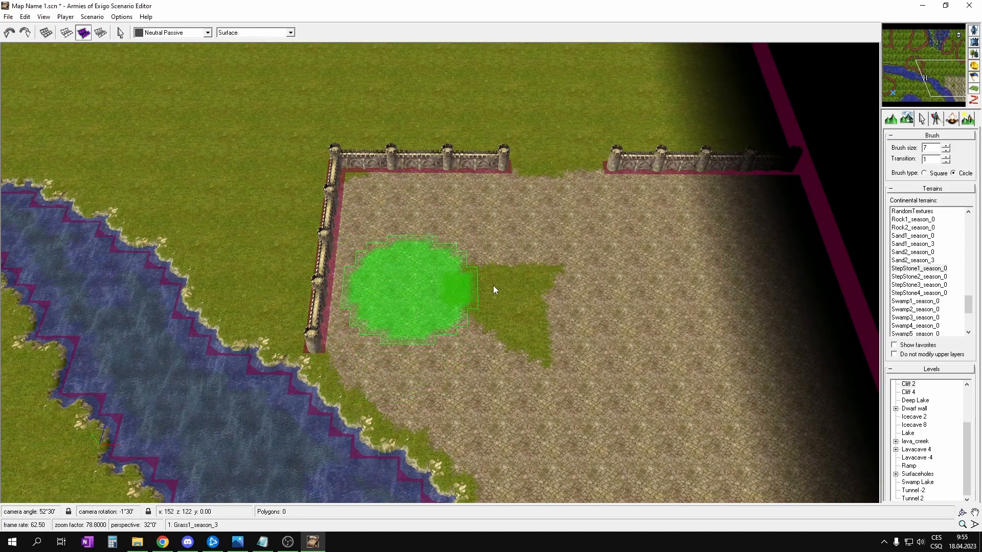
left_click_drag(452, 287, 523, 348)
middle_click_drag(449, 204, 408, 302)
- Set a square brush of size 3 and pave the leftover grass along the northwestern wall corner and northern wall
scroll(415, 286, "down", 4, "ctrl")
scroll(389, 271, "up", 11)
left_click(356, 238)
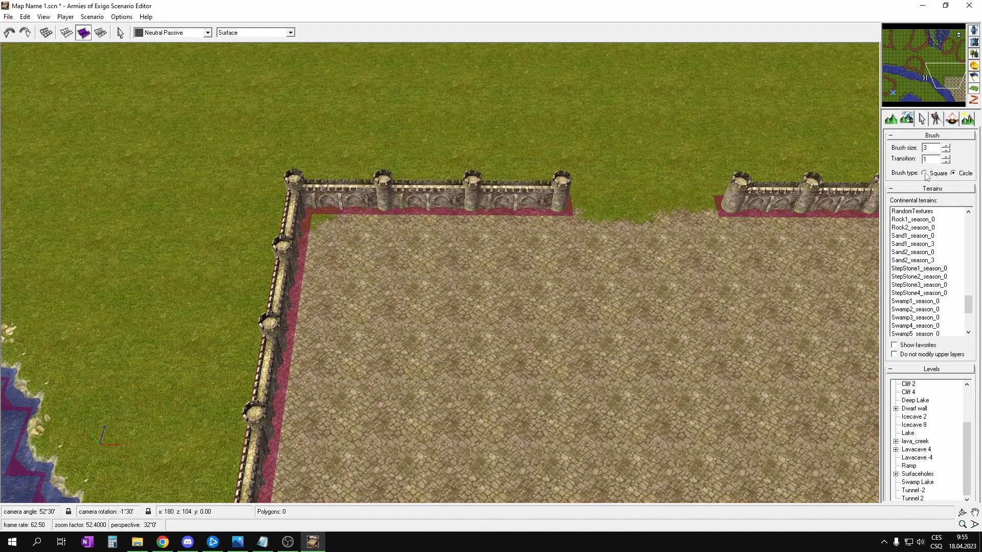
mouse_move(644, 239)
middle_mouse_down()
mouse_move(608, 189)
mouse_move(543, 241)
mouse_move(460, 262)
middle_mouse_up()
left_click(388, 257)
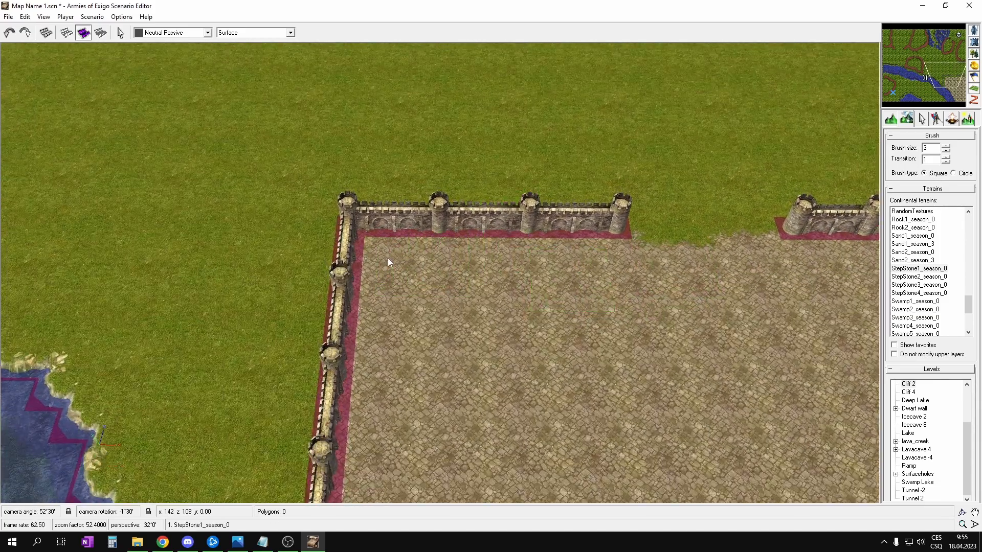
left_click(382, 310)
left_click(385, 297)
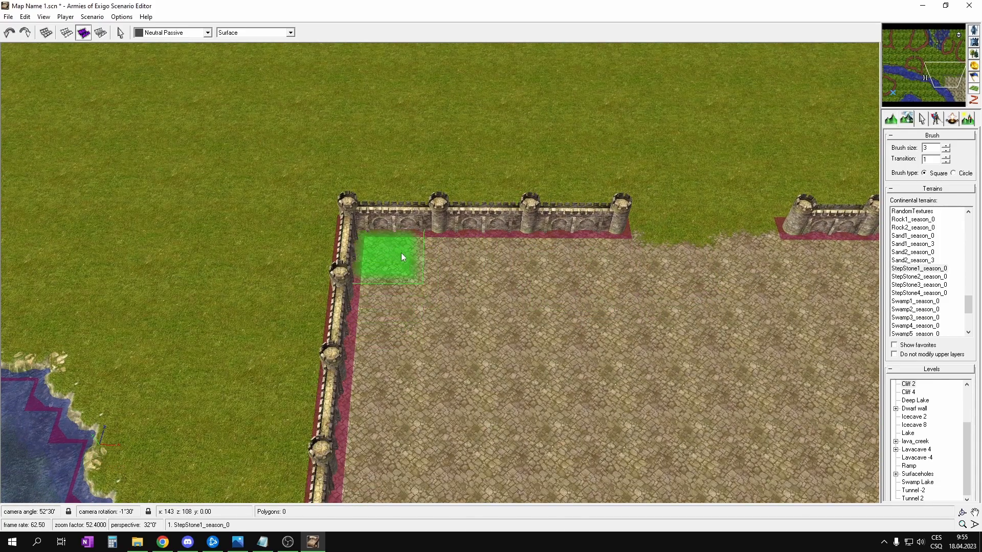
mouse_move(371, 271)
left_mouse_down()
mouse_move(372, 246)
mouse_move(512, 245)
left_mouse_up()
left_click_drag(606, 242, 603, 255)
- Pave the remaining grass along the western wall's inner side and across the gateway gap with StepStone1_season_0
middle_click_drag(578, 302, 540, 160)
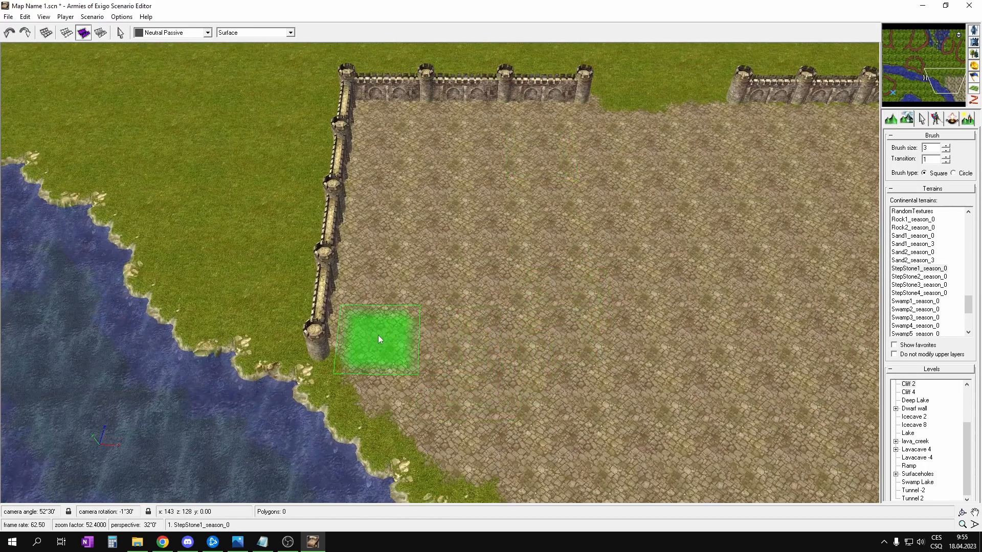
mouse_move(358, 247)
left_mouse_down()
mouse_move(364, 185)
mouse_move(445, 178)
left_mouse_up()
mouse_move(450, 178)
middle_mouse_down()
mouse_move(532, 204)
mouse_move(576, 251)
mouse_move(516, 230)
middle_mouse_up()
middle_click_drag(573, 425, 534, 343)
middle_click_drag(659, 133, 617, 242)
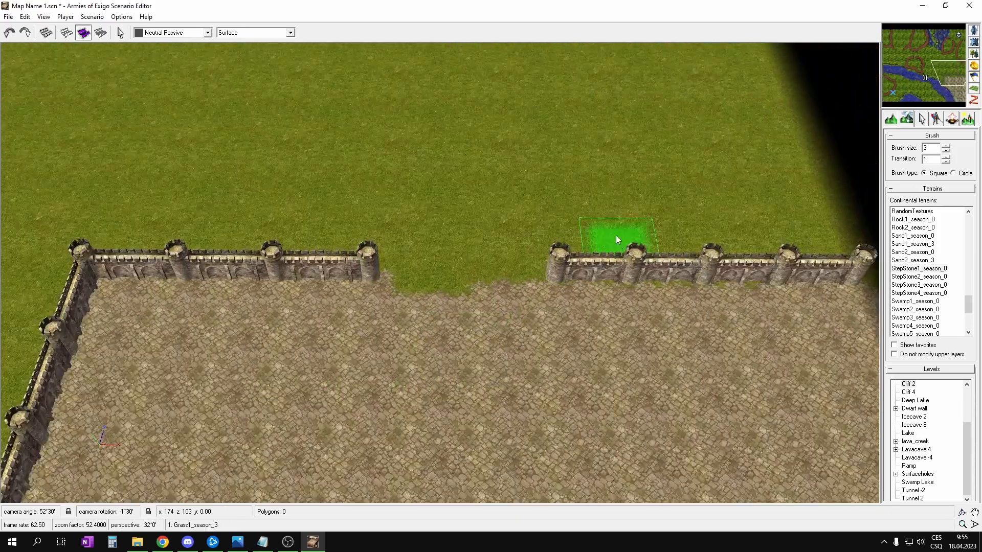
left_click_drag(382, 295, 445, 292)
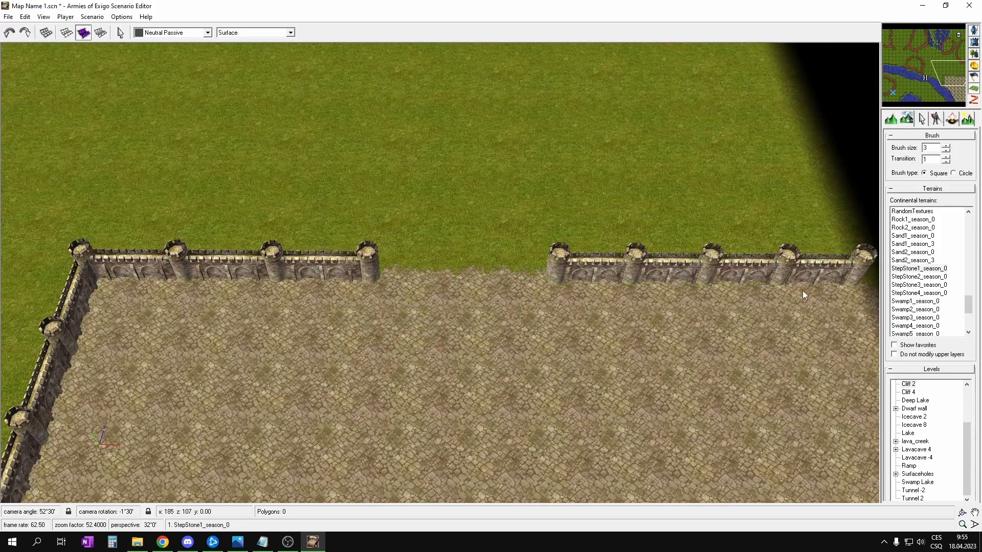
- Paint a StepStone2_season_0 patch near the paved area's southeastern corner using a circular brush of size 3
mouse_move(868, 290)
middle_mouse_down()
mouse_move(680, 306)
mouse_move(557, 236)
middle_mouse_up()
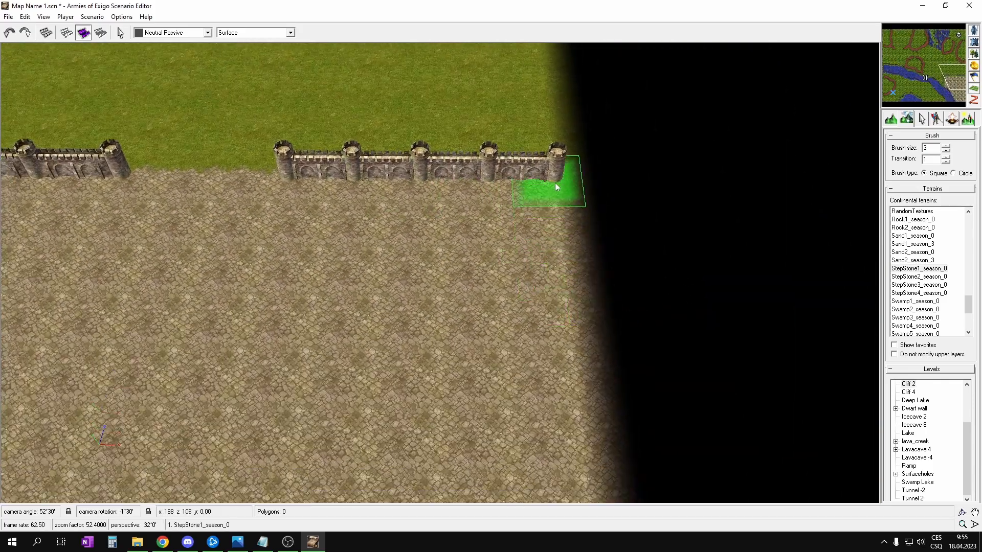
middle_click_drag(615, 335, 583, 276)
scroll(564, 380, "down", 4)
middle_click_drag(563, 379, 547, 292)
middle_click_drag(597, 352, 512, 307)
middle_click_drag(560, 333, 595, 417)
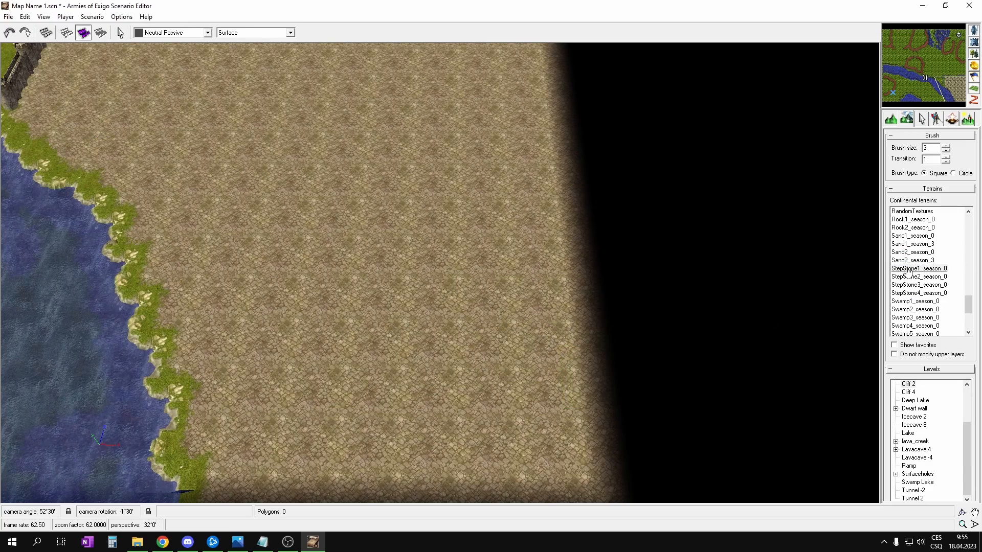
left_click(921, 277)
left_click(929, 285)
left_click(924, 281)
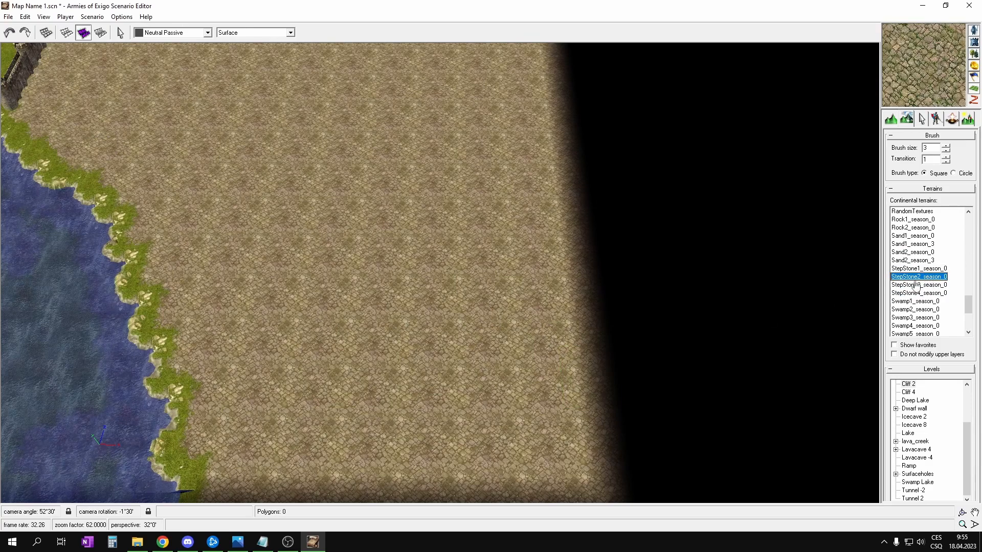
middle_click_drag(517, 271, 592, 351)
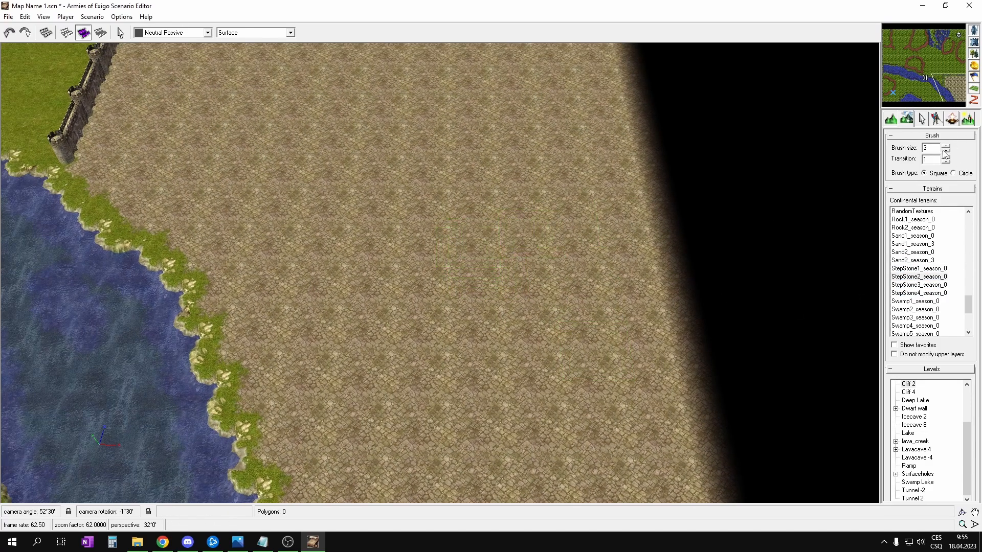
left_click(953, 173)
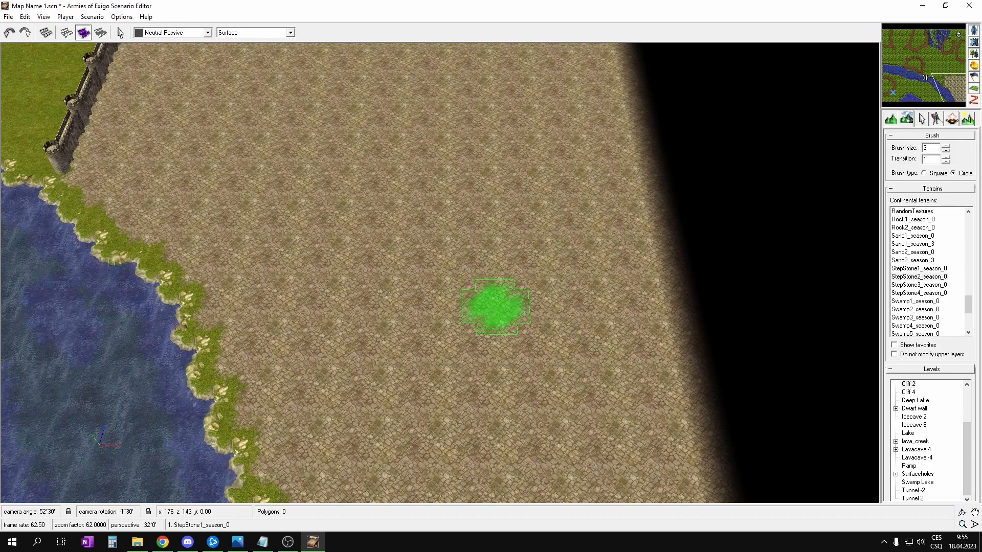
middle_click_drag(593, 435, 576, 358)
left_click_drag(578, 367, 554, 327)
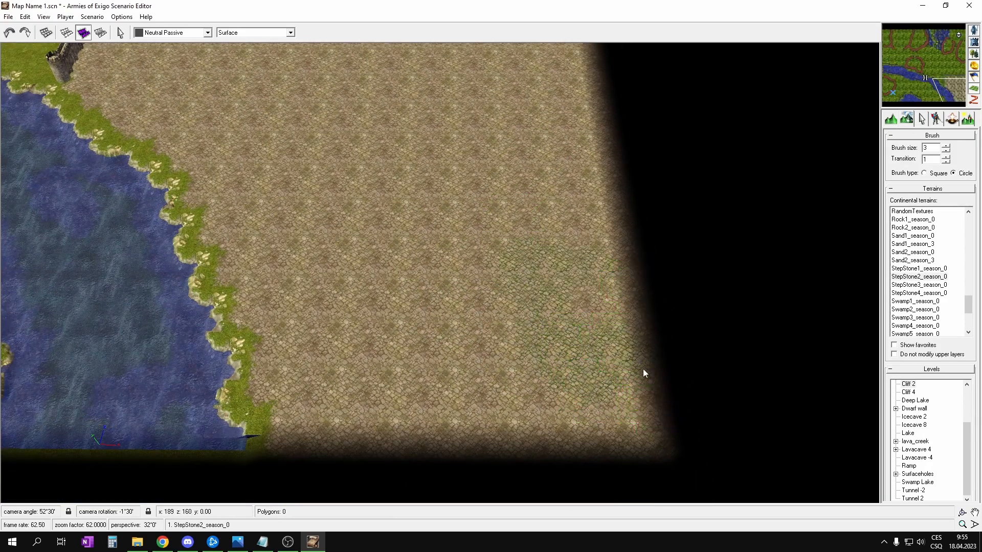
- Scatter StepStone2_season_0 patches across the paved area, from its southern part up to the northern walls
middle_click_drag(310, 269, 488, 319)
mouse_move(487, 314)
left_mouse_down()
mouse_move(318, 219)
mouse_move(609, 226)
mouse_move(696, 174)
left_mouse_up()
middle_click_drag(629, 214, 591, 246)
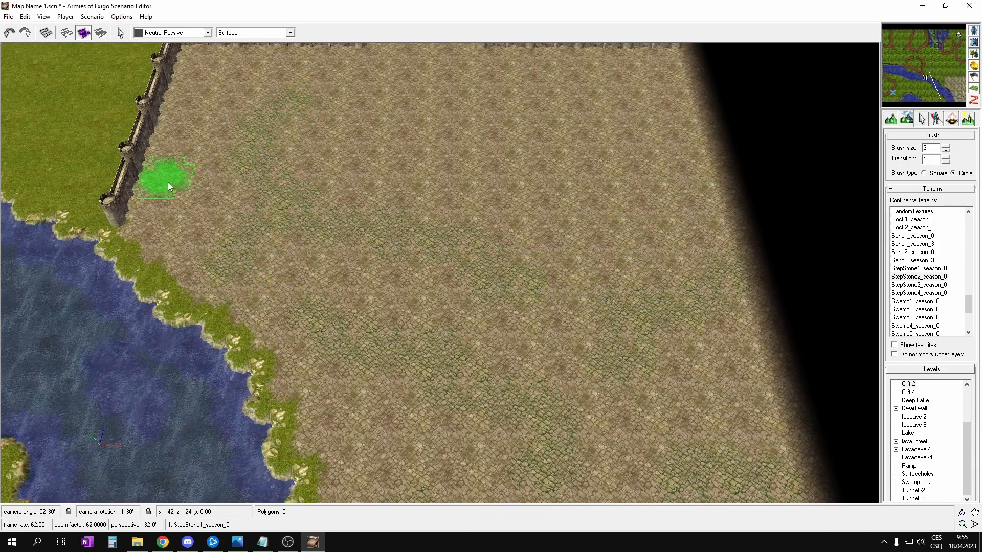
middle_click_drag(260, 64, 305, 138)
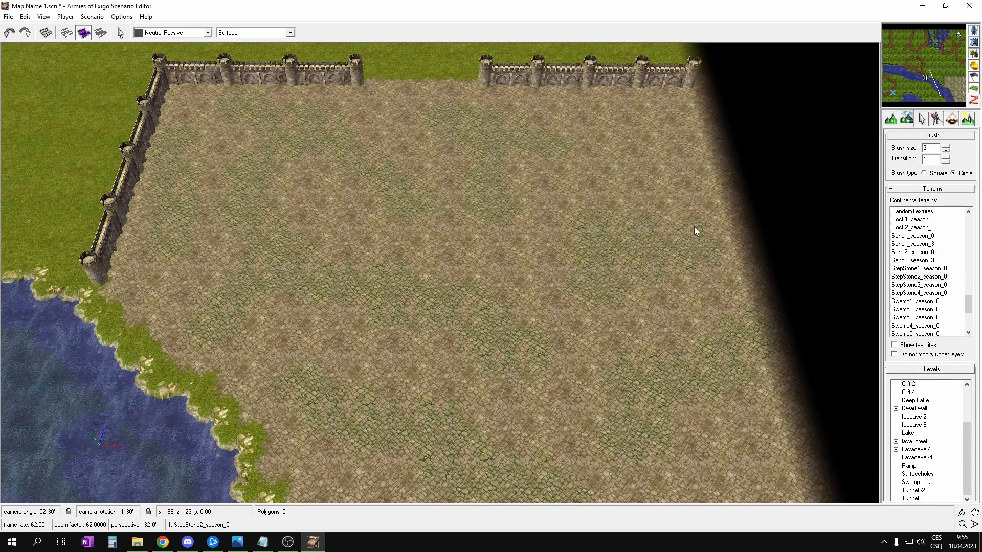
middle_click_drag(700, 203, 622, 185)
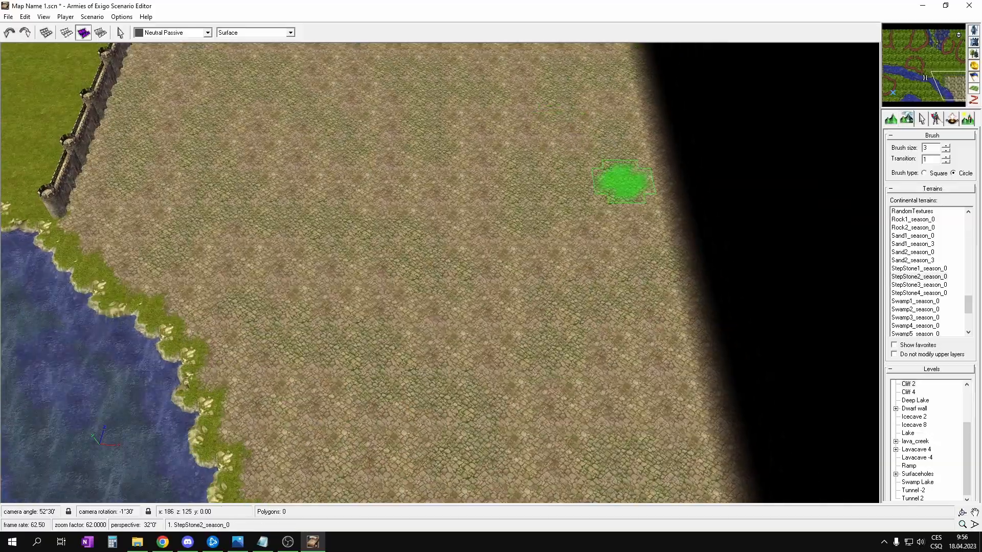
mouse_move(938, 58)
left_mouse_down()
mouse_move(937, 48)
mouse_move(951, 89)
left_mouse_up()
middle_click_drag(718, 240, 663, 204)
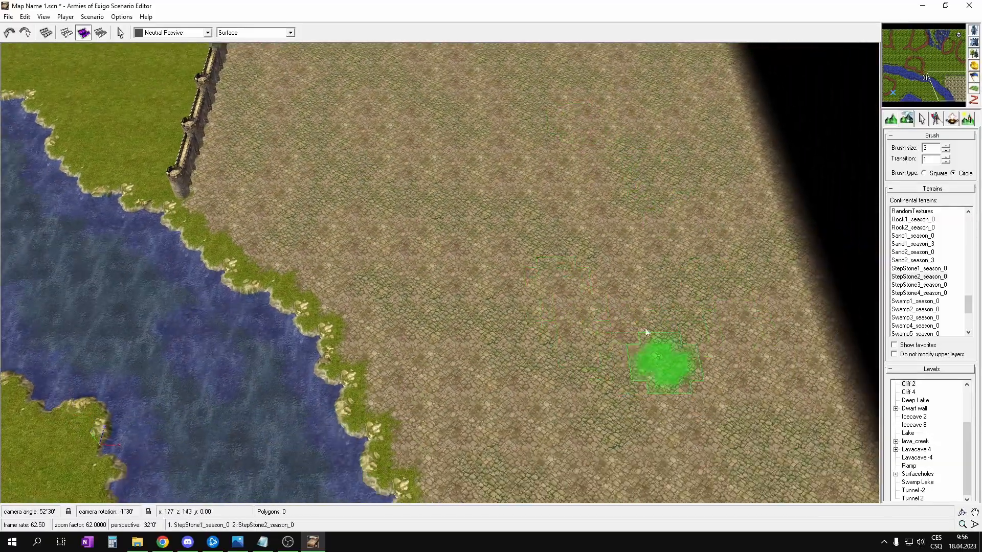
scroll(654, 346, "up", 5)
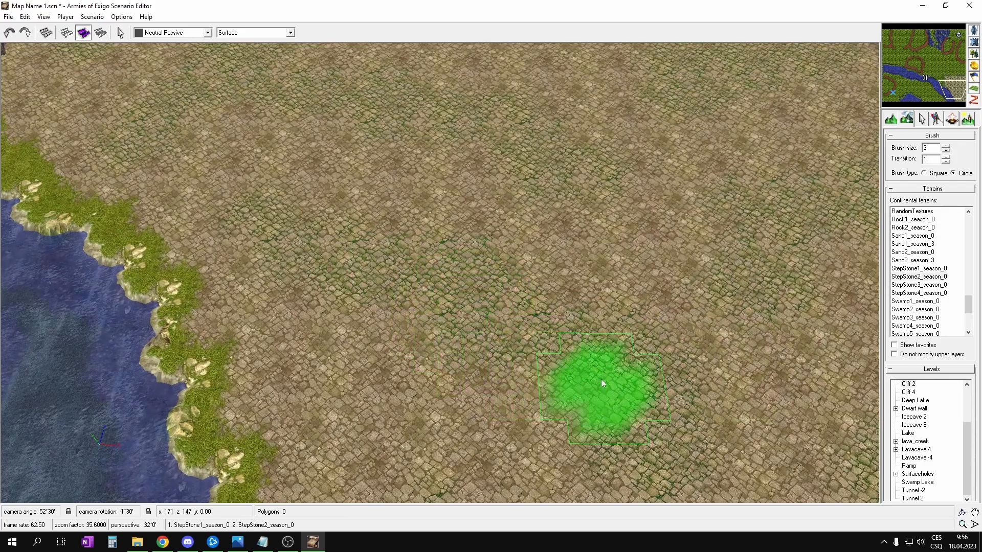
scroll(605, 382, "down", 5)
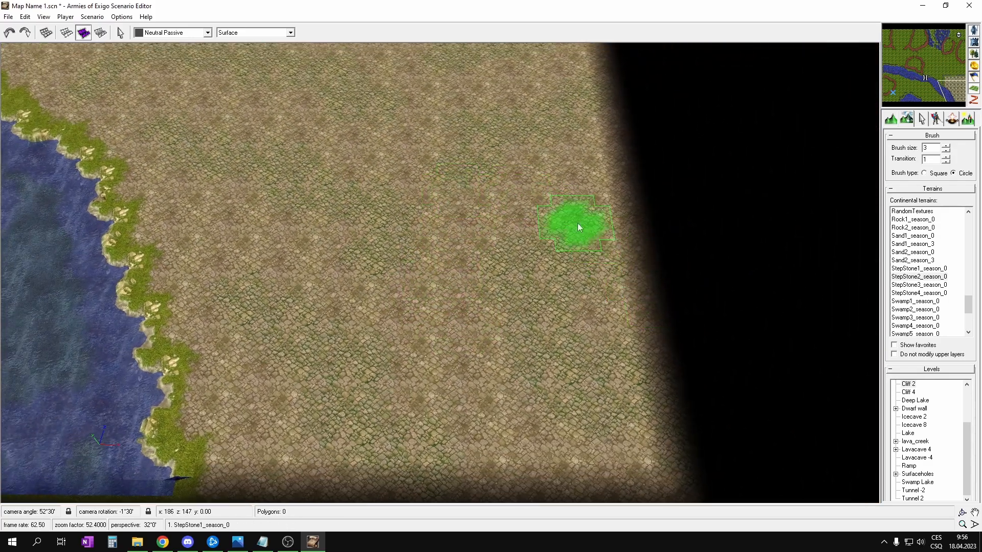
- Paint StepStone4_season_0 patches along the southern edge and in the southwestern part of the paved area
left_click(945, 288)
left_click(944, 295)
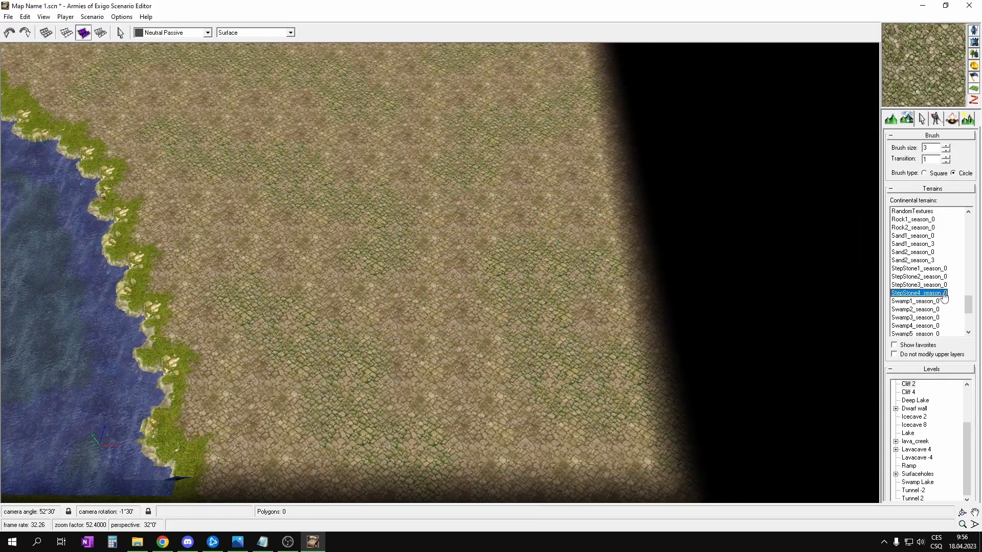
left_click(934, 288)
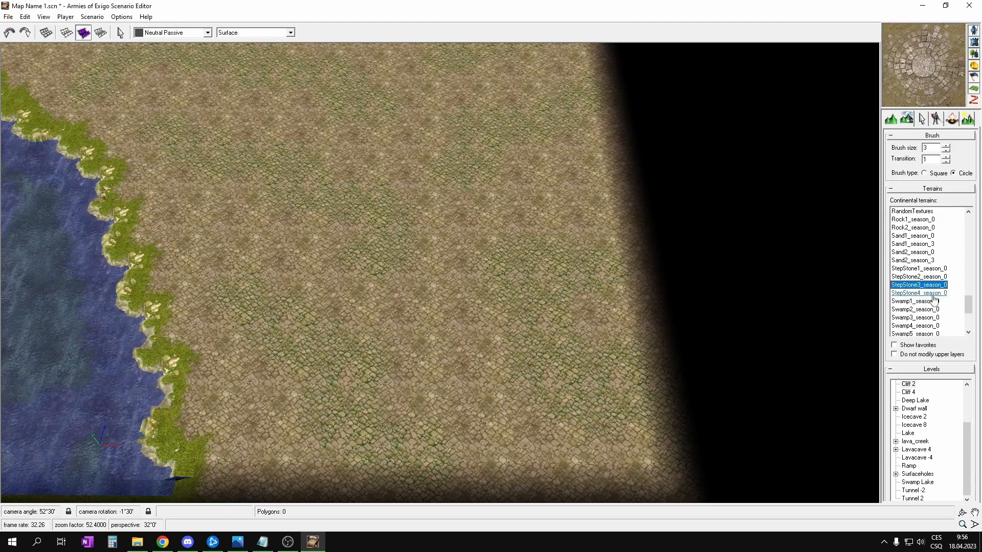
left_click(936, 295)
scroll(535, 426, "down", 3)
left_click_drag(535, 425, 531, 394)
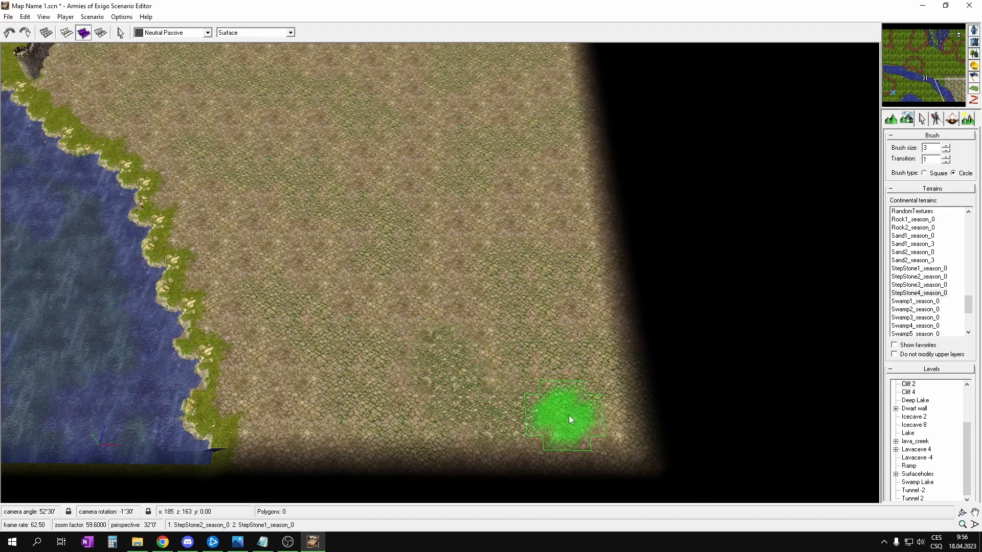
left_click_drag(317, 434, 259, 358)
middle_click_drag(153, 172, 278, 241)
left_click_drag(368, 358, 353, 286)
- Spread more StepStone4_season_0 patches over the middle and eastern paving and just inside the northern walls
middle_click_drag(558, 311, 575, 364)
left_click_drag(488, 335, 504, 281)
mouse_move(681, 305)
left_mouse_down()
mouse_move(732, 309)
mouse_move(686, 329)
left_mouse_up()
mouse_move(643, 171)
left_mouse_down()
mouse_move(560, 161)
mouse_move(565, 215)
left_mouse_up()
mouse_move(533, 137)
middle_mouse_down()
mouse_move(547, 158)
mouse_move(447, 260)
middle_mouse_up()
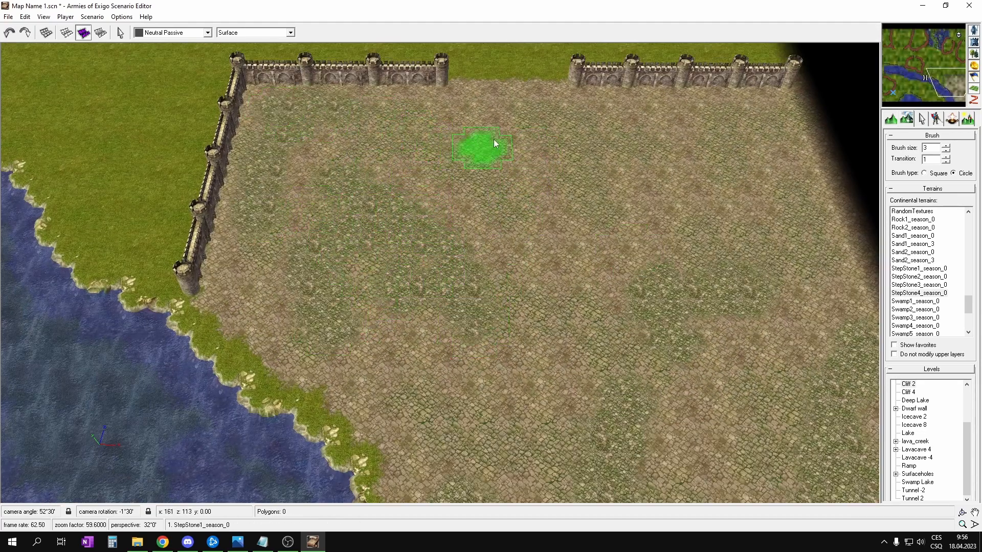
left_click_drag(729, 168, 627, 240)
left_click_drag(470, 180, 527, 230)
- Add StepStone4_season_0 patches in the centre of the paved area, between the existing patches
middle_click_drag(586, 288, 519, 151)
middle_click_drag(737, 398, 696, 339)
left_click(570, 306)
middle_click_drag(499, 203, 566, 251)
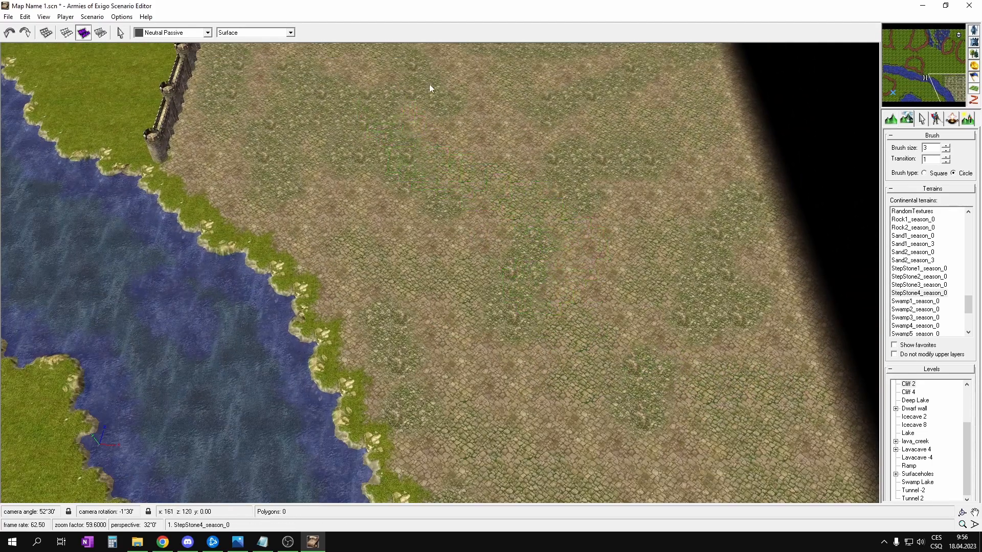
middle_click_drag(417, 87, 550, 177)
middle_click_drag(593, 50, 591, 138)
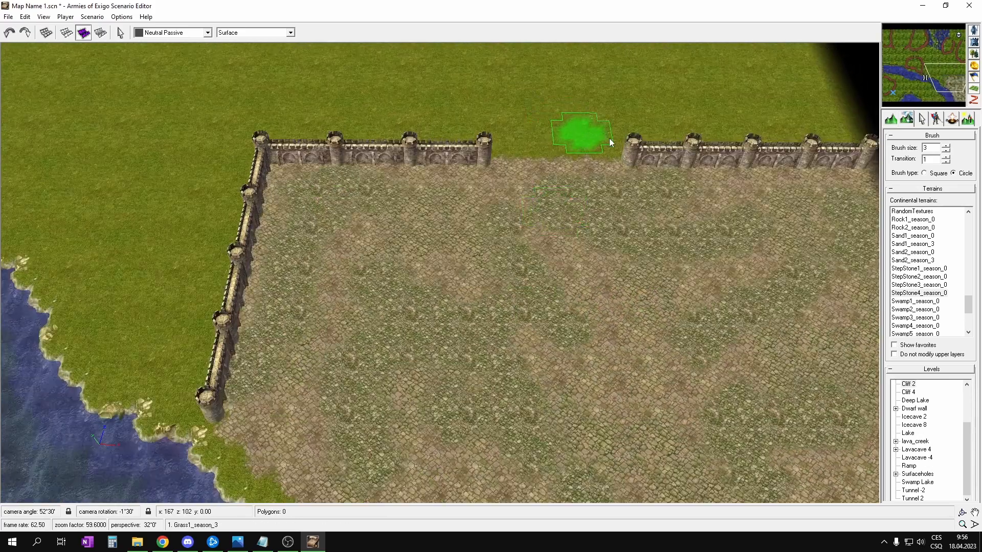
- Try StepStone3_season_0 patches in the middle of the paving and south of the gateway, undoing each attempt
middle_click_drag(854, 214, 642, 155)
middle_click_drag(783, 354, 649, 273)
left_click(915, 285)
mouse_move(473, 238)
left_mouse_down()
mouse_move(465, 293)
mouse_move(509, 291)
mouse_move(517, 302)
left_mouse_up()
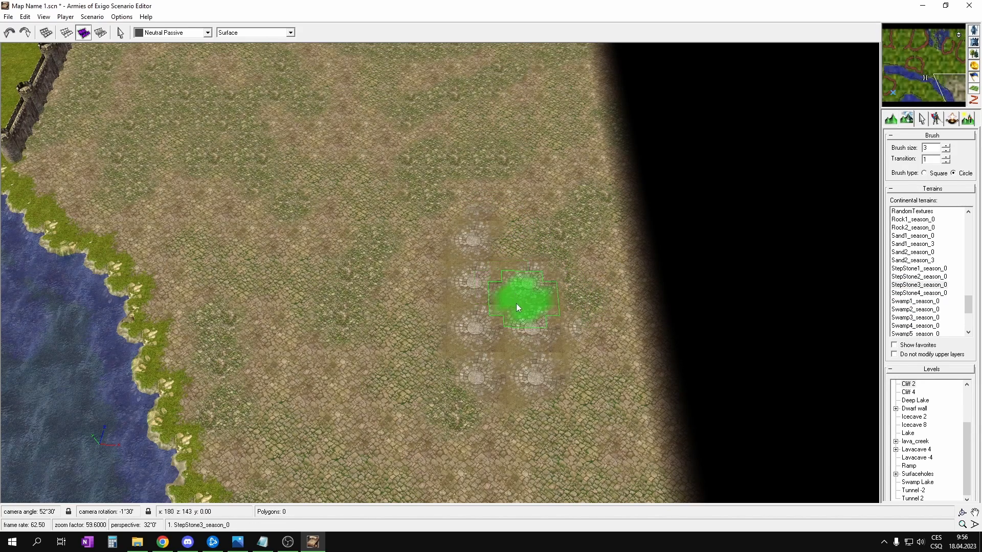
key("ctrl+z")
mouse_move(427, 258)
left_mouse_down()
mouse_move(464, 304)
mouse_move(454, 251)
mouse_move(445, 294)
left_mouse_up()
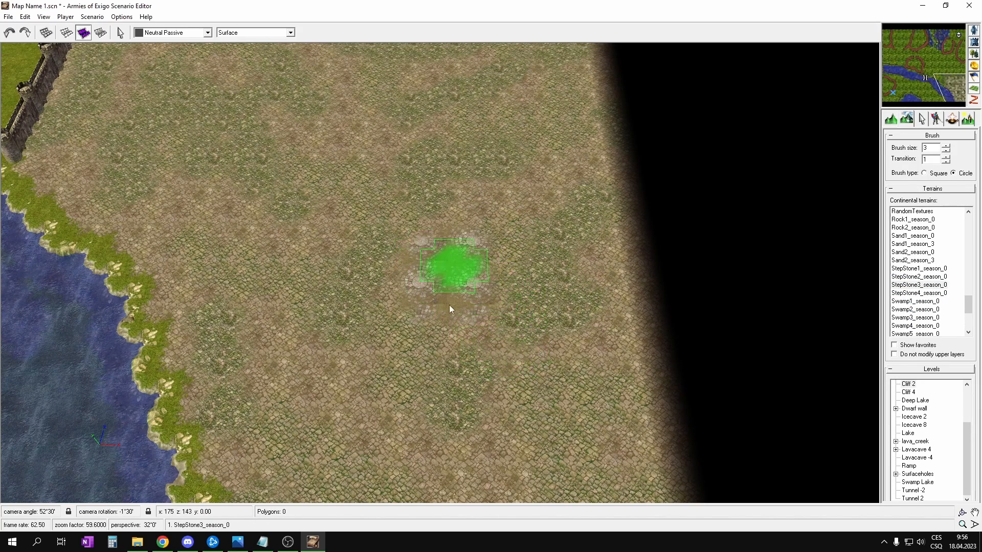
key("ctrl+z")
mouse_move(424, 61)
middle_mouse_down()
mouse_move(461, 183)
mouse_move(557, 283)
mouse_move(606, 499)
middle_mouse_up()
middle_click_drag(521, 260, 481, 194)
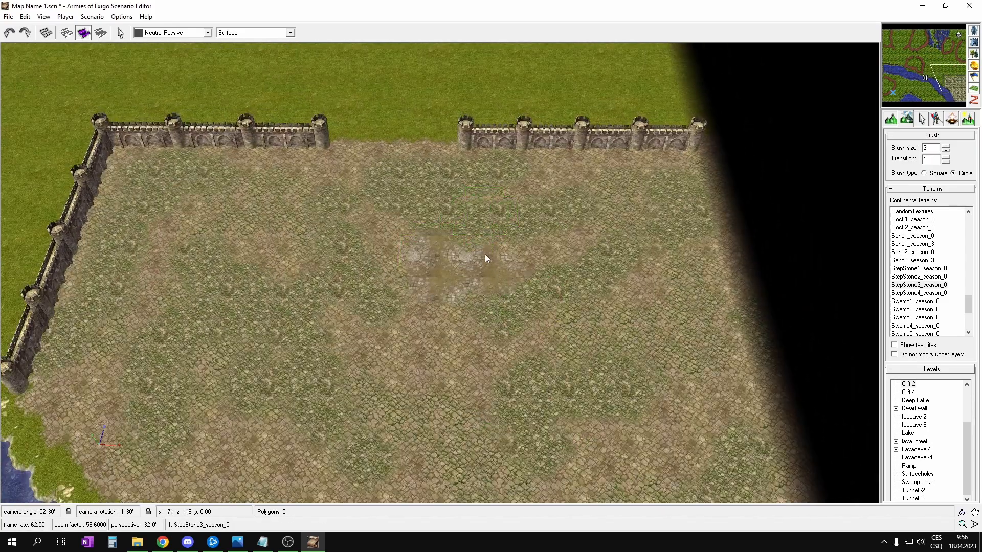
key("ctrl+z")
left_click(924, 286)
middle_click_drag(392, 187, 450, 225)
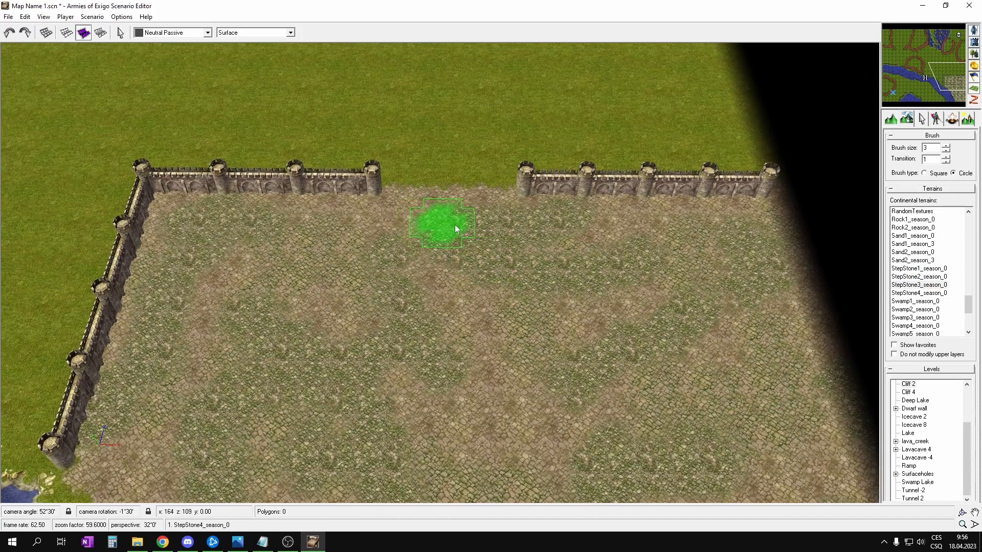
middle_click_drag(660, 169, 646, 180)
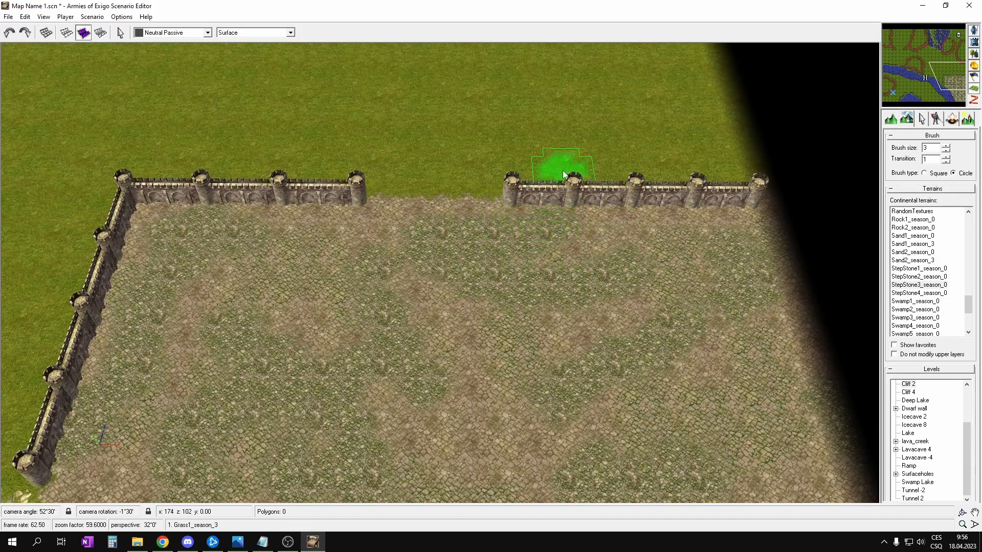
middle_click_drag(561, 173, 558, 202)
scroll(553, 211, "up", 5)
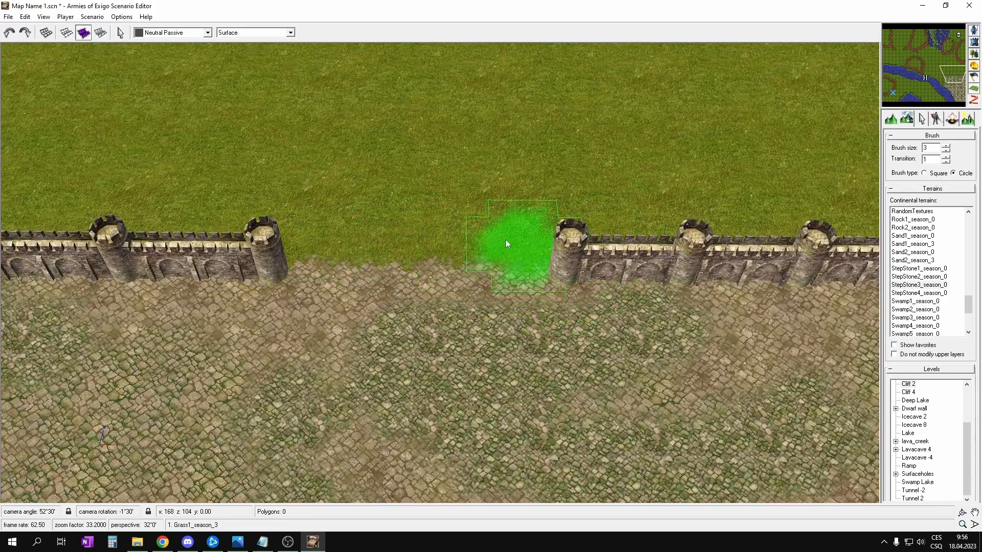
- Paint a StepStone1_season_0 road from the north end of the river bridge toward the northeast across the grass
scroll(409, 237, "down", 4)
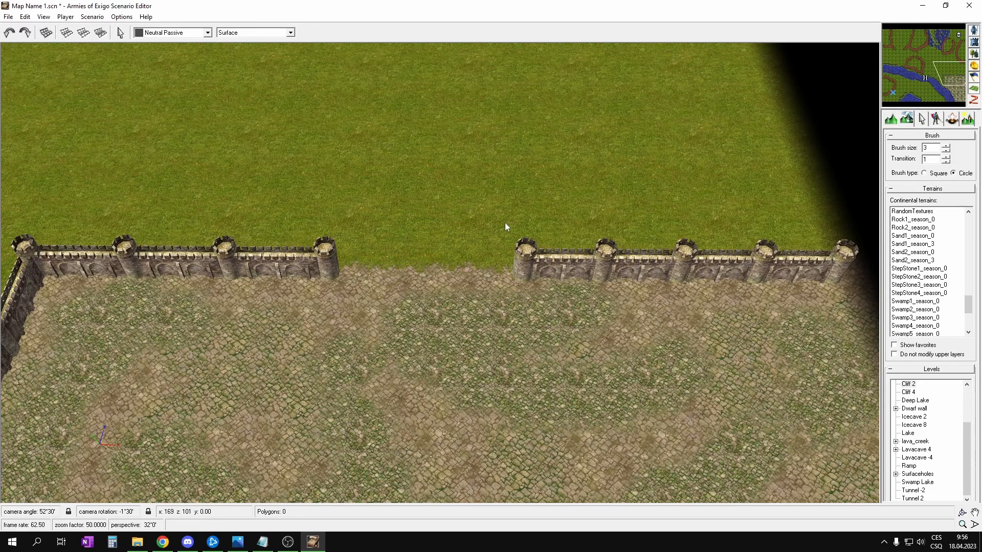
middle_click_drag(431, 271, 478, 291)
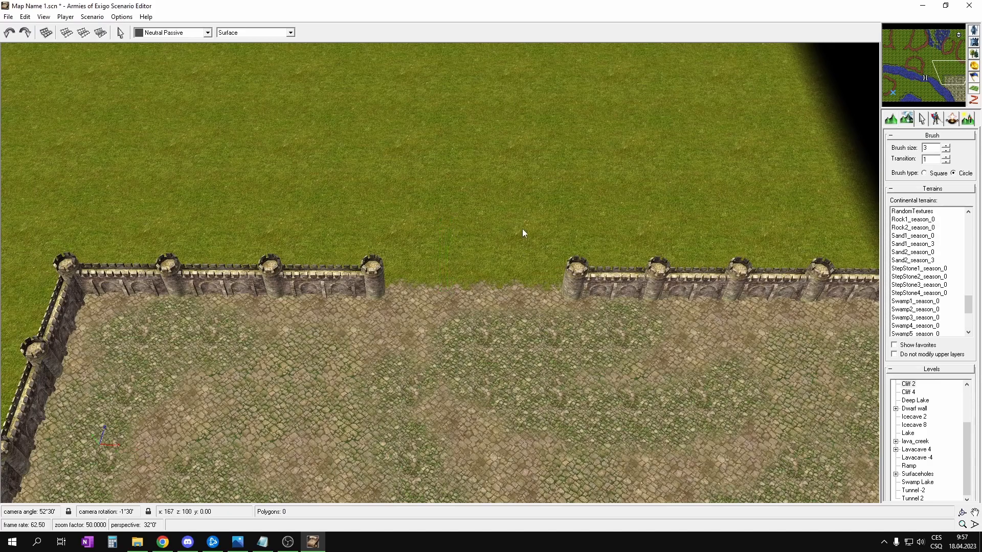
scroll(552, 220, "down", 4)
key("Left")
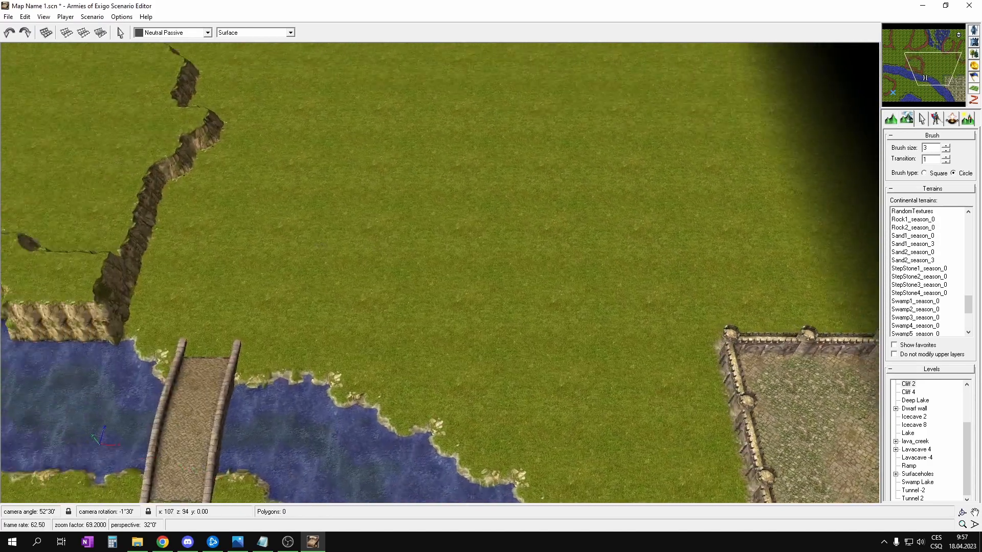
key("Right")
key("Down")
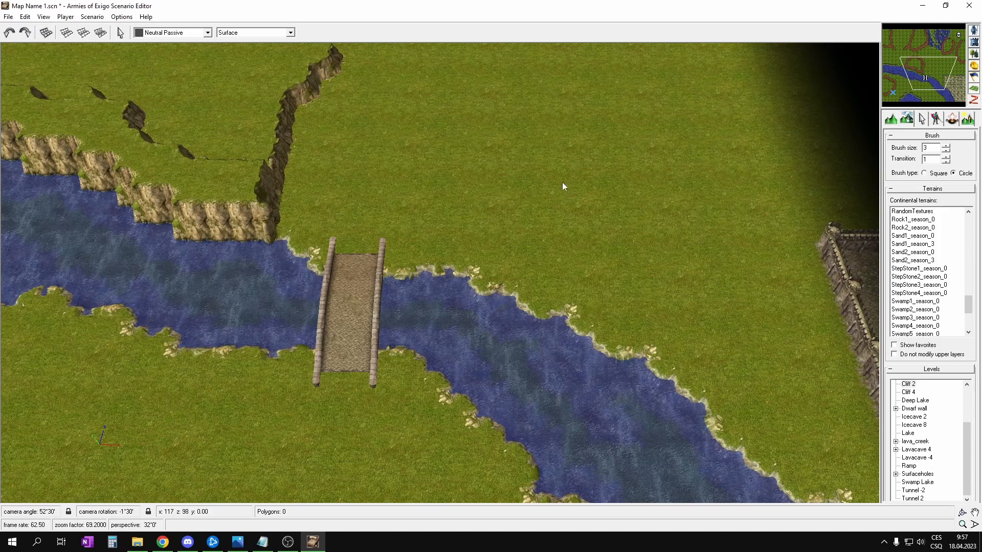
key("Right")
left_click(919, 276)
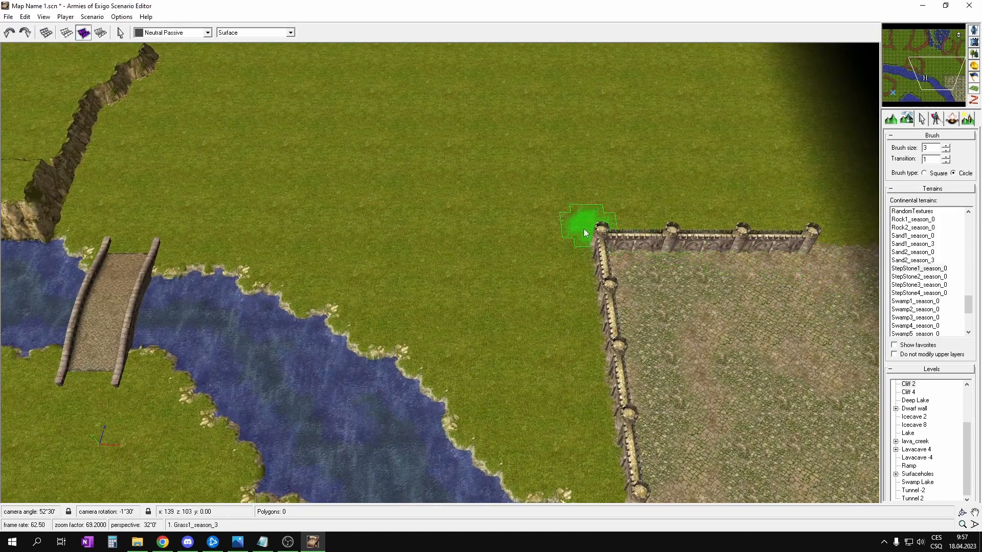
key("Left")
key("Left")
key("Left")
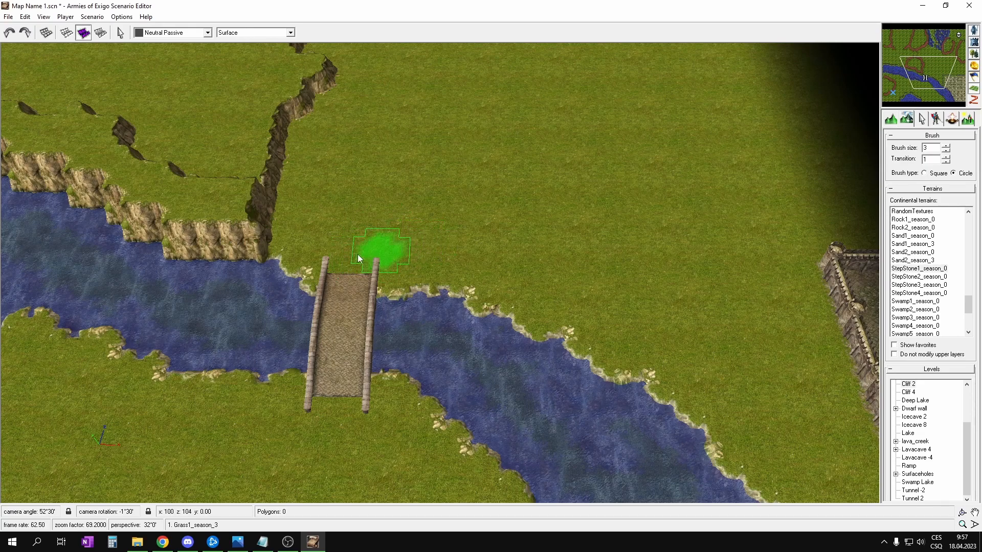
left_click(360, 259)
mouse_move(364, 264)
left_mouse_down()
mouse_move(379, 215)
mouse_move(432, 149)
left_mouse_up()
mouse_move(443, 145)
middle_mouse_down()
mouse_move(442, 174)
mouse_move(339, 286)
middle_mouse_up()
left_click_drag(339, 290, 373, 245)
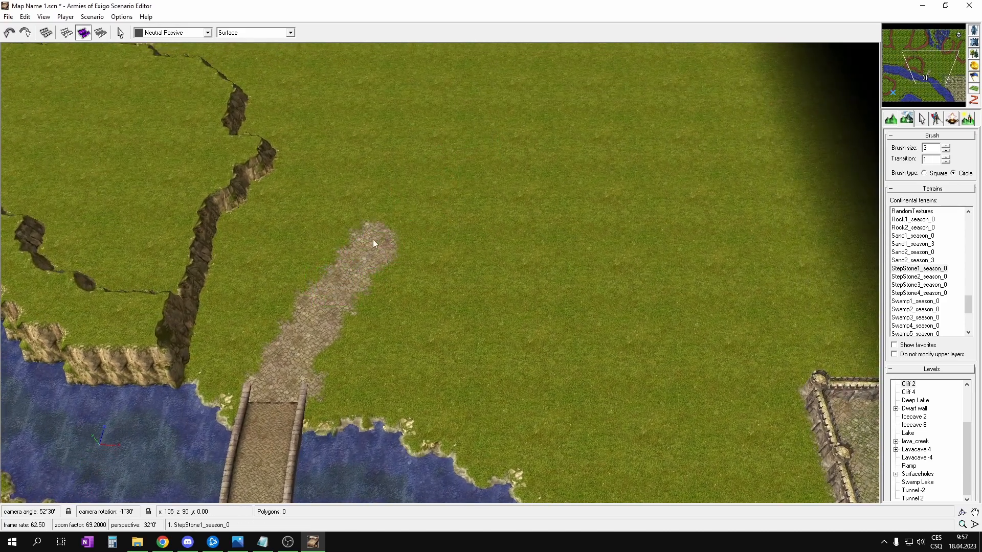
- Extend the stone road in a wide arc across the grass to the gap in the courtyard's north wall
key("Right")
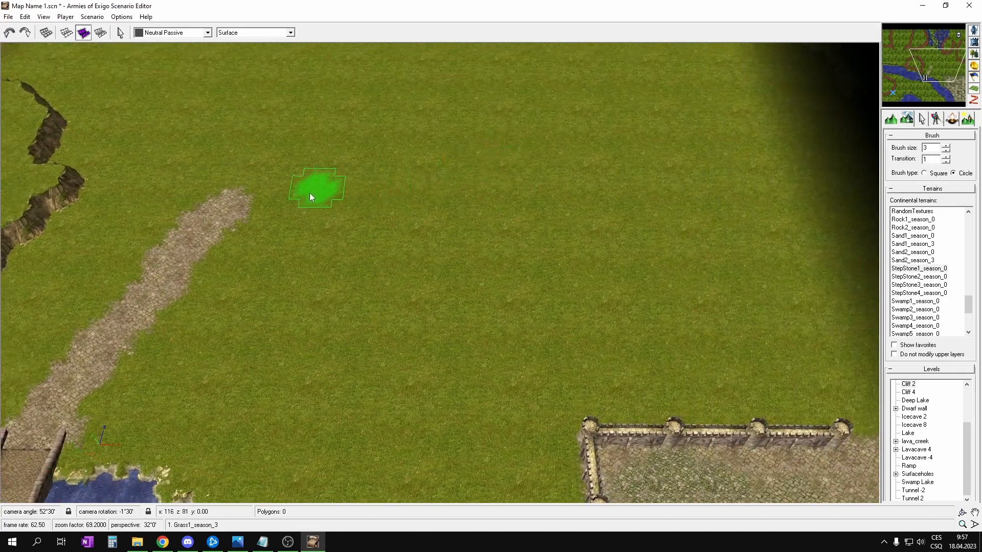
scroll(481, 168, "down", 4)
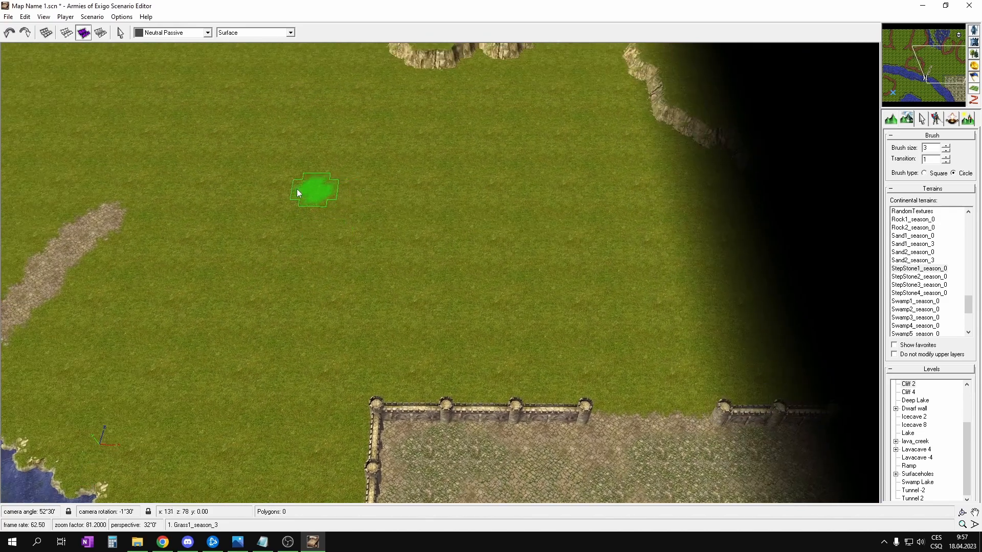
key("Up")
key("Left")
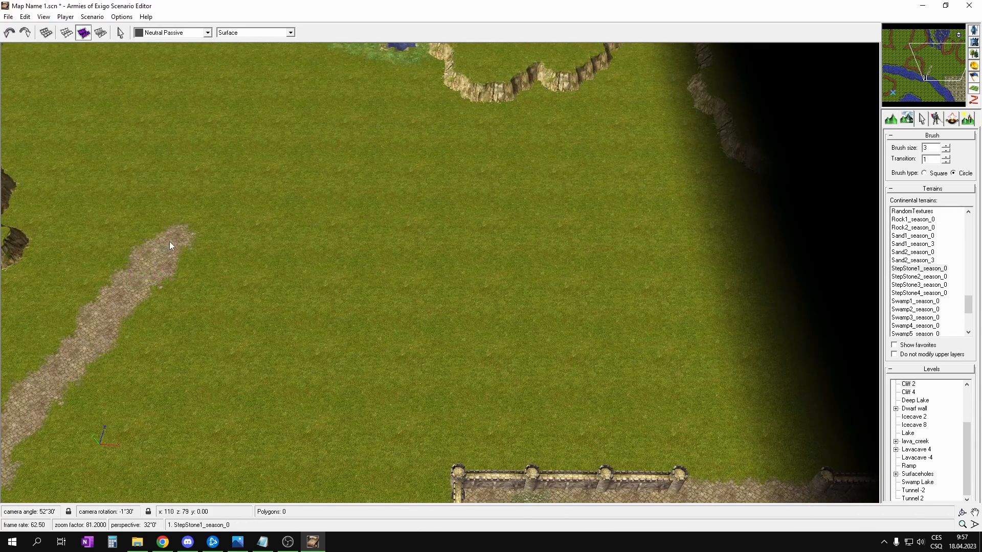
mouse_move(174, 249)
left_mouse_down()
mouse_move(213, 215)
mouse_move(398, 174)
mouse_move(517, 177)
left_mouse_up()
middle_click_drag(586, 196, 415, 146)
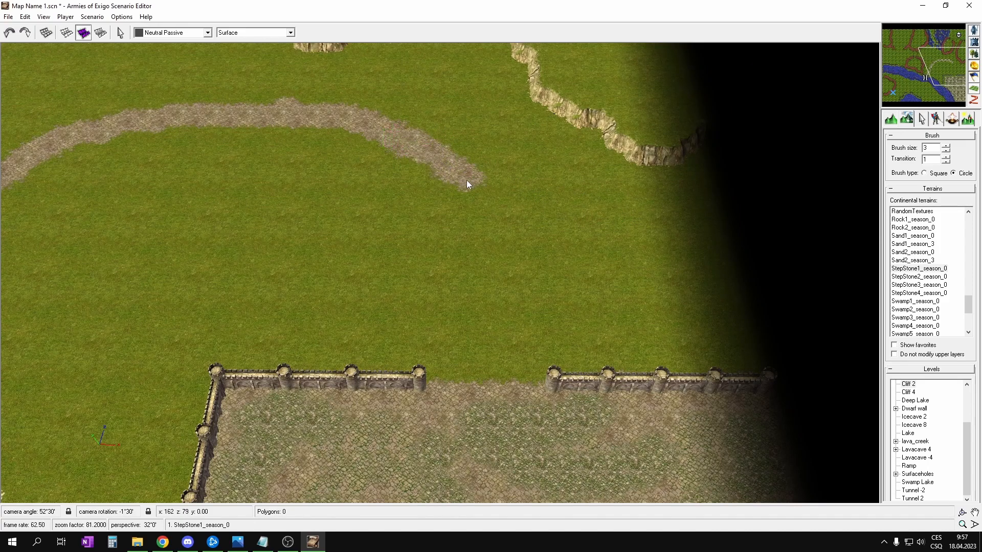
middle_click_drag(497, 381, 393, 138)
middle_click_drag(373, 81, 362, 145)
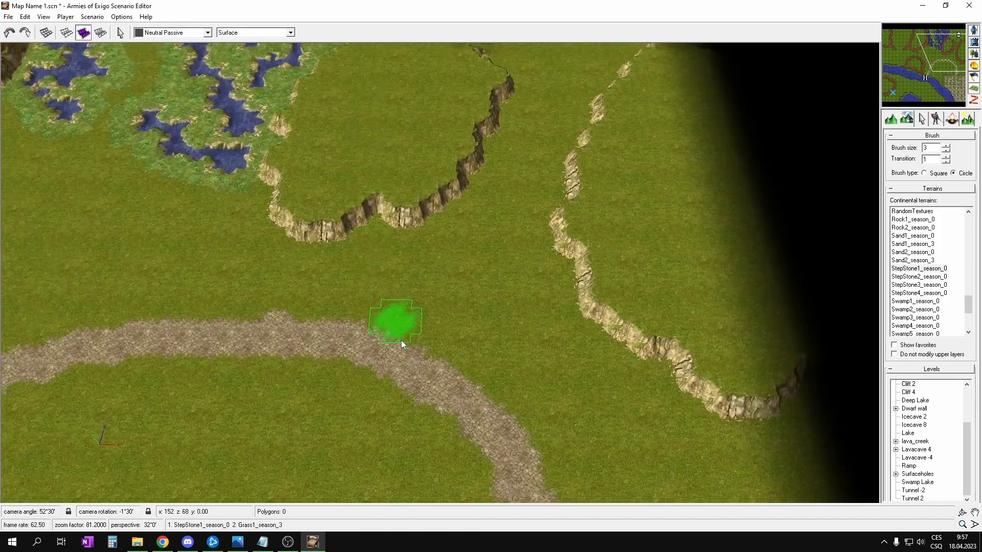
- Paint a short stone branch from the arc's eastern bend northeast toward the passage between the two cliffs
left_click_drag(403, 331, 480, 259)
mouse_move(445, 303)
left_mouse_down()
mouse_move(420, 315)
mouse_move(468, 267)
left_mouse_up()
mouse_move(470, 223)
middle_mouse_down()
mouse_move(601, 164)
mouse_move(500, 189)
mouse_move(388, 192)
mouse_move(425, 256)
middle_mouse_up()
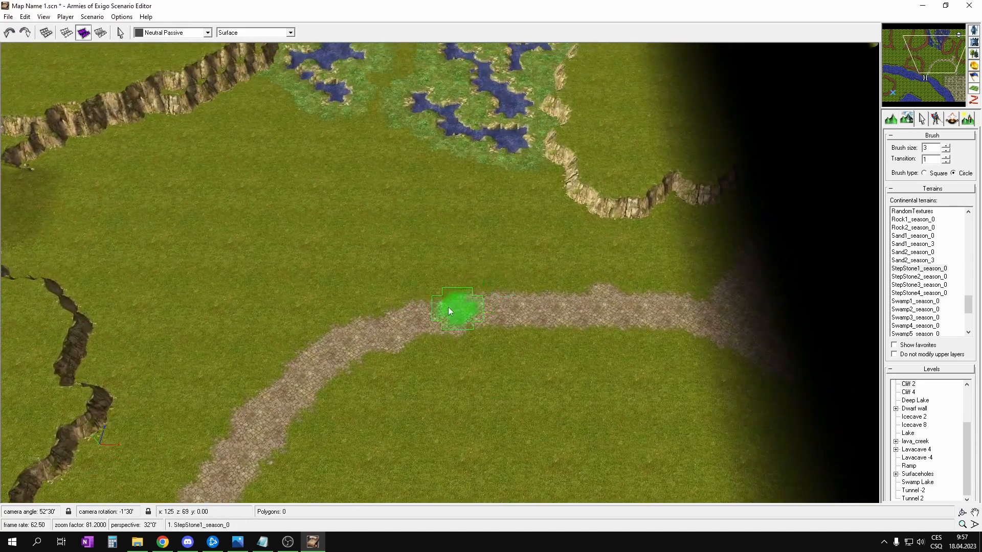
- Paint a stone branch from the arc northwest past the swamp and on west to the cliff pass
left_click_drag(576, 300, 448, 280)
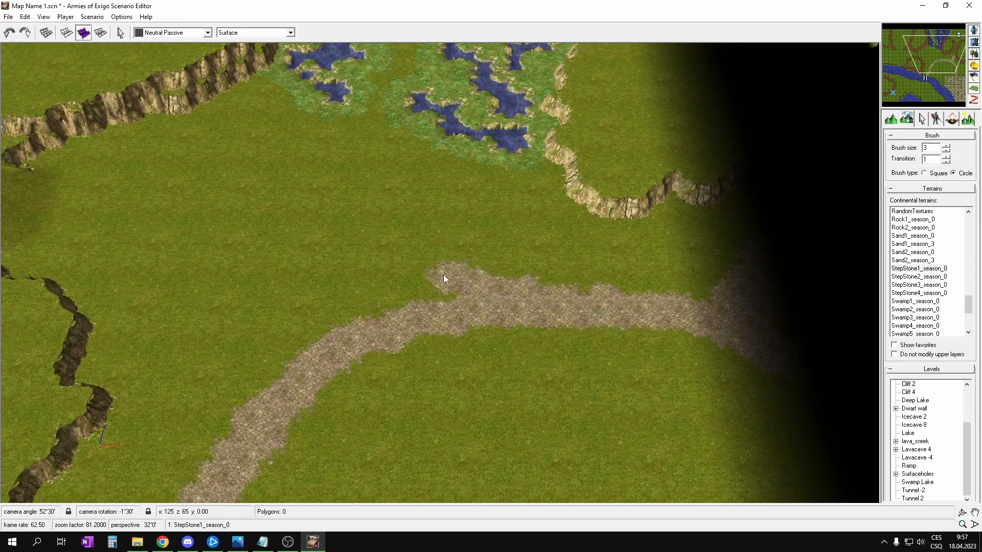
middle_click_drag(363, 182, 406, 161)
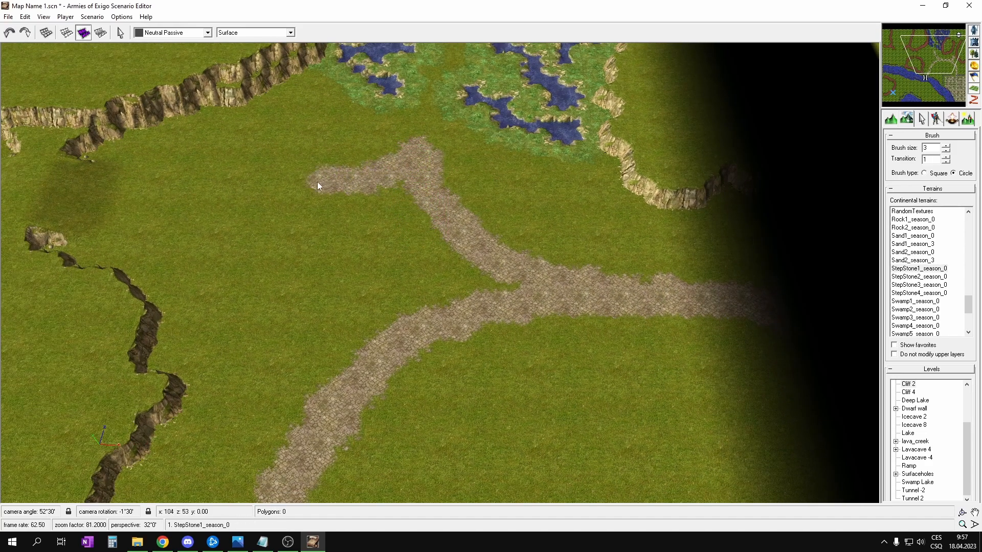
left_click_drag(190, 184, 153, 188)
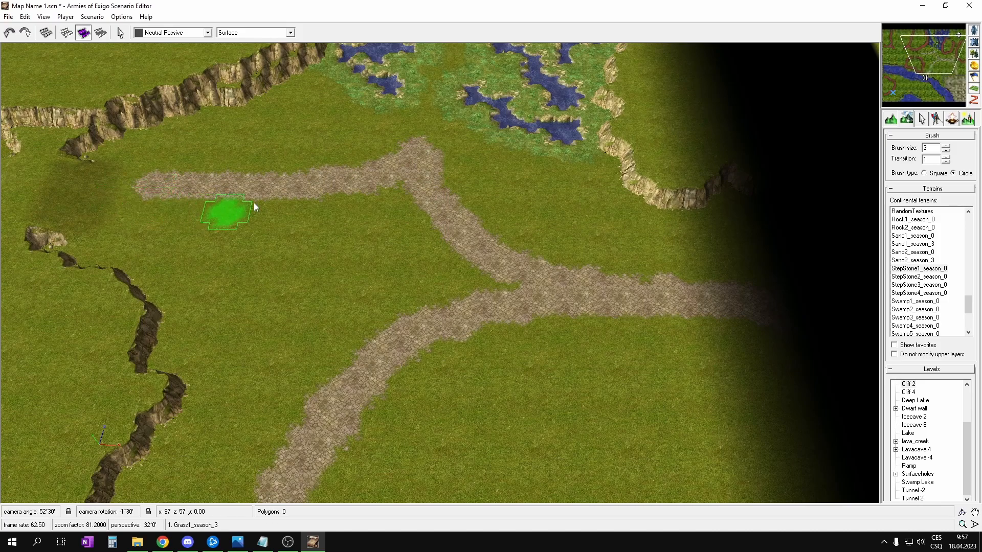
- Paint a curved stone path from the cliff pass back down to the bridge road
middle_click_drag(251, 220, 281, 205)
middle_click_drag(352, 207, 365, 214)
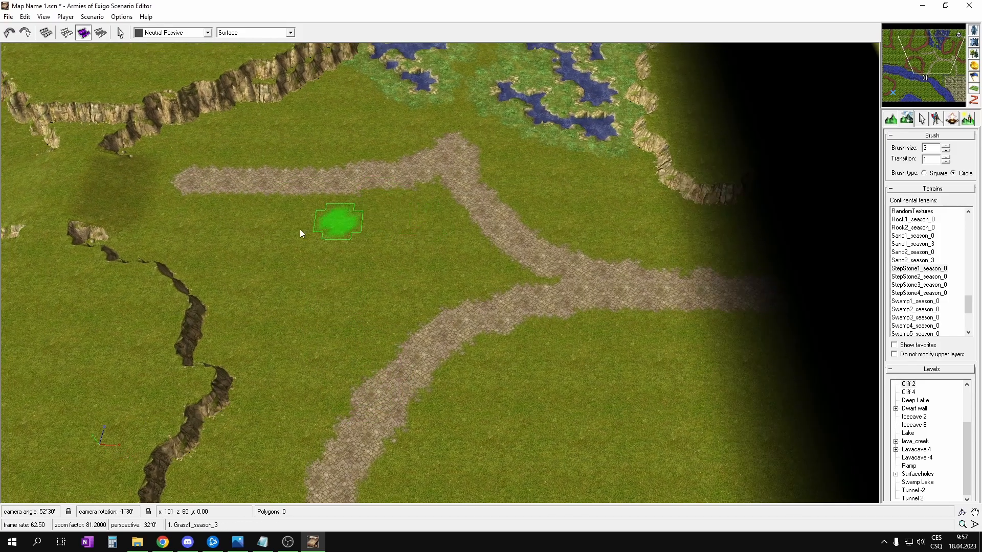
left_click_drag(187, 207, 198, 210)
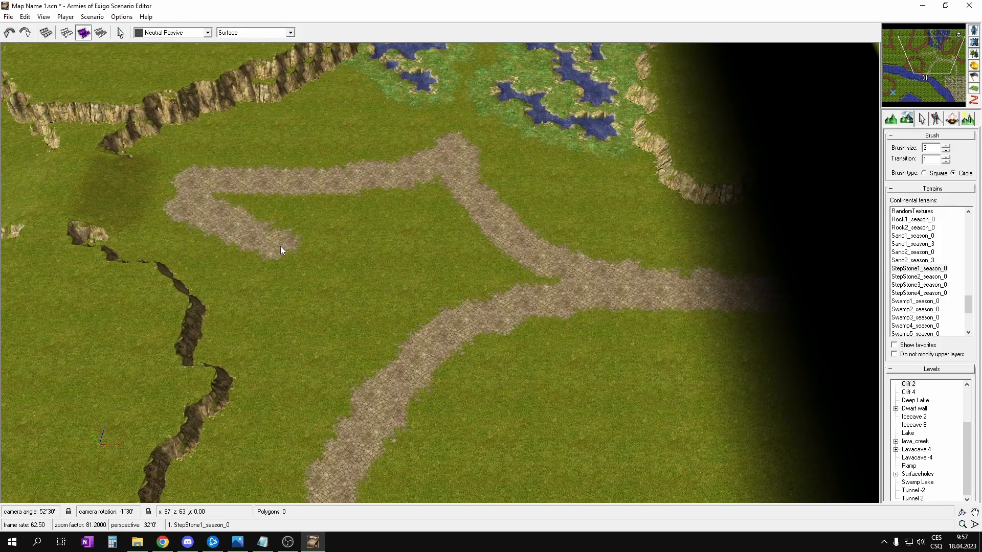
middle_click_drag(363, 387, 314, 368)
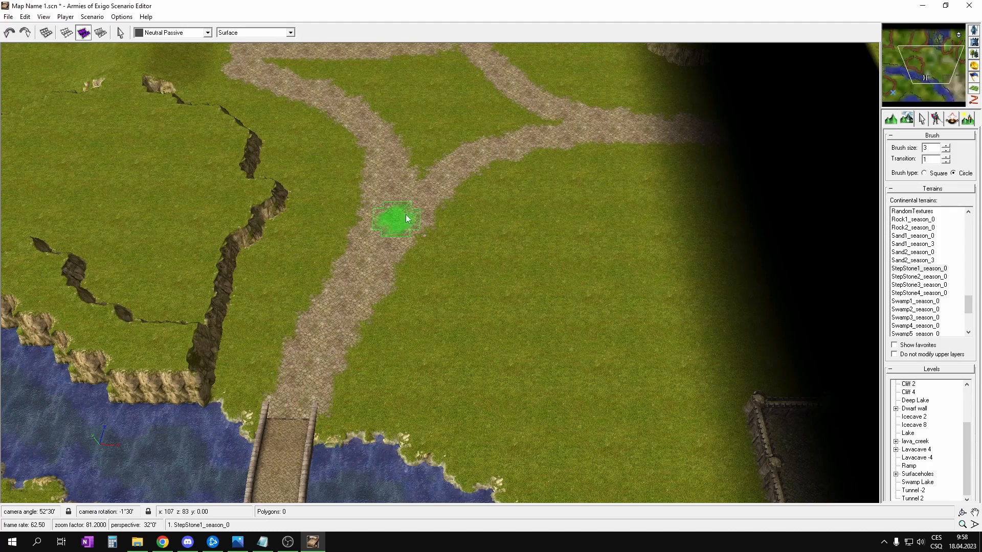
- Fill the grass enclosed by the road branches north of the bridge with StepStone1_season_0 to form a paved junction
middle_click_drag(460, 137, 418, 242)
mouse_move(387, 256)
left_mouse_down()
mouse_move(519, 225)
mouse_move(386, 257)
mouse_move(268, 183)
mouse_move(458, 201)
mouse_move(450, 239)
left_mouse_up()
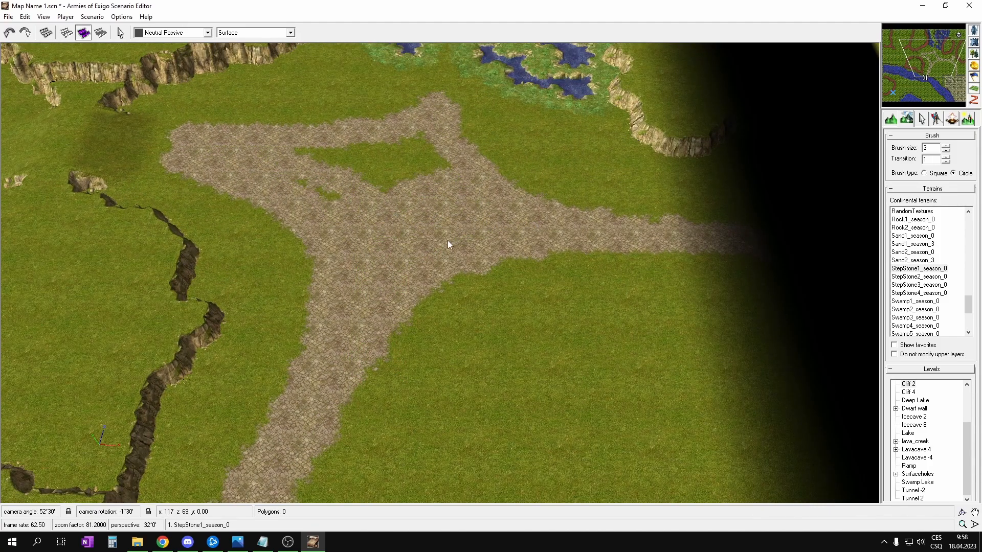
left_click_drag(418, 137, 404, 178)
mouse_move(311, 173)
left_mouse_down()
mouse_move(379, 149)
mouse_move(292, 155)
left_mouse_up()
middle_click_drag(504, 202, 278, 163)
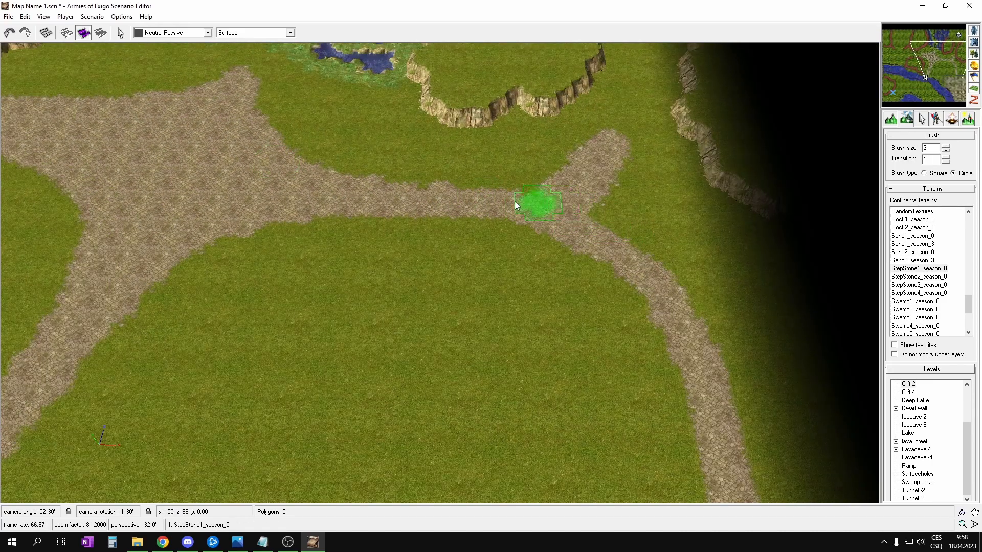
- Widen the stone road running east from the paved junction and fill in the northeastern branch's corner
middle_click_drag(523, 201, 499, 223)
mouse_move(225, 208)
left_mouse_down()
mouse_move(275, 195)
mouse_move(430, 210)
mouse_move(575, 174)
mouse_move(582, 217)
mouse_move(616, 279)
left_mouse_up()
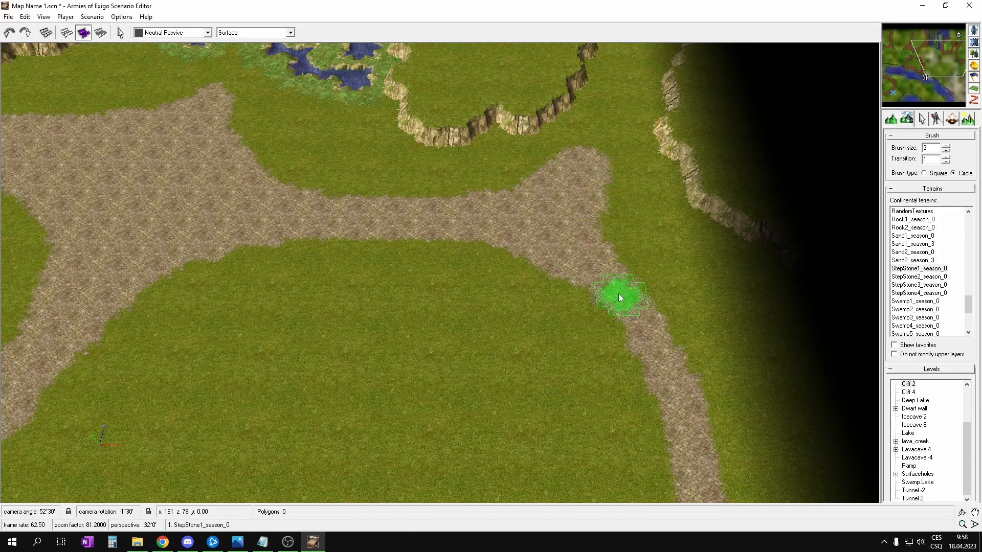
middle_click_drag(619, 293, 611, 253)
mouse_move(115, 186)
left_mouse_down()
mouse_move(351, 222)
mouse_move(480, 287)
mouse_move(574, 413)
left_mouse_up()
- Widen the stone road leading south to the courtyard so it fills the gap in the north wall
mouse_move(575, 413)
middle_mouse_down()
mouse_move(530, 305)
mouse_move(491, 297)
middle_mouse_up()
mouse_move(477, 359)
left_mouse_down()
mouse_move(452, 282)
mouse_move(373, 168)
mouse_move(482, 252)
mouse_move(346, 147)
mouse_move(184, 125)
mouse_move(402, 175)
mouse_move(451, 170)
mouse_move(288, 146)
mouse_move(368, 170)
left_mouse_up()
middle_click_drag(526, 334, 507, 330)
scroll(507, 331, "up", 1)
left_click_drag(517, 363, 500, 269)
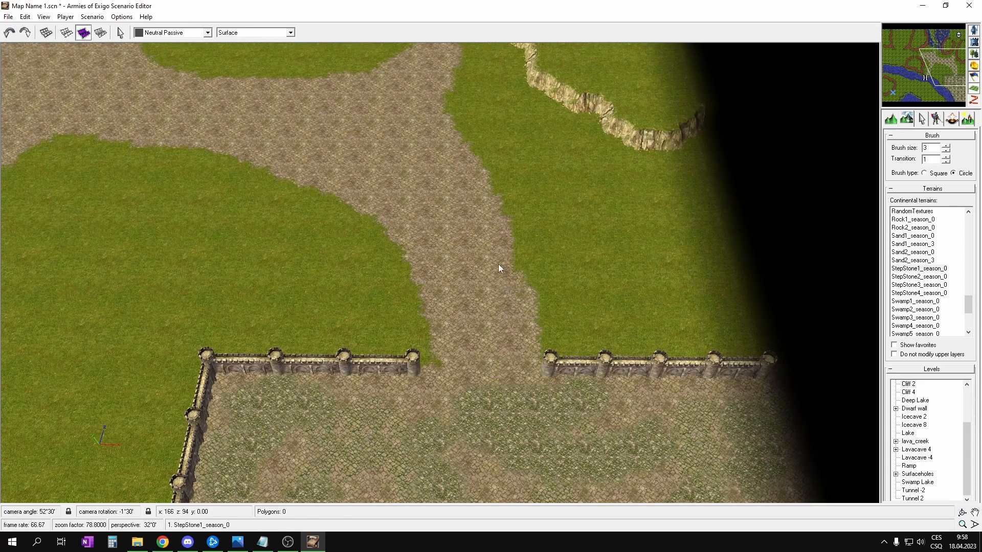
middle_click_drag(535, 369, 506, 354)
scroll(501, 351, "up", 6)
mouse_move(430, 377)
left_mouse_down()
mouse_move(423, 294)
mouse_move(385, 173)
left_mouse_up()
- Touch up the paved road's edges and broaden the junction's tip that points toward the swamp
mouse_move(387, 206)
middle_mouse_down()
mouse_move(422, 210)
mouse_move(449, 252)
middle_mouse_up()
scroll(444, 245, "down", 1)
scroll(448, 251, "down", 4)
scroll(460, 252, "up", 3)
mouse_move(466, 254)
left_mouse_down()
mouse_move(511, 180)
mouse_move(500, 179)
left_mouse_up()
mouse_move(405, 196)
middle_mouse_down()
mouse_move(425, 190)
mouse_move(296, 179)
middle_mouse_up()
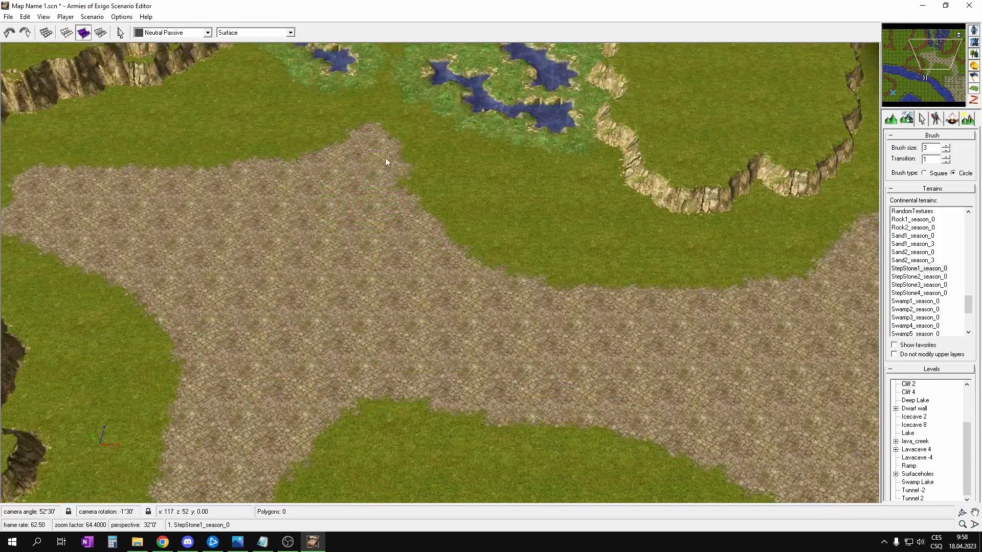
left_click_drag(383, 139, 391, 182)
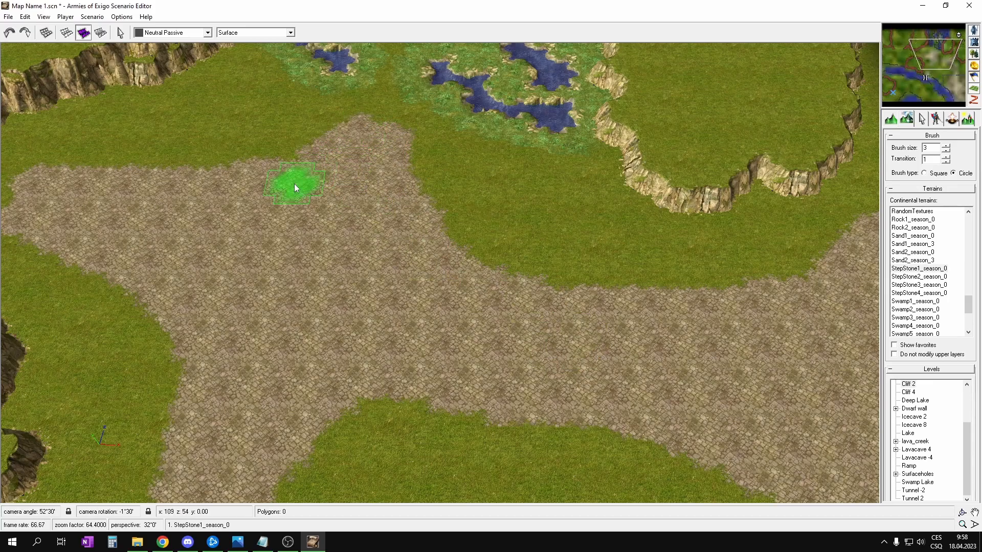
- Paint a StepStone1_season_0 road on the low ground beyond the cliff pass, heading west
middle_click_drag(292, 182, 423, 185)
middle_click_drag(491, 207, 484, 305)
scroll(489, 312, "down", 2)
mouse_move(541, 119)
middle_mouse_down()
mouse_move(306, 85)
mouse_move(412, 233)
mouse_move(498, 234)
mouse_move(462, 231)
middle_mouse_up()
mouse_move(371, 234)
middle_mouse_down()
mouse_move(377, 245)
mouse_move(466, 251)
mouse_move(527, 237)
middle_mouse_up()
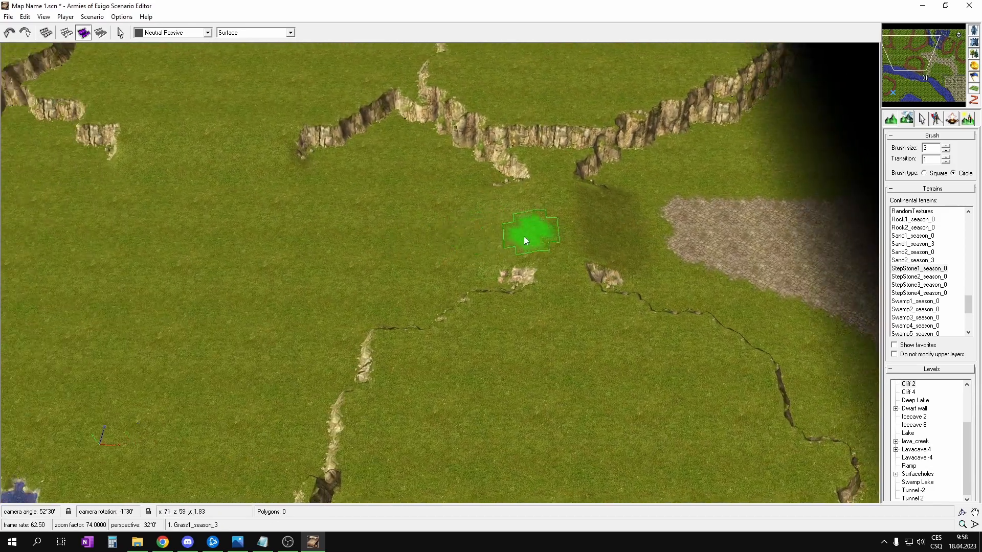
left_click(429, 235)
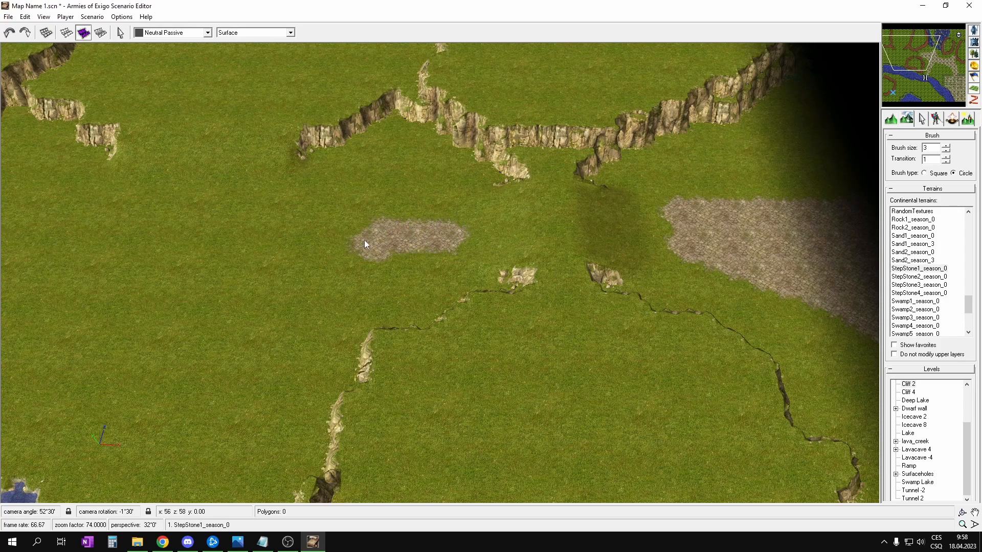
middle_click_drag(391, 241, 462, 290)
left_click_drag(403, 237, 324, 232)
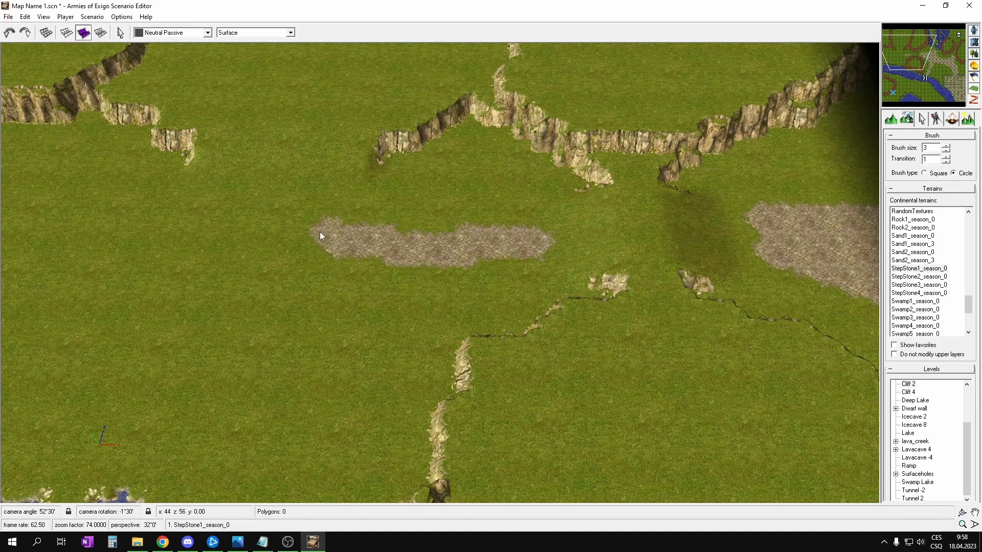
- Extend and widen the western stone road toward the map's edge, adding a branch toward the northern cliff opening
mouse_move(293, 193)
left_mouse_down()
mouse_move(278, 171)
mouse_move(247, 198)
mouse_move(252, 170)
mouse_move(287, 167)
mouse_move(272, 202)
mouse_move(175, 235)
mouse_move(256, 230)
left_mouse_up()
middle_click_drag(256, 230, 354, 241)
mouse_move(418, 234)
left_mouse_down()
mouse_move(132, 246)
mouse_move(298, 258)
mouse_move(498, 236)
mouse_move(238, 262)
left_mouse_up()
middle_click_drag(517, 237, 338, 230)
mouse_move(303, 252)
left_mouse_down()
mouse_move(269, 259)
mouse_move(499, 254)
mouse_move(506, 237)
mouse_move(584, 248)
mouse_move(211, 265)
left_mouse_up()
middle_click_drag(255, 252, 376, 250)
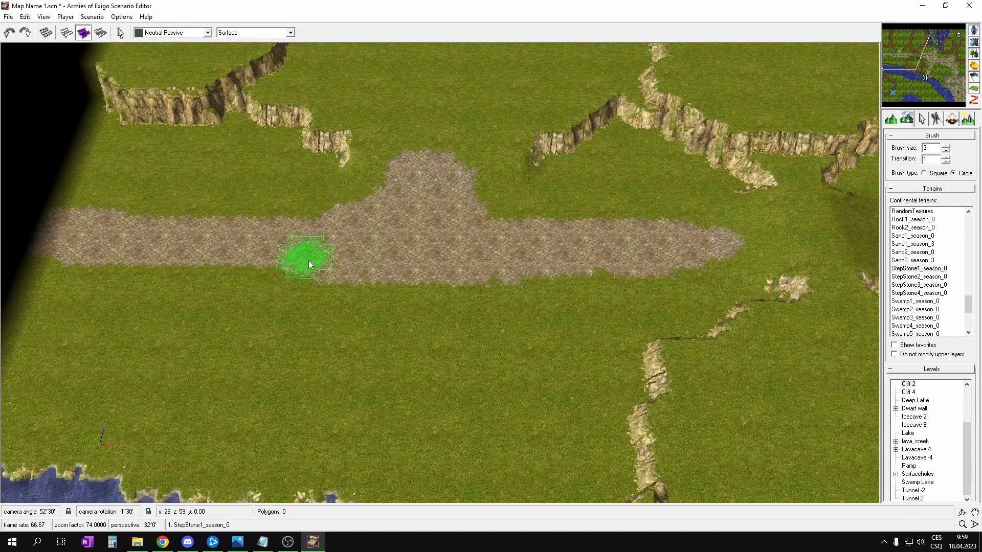
mouse_move(290, 259)
left_mouse_down()
mouse_move(22, 262)
mouse_move(278, 265)
mouse_move(640, 247)
mouse_move(714, 264)
mouse_move(560, 252)
mouse_move(684, 266)
mouse_move(623, 269)
left_mouse_up()
middle_click_drag(608, 231, 583, 221)
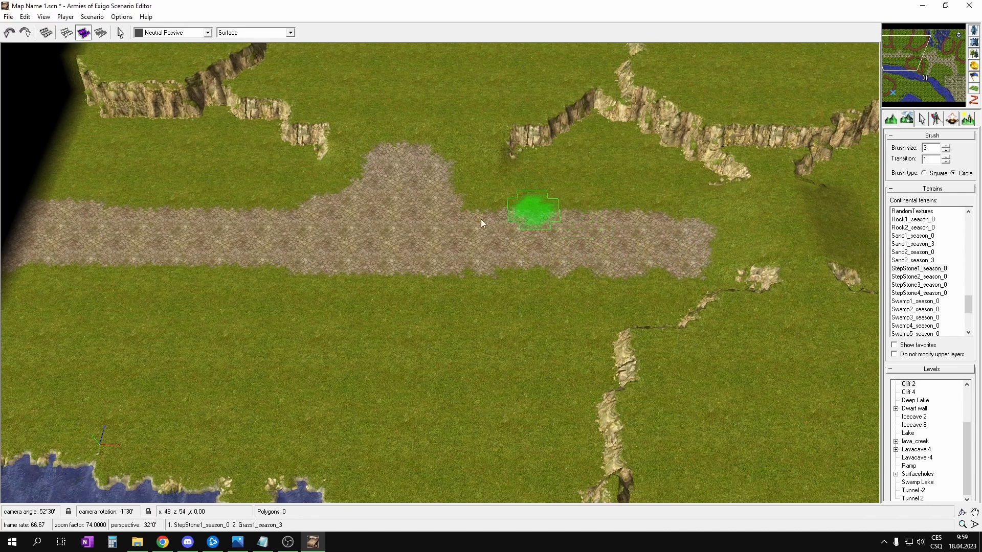
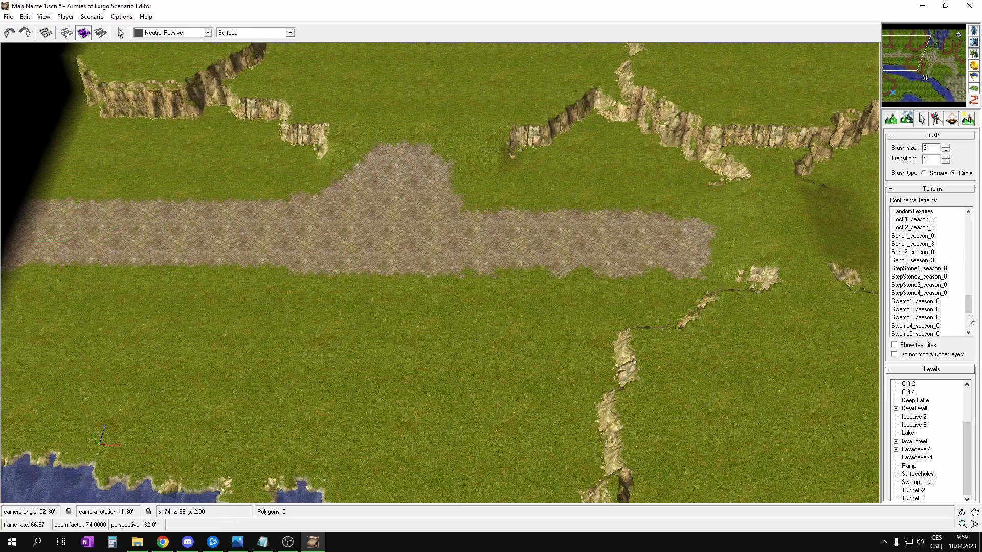
- Paint StepStone2_season_0 patches along the western stone road with a brush size of 2
left_click(920, 277)
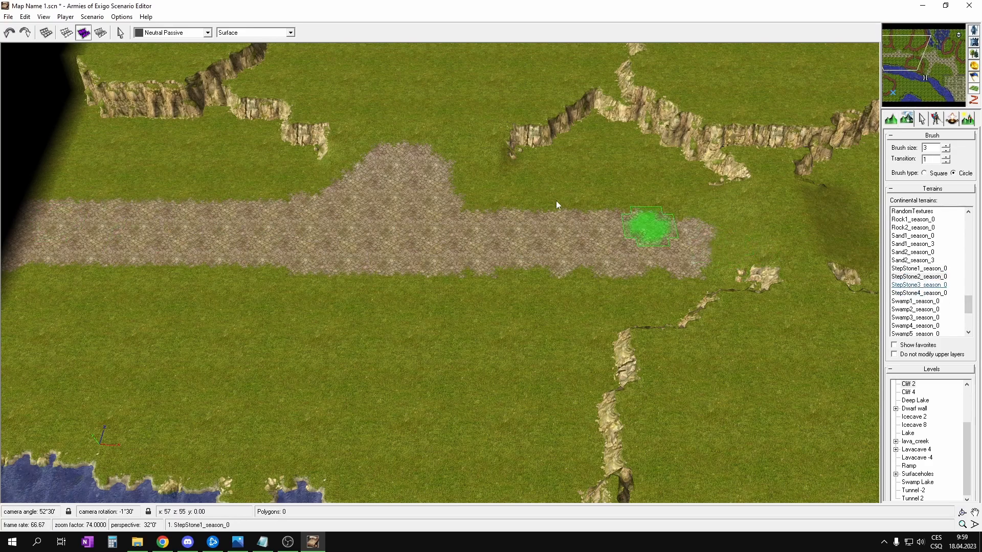
middle_click_drag(343, 153, 403, 203)
key("minus")
mouse_move(103, 308)
left_mouse_down()
mouse_move(69, 294)
mouse_move(375, 296)
mouse_move(476, 253)
mouse_move(554, 308)
mouse_move(736, 312)
left_mouse_up()
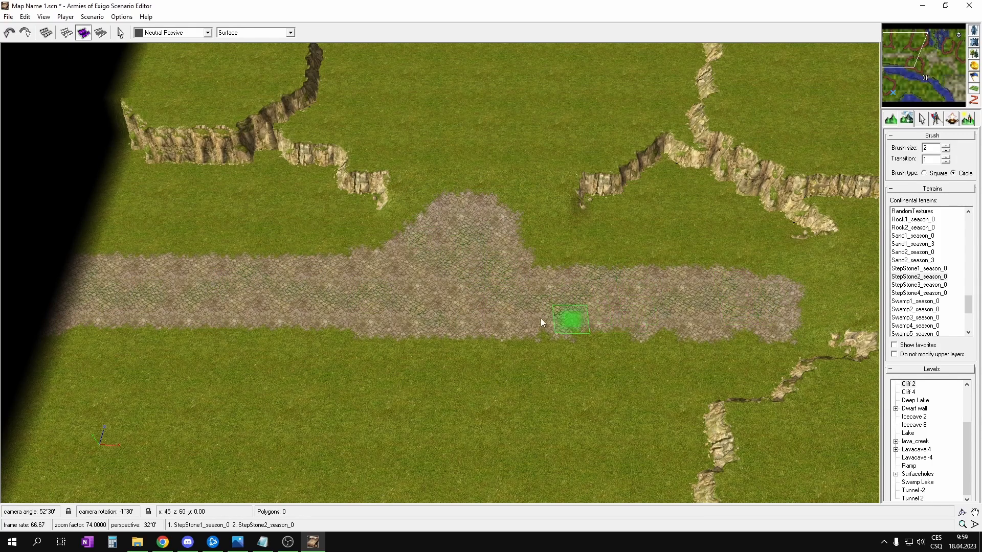
- Paint StepStone2_season_0 patches across the central road junction and along the road leading down to the bridge
middle_click_drag(704, 288, 409, 251)
middle_click_drag(354, 285, 390, 289)
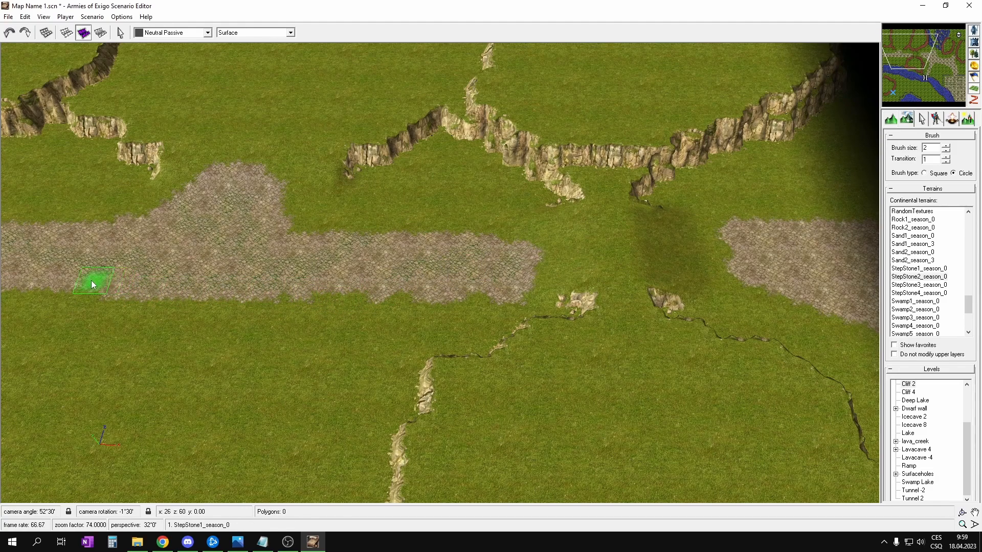
middle_click_drag(731, 302, 353, 271)
mouse_move(527, 268)
left_mouse_down()
mouse_move(628, 286)
mouse_move(719, 274)
left_mouse_up()
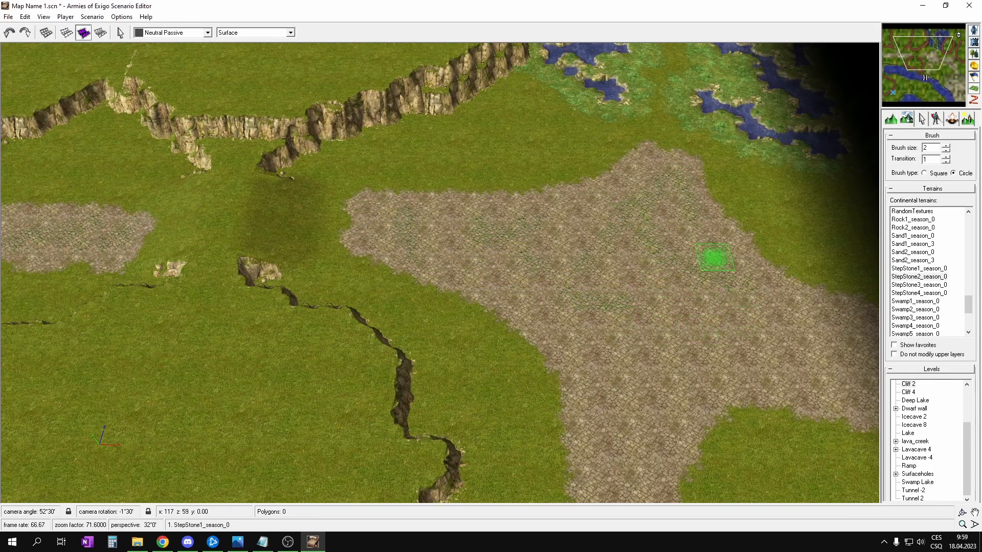
middle_click_drag(718, 275, 690, 245)
mouse_move(531, 210)
left_mouse_down()
mouse_move(472, 255)
mouse_move(478, 281)
mouse_move(468, 299)
left_mouse_up()
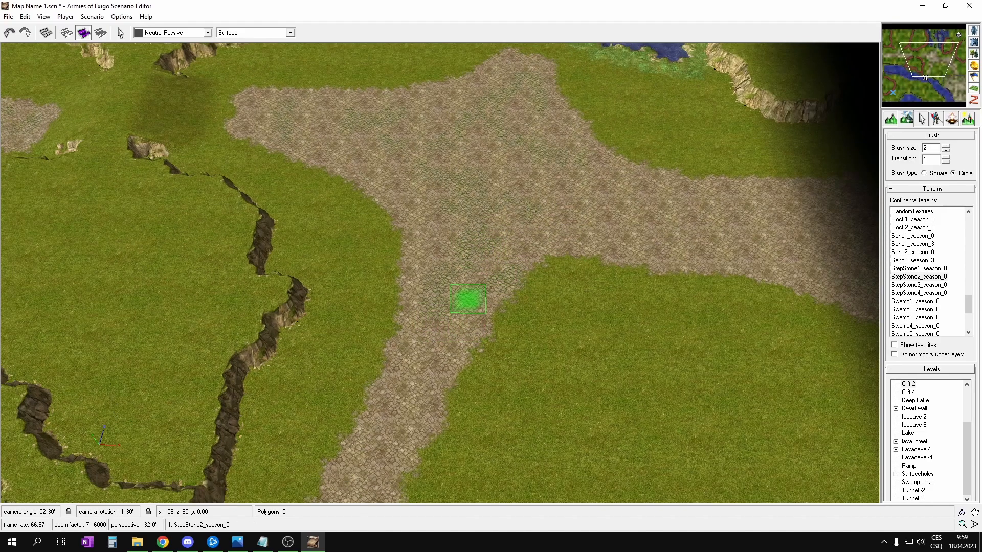
middle_click_drag(456, 340, 462, 255)
mouse_move(455, 271)
left_mouse_down()
mouse_move(384, 400)
mouse_move(399, 322)
left_mouse_up()
- Paint StepStone2_season_0 patches along the eastern road from the central junction to the walled courtyard's gate
middle_click_drag(660, 115, 511, 199)
mouse_move(524, 206)
left_mouse_down()
mouse_move(521, 218)
mouse_move(739, 247)
left_mouse_up()
middle_click_drag(739, 246, 499, 207)
mouse_move(670, 232)
left_mouse_down()
mouse_move(432, 220)
mouse_move(596, 300)
mouse_move(637, 155)
mouse_move(555, 177)
mouse_move(662, 240)
mouse_move(639, 333)
left_mouse_up()
middle_click_drag(736, 455, 614, 271)
mouse_move(717, 345)
left_mouse_down()
mouse_move(538, 195)
mouse_move(584, 162)
mouse_move(522, 111)
left_mouse_up()
middle_click_drag(542, 174, 659, 277)
mouse_move(537, 194)
left_mouse_down()
mouse_move(493, 211)
mouse_move(409, 157)
left_mouse_up()
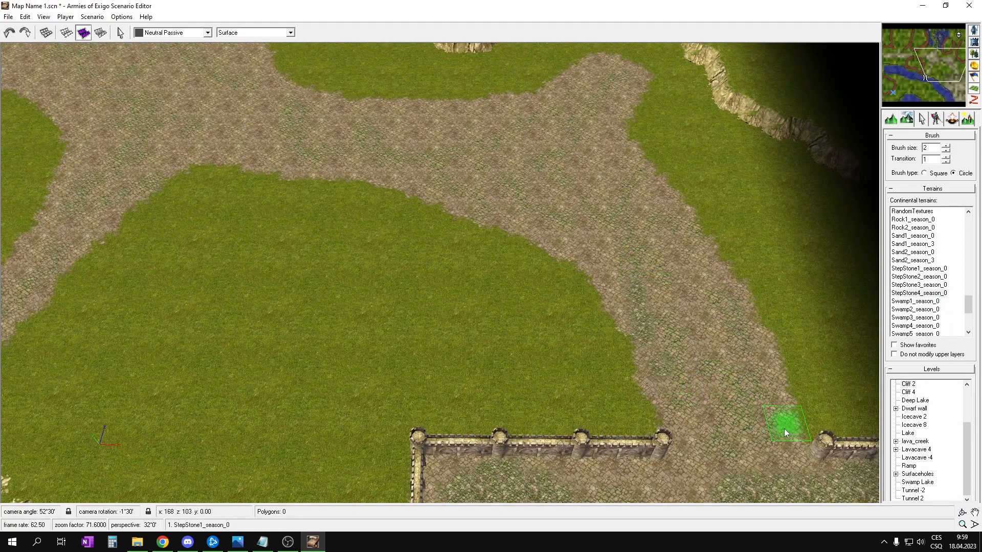
- Vary the eastern road between the courtyard gate and the junction with StepStone4_season_0 patches
mouse_move(612, 78)
left_mouse_down()
mouse_move(531, 197)
mouse_move(437, 127)
left_mouse_up()
middle_click_drag(437, 126, 644, 222)
mouse_move(639, 224)
left_mouse_down()
mouse_move(547, 203)
mouse_move(521, 145)
left_mouse_up()
middle_click_drag(723, 251, 547, 128)
middle_click_drag(726, 381, 680, 330)
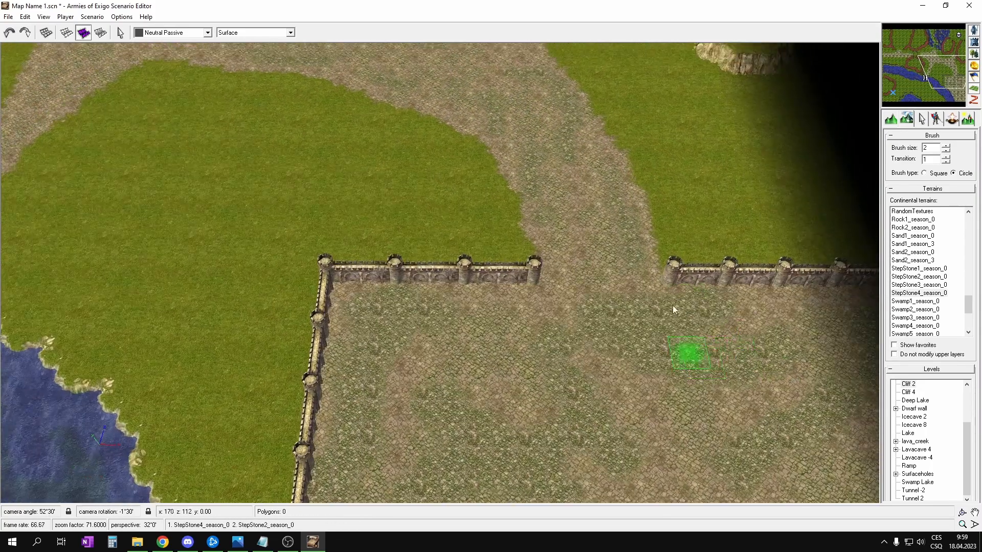
middle_click_drag(504, 191, 744, 361)
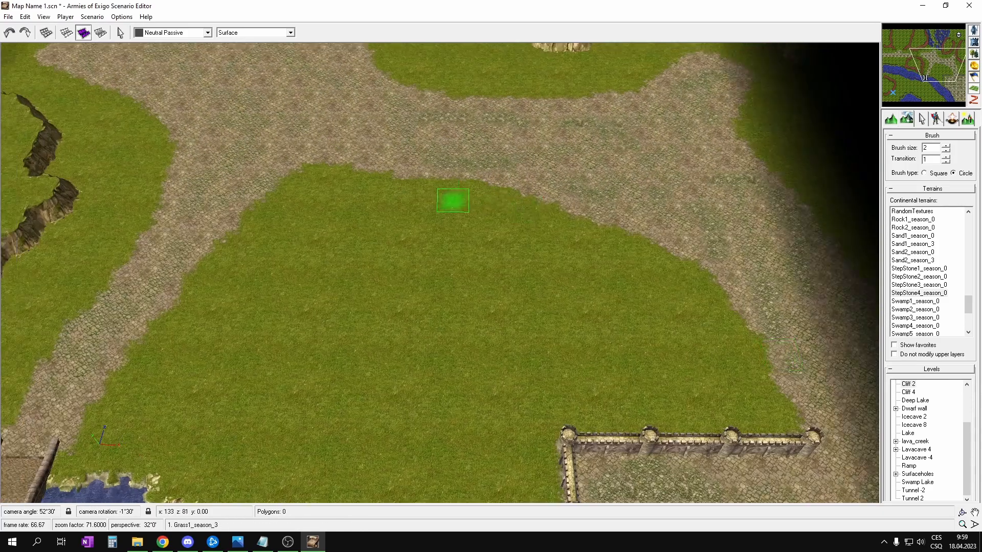
- Add StepStone4_season_0 patches to the central junction and the road toward the bridge
middle_click_drag(442, 193, 462, 199)
left_click_drag(369, 158, 233, 215)
middle_click_drag(279, 322, 303, 304)
mouse_move(262, 310)
left_mouse_down()
mouse_move(189, 363)
mouse_move(239, 299)
mouse_move(295, 74)
left_mouse_up()
middle_click_drag(371, 141, 435, 250)
mouse_move(398, 270)
left_mouse_down()
mouse_move(357, 143)
mouse_move(454, 127)
mouse_move(254, 117)
mouse_move(267, 122)
left_mouse_up()
- Paint StepStone4_season_0 patches from the junction's western end along the western road to the map's edge
middle_click_drag(260, 147, 391, 174)
mouse_move(392, 173)
left_mouse_down()
mouse_move(380, 204)
mouse_move(332, 207)
left_mouse_up()
middle_click_drag(167, 160, 342, 192)
mouse_move(341, 192)
left_mouse_down()
mouse_move(351, 165)
mouse_move(366, 244)
mouse_move(187, 210)
left_mouse_up()
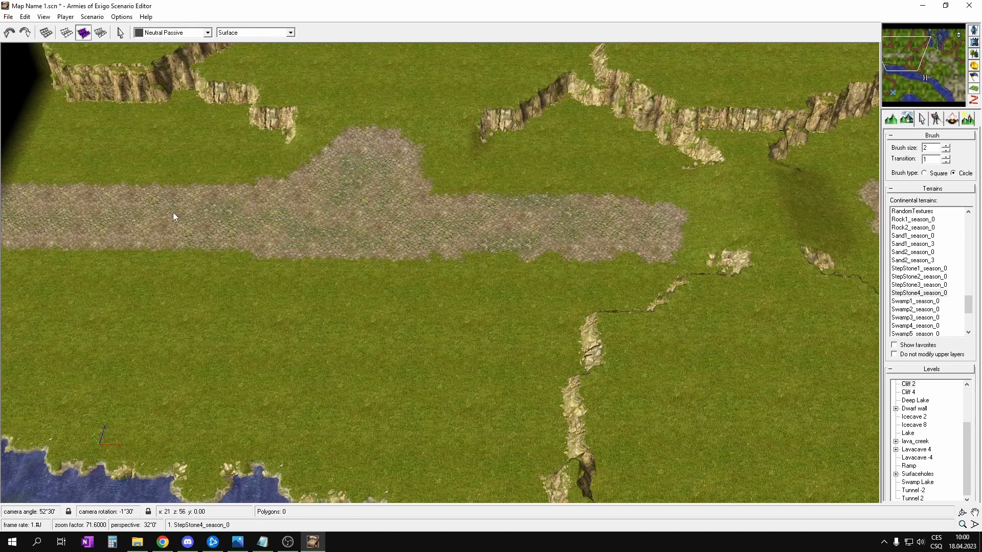
middle_click_drag(199, 195, 324, 203)
mouse_move(324, 204)
left_mouse_down()
mouse_move(176, 230)
mouse_move(128, 213)
left_mouse_up()
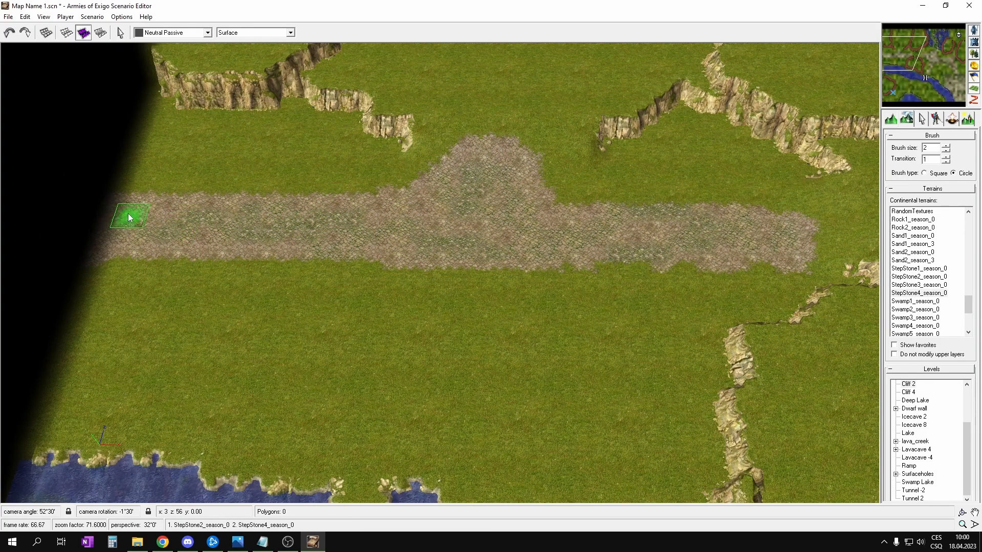
- Paint a short StepStone1_season_0 path from the bridge's southern end, heading southwest
left_click(926, 80)
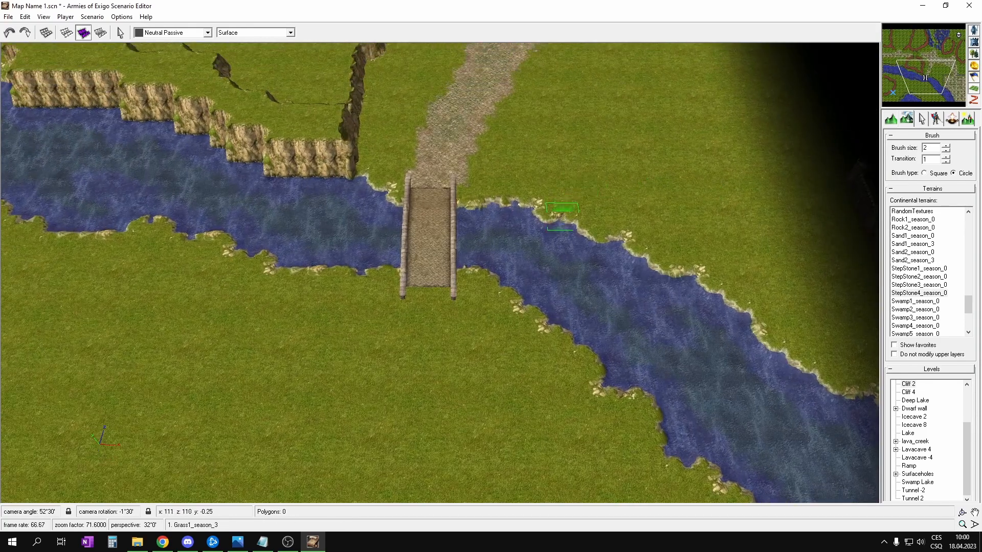
scroll(449, 226, "up", 5)
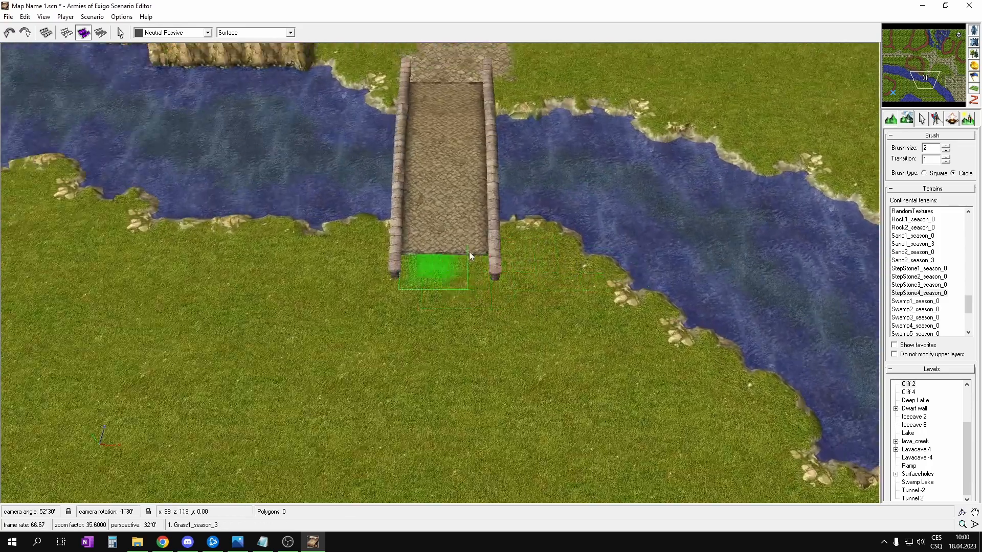
left_click(926, 271)
middle_click_drag(403, 317, 446, 216)
scroll(445, 215, "down", 2)
scroll(446, 216, "down", 3)
middle_click_drag(547, 213, 463, 255)
scroll(460, 256, "up", 4)
mouse_move(411, 310)
left_mouse_down()
mouse_move(350, 286)
mouse_move(357, 336)
mouse_move(405, 367)
left_mouse_up()
mouse_move(357, 362)
left_mouse_down()
mouse_move(329, 382)
mouse_move(330, 392)
mouse_move(351, 389)
mouse_move(319, 398)
left_mouse_up()
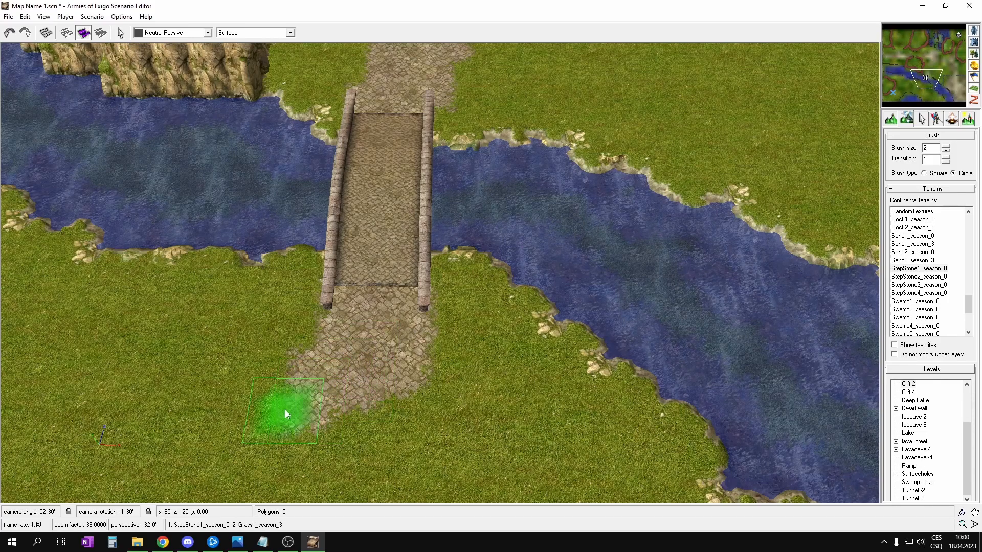
- Look over the map, from the northeastern corner past the courtyard and river to the northwestern plateau
scroll(568, 300, "down", 2)
scroll(572, 132, "down", 2)
middle_click_drag(573, 132, 573, 321)
middle_click_drag(647, 216, 686, 199)
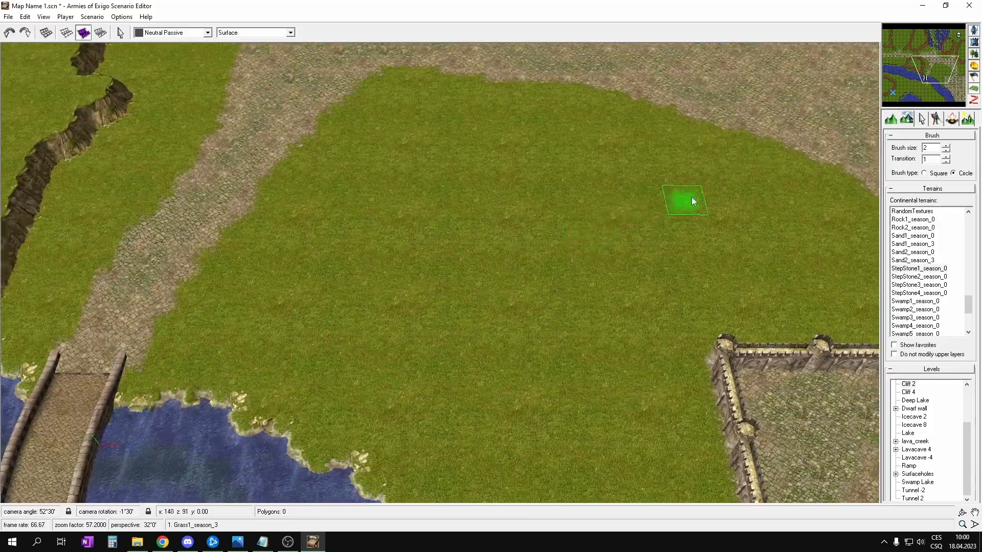
left_click(940, 53)
left_click(923, 49)
left_click(959, 40)
scroll(652, 193, "up", 1)
middle_click_drag(653, 193, 523, 225)
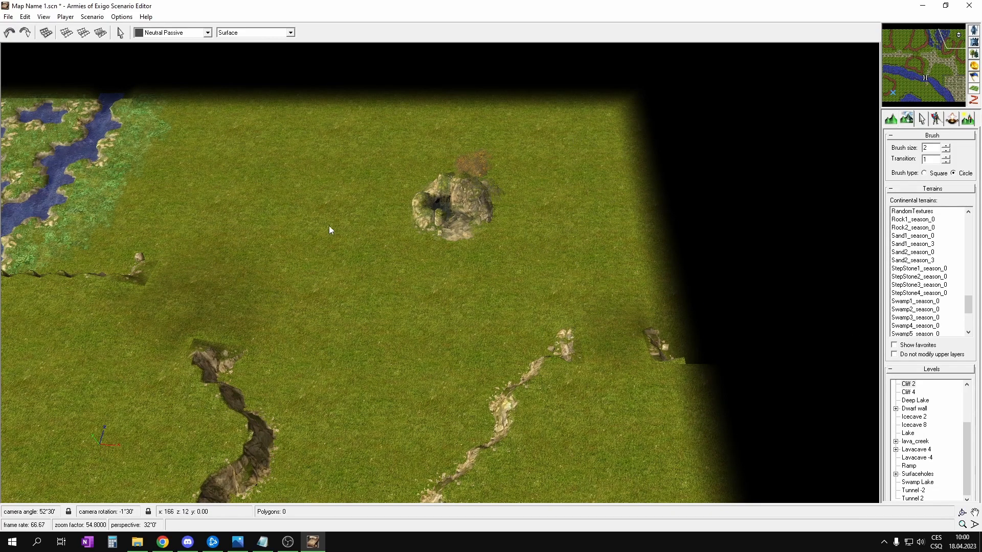
middle_click_drag(393, 342, 603, 132)
middle_click_drag(461, 450, 527, 123)
scroll(489, 397, "down", 2)
middle_click_drag(517, 450, 463, 349)
scroll(463, 349, "down", 1)
middle_click_drag(322, 469, 473, 341)
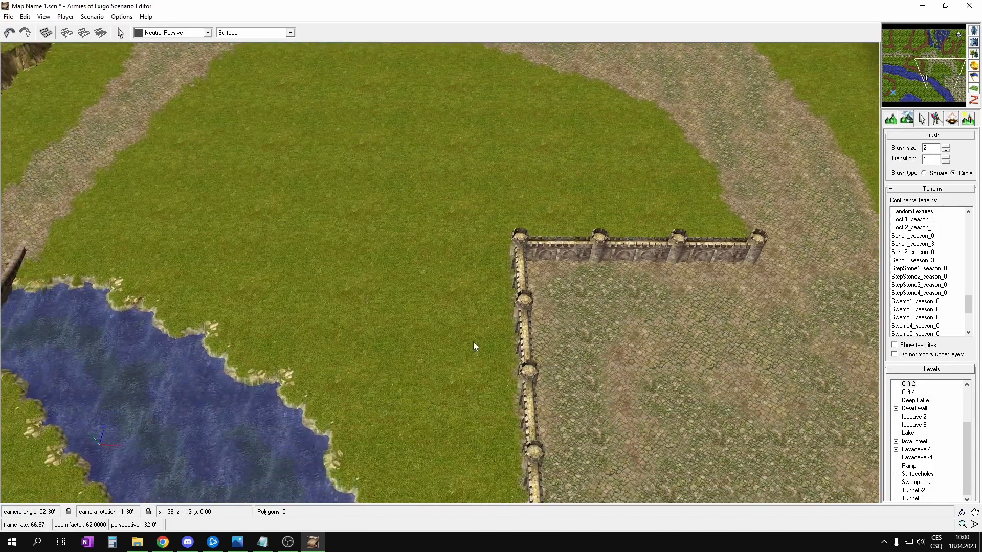
middle_click_drag(146, 492, 333, 378)
middle_click_drag(107, 468, 330, 396)
middle_click_drag(133, 486, 312, 317)
middle_click_drag(194, 337, 305, 394)
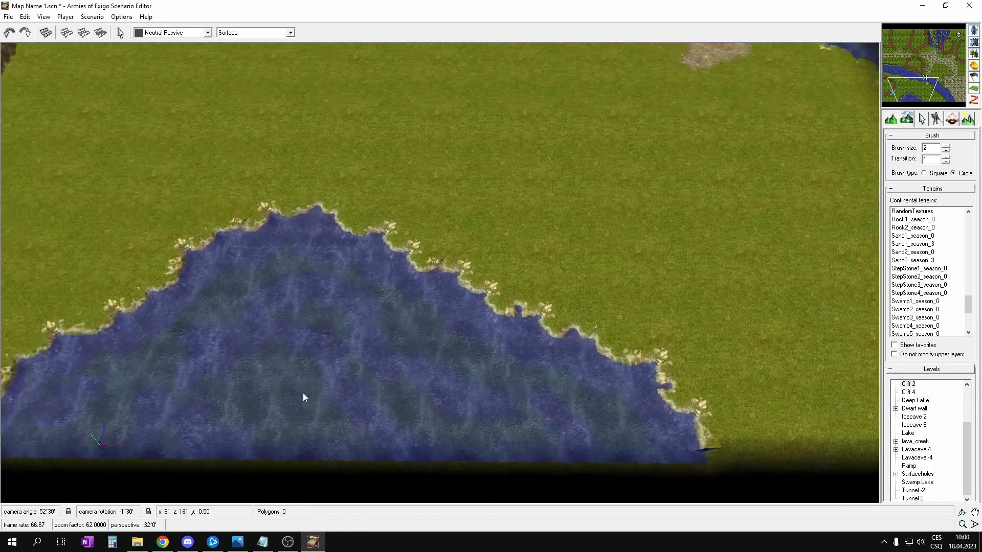
middle_click_drag(225, 169, 307, 470)
middle_click_drag(415, 131, 511, 328)
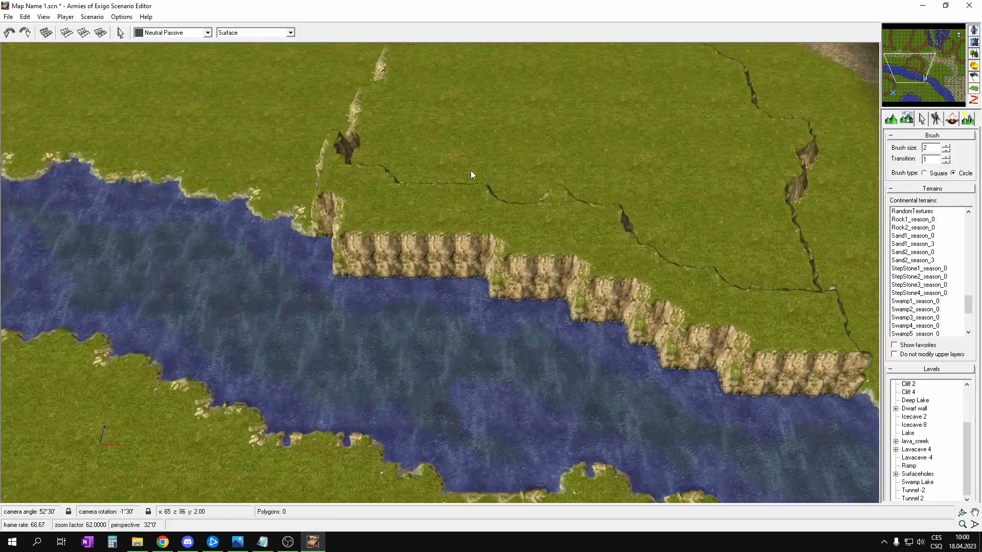
middle_click_drag(471, 171, 655, 455)
middle_click_drag(416, 212, 503, 460)
middle_click_drag(390, 108, 442, 286)
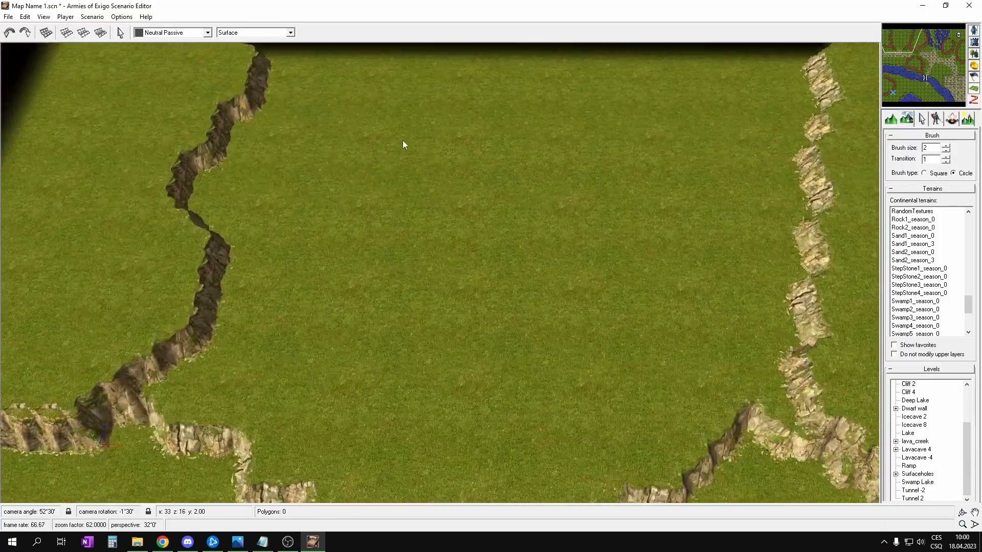
middle_click_drag(454, 232, 267, 138)
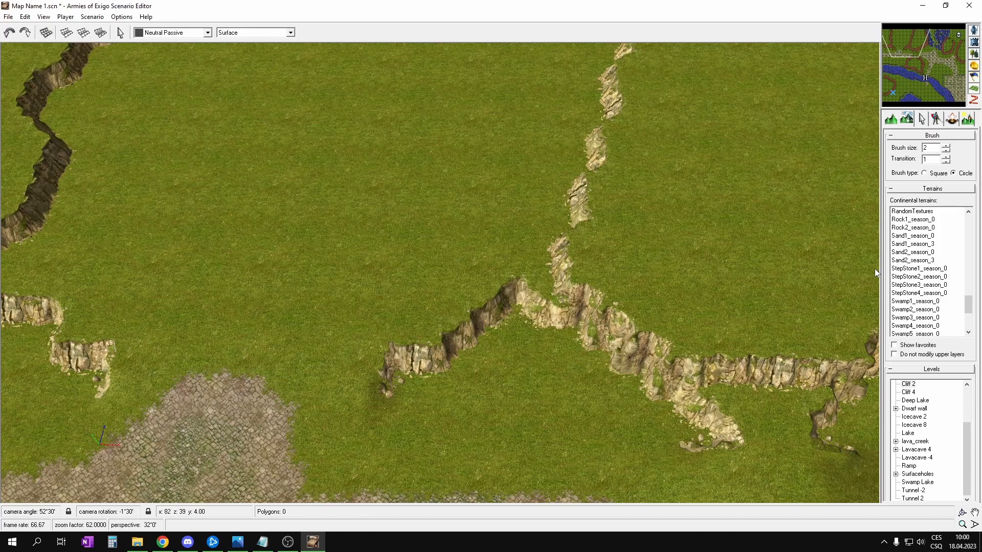
- Browse the continental terrains, previewing grass textures such as Grass7_season_0 and Grass9_season_0, and the Icecave textures
scroll(931, 287, "down", 3)
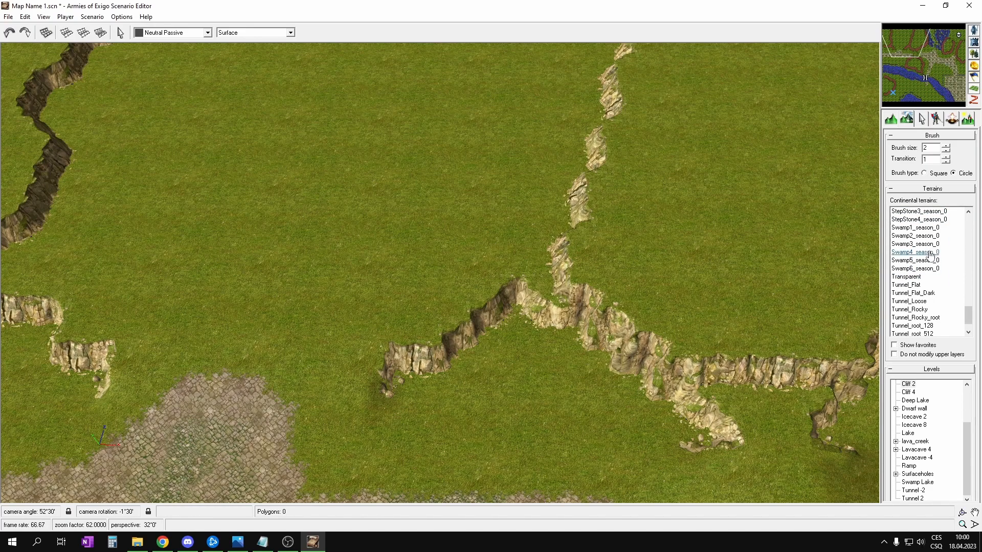
scroll(951, 276, "up", 2)
scroll(920, 239, "up", 10)
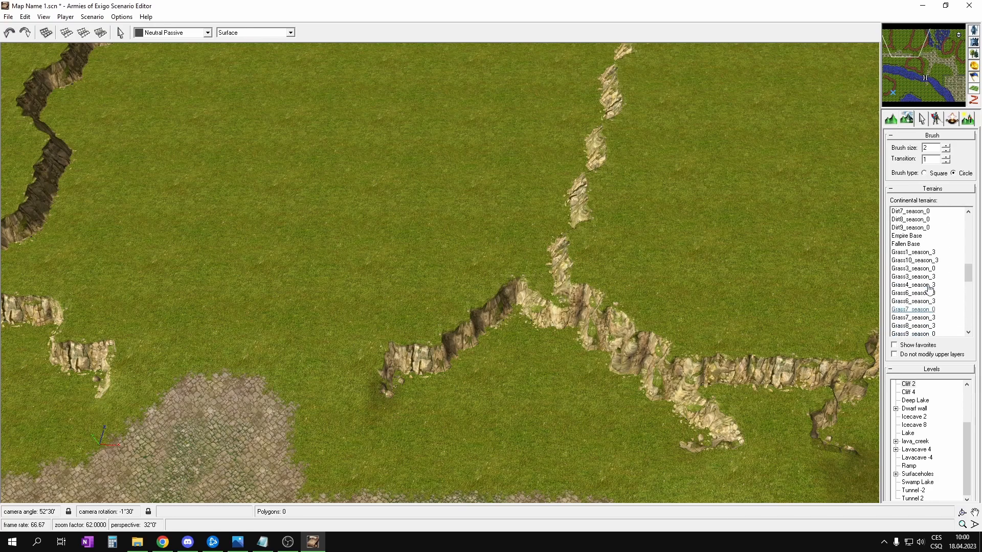
left_click(925, 277)
left_click(922, 310)
scroll(922, 315, "down", 4)
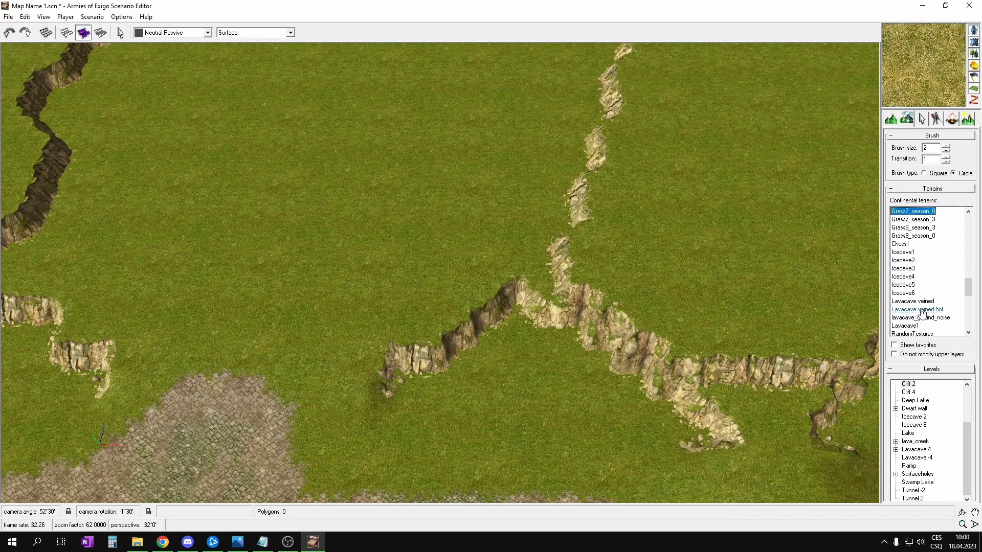
left_click(918, 236)
scroll(921, 247, "down", 1)
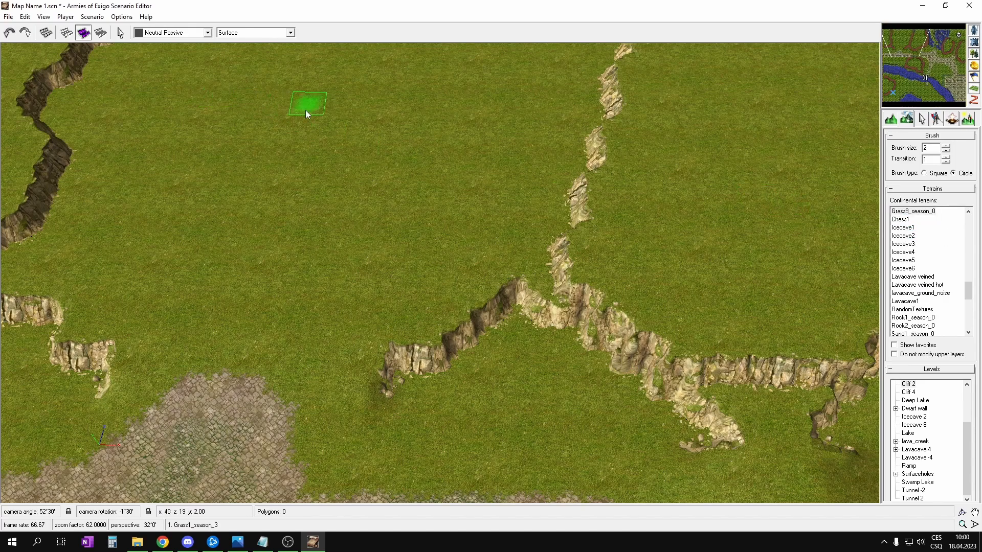
left_click(908, 230)
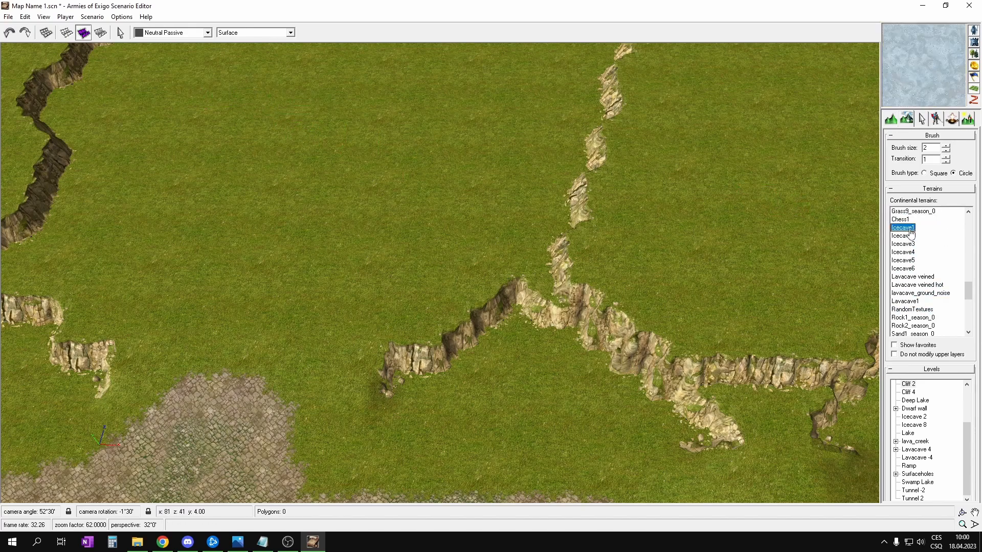
left_click(903, 243)
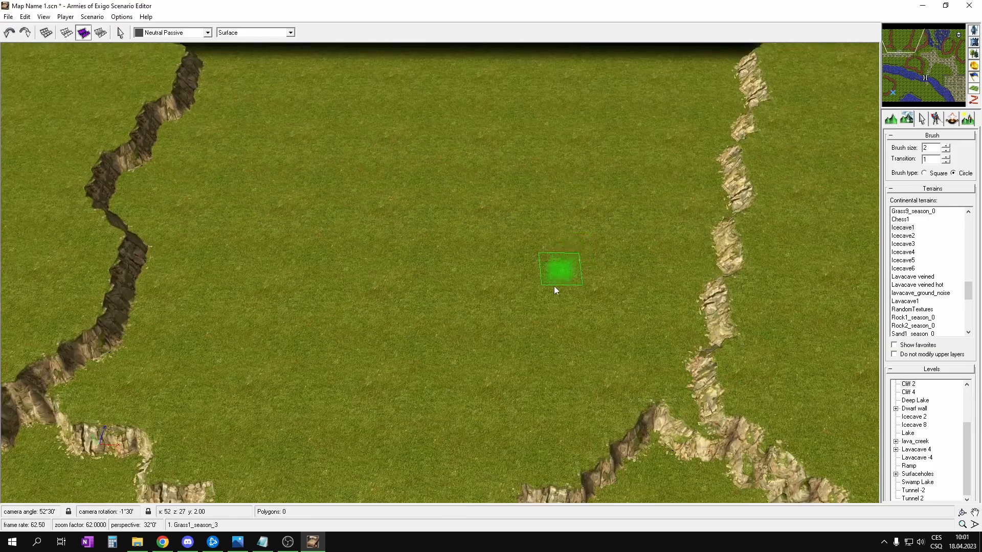
key("Down")
key("Down")
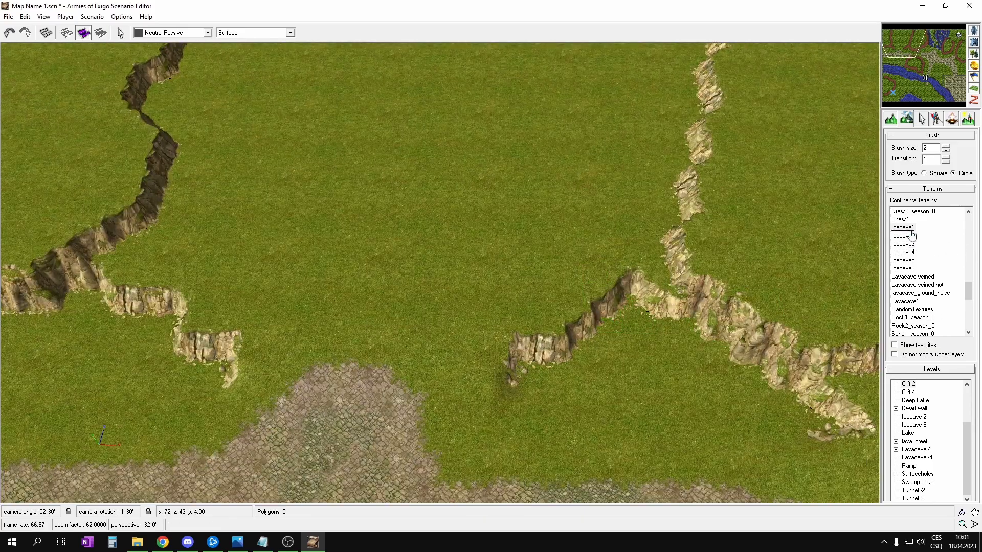
- Paint a large Icecave1 area on the northwestern plateau between the two cliff lines, using a brush size of 10
left_click(911, 230)
middle_click_drag(427, 163, 448, 244)
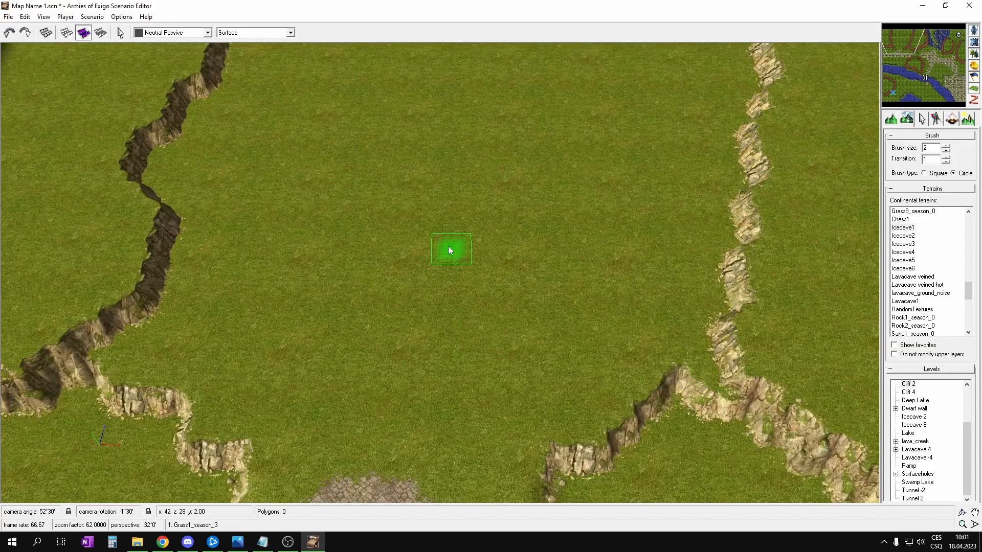
scroll(450, 247, "up", 8, "ctrl")
scroll(432, 207, "down", 3)
mouse_move(358, 123)
left_mouse_down()
mouse_move(332, 88)
mouse_move(316, 148)
mouse_move(275, 183)
mouse_move(329, 260)
mouse_move(314, 256)
mouse_move(342, 266)
left_mouse_up()
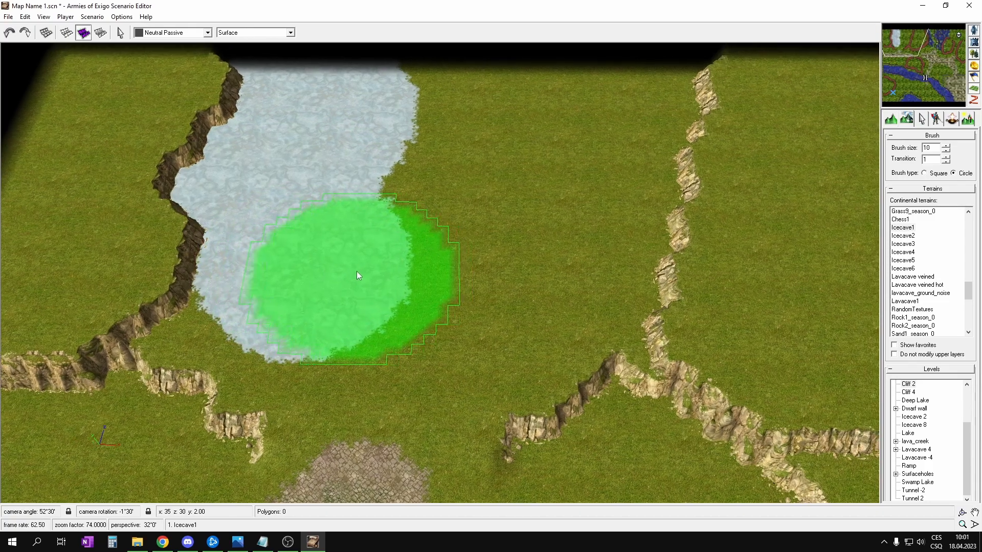
mouse_move(469, 84)
left_mouse_down()
mouse_move(423, 135)
mouse_move(435, 270)
mouse_move(456, 297)
mouse_move(465, 250)
mouse_move(342, 263)
mouse_move(273, 256)
left_mouse_up()
- Extend the ice area's southern edge with Icecave1, using a brush size of 4
scroll(388, 242, "down", 6)
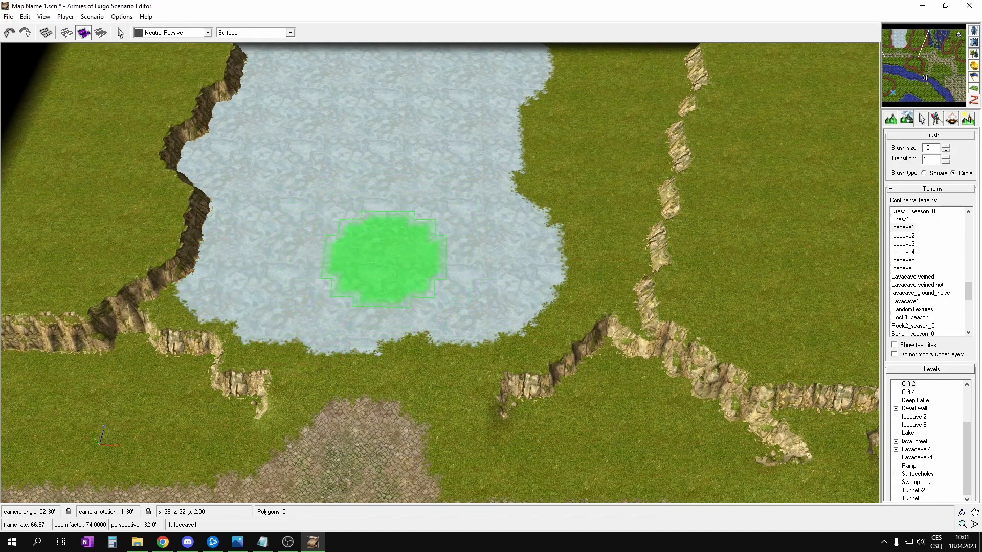
left_click_drag(205, 297, 281, 322)
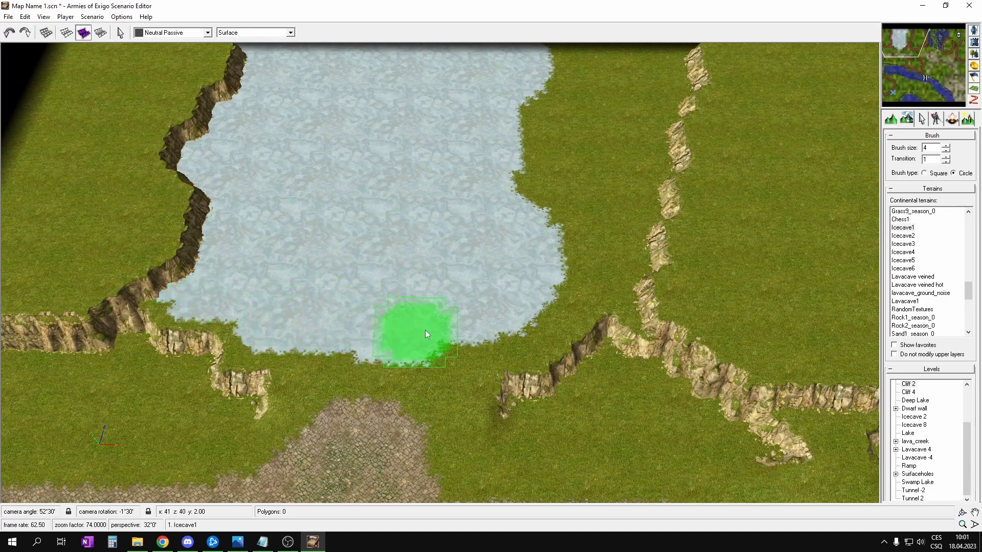
left_click_drag(423, 331, 457, 330)
middle_click_drag(460, 267, 405, 298)
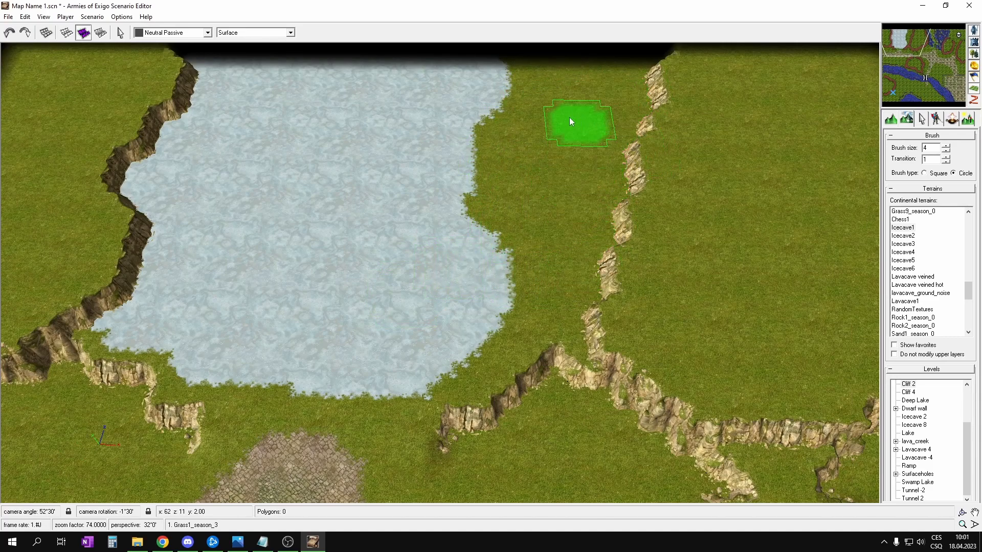
middle_click_drag(570, 246, 557, 241)
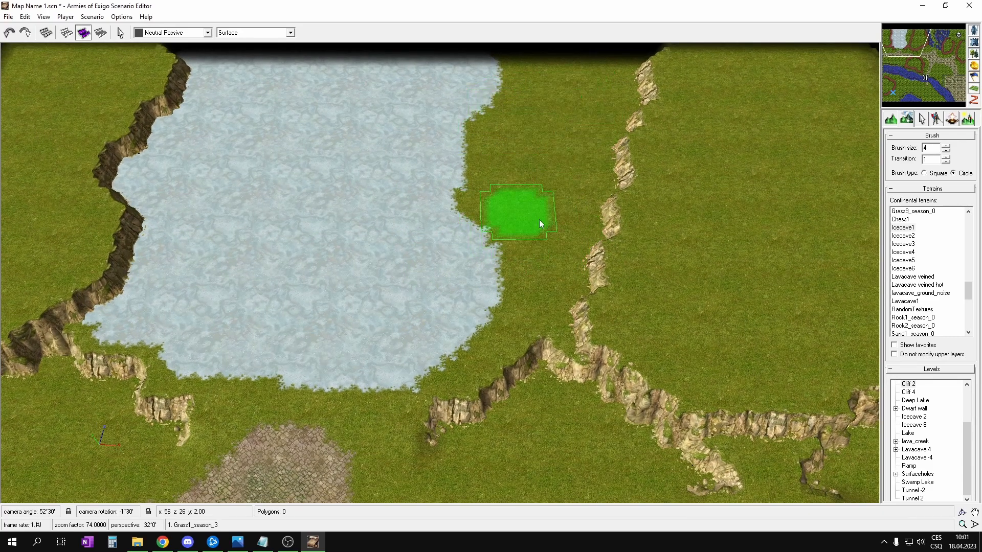
- Paint an Icecave5 border along the ice area's southern and eastern edges, using a brush size of 2
left_click(910, 237)
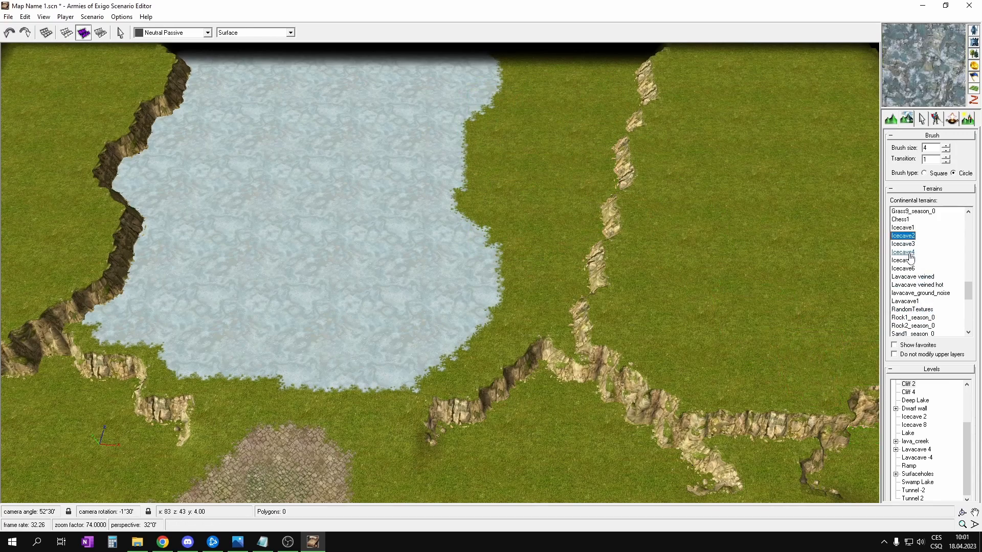
left_click(909, 260)
left_click(904, 269)
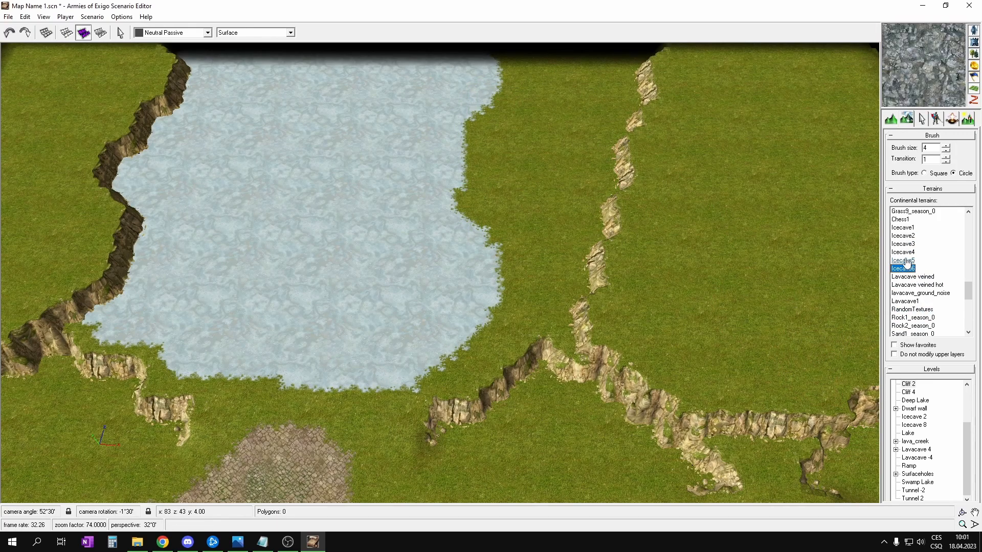
left_click(908, 261)
key("1")
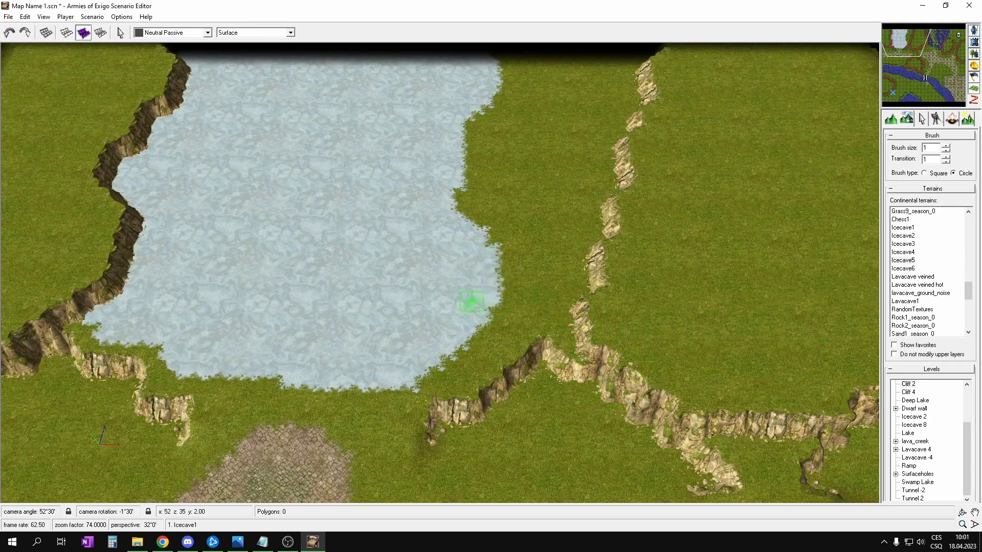
right_click_drag(483, 322, 499, 298)
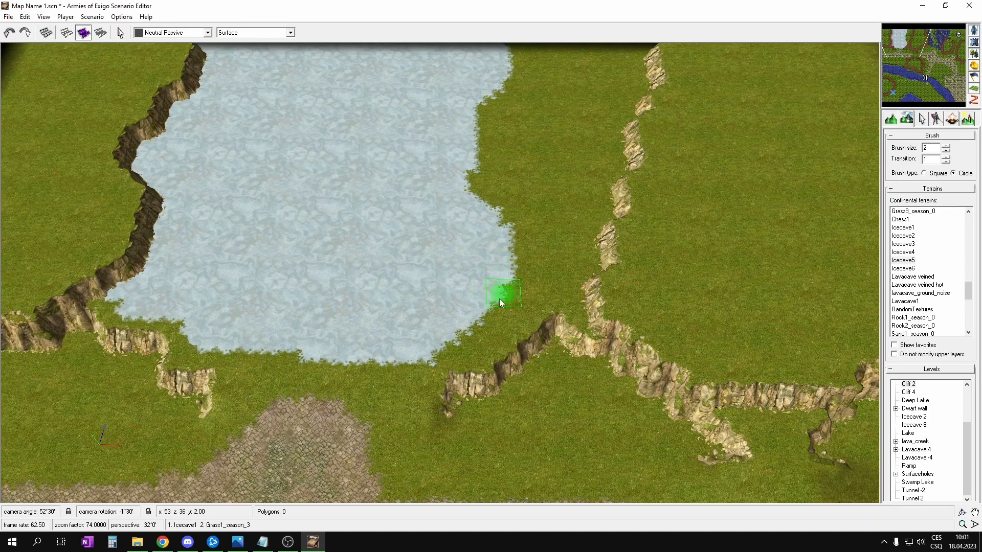
left_click_drag(397, 352, 204, 336)
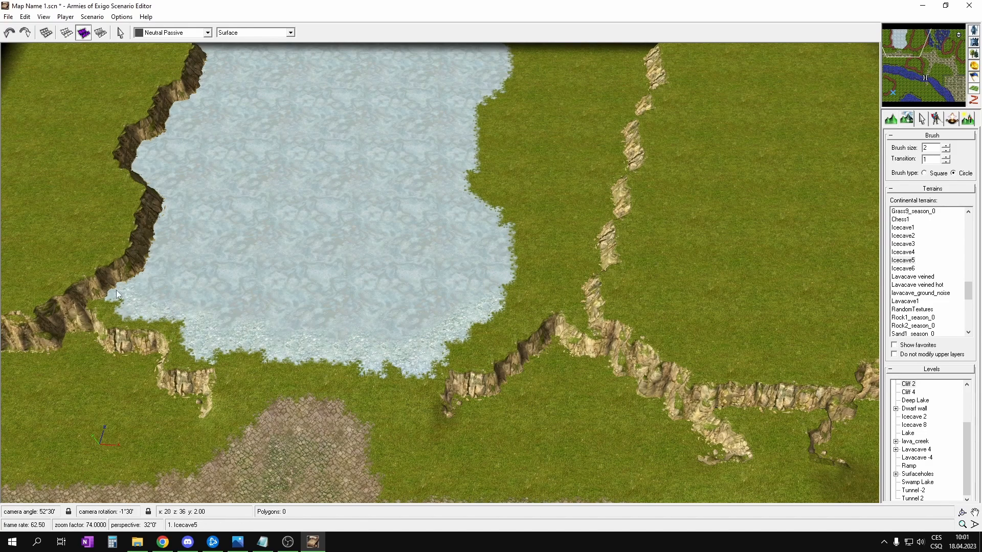
right_click_drag(510, 242, 487, 380)
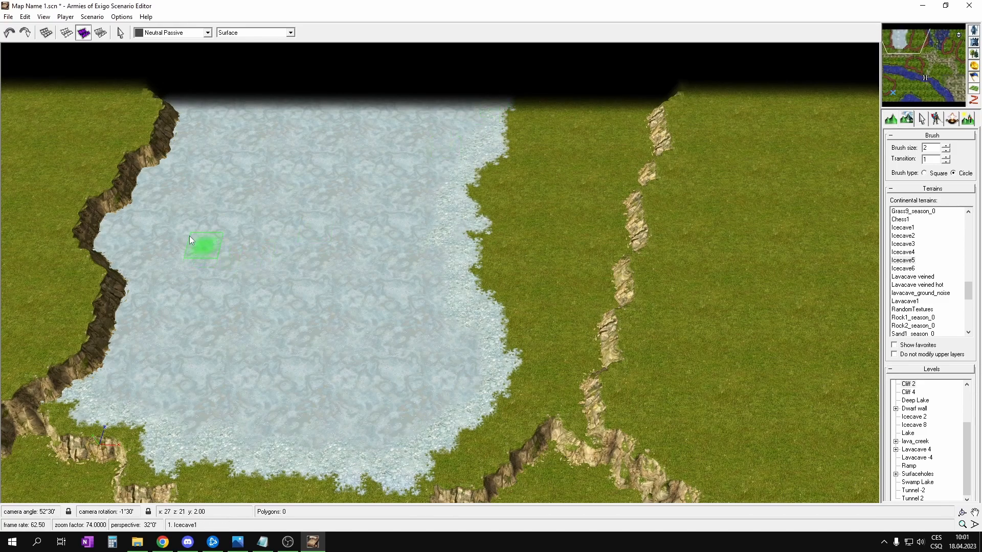
- Scatter irregular Icecave5 patches across the interior of the ice area with the size 2 brush
right_click_drag(193, 240, 262, 253)
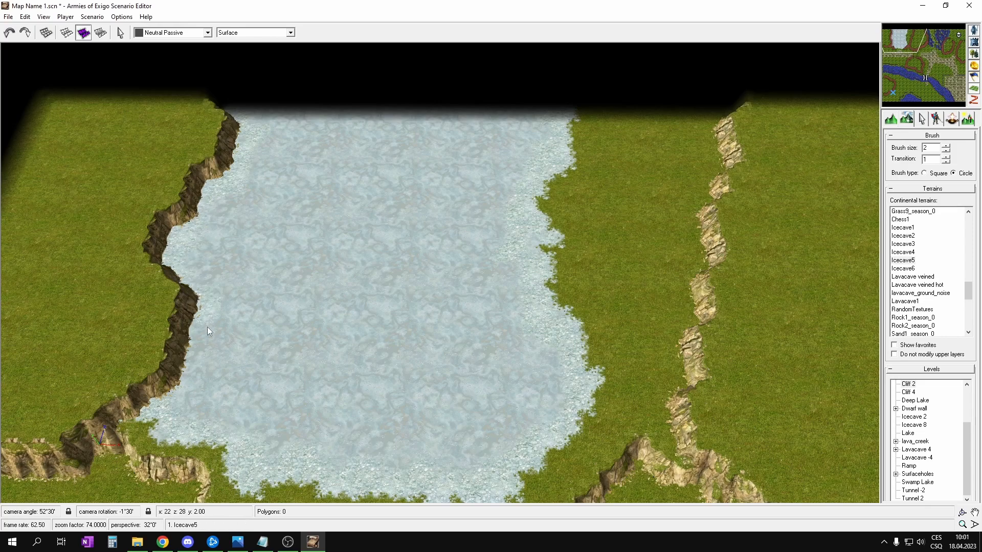
mouse_move(279, 316)
left_mouse_down()
mouse_move(308, 370)
mouse_move(282, 350)
mouse_move(212, 352)
mouse_move(309, 389)
left_mouse_up()
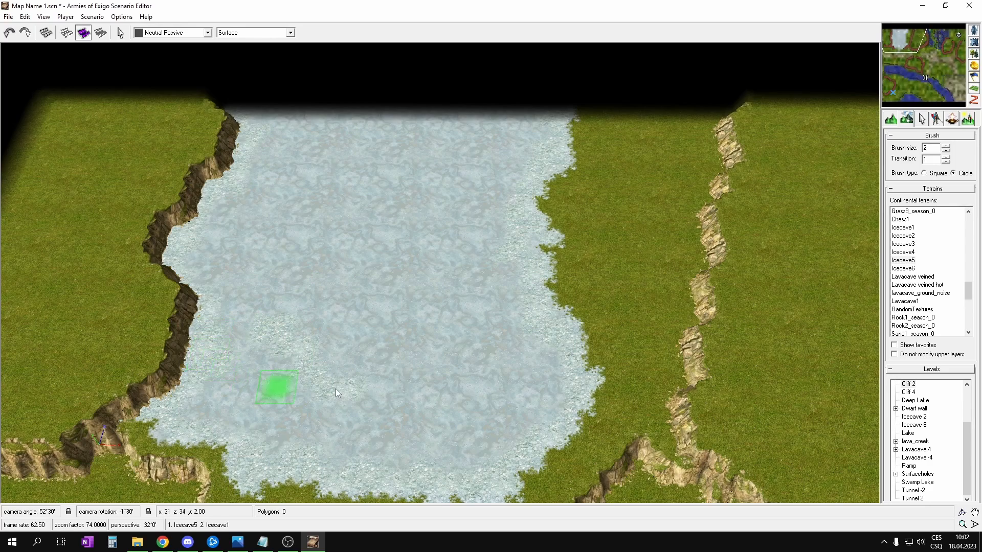
mouse_move(354, 258)
left_mouse_down()
mouse_move(366, 255)
mouse_move(314, 255)
mouse_move(260, 216)
left_mouse_up()
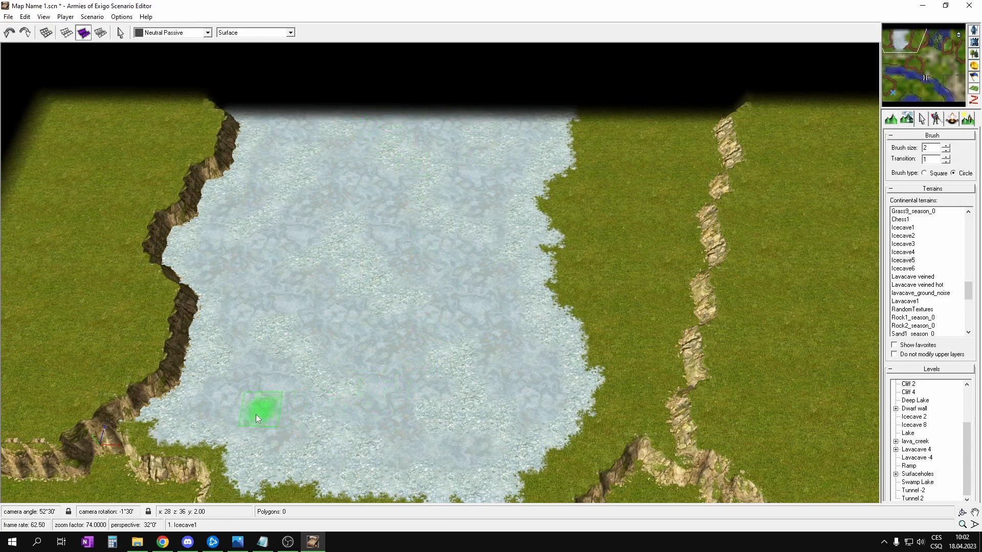
key("Down")
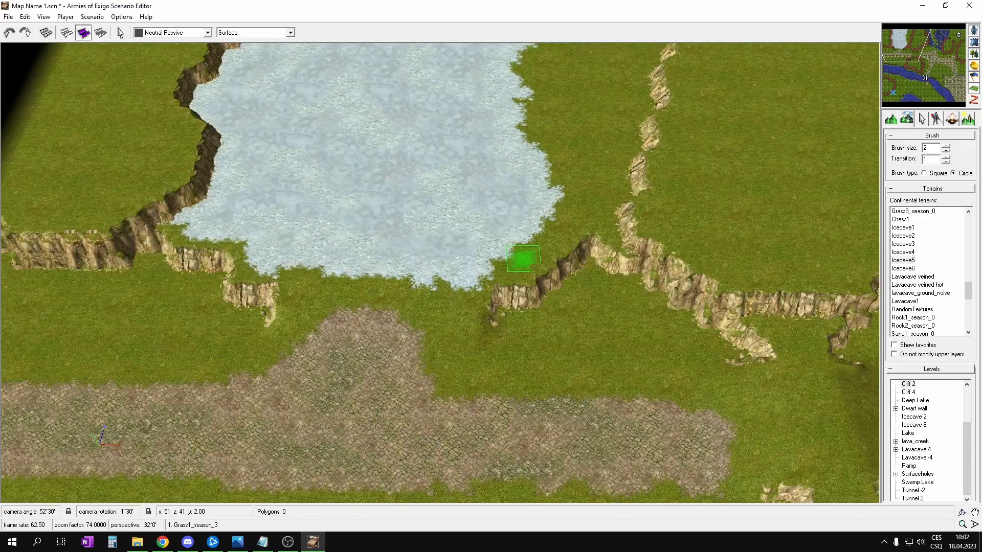
key("Up")
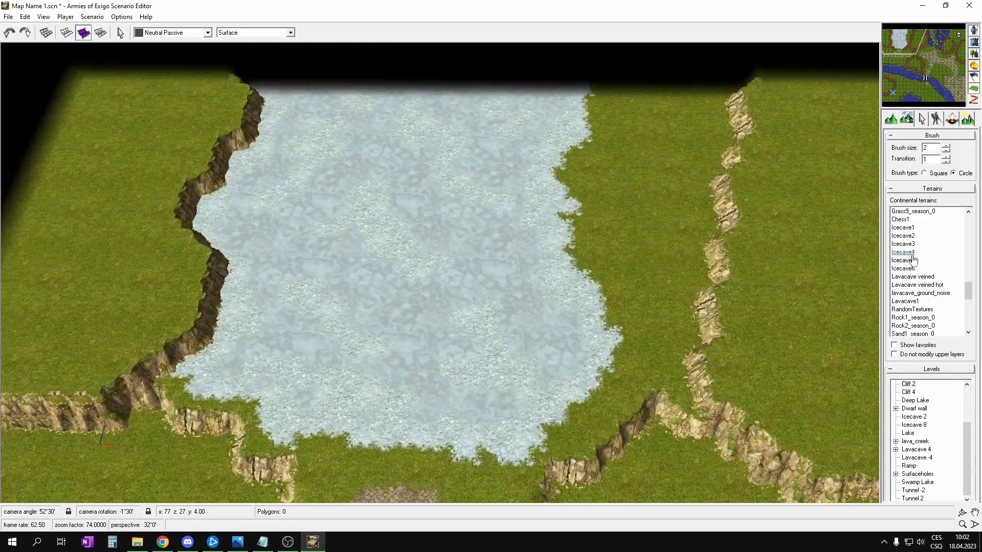
- Paint several irregular Icecave4 patches throughout the ice area, from its northern end to its southeastern part
left_click(911, 269)
left_click(907, 254)
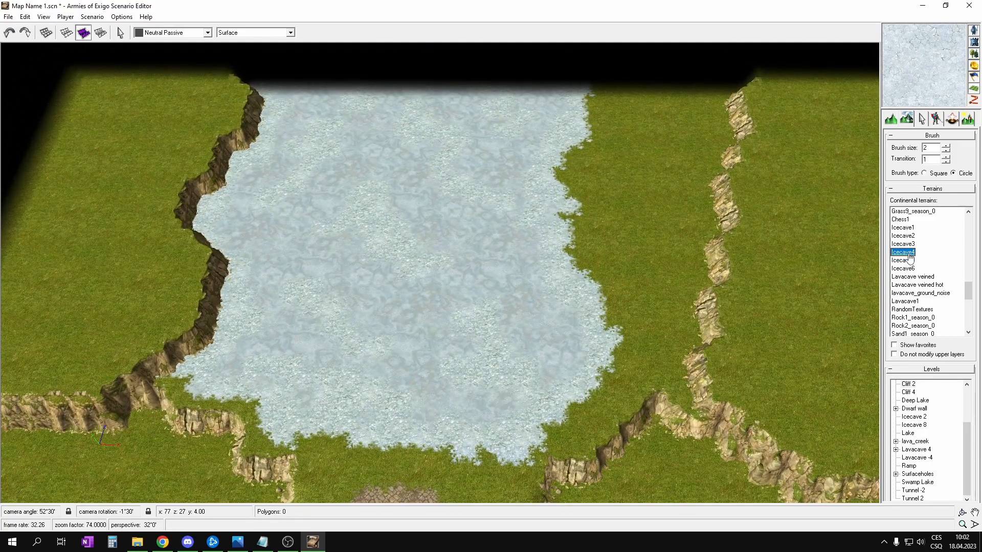
scroll(481, 278, "up", 2)
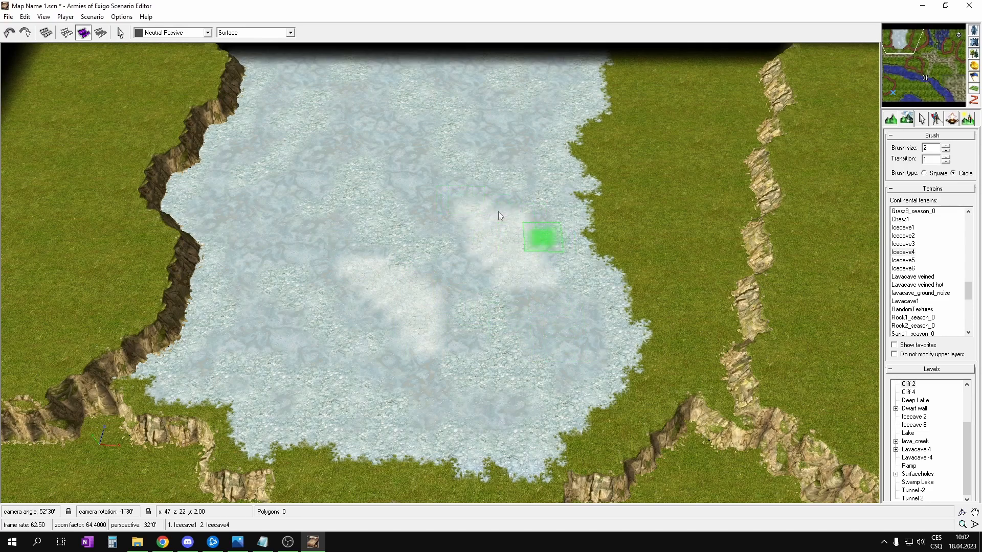
middle_click_drag(438, 143, 477, 191)
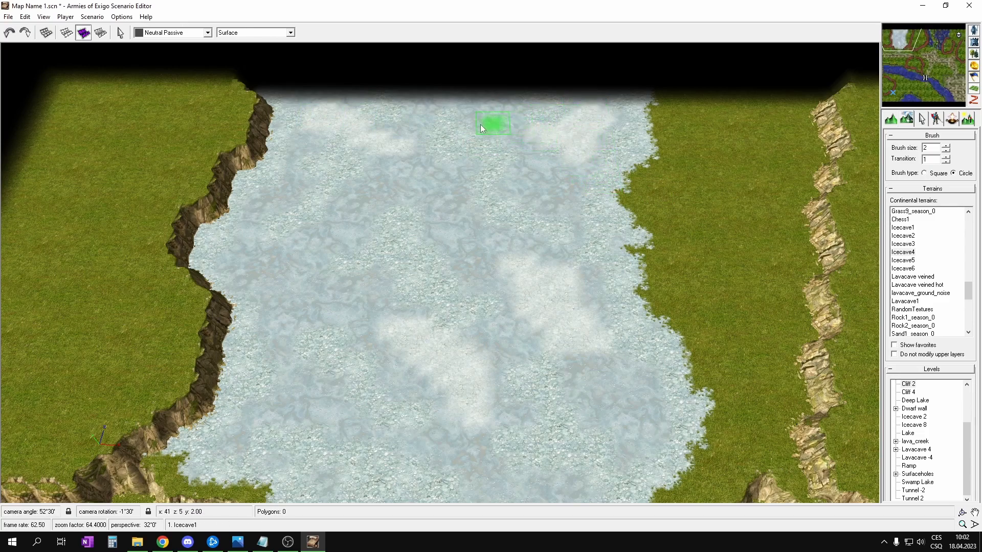
left_click_drag(275, 262, 298, 289)
middle_click_drag(452, 455, 434, 368)
left_click_drag(292, 292, 340, 331)
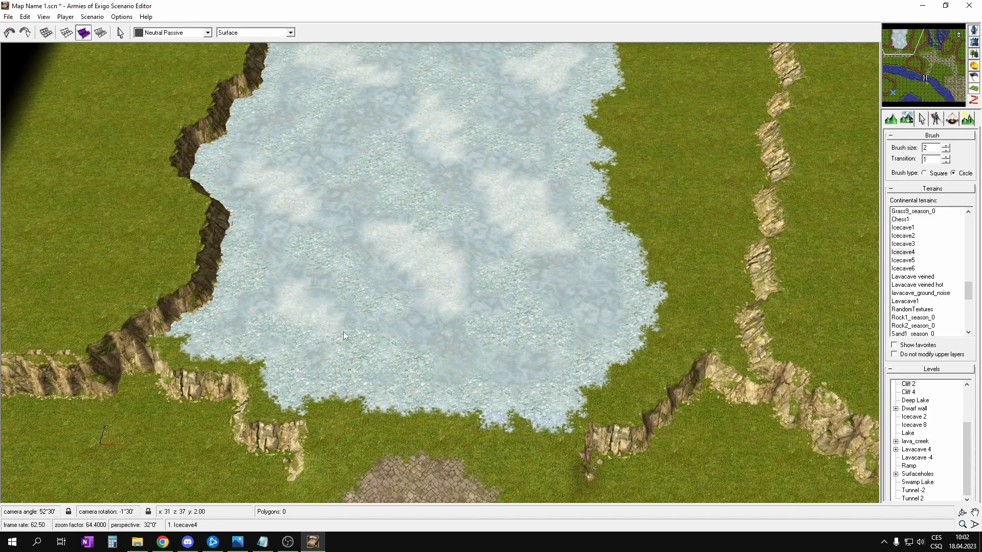
middle_click_drag(470, 246, 464, 244)
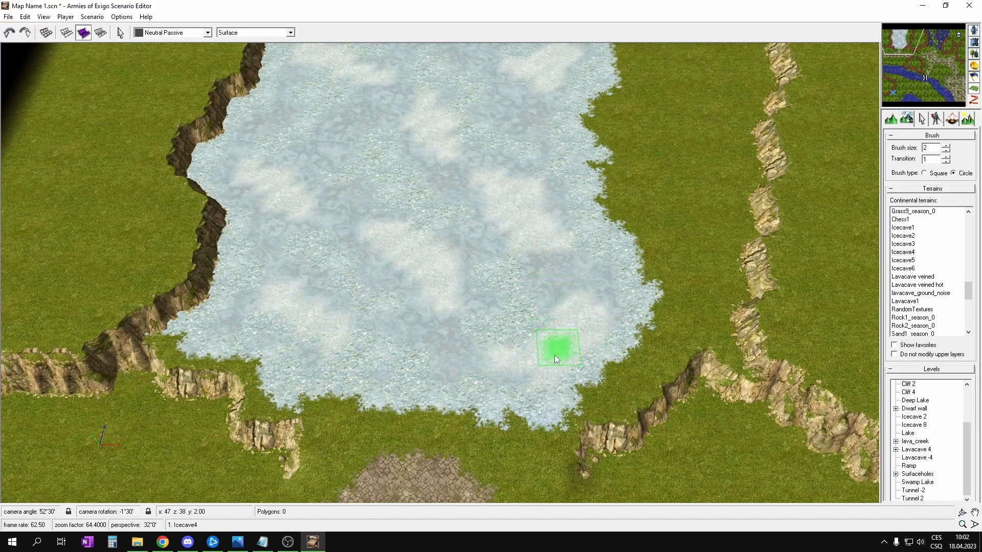
middle_click_drag(661, 243, 570, 251)
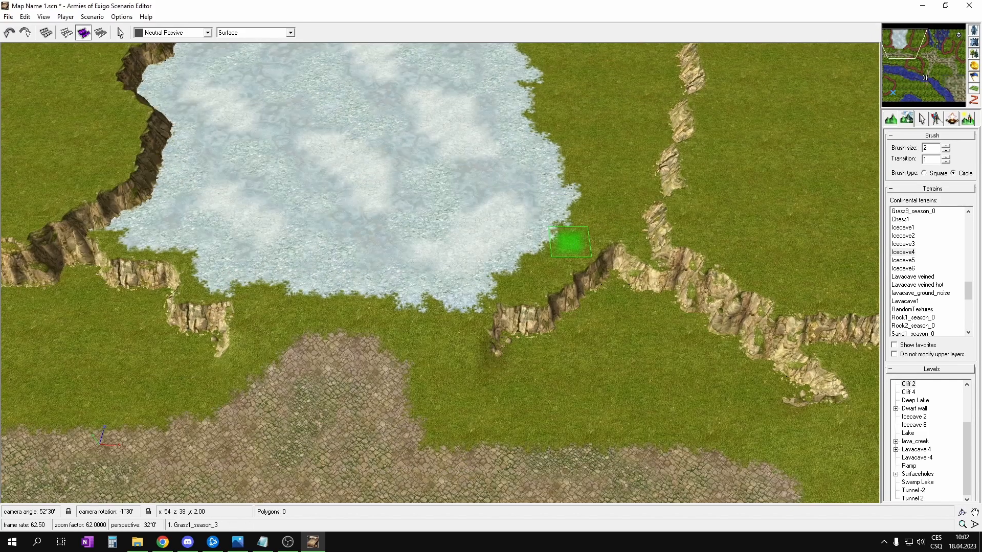
- Browse the continental grass terrains, previewing the textures from Grass1_season_3 through Grass9_season_0
scroll(568, 252, "down", 4)
middle_click_drag(479, 226, 458, 300)
scroll(706, 271, "up", 3)
scroll(380, 332, "up", 2)
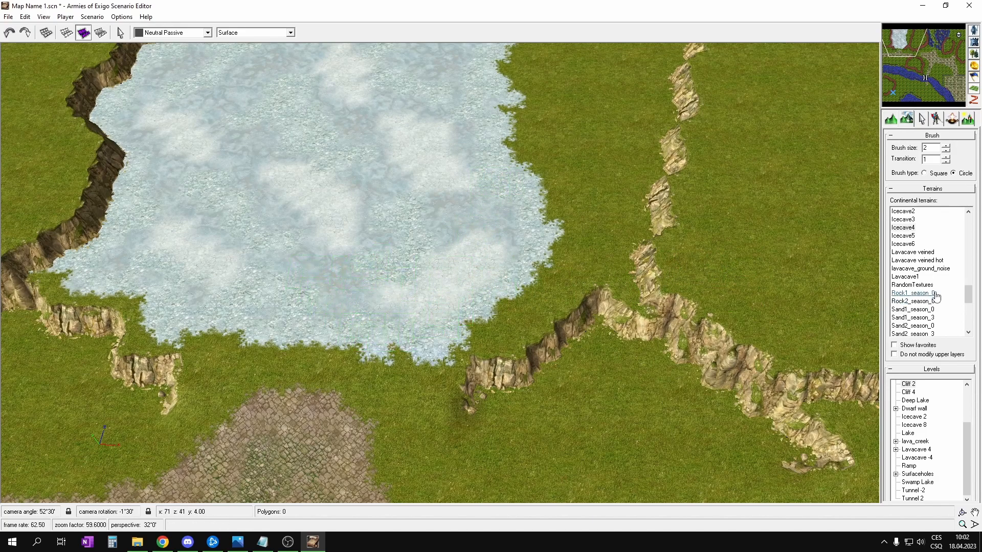
scroll(935, 299, "up", 4)
left_click(913, 228)
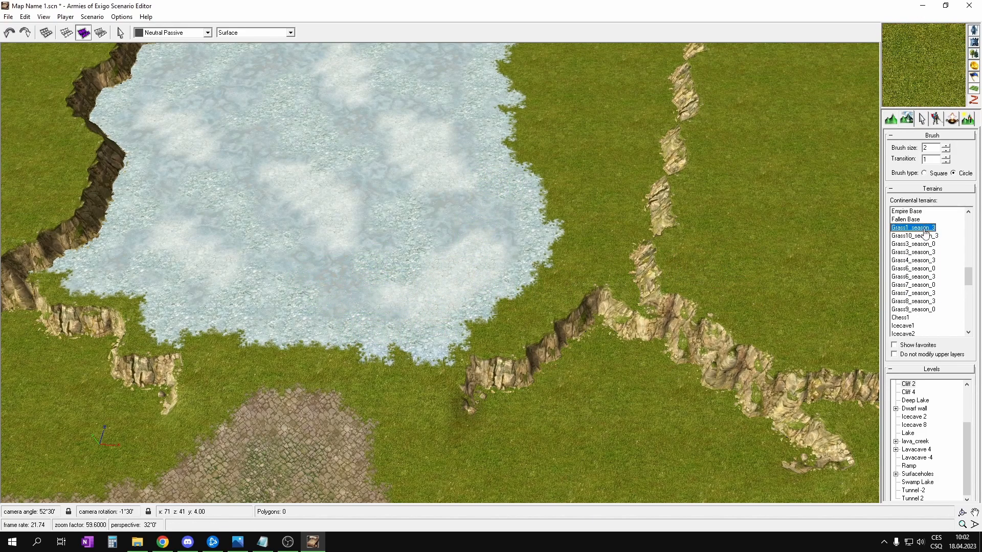
scroll(736, 271, "down", 4)
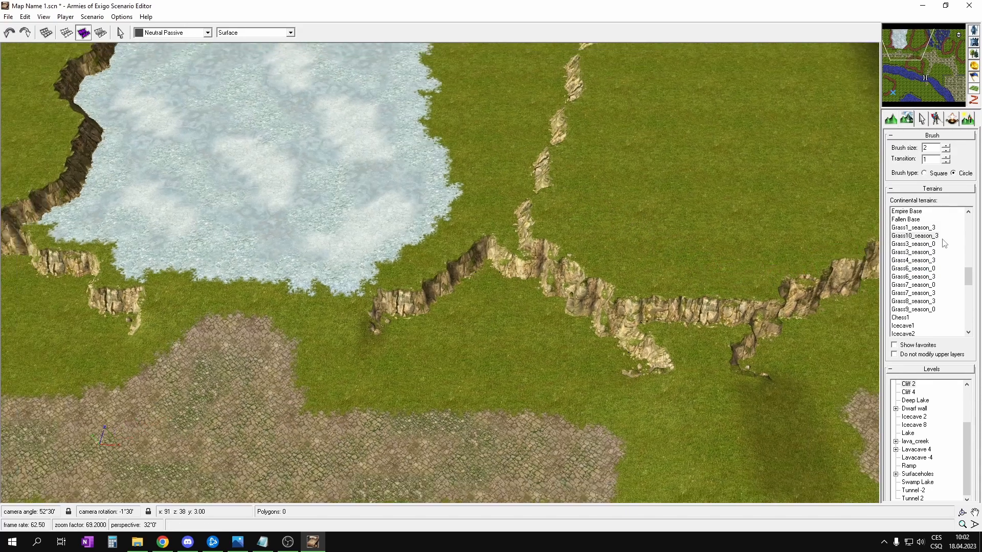
left_click(928, 245)
left_click(928, 260)
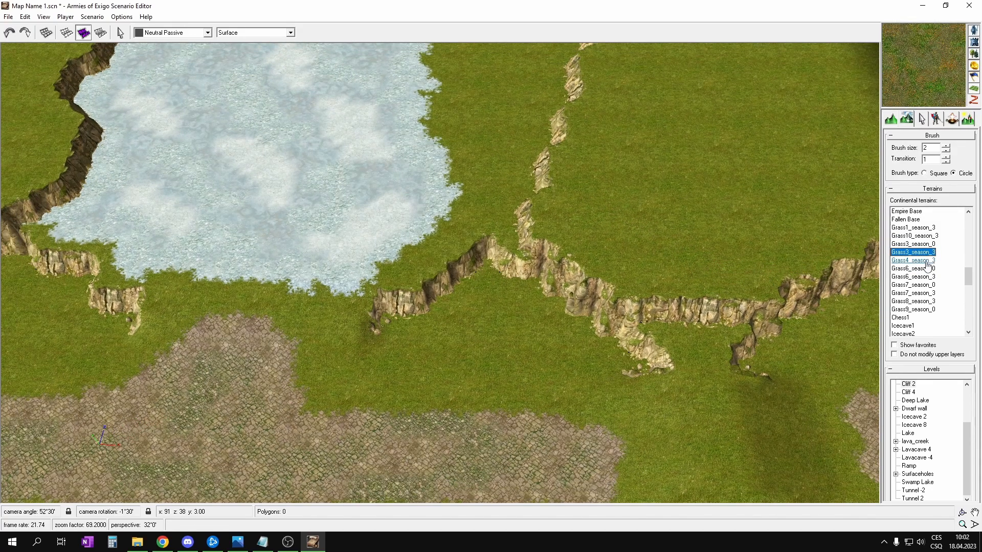
left_click(924, 269)
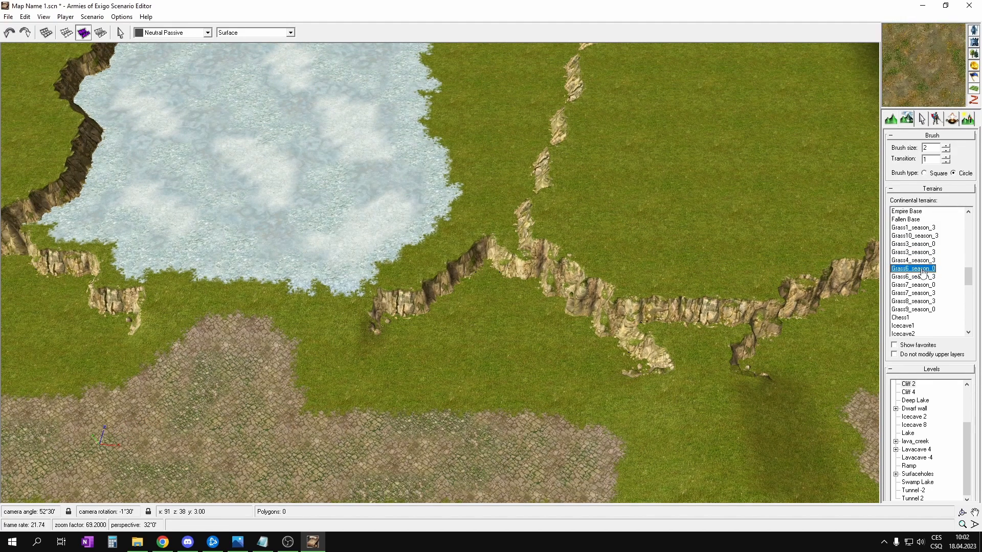
left_click(922, 279)
left_click(923, 286)
left_click(923, 294)
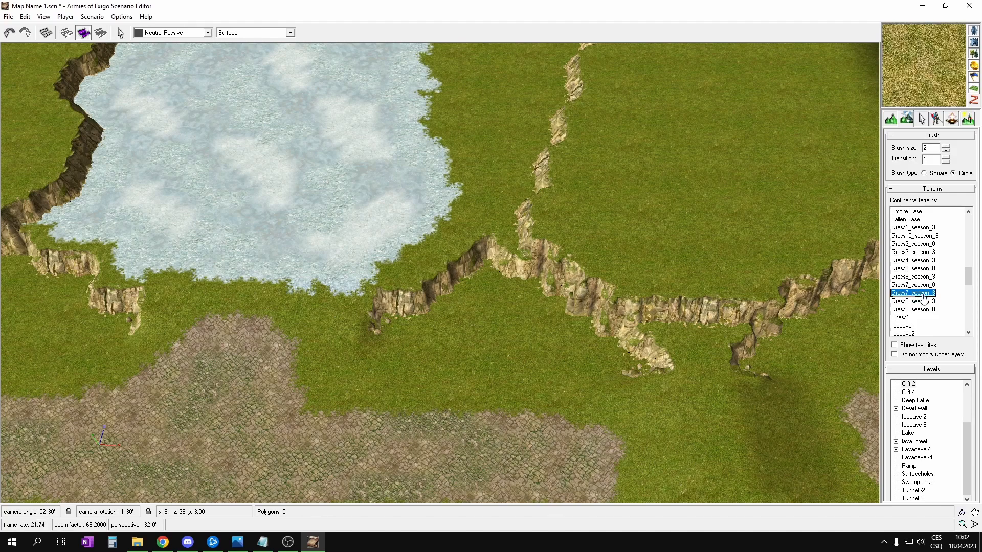
left_click(924, 301)
left_click(924, 310)
- Try a Grass8_season_3 patch on the grass between the northern cliffs and the stone road, and undo it
left_click(923, 303)
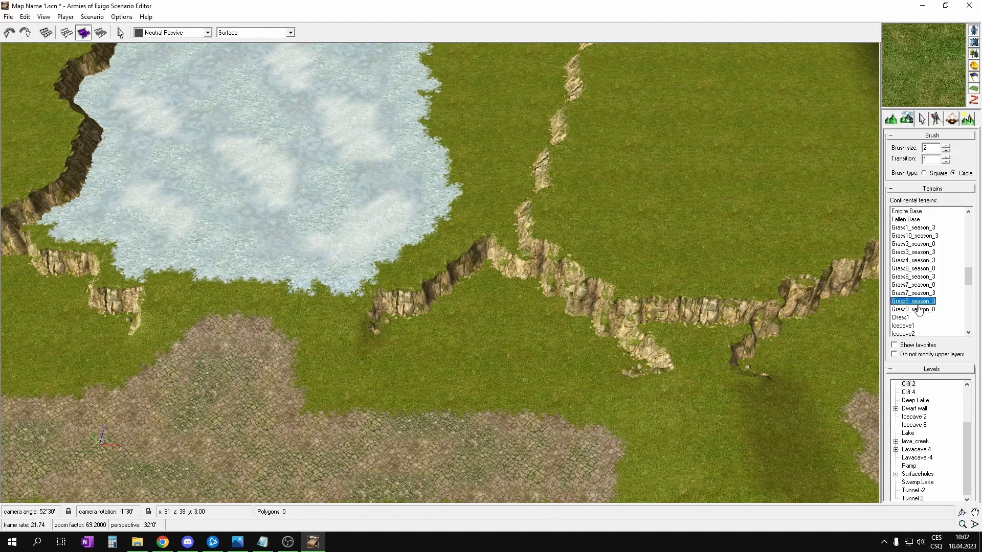
scroll(544, 458, "down", 2)
left_click(926, 302)
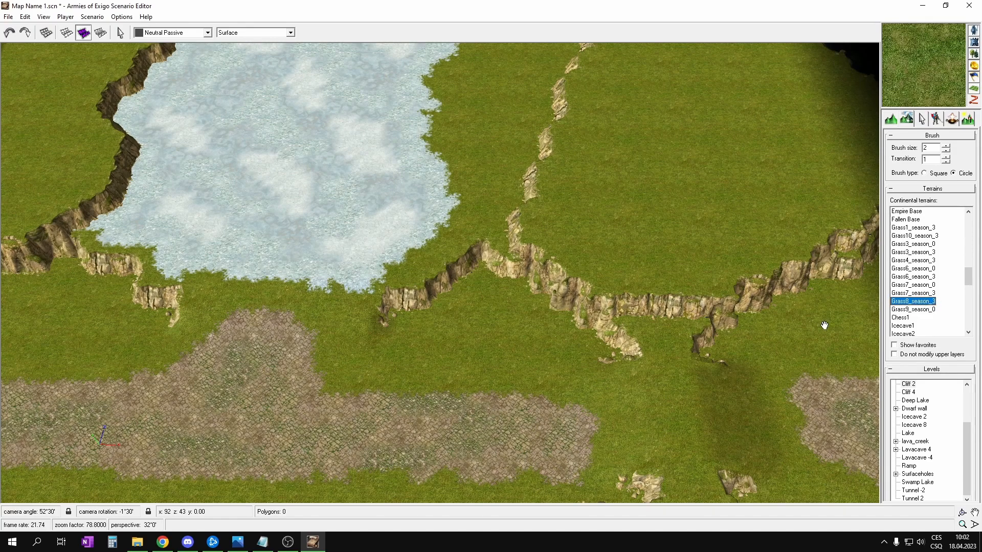
middle_click_drag(861, 314, 790, 205)
scroll(547, 379, "up", 3)
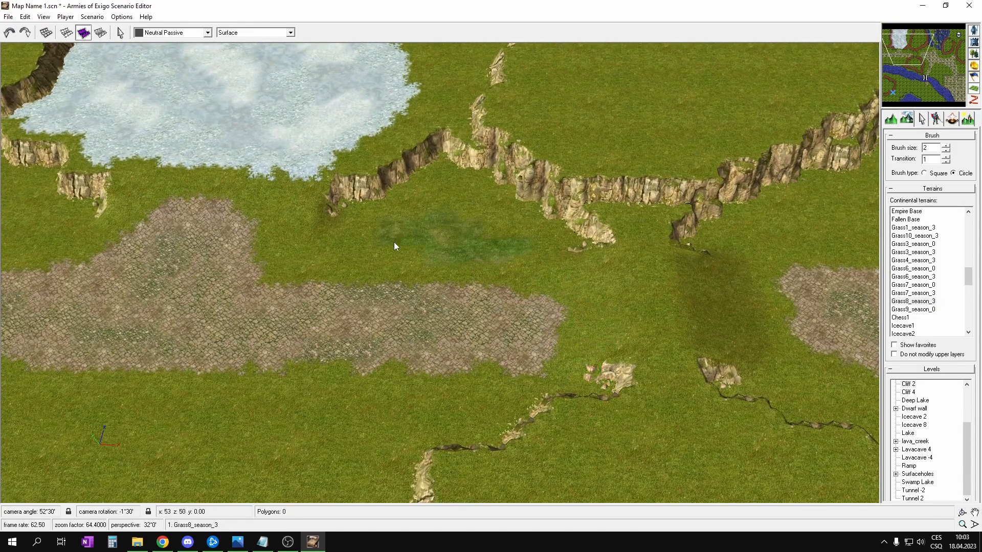
key("ctrl+z")
- Look over the southern part of the map, from the stone road to the open grassland between the southwestern cliff and the river
middle_click_drag(608, 327, 540, 210)
scroll(610, 374, "down", 2)
middle_click_drag(609, 374, 501, 158)
middle_click_drag(578, 317, 267, 206)
left_click(919, 103)
left_click_drag(917, 104, 895, 96)
middle_click_drag(490, 349, 499, 304)
middle_click_drag(538, 240, 553, 300)
middle_click_drag(595, 201, 531, 216)
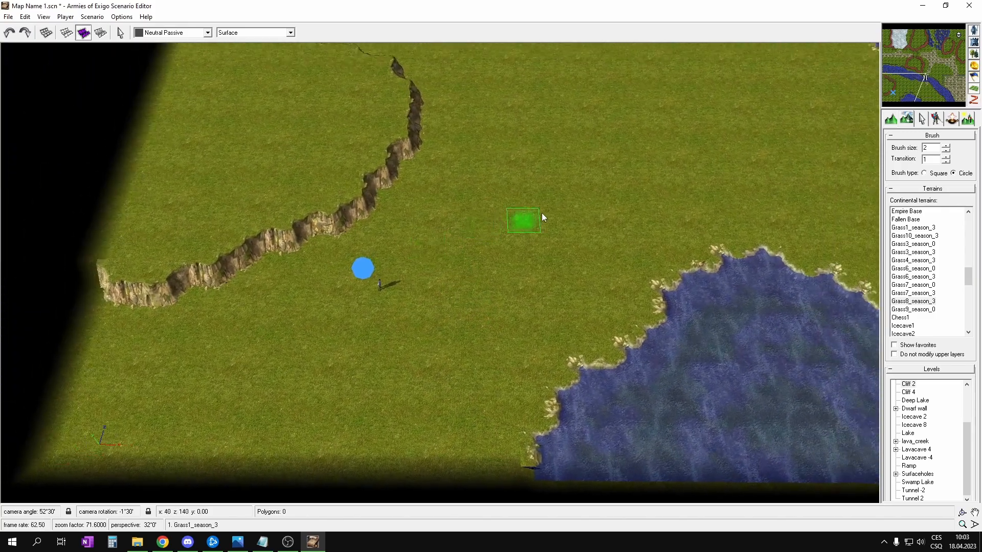
middle_click_drag(815, 179, 560, 216)
middle_click_drag(864, 165, 758, 215)
scroll(600, 238, "up", 7)
scroll(600, 238, "up", 2)
middle_click_drag(440, 72, 555, 229)
middle_click_drag(374, 332, 636, 229)
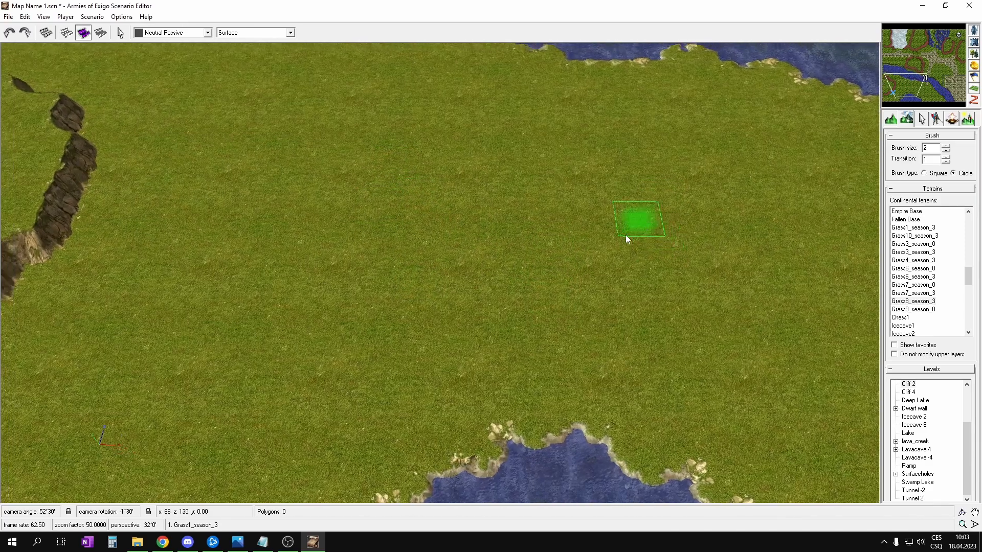
- Paint a Grass8_season_3 strip on the open southwestern grassland, using a brush size of 5
mouse_move(350, 232)
left_mouse_down()
mouse_move(384, 155)
mouse_move(350, 263)
left_mouse_up()
key("ctrl+z")
key("5")
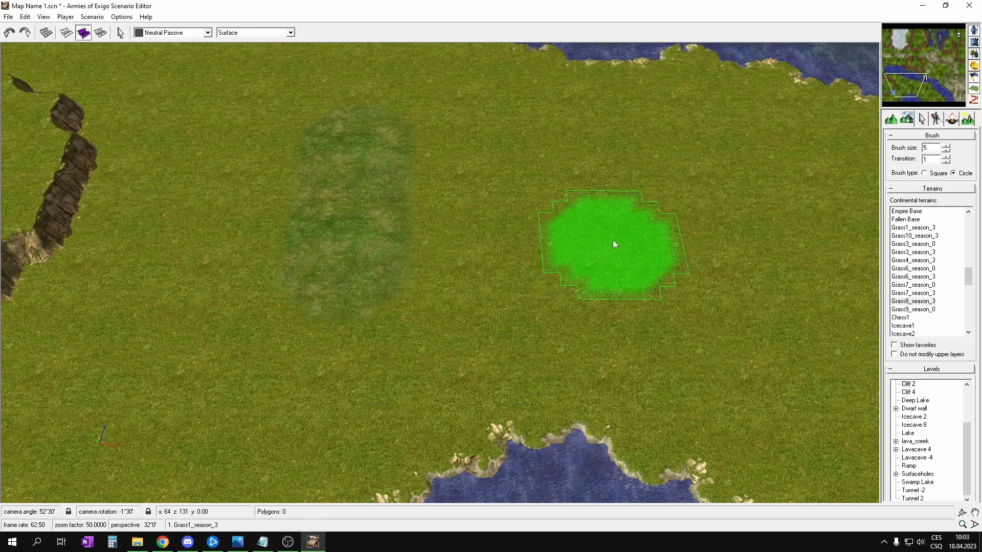
- Compare further grass textures and paint a Grass6_season_3 strip east of the green strip with the size 5 brush
left_click(913, 301)
left_click(919, 293)
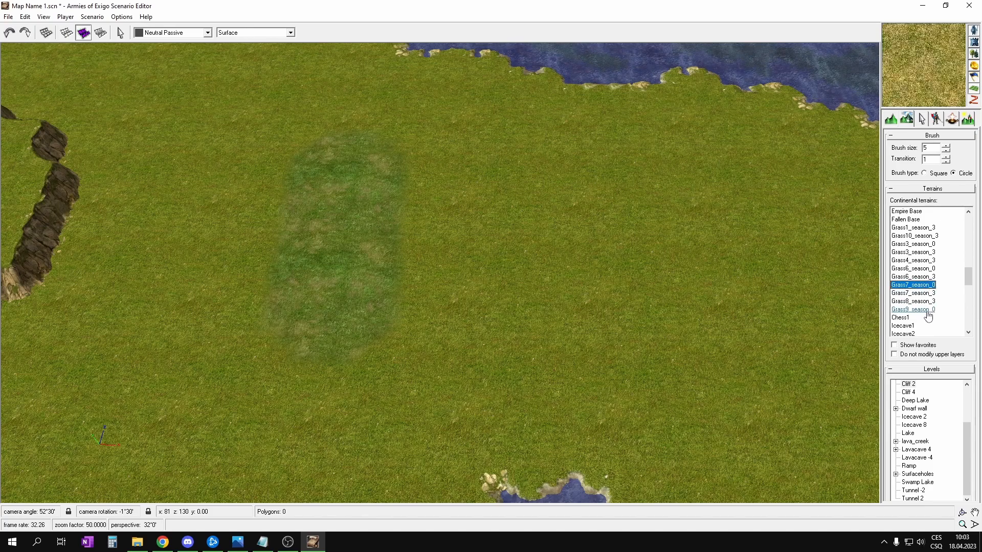
left_click(928, 310)
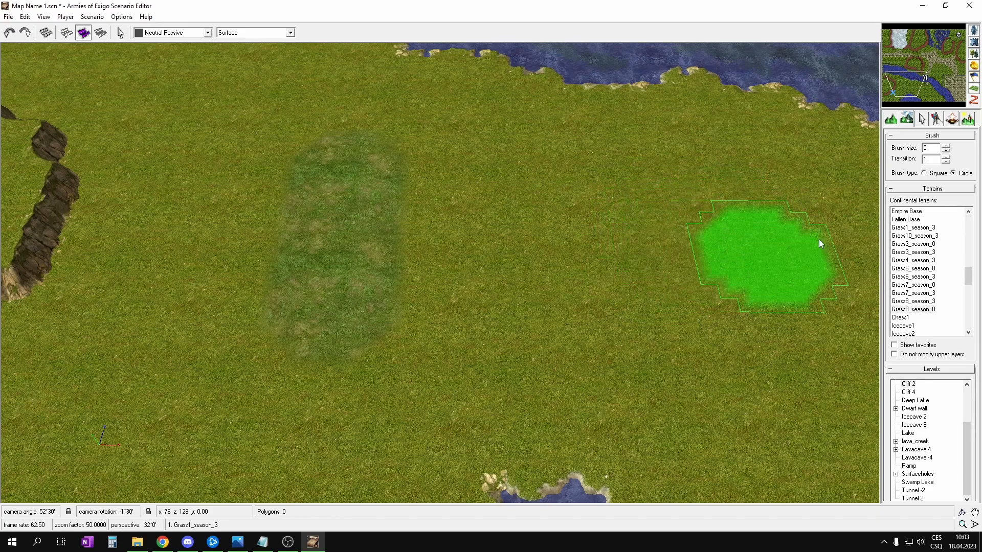
left_click(933, 286)
left_click(928, 277)
left_click_drag(473, 176, 476, 337)
- Try a Grass6_season_0 strip east of the brown strip, and undo it
scroll(630, 307, "up", 5)
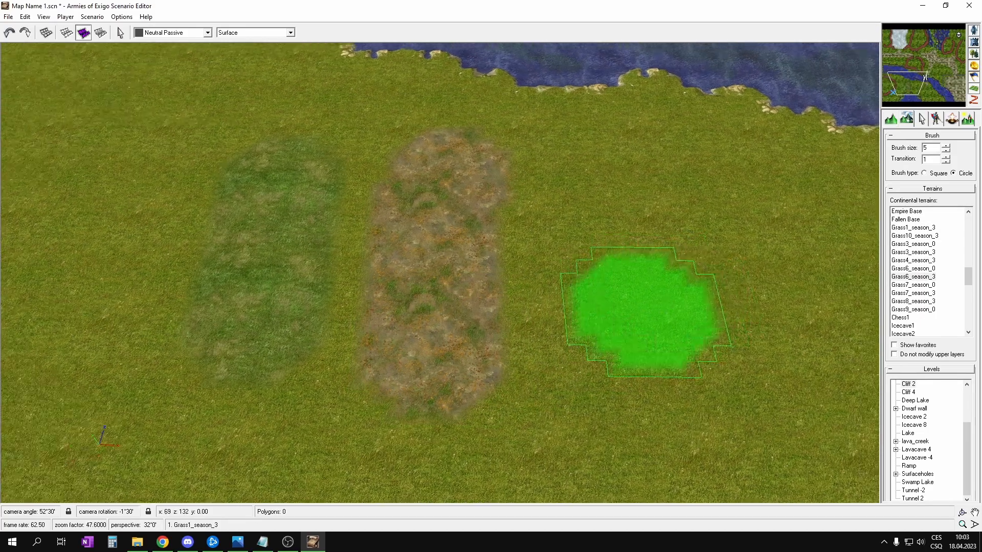
scroll(634, 304, "down", 5)
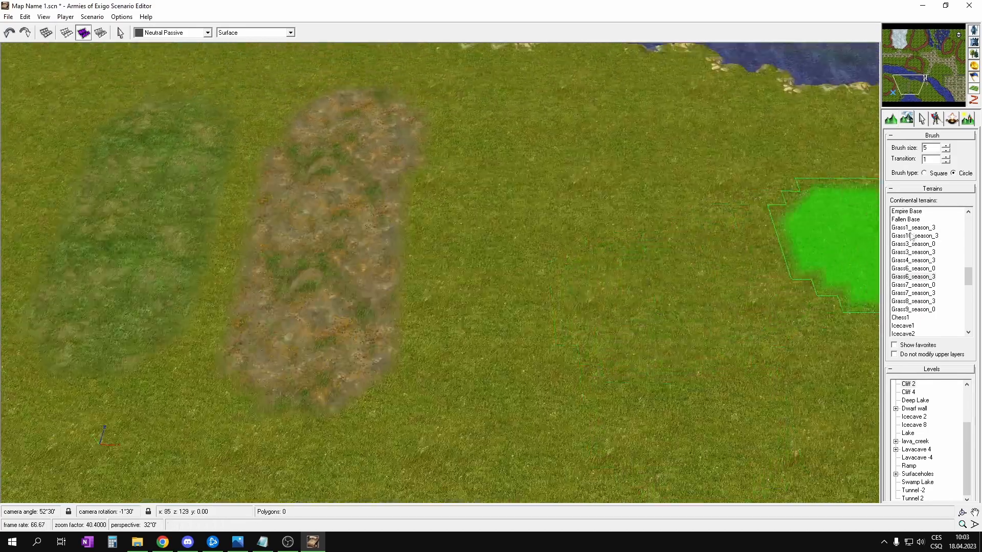
left_click(912, 277)
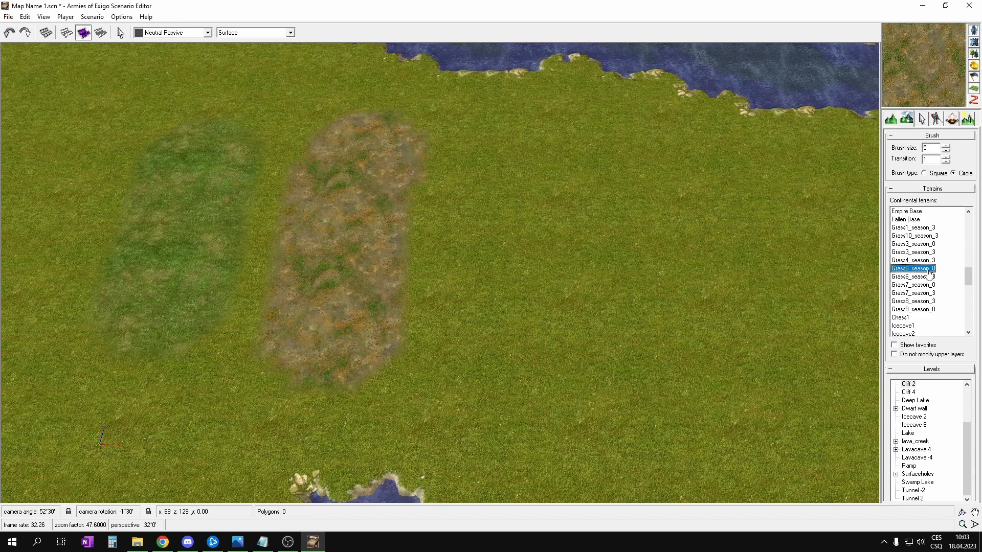
left_click_drag(498, 165, 506, 271)
key("ctrl+z")
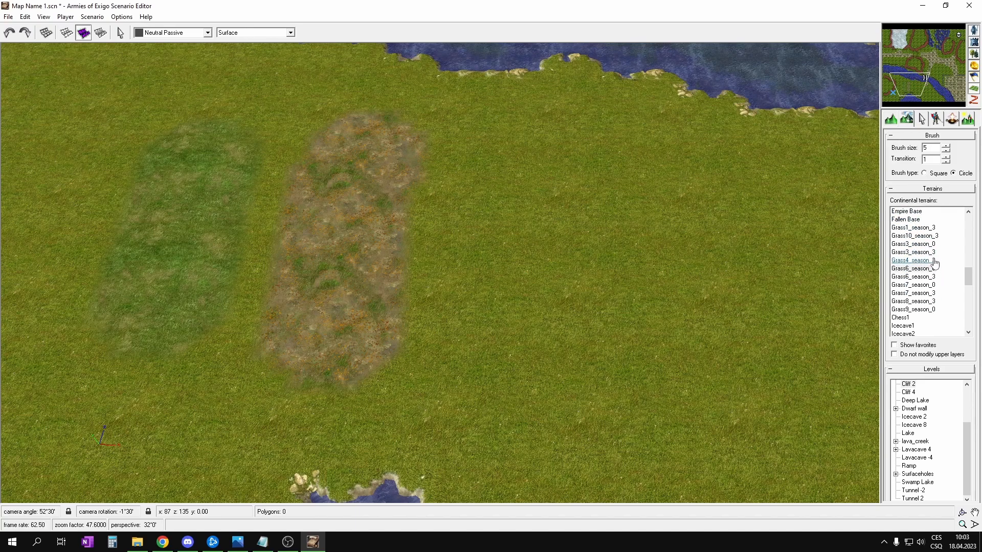
- Try Grass4_season_3 patches on the open grassland east of the brown strip, and undo them
left_click_drag(586, 241, 582, 306)
mouse_move(670, 291)
left_mouse_down()
mouse_move(680, 324)
mouse_move(653, 292)
left_mouse_up()
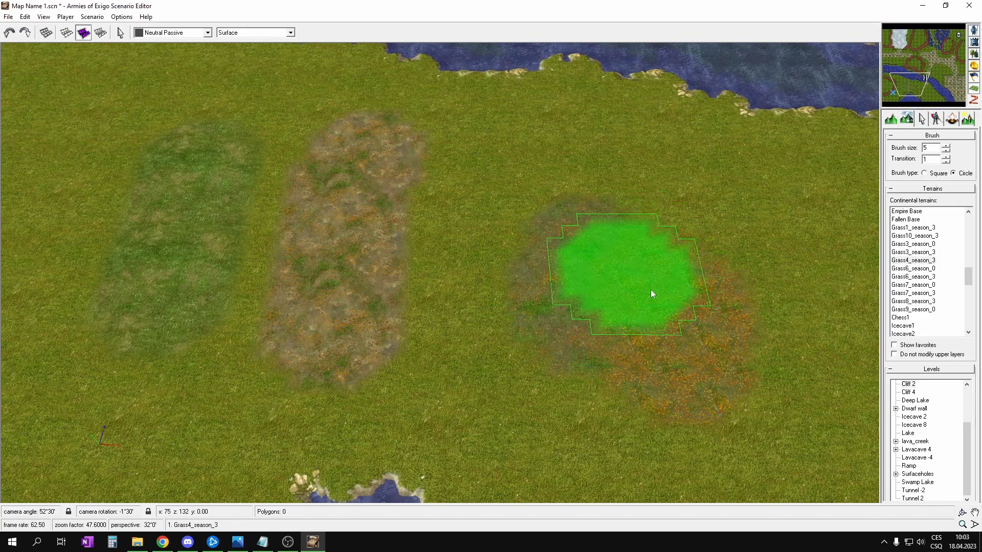
left_click(920, 259)
mouse_move(667, 253)
left_mouse_down()
mouse_move(648, 211)
mouse_move(706, 225)
left_mouse_up()
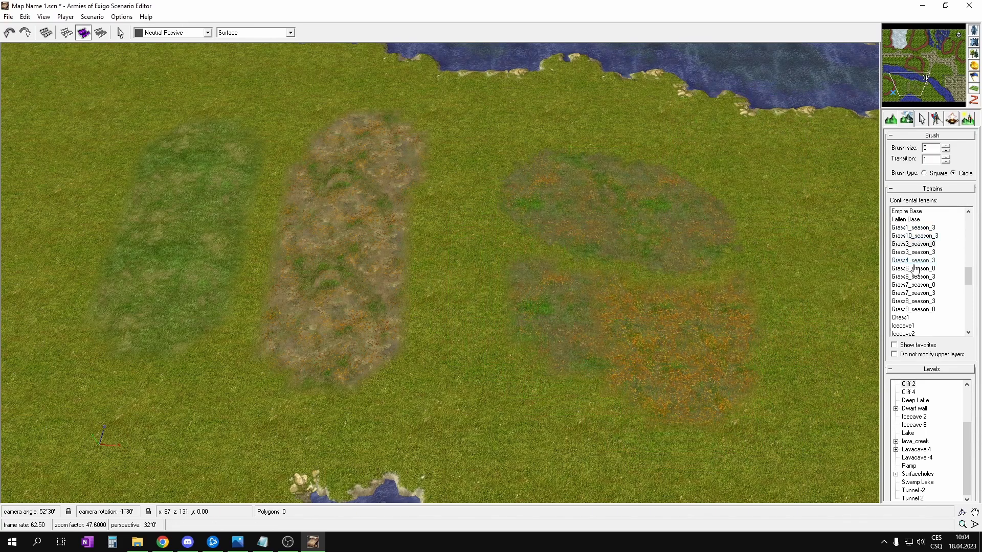
key("ctrl+z")
key("ctrl+z")
key("ctrl+z")
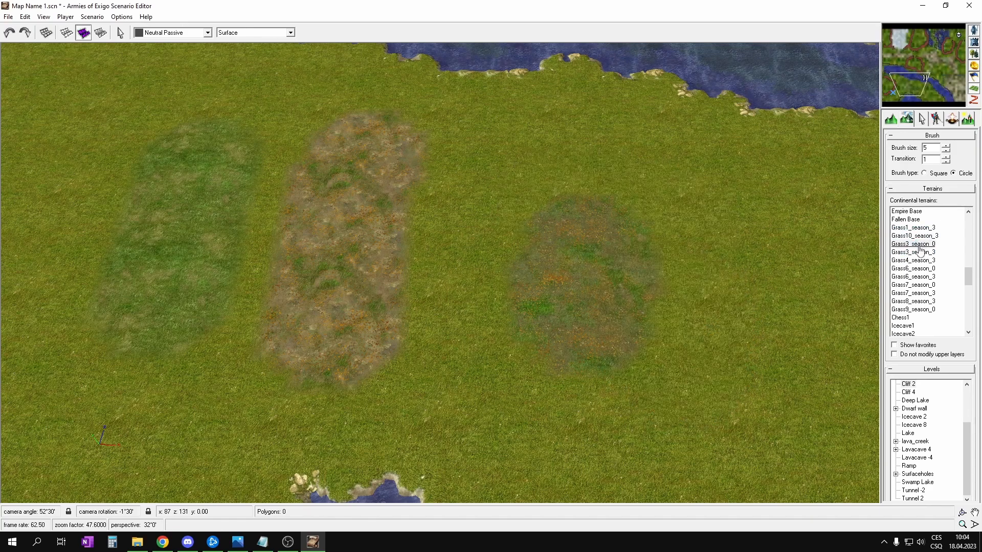
- Paint a Grass10_season_3 test strip east of the brown strip with the size 5 brush
left_click(925, 229)
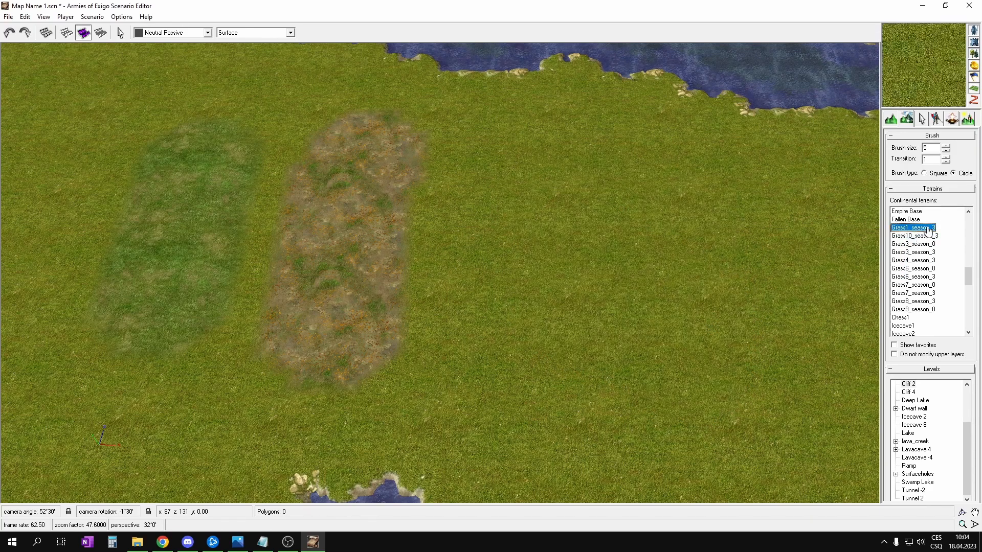
left_click(925, 236)
left_click_drag(545, 268, 521, 302)
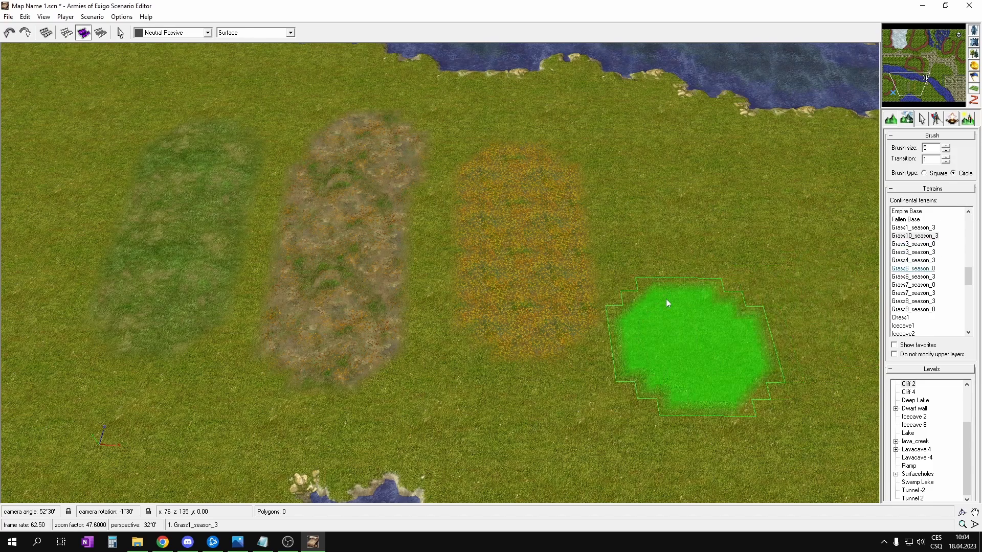
- Try Grass3_season_0 and other grass strips east of the orange strip, and undo them
left_click(912, 244)
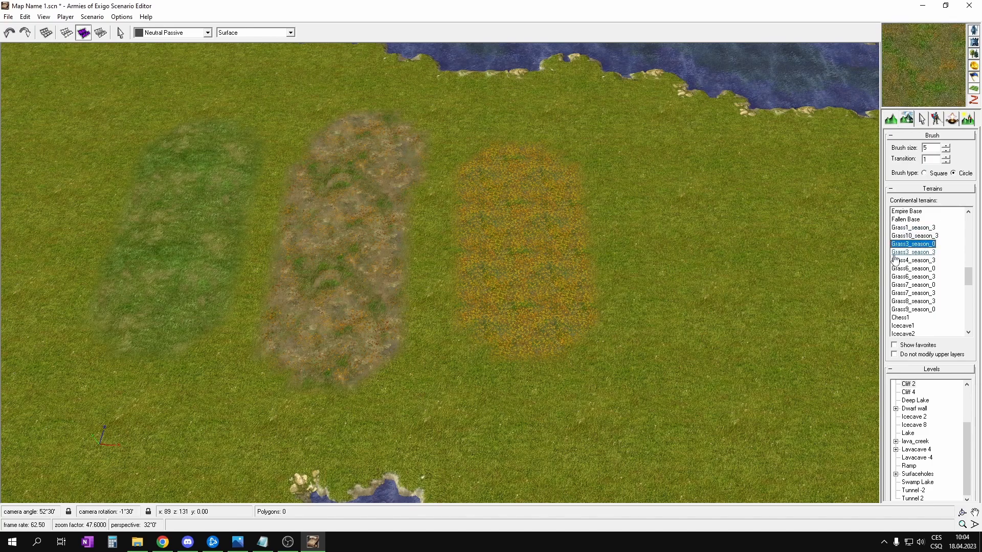
left_click_drag(647, 199, 658, 335)
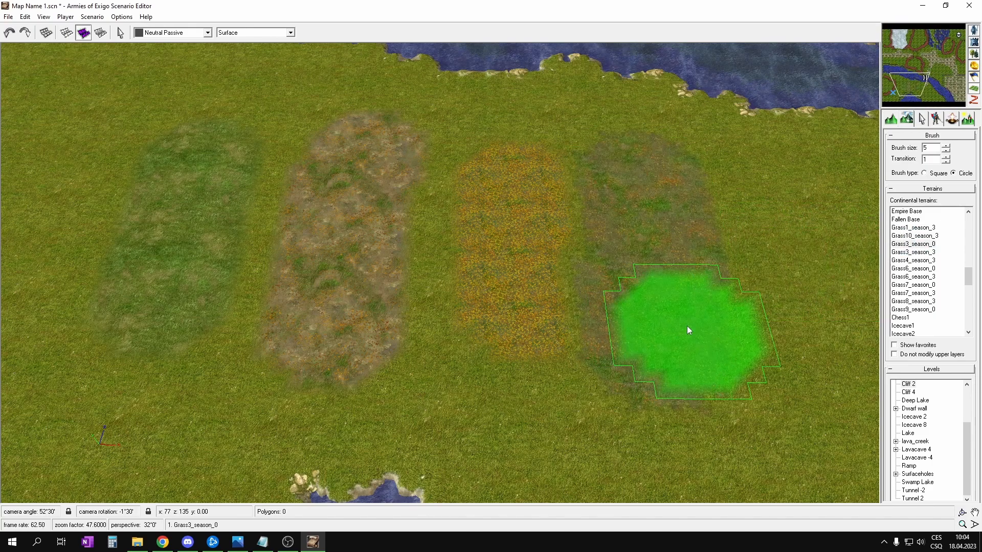
left_click(915, 252)
left_click(915, 261)
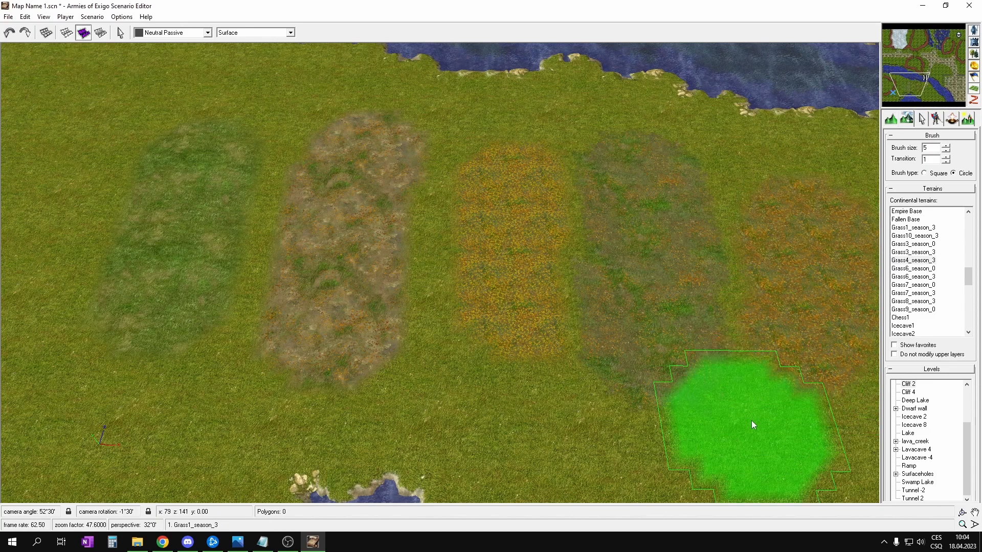
key("ctrl+z")
left_click_drag(708, 268, 670, 333)
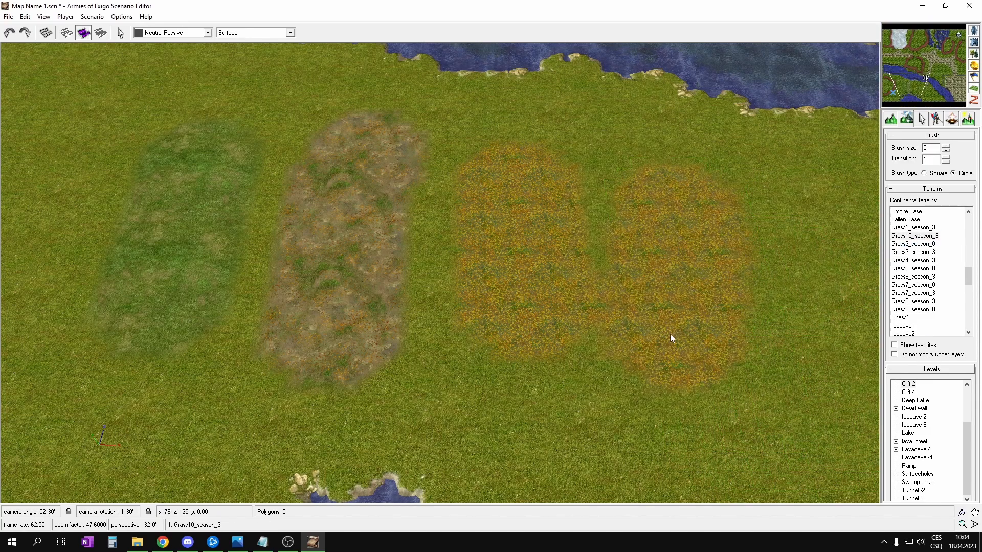
key("ctrl+z")
- Compare Grass3_season_0 and Grass3_season_3 strips in the same spot east of the orange strip, and undo both
left_click(913, 243)
left_click_drag(697, 219, 718, 295)
key("ctrl+z")
left_click(913, 251)
mouse_move(659, 240)
left_mouse_down()
mouse_move(658, 339)
mouse_move(637, 260)
mouse_move(649, 215)
left_mouse_up()
key("ctrl+z")
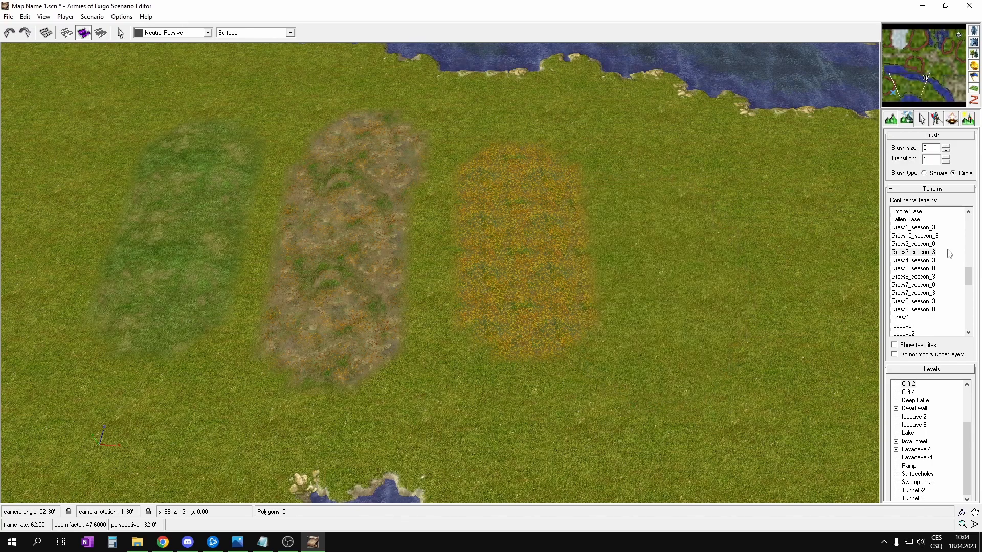
- Undo all remaining grass test strips on the southwestern grassland
left_click(927, 294)
left_click(921, 302)
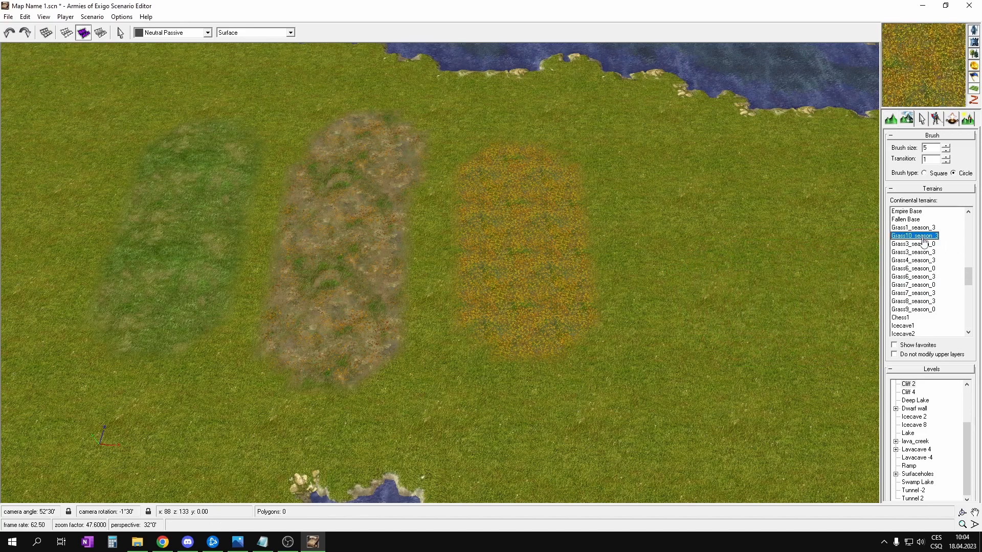
key("ctrl+z")
key("ctrl+z")
key("ctrl+z")
key("ctrl+z")
- Paint Grass8_season_3 patches along the map's southern edge in the southwestern corner, using a brush size of 3
left_click(920, 301)
middle_click_drag(765, 319, 733, 45)
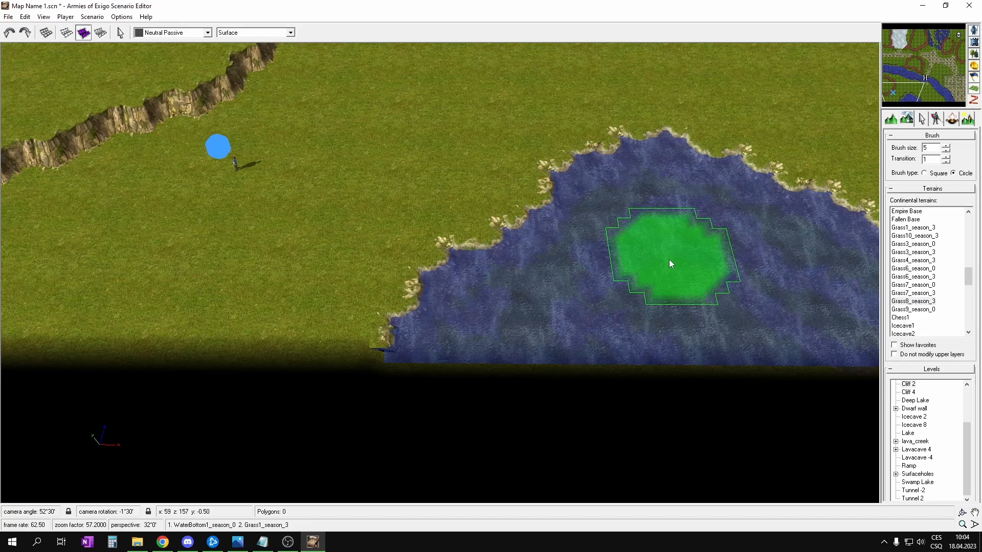
mouse_move(230, 249)
middle_mouse_down()
mouse_move(402, 265)
mouse_move(421, 256)
middle_mouse_up()
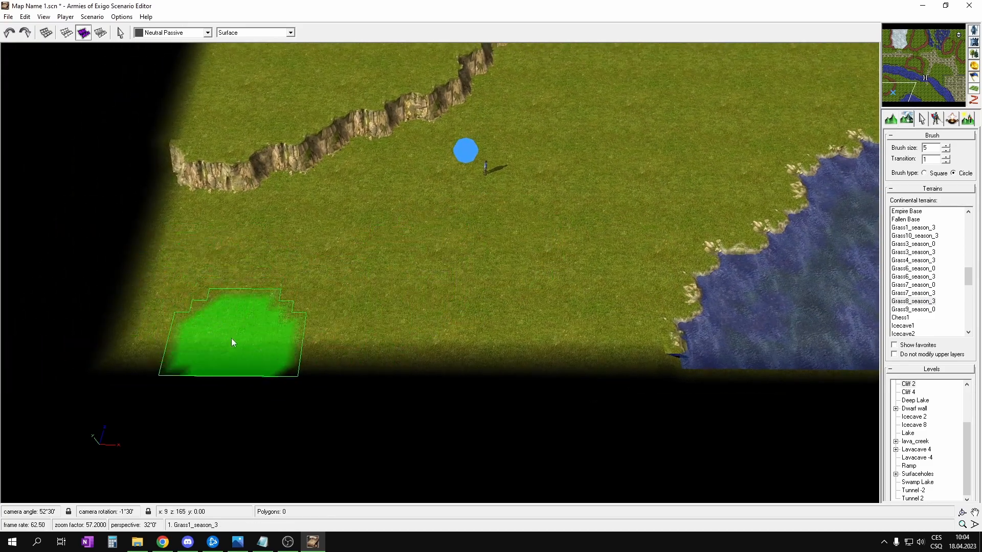
key("minus")
key("minus")
key("minus")
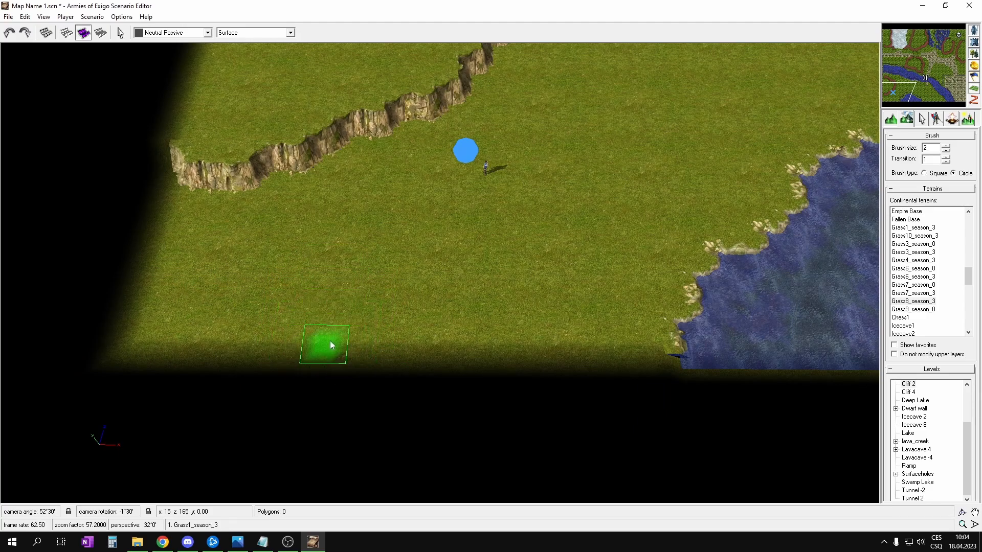
mouse_move(557, 333)
left_mouse_down()
mouse_move(414, 315)
mouse_move(394, 376)
left_mouse_up()
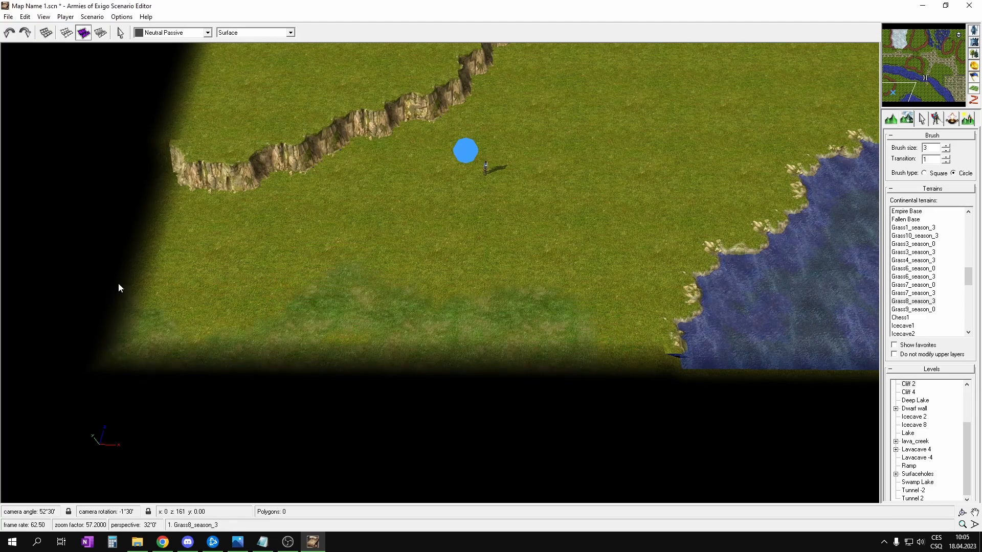
- Paint Grass8_season_3 patches on the grassland between the southwestern cliff and the lake, including along the cliff's foot
middle_click_drag(462, 284, 552, 256)
mouse_move(402, 359)
left_mouse_down()
mouse_move(452, 261)
mouse_move(493, 263)
mouse_move(501, 204)
mouse_move(451, 100)
left_mouse_up()
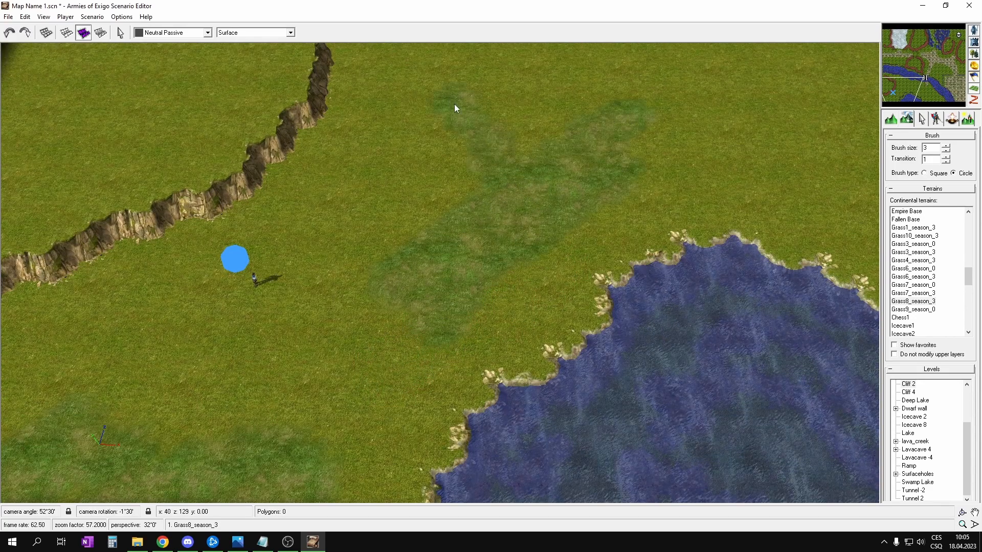
left_click_drag(598, 163, 412, 112)
left_click_drag(291, 177, 139, 256)
left_click_drag(283, 187, 314, 155)
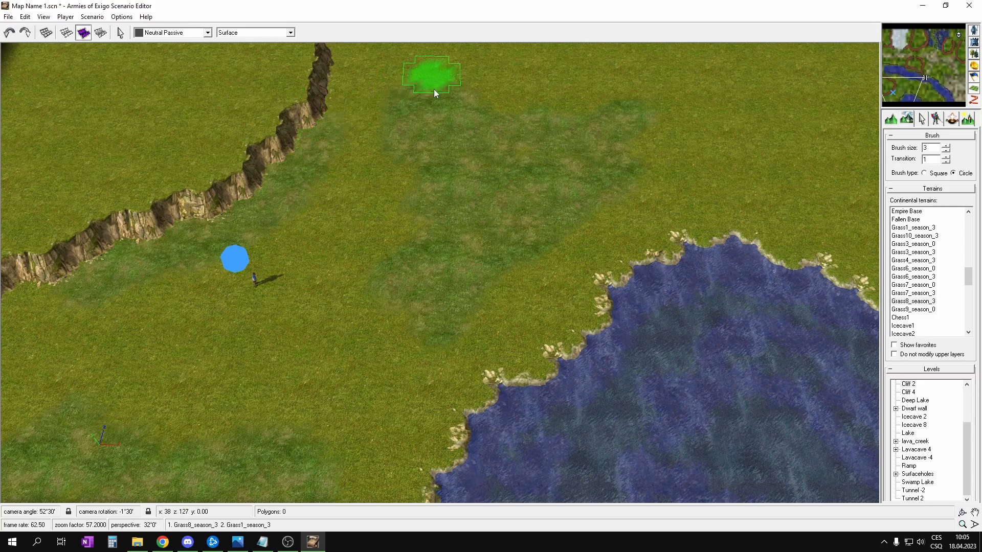
- Paint Grass8_season_3 patches along the river's southern bank, from the cliff eastward to the grassland north of the lake
middle_click_drag(434, 81, 422, 154)
scroll(422, 155, "down", 2)
left_click_drag(291, 224, 256, 204)
middle_click_drag(220, 128, 339, 200)
mouse_move(202, 139)
left_mouse_down()
mouse_move(127, 159)
mouse_move(235, 152)
mouse_move(499, 201)
mouse_move(605, 256)
mouse_move(584, 290)
mouse_move(519, 313)
left_mouse_up()
middle_click_drag(687, 283, 680, 279)
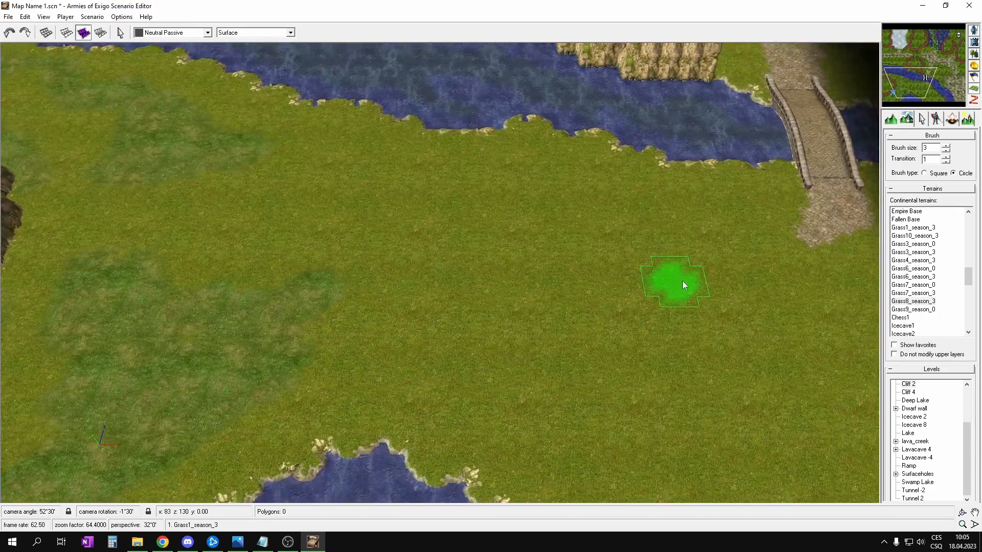
scroll(680, 282, "down", 2)
mouse_move(329, 200)
left_mouse_down()
mouse_move(465, 184)
mouse_move(481, 326)
mouse_move(422, 276)
left_mouse_up()
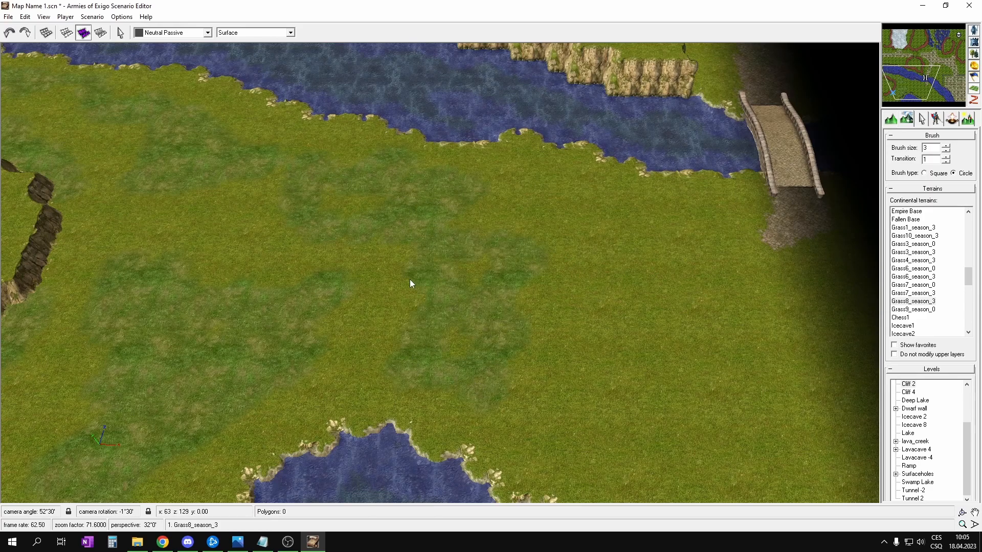
- Paint Grass8_season_3 patches across the southern grassland between the lake's eastern shore, the bridge and the river
middle_click_drag(596, 279, 624, 313)
left_click_drag(455, 184, 621, 356)
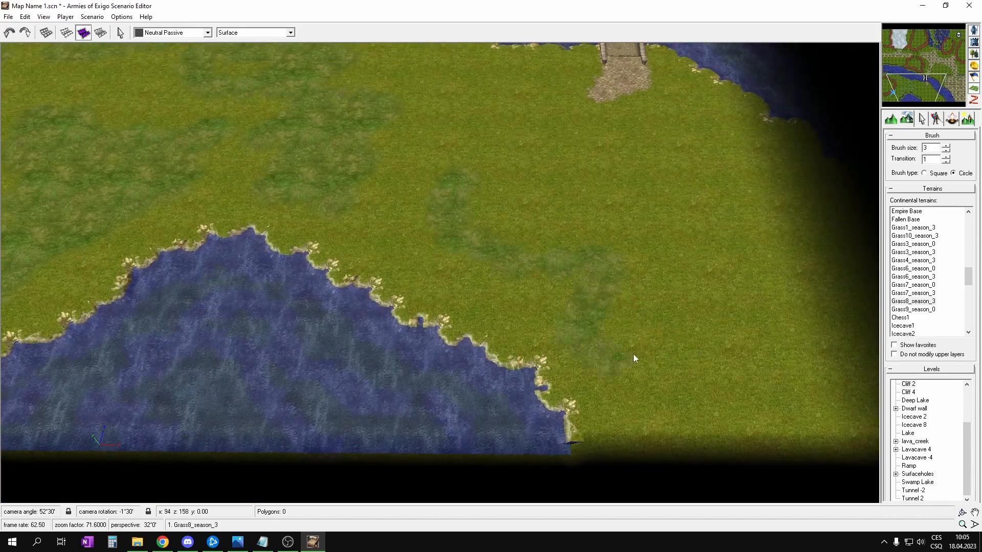
mouse_move(631, 414)
left_mouse_down()
mouse_move(561, 311)
mouse_move(735, 431)
mouse_move(456, 243)
left_mouse_up()
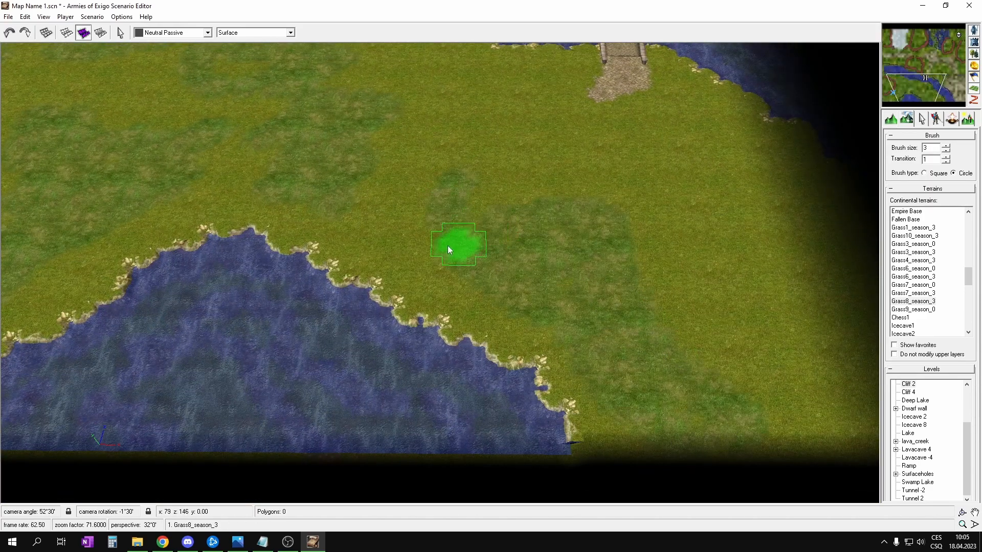
middle_click_drag(610, 227, 280, 234)
mouse_move(774, 440)
left_mouse_down()
mouse_move(704, 397)
mouse_move(712, 410)
mouse_move(760, 413)
mouse_move(557, 339)
mouse_move(460, 368)
mouse_move(408, 271)
mouse_move(508, 298)
mouse_move(442, 188)
left_mouse_up()
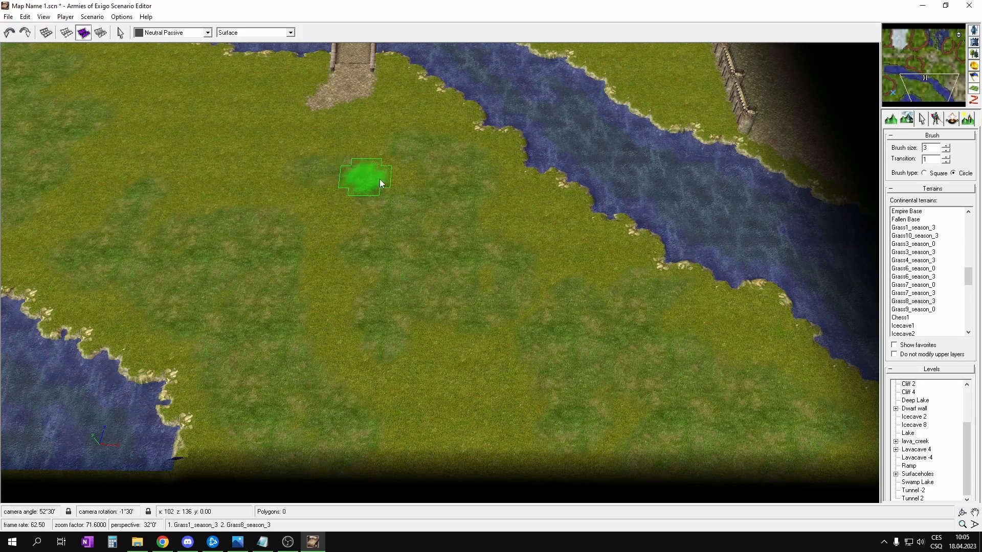
middle_click_drag(427, 175, 441, 188)
mouse_move(436, 326)
left_mouse_down()
mouse_move(384, 323)
mouse_move(348, 224)
mouse_move(391, 221)
mouse_move(384, 239)
left_mouse_up()
- Paint Grass8_season_3 patches across the river, on the grass between the northern riverbank and the walled stone area
middle_click_drag(550, 225, 303, 194)
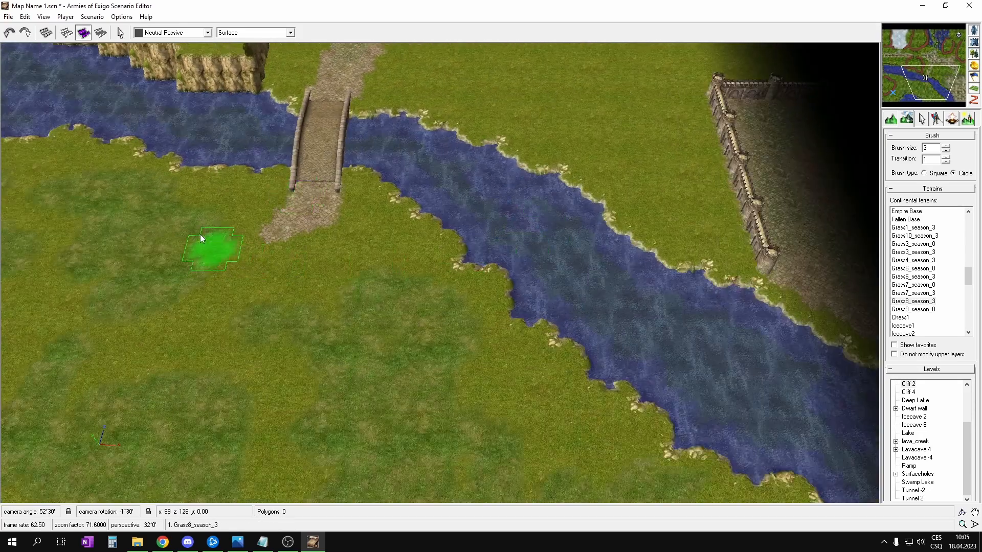
middle_click_drag(680, 138, 460, 196)
middle_click_drag(538, 102, 637, 194)
left_click_drag(502, 333, 517, 366)
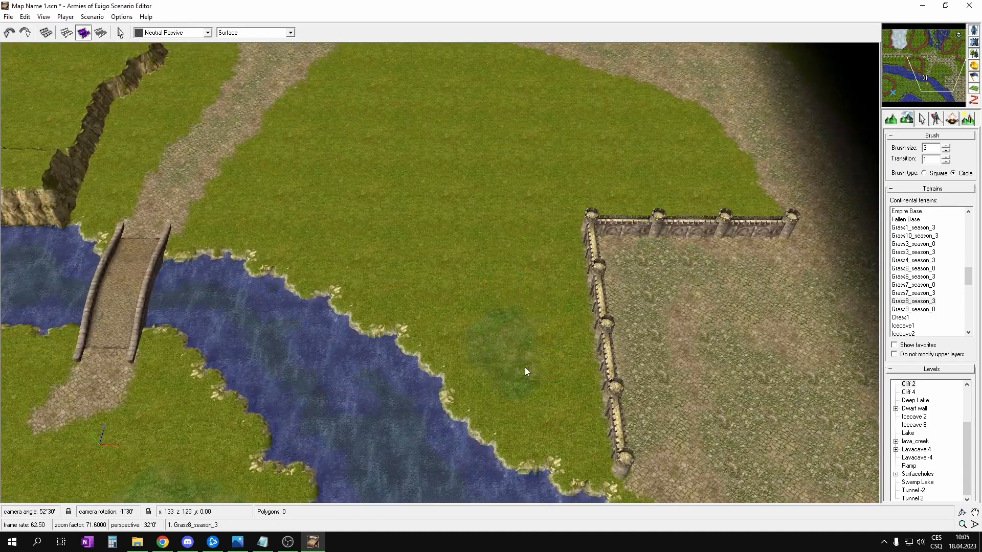
mouse_move(487, 308)
left_mouse_down()
mouse_move(410, 286)
mouse_move(389, 223)
left_mouse_up()
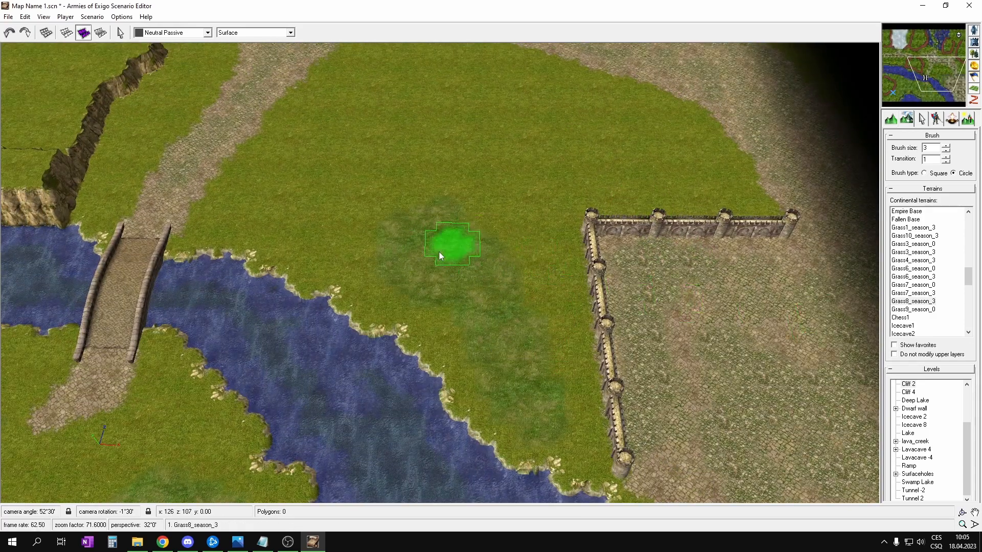
- Paint more Grass8_season_3 patches over the grassland enclosed by the stone roads, the river and the walled area
left_click(922, 228)
middle_click_drag(427, 161, 445, 211)
mouse_move(330, 224)
left_mouse_down()
mouse_move(301, 219)
mouse_move(394, 99)
mouse_move(344, 201)
mouse_move(478, 154)
mouse_move(392, 196)
left_mouse_up()
middle_click_drag(621, 121, 646, 179)
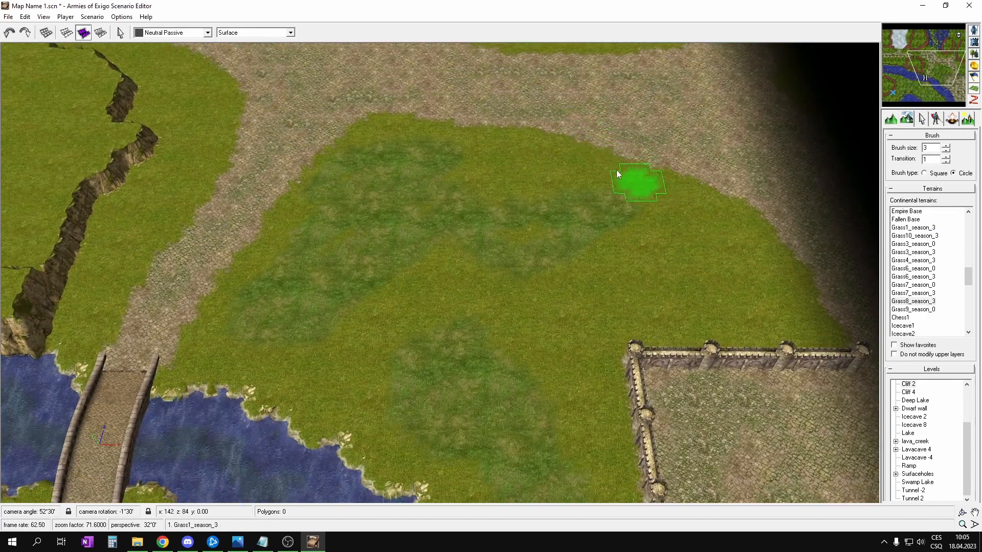
scroll(928, 307, "down", 6)
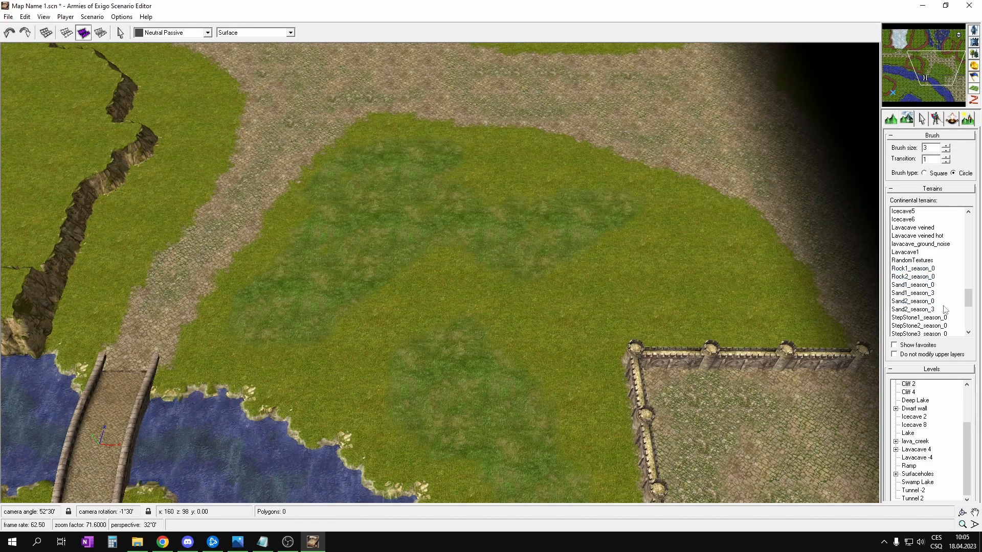
scroll(945, 309, "up", 6)
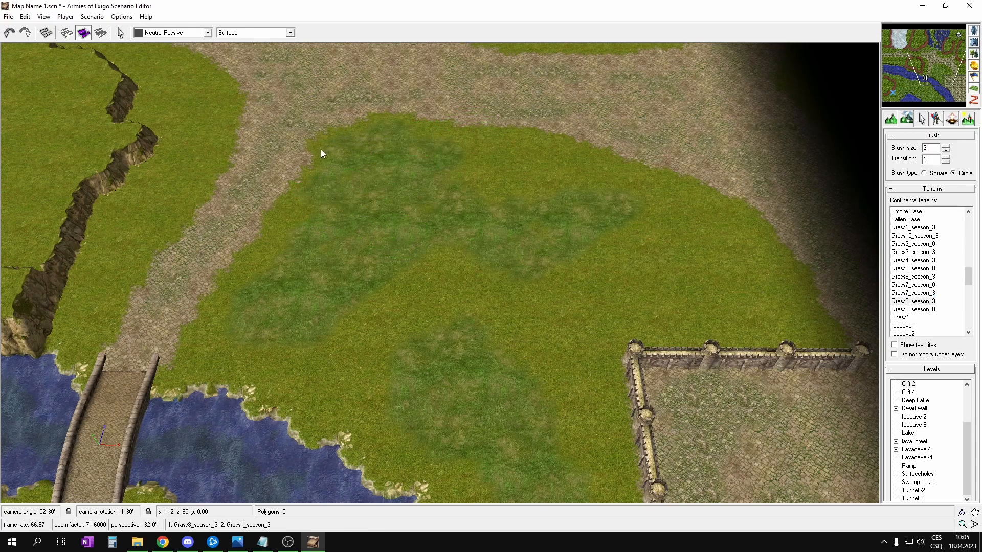
mouse_move(700, 272)
left_mouse_down()
mouse_move(541, 304)
mouse_move(499, 300)
left_mouse_up()
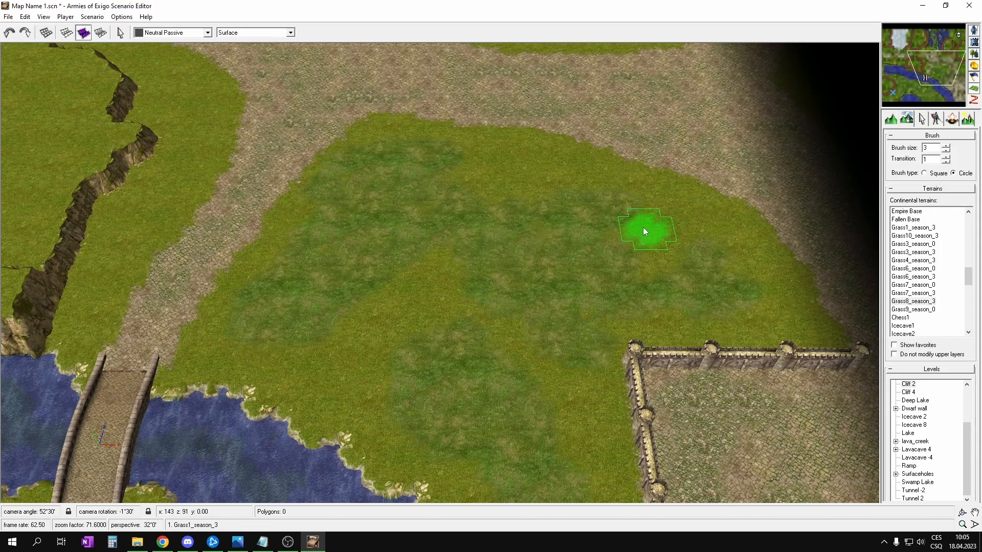
- Paint Grass8_season_3 patches on the grassland east of the stone road, between the wall and the eastern cliff
middle_click_drag(648, 227, 363, 402)
mouse_move(813, 250)
middle_mouse_down()
mouse_move(670, 228)
mouse_move(619, 129)
middle_mouse_up()
left_click_drag(680, 278, 529, 246)
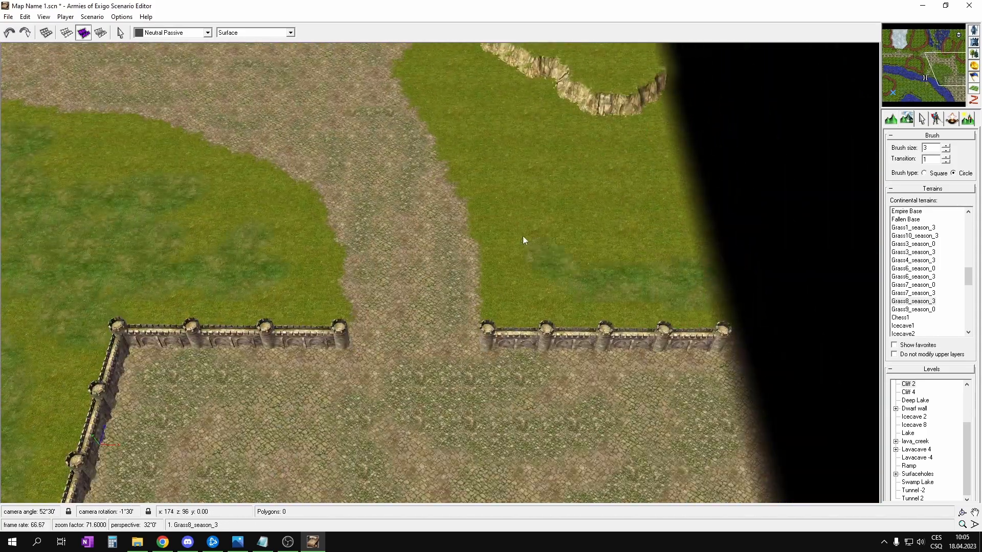
mouse_move(679, 264)
left_mouse_down()
mouse_move(642, 278)
mouse_move(637, 252)
left_mouse_up()
middle_click_drag(694, 250, 691, 299)
mouse_move(685, 294)
left_mouse_down()
mouse_move(677, 194)
mouse_move(580, 233)
left_mouse_up()
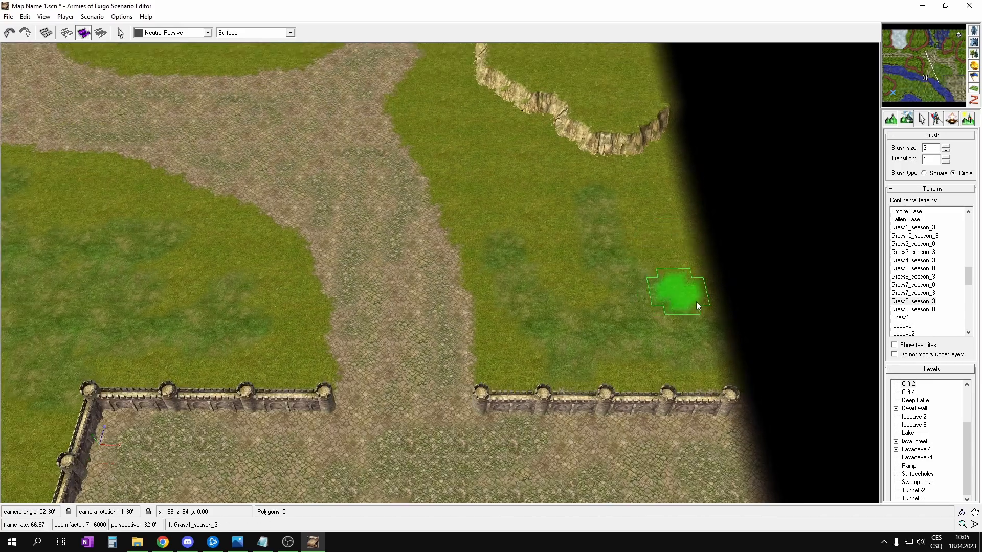
left_click_drag(492, 139, 517, 174)
- Paint Grass8_season_3 patches between the stone road and the cliff southeast of the swamp
middle_click_drag(552, 153, 629, 225)
middle_click_drag(486, 179, 531, 237)
left_click(532, 239)
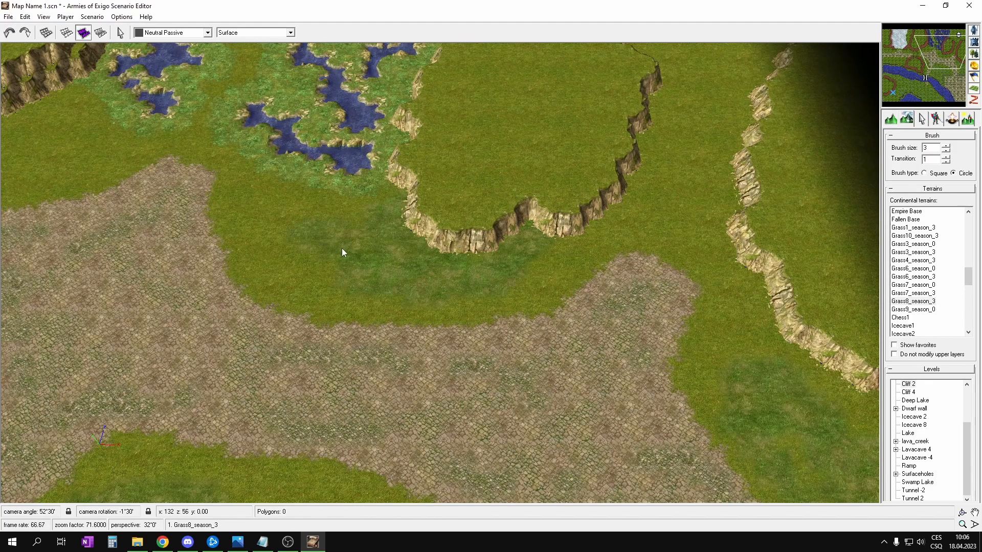
- Paint Grass8_season_3 patches along the northern map edge, from the swamp to the northeastern corner past the cave rock
middle_click_drag(664, 153, 580, 201)
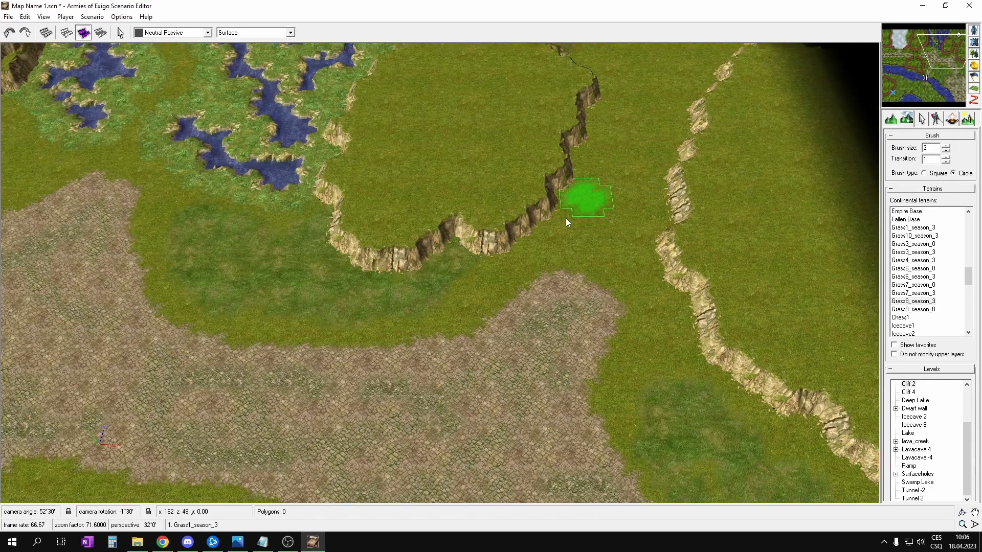
mouse_move(619, 120)
middle_mouse_down()
mouse_move(555, 222)
mouse_move(547, 155)
mouse_move(394, 138)
middle_mouse_up()
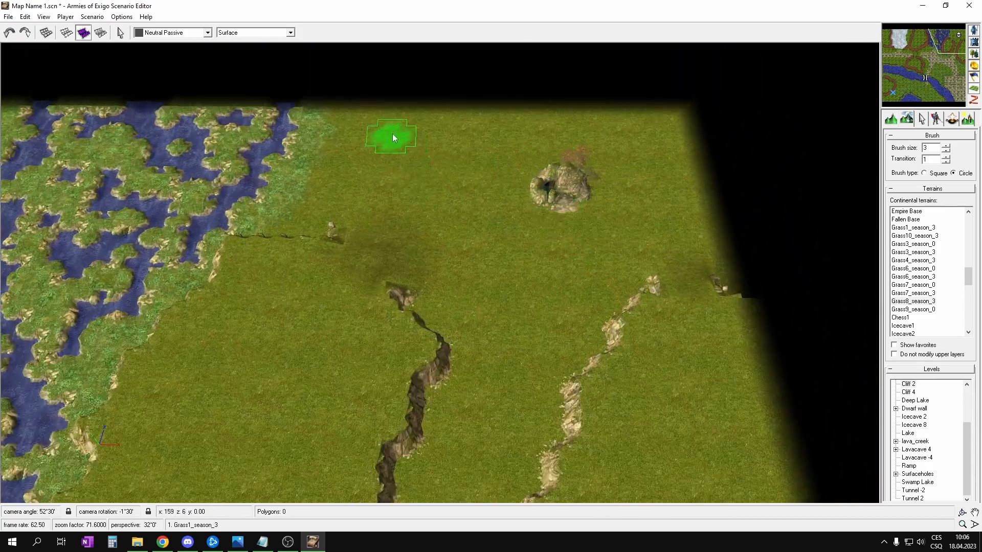
mouse_move(371, 127)
left_mouse_down()
mouse_move(418, 116)
mouse_move(452, 133)
left_mouse_up()
left_click_drag(517, 108, 666, 125)
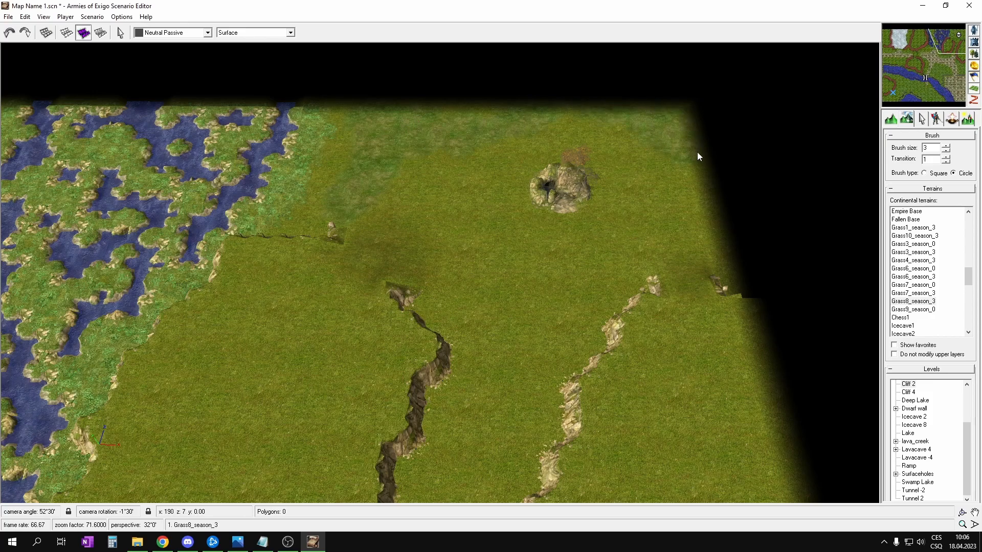
- Paint Grass8_season_3 patches near the northeastern cave rock and across the raised grassland between the swamp and the eastern cliff
mouse_move(573, 109)
left_mouse_down()
mouse_move(663, 230)
mouse_move(581, 274)
mouse_move(462, 247)
mouse_move(480, 170)
mouse_move(530, 256)
mouse_move(594, 142)
mouse_move(574, 234)
mouse_move(528, 185)
mouse_move(529, 121)
mouse_move(617, 225)
left_mouse_up()
right_click_drag(616, 225, 692, 163)
right_click_drag(345, 327, 428, 292)
right_click_drag(526, 293, 417, 289)
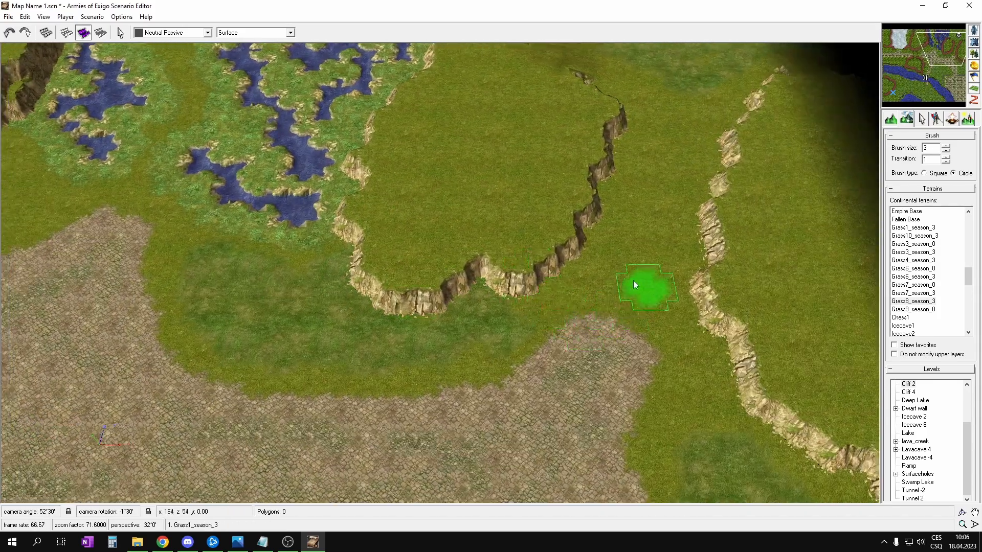
right_click_drag(642, 284, 541, 282)
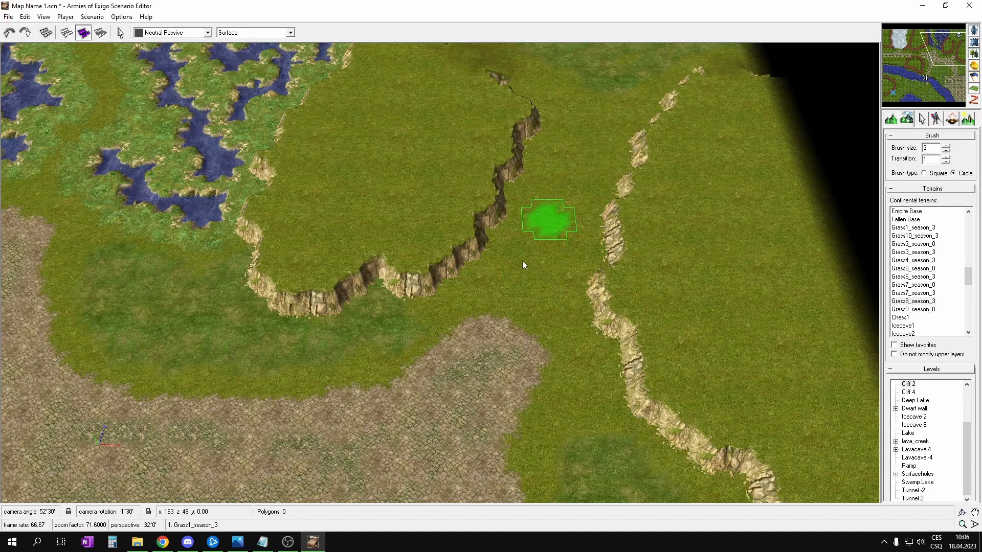
right_click_drag(437, 300, 450, 327)
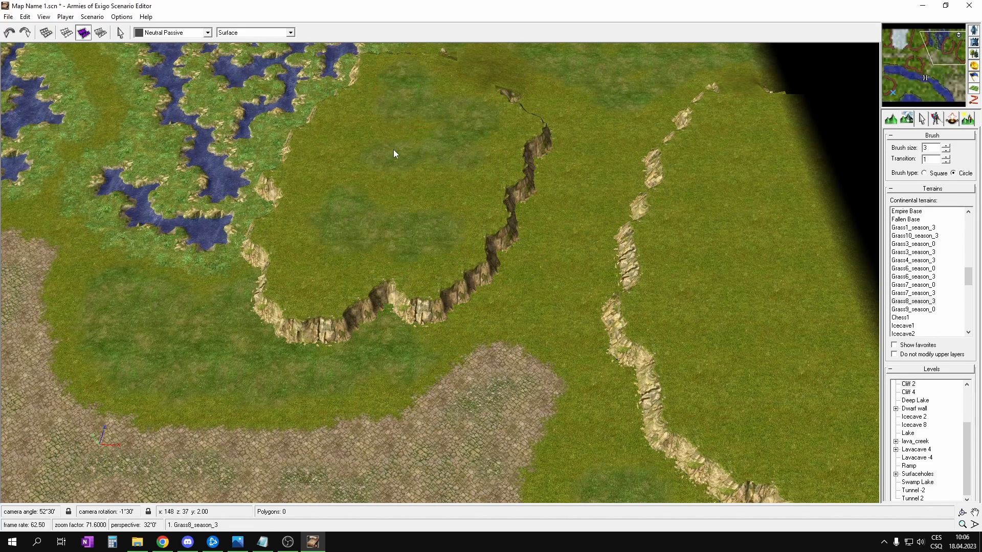
right_click_drag(460, 267, 717, 376)
mouse_move(716, 376)
left_mouse_down()
mouse_move(646, 322)
mouse_move(770, 318)
mouse_move(670, 110)
mouse_move(632, 147)
left_mouse_up()
- Paint Grass8_season_3 patches on the grass southwest of the swamp, between the cliff wall and the stone road
mouse_move(545, 260)
right_mouse_down()
mouse_move(627, 241)
mouse_move(823, 255)
right_mouse_up()
right_click_drag(467, 233, 785, 271)
left_click_drag(447, 219, 400, 202)
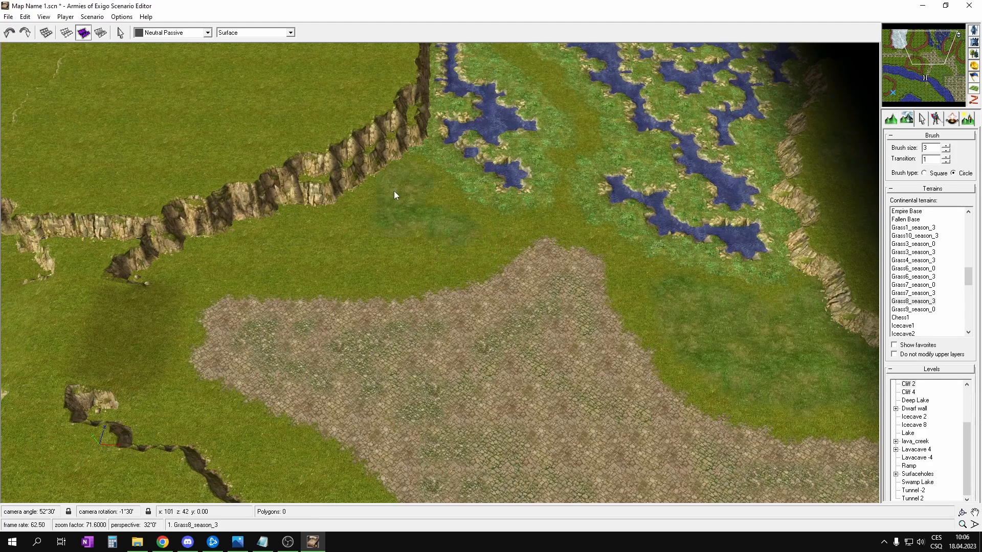
right_click_drag(300, 263, 388, 251)
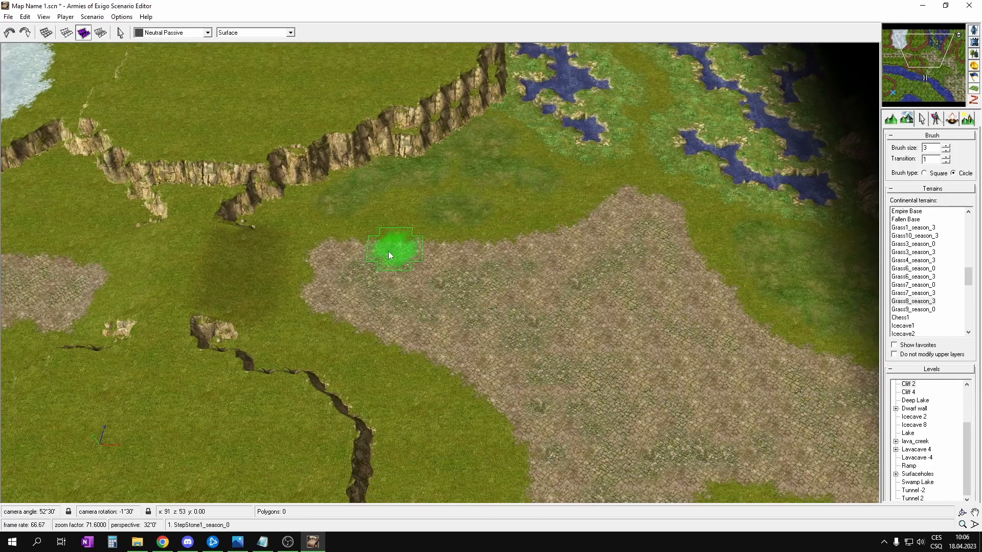
- Paint Grass8_season_3 patches on the grass between the central plateau's eastern cliff and the stone road north of the bridge
right_click_drag(414, 338, 443, 256)
mouse_move(486, 476)
right_mouse_down()
mouse_move(458, 366)
mouse_move(458, 271)
right_mouse_up()
left_click_drag(389, 318, 360, 313)
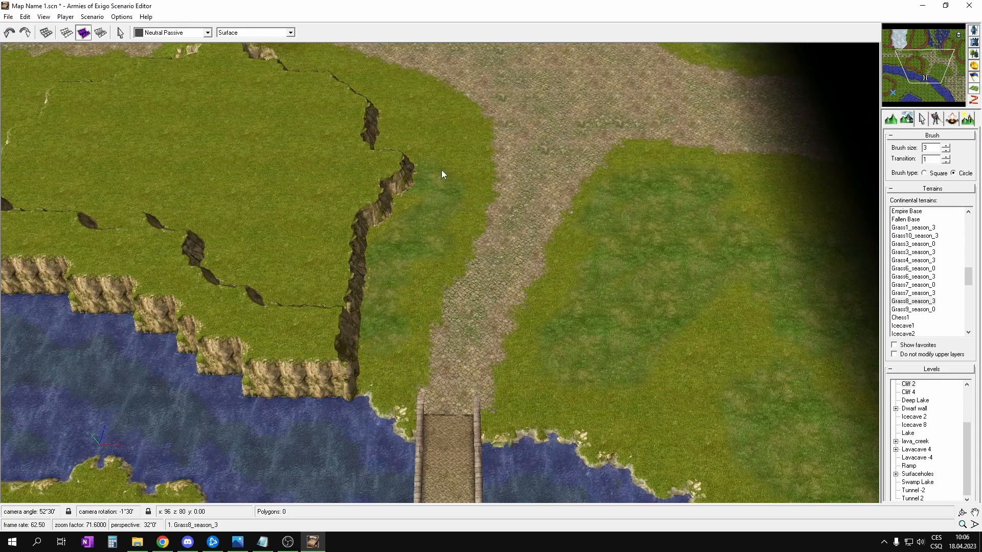
right_click_drag(444, 145, 442, 281)
mouse_move(443, 272)
left_mouse_down()
mouse_move(385, 189)
mouse_move(351, 168)
left_mouse_up()
- Paint Grass8_season_3 patches below the cliff southeast of the ice area and on the strip between the ice and the cliff
right_click_drag(250, 154, 400, 219)
right_click_drag(372, 124, 403, 195)
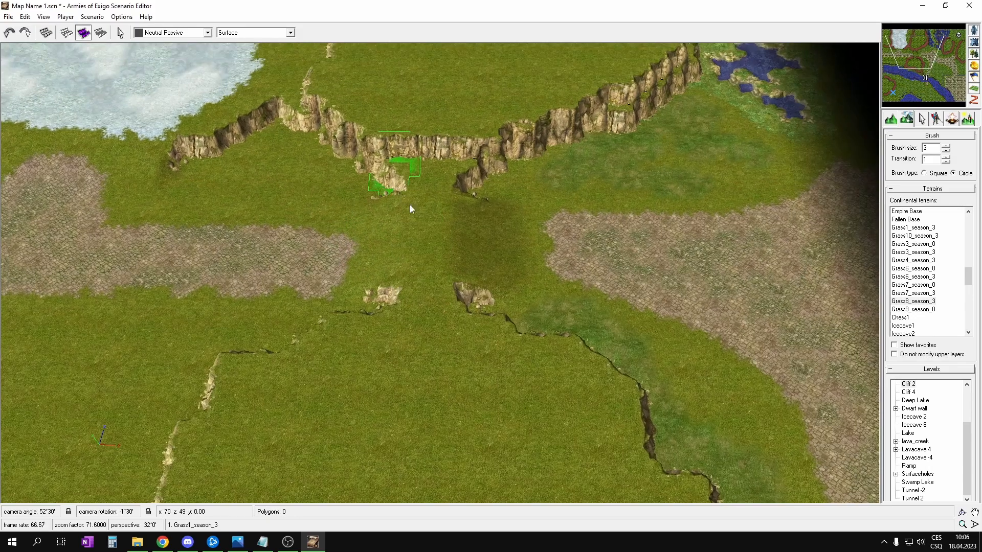
mouse_move(225, 170)
right_mouse_down()
mouse_move(425, 154)
mouse_move(427, 284)
right_mouse_up()
left_click(424, 248)
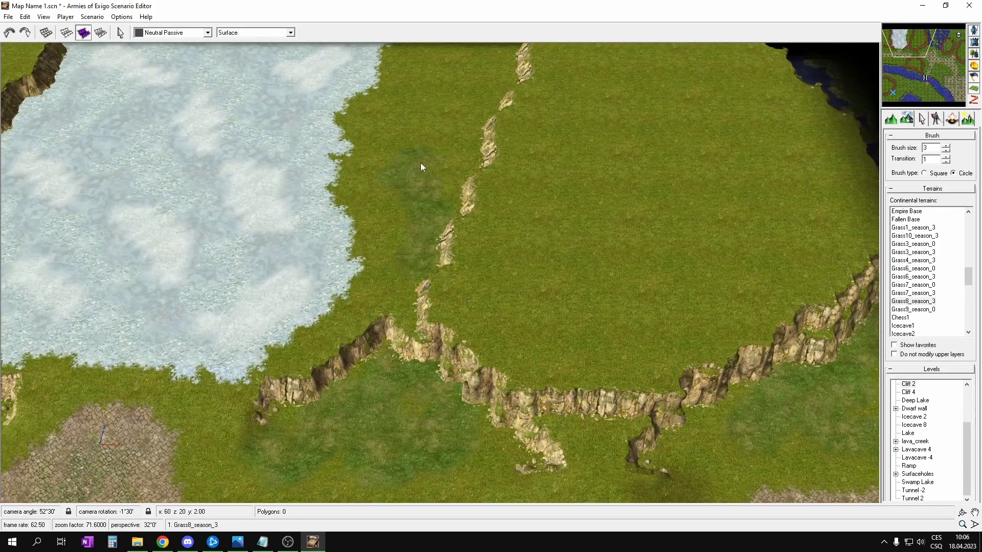
mouse_move(464, 48)
left_mouse_down()
mouse_move(412, 141)
mouse_move(407, 204)
left_mouse_up()
- Paint Grass8_season_3 patches on the grass between the northwestern cliff and the stone road
mouse_move(700, 286)
right_mouse_down()
mouse_move(590, 215)
mouse_move(573, 229)
right_mouse_up()
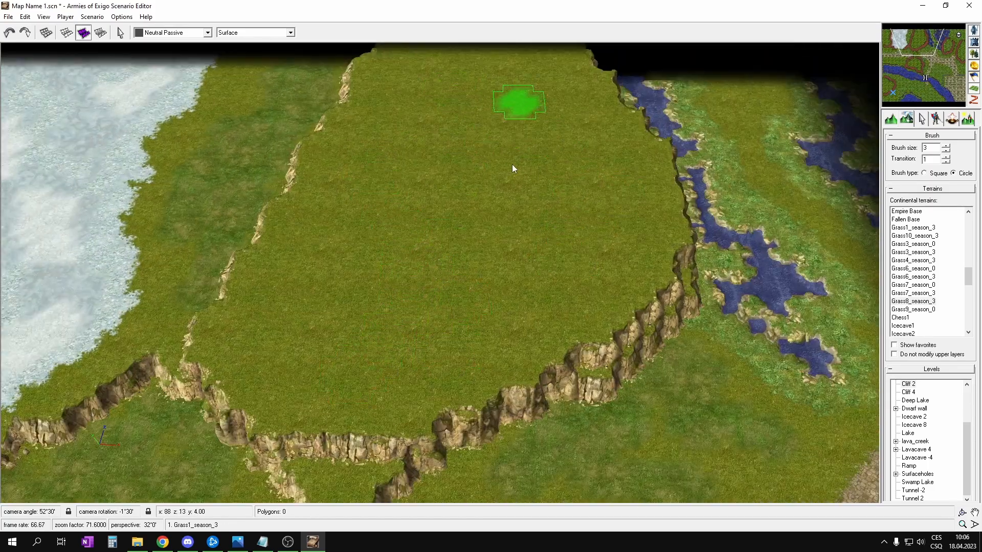
mouse_move(383, 328)
right_mouse_down()
mouse_move(540, 258)
mouse_move(839, 187)
right_mouse_up()
right_click_drag(377, 294, 398, 338)
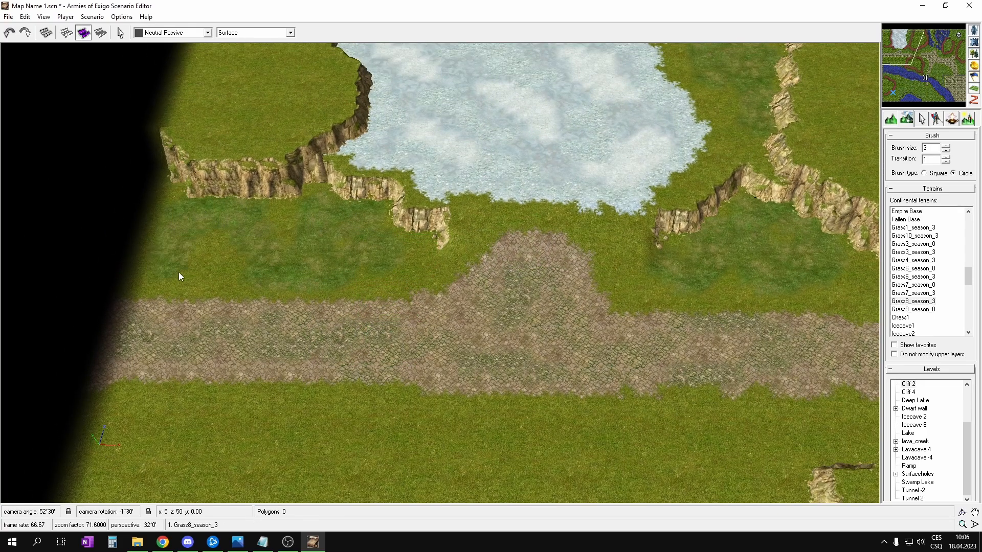
- Paint Grass8_season_3 patches over the western grassland between the stone road, the river and the central plateau cliff
right_click_drag(259, 330, 340, 361)
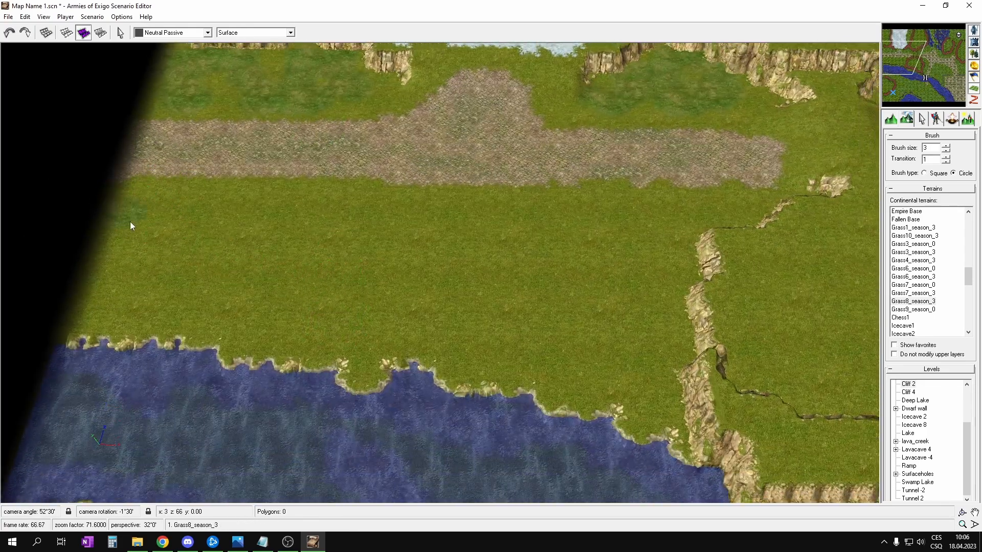
mouse_move(171, 263)
left_mouse_down()
mouse_move(281, 290)
mouse_move(684, 351)
mouse_move(406, 307)
mouse_move(658, 293)
mouse_move(600, 297)
mouse_move(453, 239)
left_mouse_up()
left_click_drag(346, 214, 302, 214)
middle_click_drag(813, 271, 634, 251)
middle_click_drag(460, 255, 576, 287)
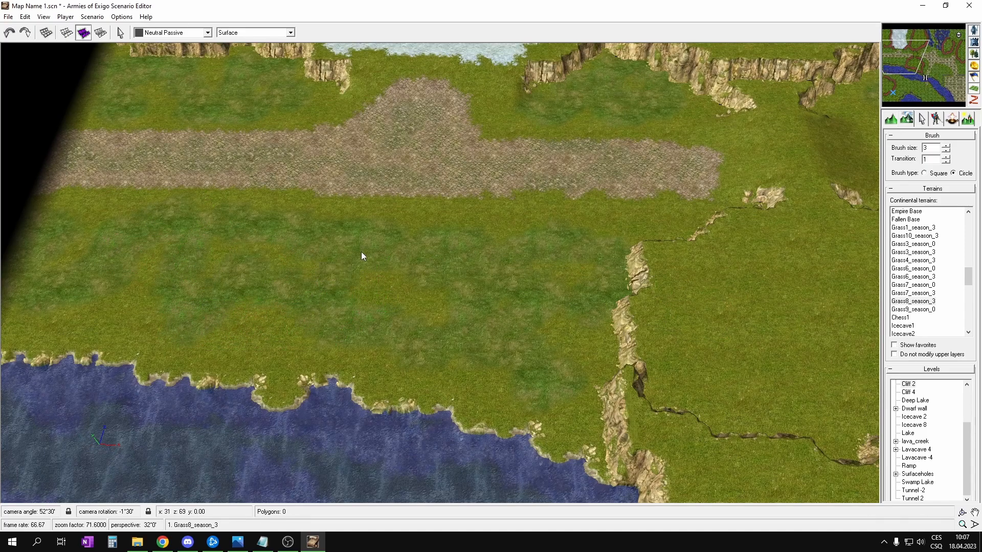
- Review the painted grasslands across the map and compare the available grass terrains for the area south of the river
middle_click_drag(443, 294, 552, 280)
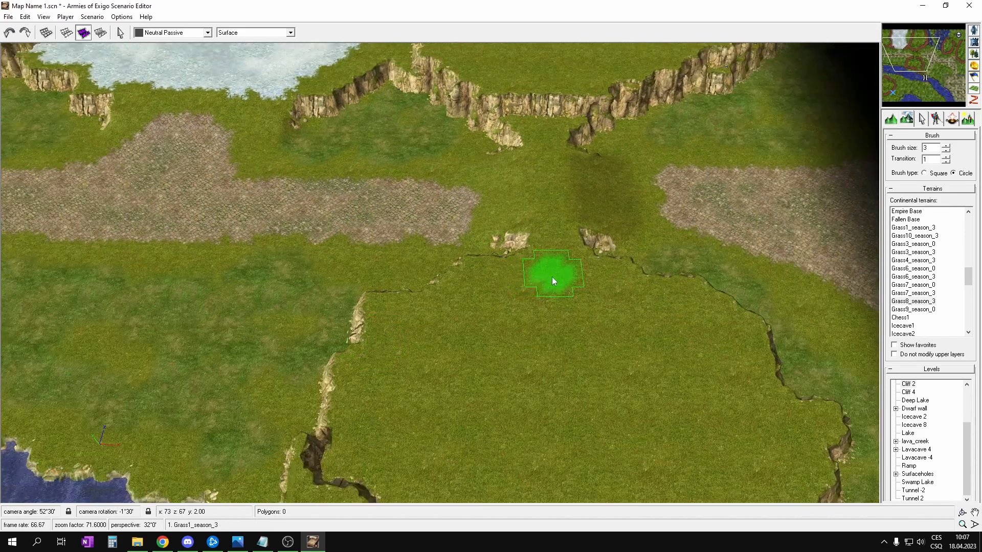
mouse_move(473, 266)
middle_mouse_down()
mouse_move(556, 299)
mouse_move(486, 278)
mouse_move(608, 301)
mouse_move(502, 318)
mouse_move(714, 346)
mouse_move(818, 306)
middle_mouse_up()
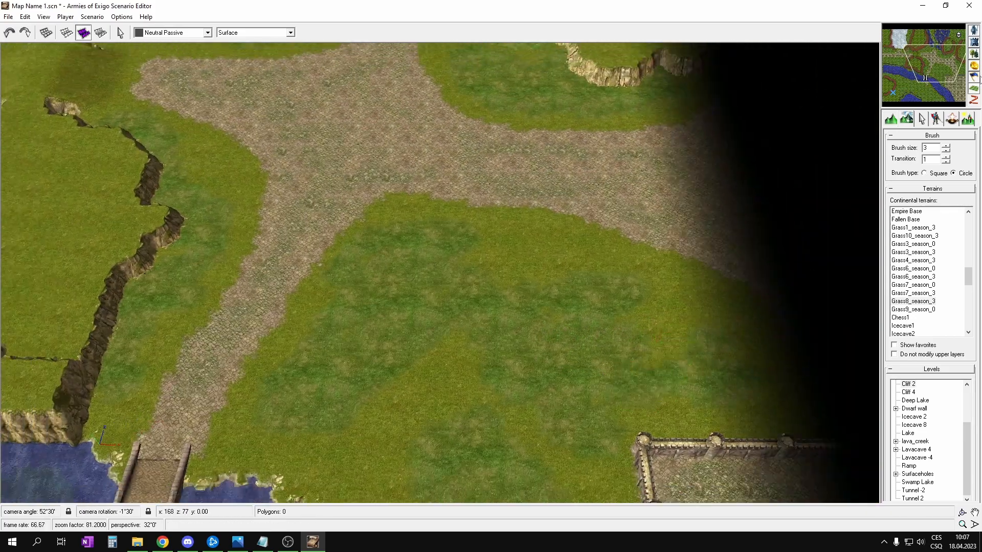
scroll(758, 129, "up", 2)
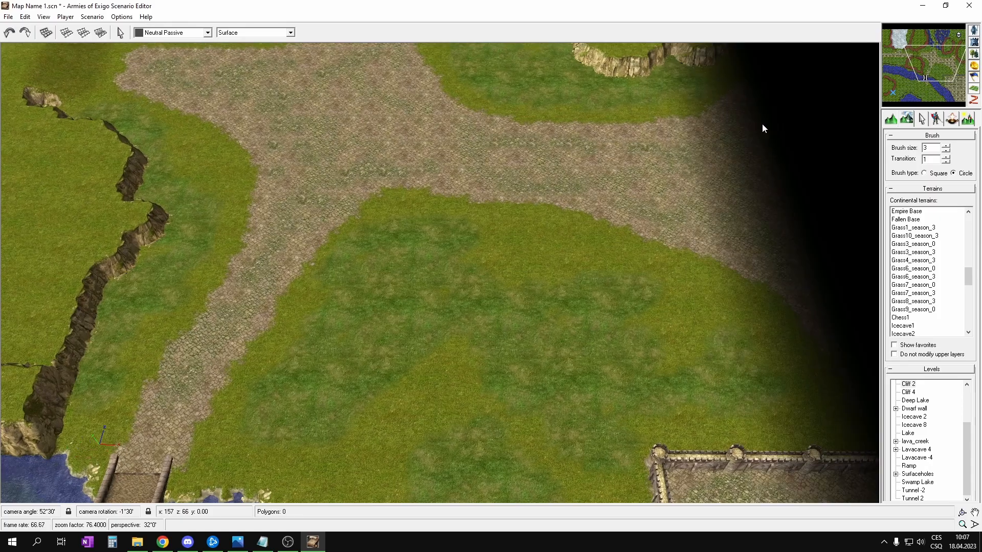
left_click_drag(939, 72, 922, 94)
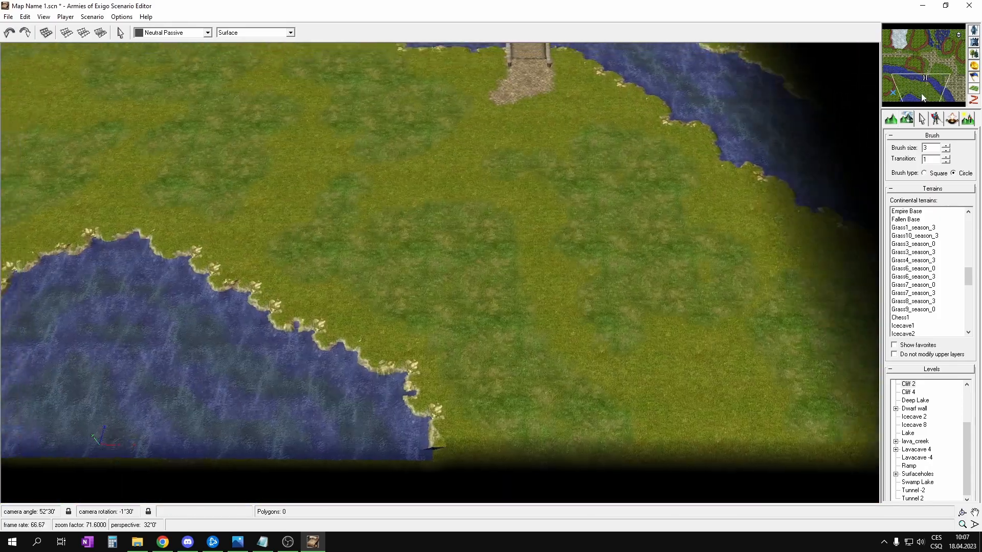
scroll(500, 292, "up", 5)
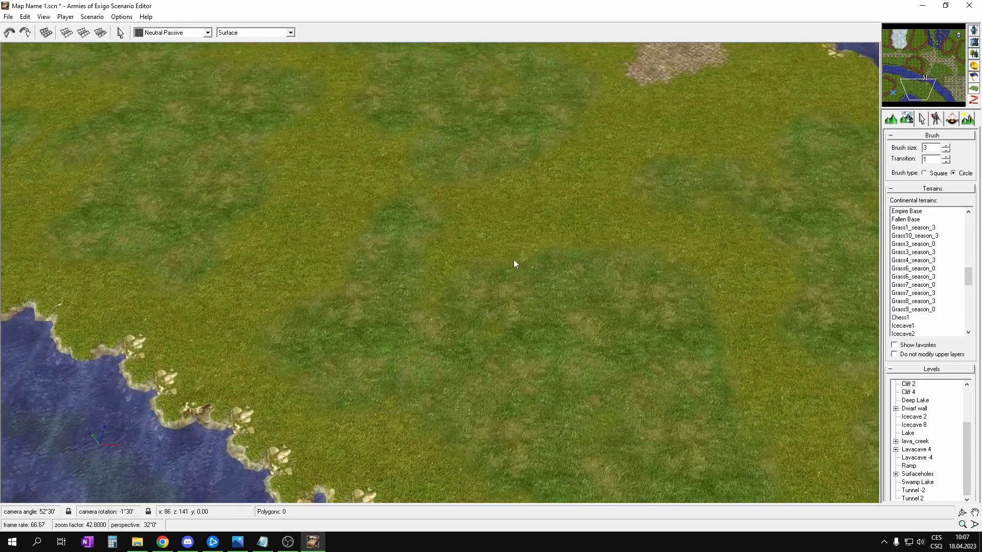
scroll(557, 307, "down", 2)
left_click(915, 293)
left_click(920, 301)
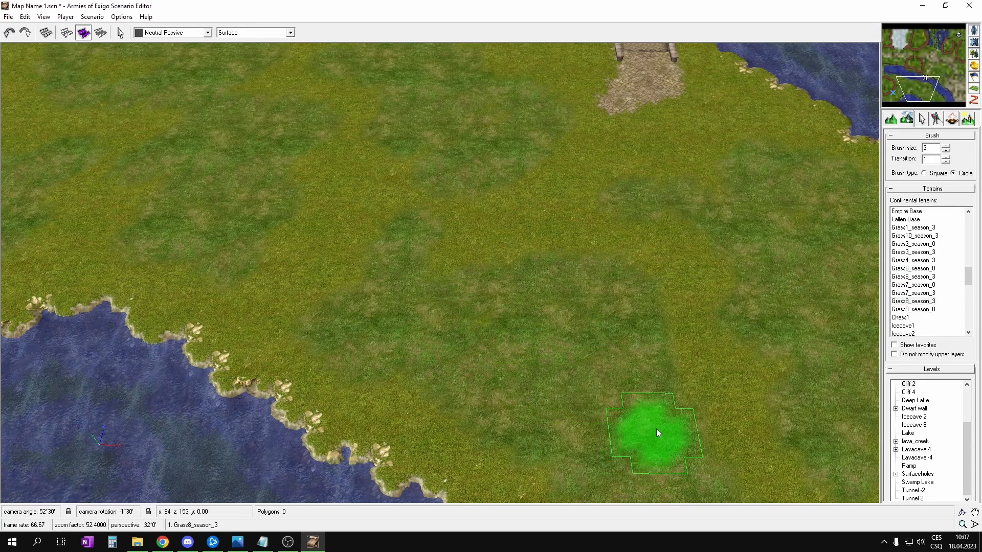
scroll(658, 436, "down", 1)
left_click(913, 244)
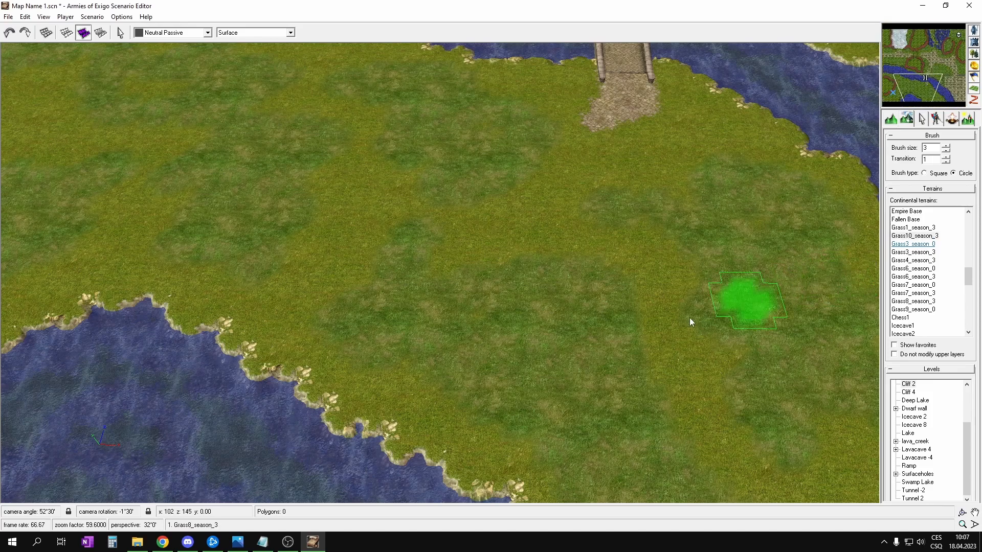
left_click(920, 252)
- Try a Grass10_season_3 patch below the southwestern cliff near the map edge, and undo it
left_click(918, 236)
middle_click_drag(261, 327, 378, 281)
middle_click_drag(312, 282, 629, 287)
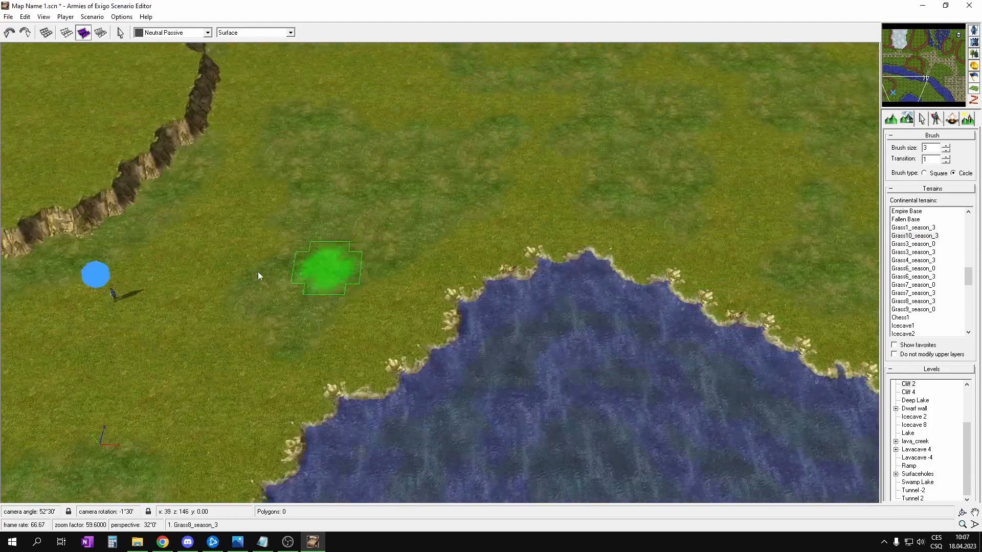
middle_click_drag(149, 266, 371, 210)
middle_click_drag(211, 333, 372, 297)
left_click_drag(211, 245, 232, 277)
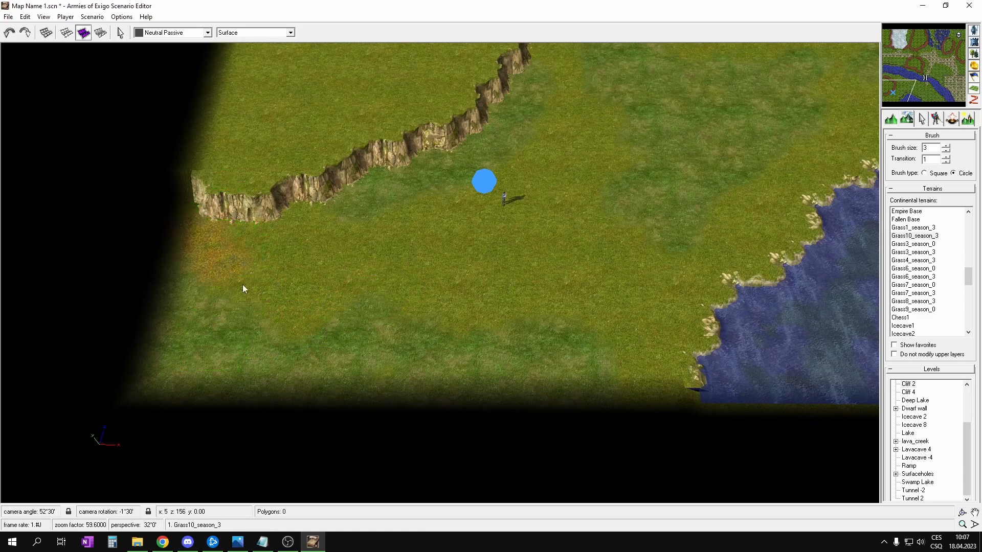
key("ctrl+z")
- Try Grass10_season_3 patches with brush size 3 along the southwestern map edge and beside the cliff
key("minus")
key("minus")
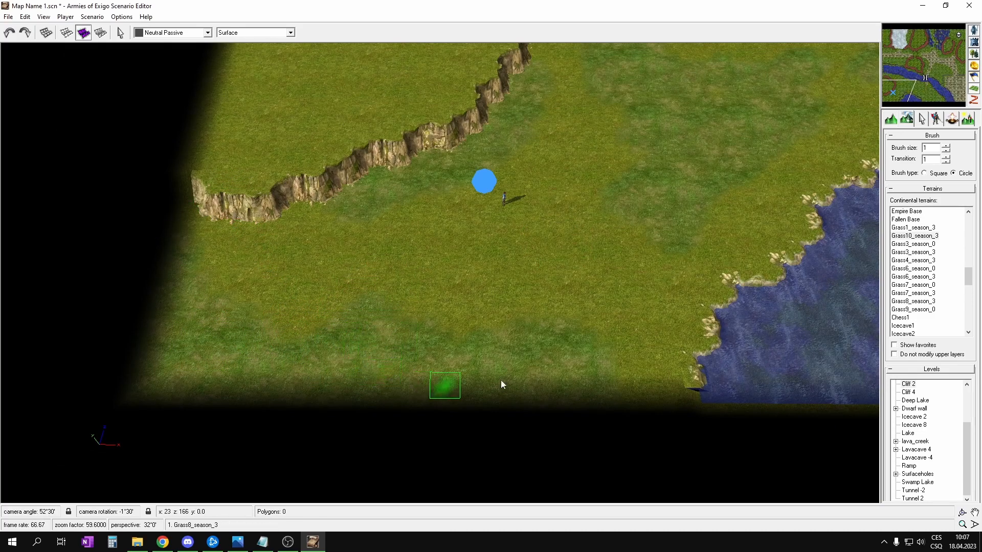
key("plus")
key("plus")
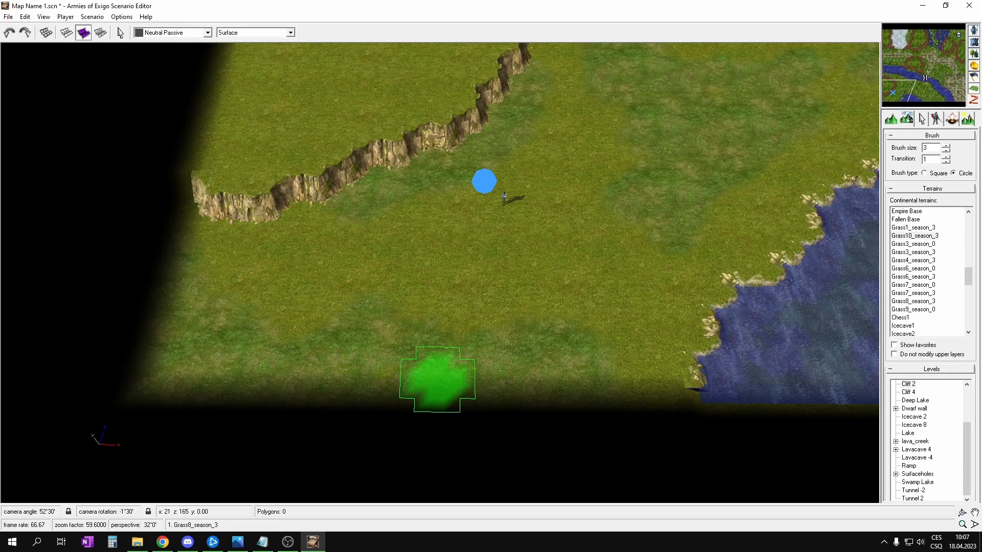
mouse_move(412, 351)
left_mouse_down()
mouse_move(501, 363)
mouse_move(532, 386)
left_mouse_up()
mouse_move(413, 404)
left_mouse_down()
mouse_move(332, 427)
mouse_move(350, 395)
mouse_move(309, 424)
left_mouse_up()
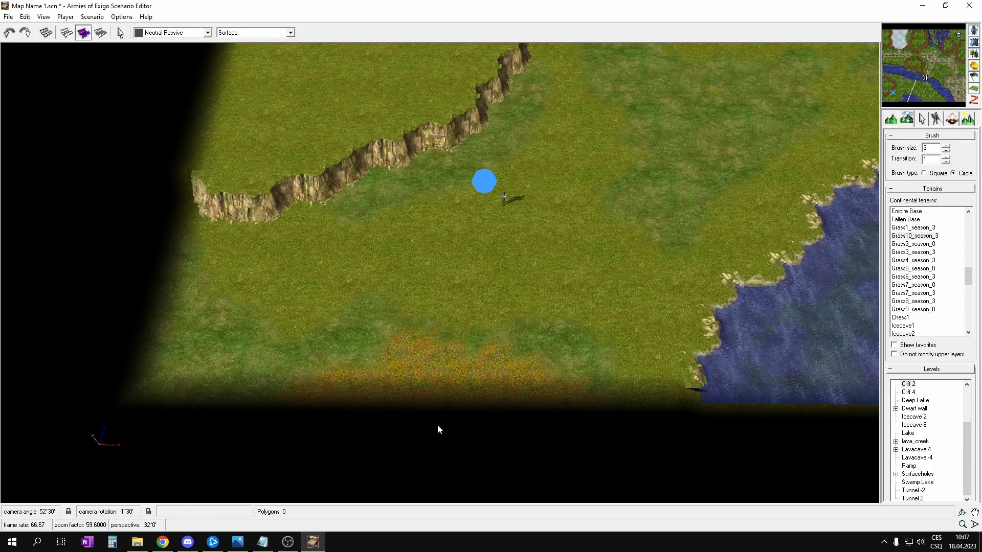
middle_click_drag(599, 251, 545, 285)
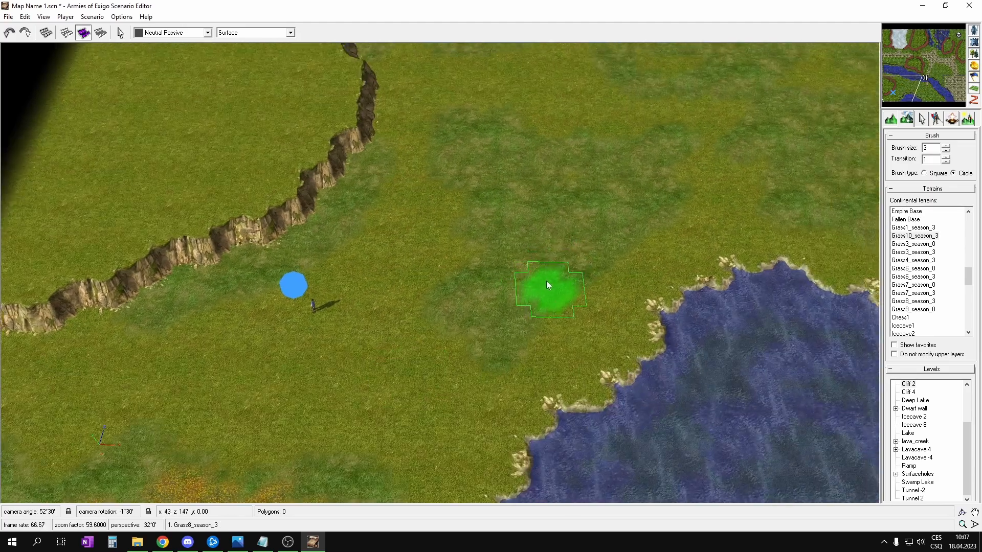
middle_click_drag(505, 97, 475, 281)
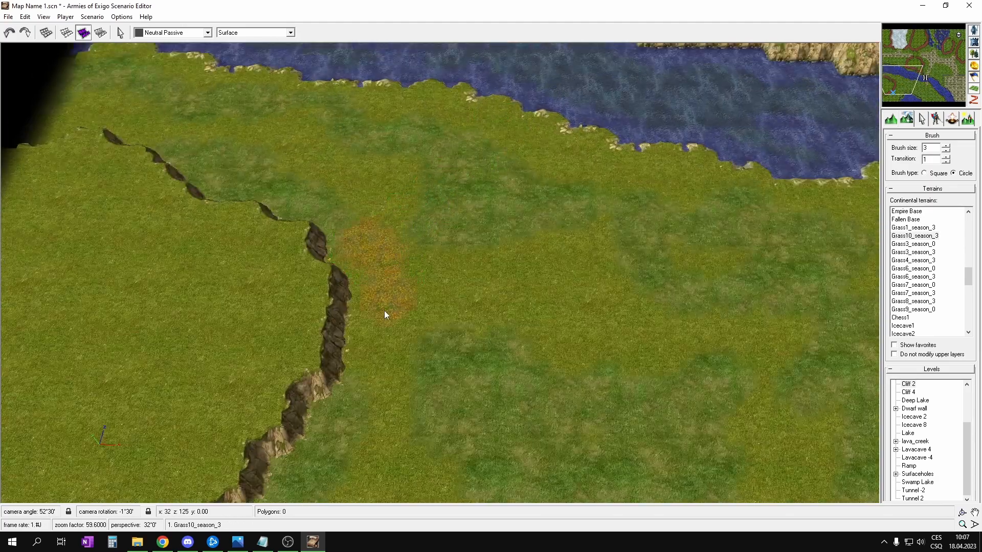
middle_click_drag(339, 226, 618, 373)
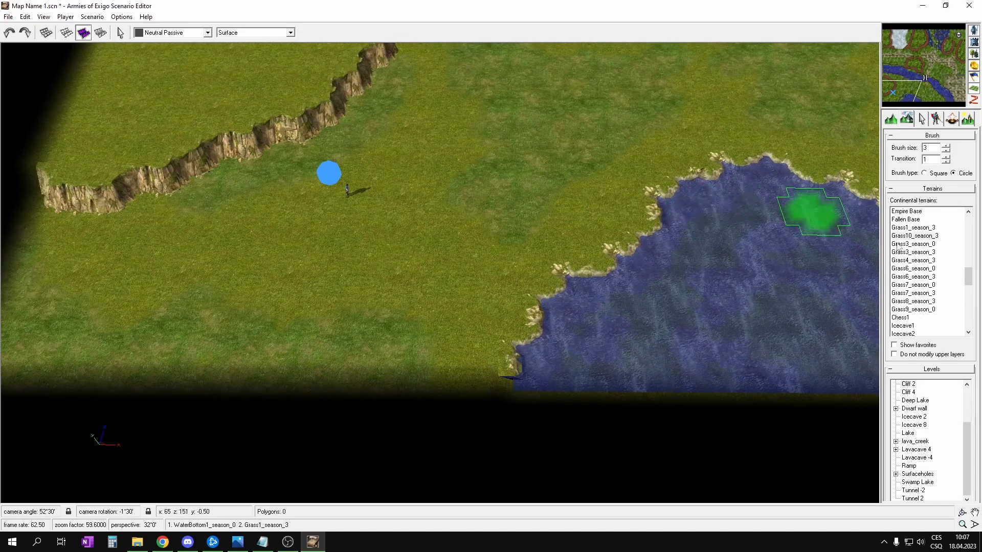
- Test Grass3_season_0 near the southern map edge west of the lake, undo it, and paint a Grass3_season_3 patch there
left_click(918, 245)
middle_click_drag(779, 228, 732, 256)
left_click_drag(345, 304, 392, 371)
key("ctrl+z")
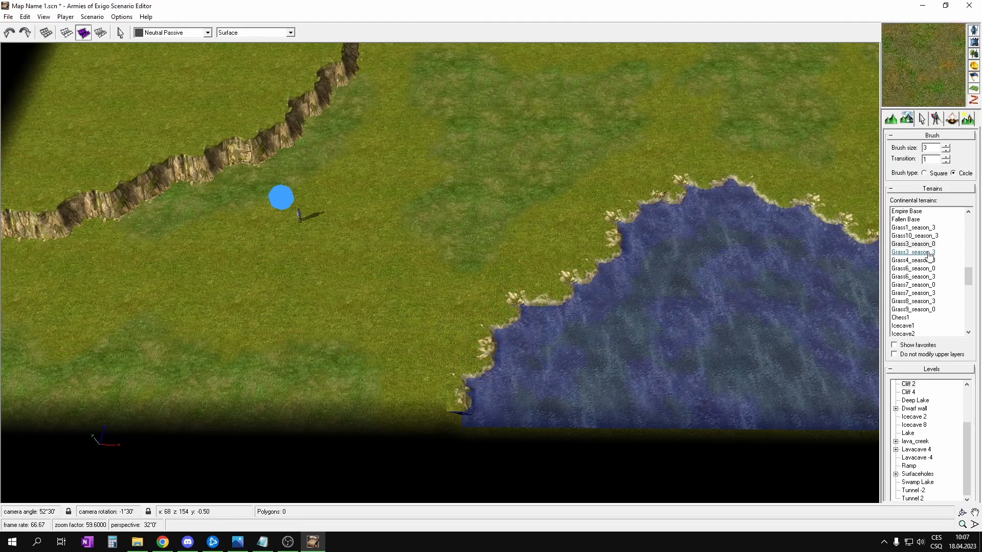
left_click_drag(344, 321, 375, 373)
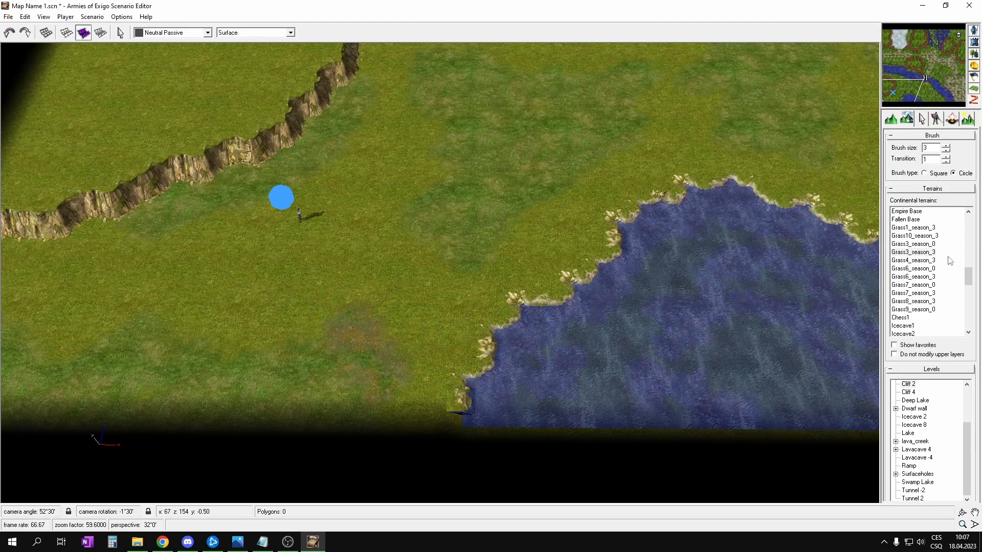
middle_click_drag(657, 274, 811, 280)
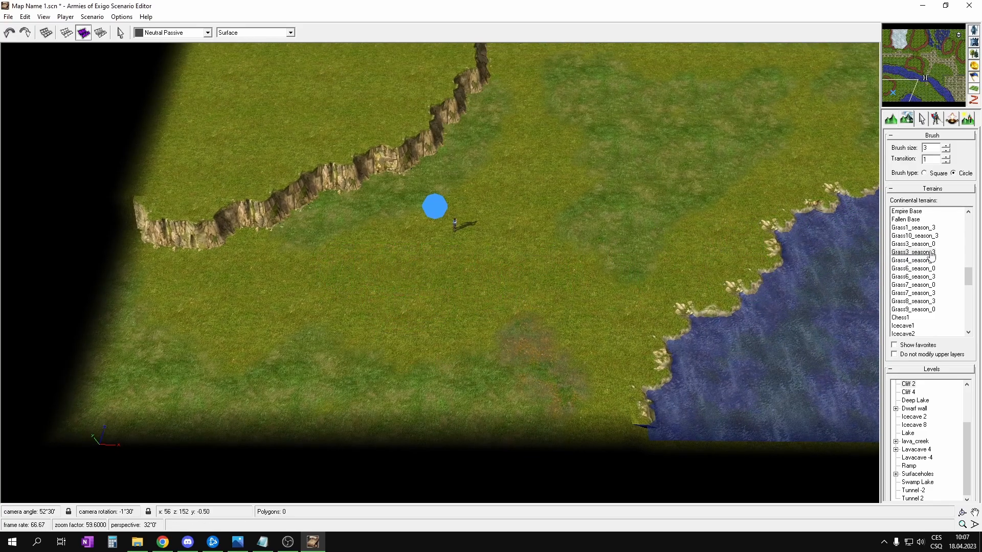
- Compare the textures of the Grass3, Grass7, Grass8 and Grass9 terrains
left_click(915, 248)
left_click(913, 293)
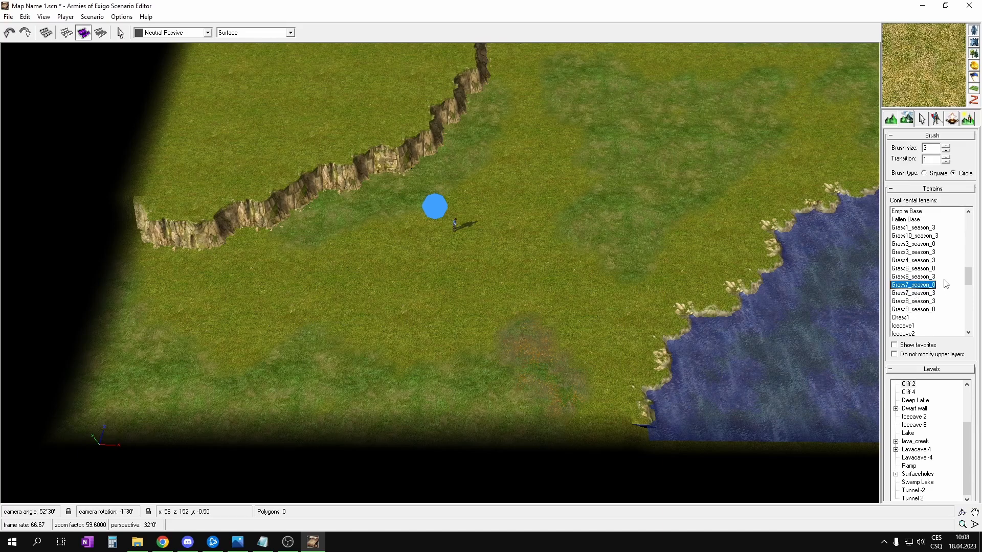
left_click(934, 244)
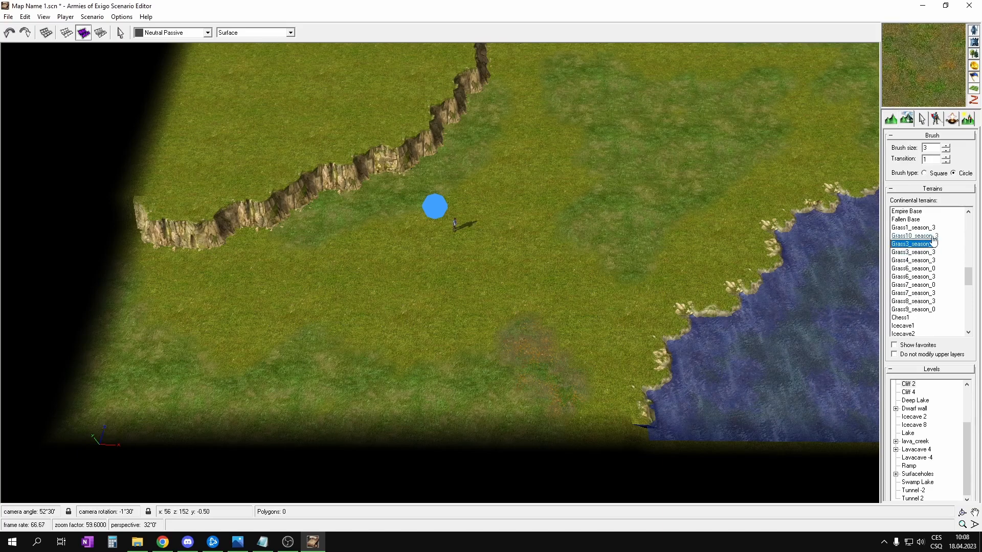
left_click(927, 302)
left_click(917, 310)
left_click(922, 303)
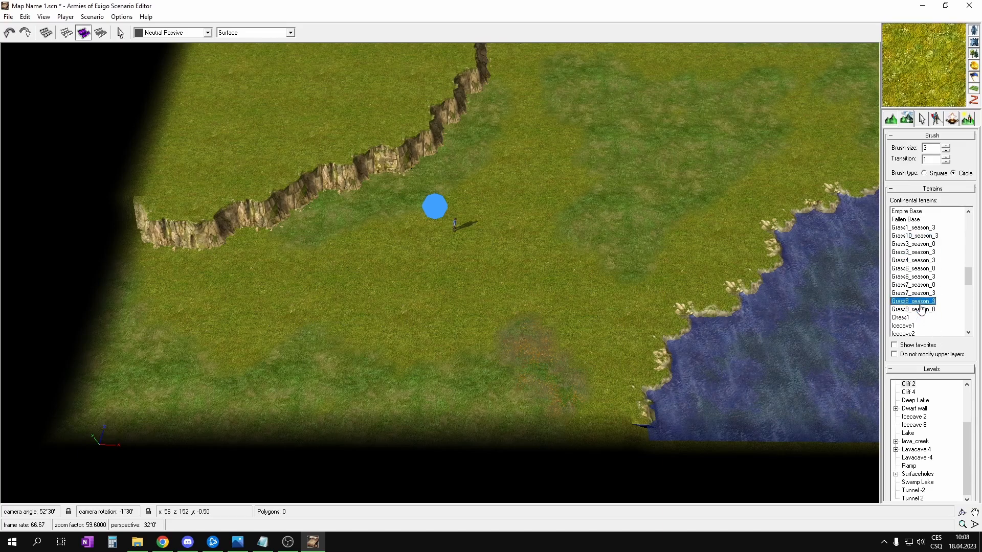
- Paint Grass3_season_3 patches among the darker grass along the southwestern map edge, west of the lake
left_click(923, 253)
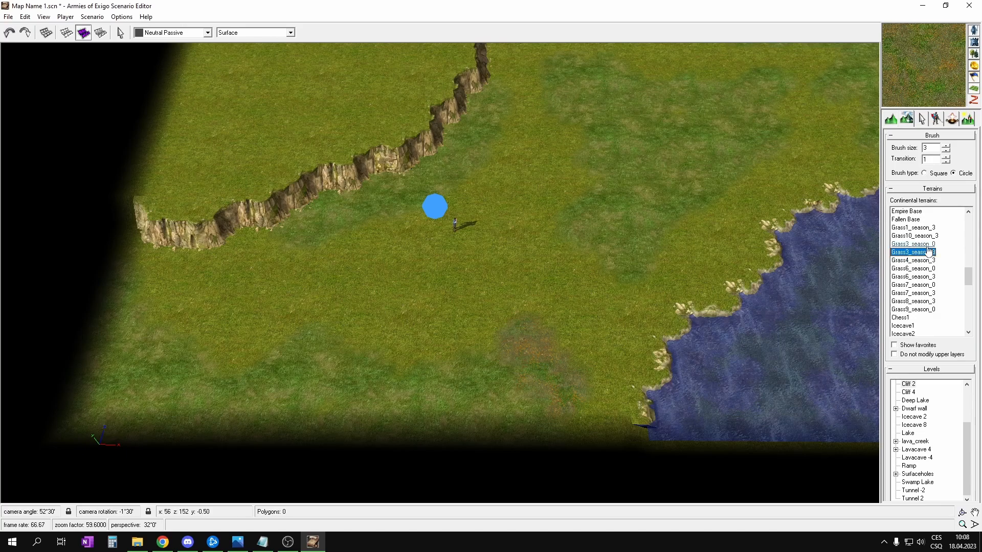
left_click(257, 360)
left_click(422, 353)
middle_click_drag(563, 221, 525, 274)
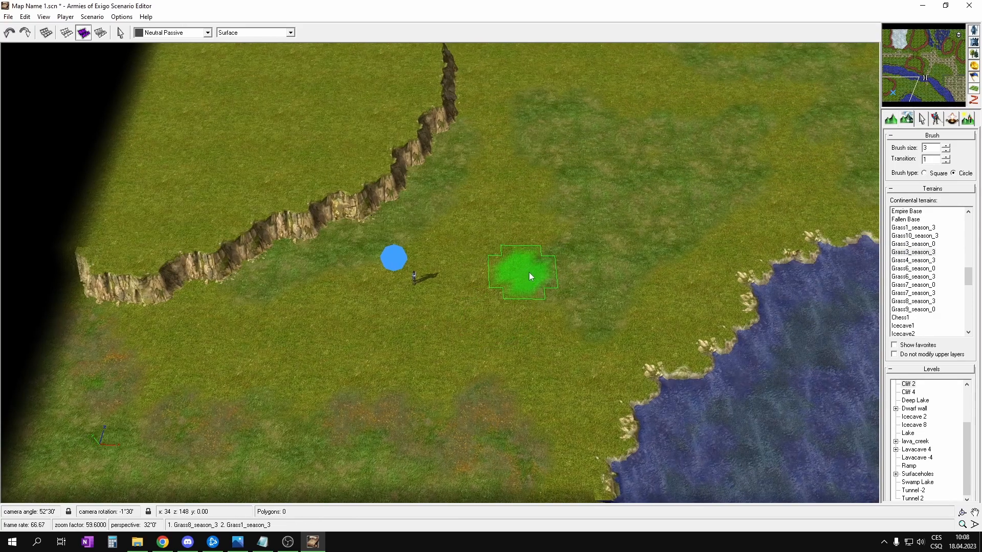
- Paint Grass3_season_3 accents below the southwestern cliff and across the dark grass between the cliff and the lake
left_click_drag(418, 249, 286, 293)
middle_click_drag(578, 205, 551, 238)
mouse_move(511, 323)
left_mouse_down()
mouse_move(518, 239)
mouse_move(491, 186)
left_mouse_up()
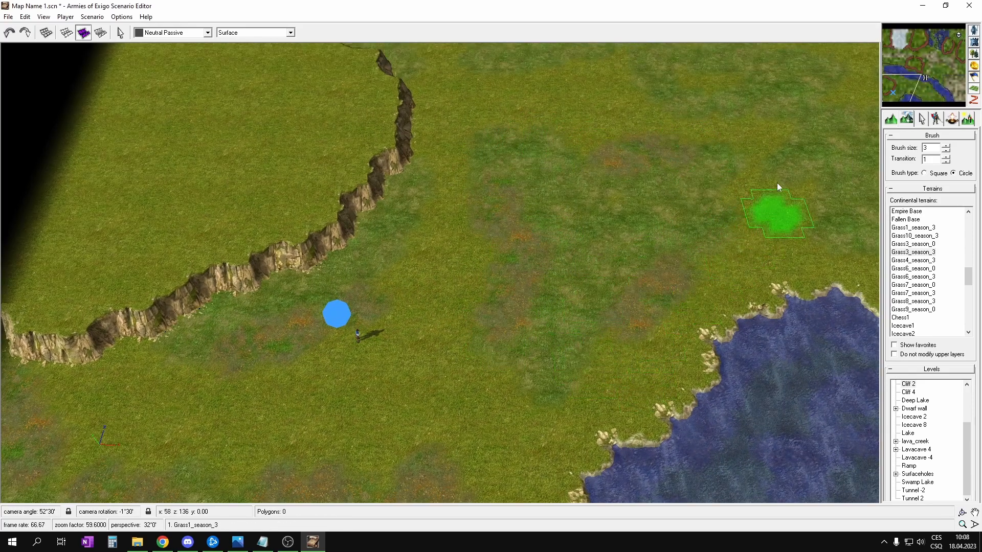
- Add Grass3_season_3 accents to the dark grass northeast of the southwestern cliff, along the river's south bank
middle_click_drag(767, 232, 622, 394)
middle_click_drag(450, 144, 468, 201)
mouse_move(240, 177)
left_mouse_down()
mouse_move(268, 236)
mouse_move(260, 218)
left_mouse_up()
left_click_drag(120, 148, 166, 145)
middle_click_drag(259, 98, 318, 166)
left_click_drag(130, 140, 183, 167)
middle_click_drag(390, 192, 334, 162)
mouse_move(361, 205)
left_mouse_down()
mouse_move(486, 285)
mouse_move(532, 283)
left_mouse_up()
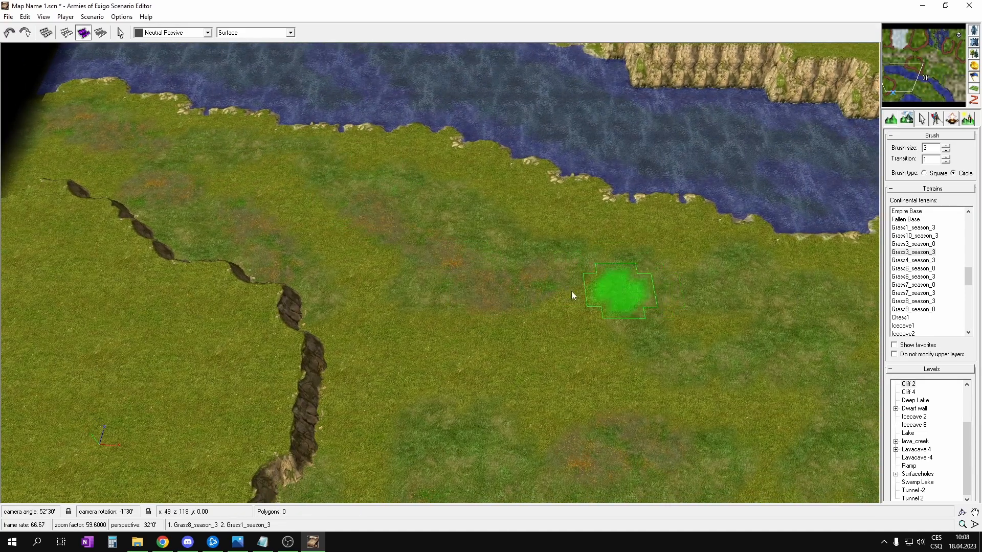
- Paint Grass3_season_3 accents over the dark grass between the southern lake and the river, down to the southern map edge
middle_click_drag(711, 309, 519, 302)
middle_click_drag(723, 340, 460, 225)
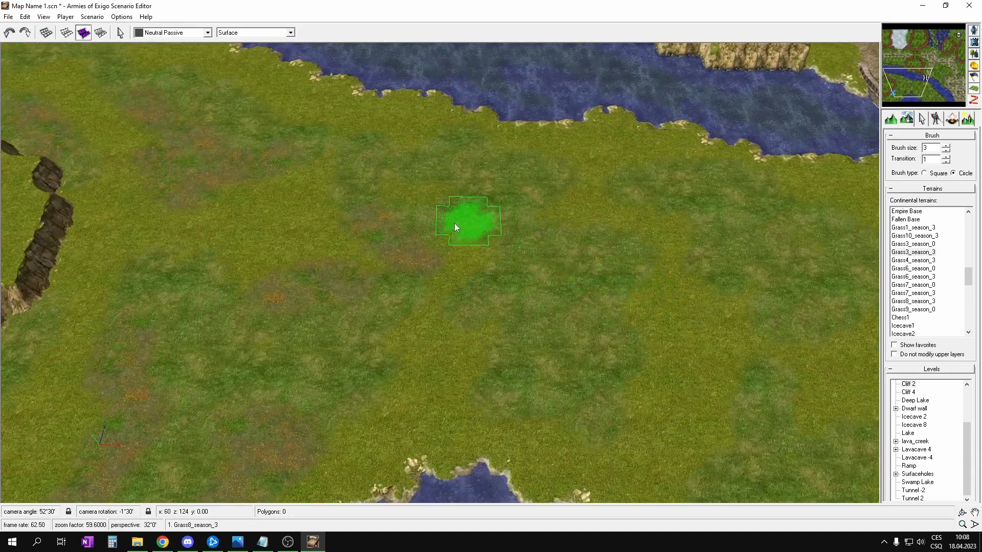
mouse_move(701, 373)
middle_mouse_down()
mouse_move(596, 301)
mouse_move(534, 239)
middle_mouse_up()
left_click_drag(480, 245, 608, 342)
mouse_move(701, 364)
middle_mouse_down()
mouse_move(603, 294)
mouse_move(586, 326)
mouse_move(547, 357)
middle_mouse_up()
mouse_move(689, 419)
left_mouse_down()
mouse_move(536, 197)
mouse_move(492, 170)
left_mouse_up()
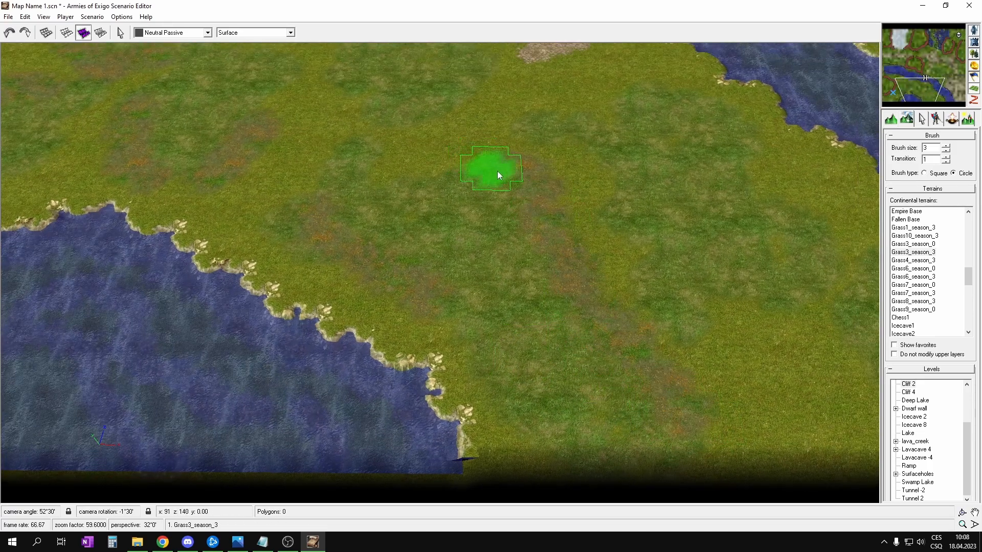
- Paint Grass3_season_3 accents on the dark grass south of the bridge and beside the river's southeastern stretch
middle_click_drag(841, 266, 677, 230)
middle_click_drag(750, 238, 701, 253)
left_click_drag(323, 302, 391, 318)
middle_click_drag(660, 340, 526, 302)
scroll(527, 302, "up", 1)
left_click_drag(483, 307, 510, 388)
left_click_drag(816, 352, 585, 261)
middle_click_drag(542, 263, 515, 289)
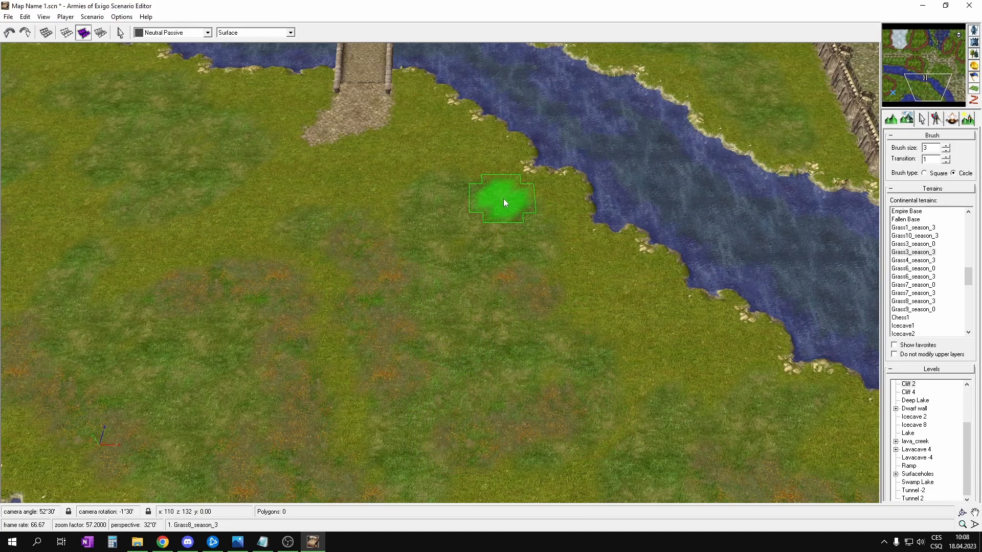
- Paint Grass3_season_3 accents on the dark grass north of the river, between the bridge road and the walled base
middle_click_drag(386, 57, 466, 247)
middle_click_drag(621, 54, 603, 143)
middle_click_drag(808, 169, 476, 86)
middle_click_drag(652, 171, 612, 155)
left_click_drag(456, 287, 407, 186)
left_click_drag(542, 331, 469, 154)
mouse_move(482, 140)
middle_mouse_down()
mouse_move(444, 163)
mouse_move(458, 220)
middle_mouse_up()
left_click_drag(407, 246, 360, 274)
left_click_drag(443, 180, 308, 211)
left_click_drag(478, 191, 503, 227)
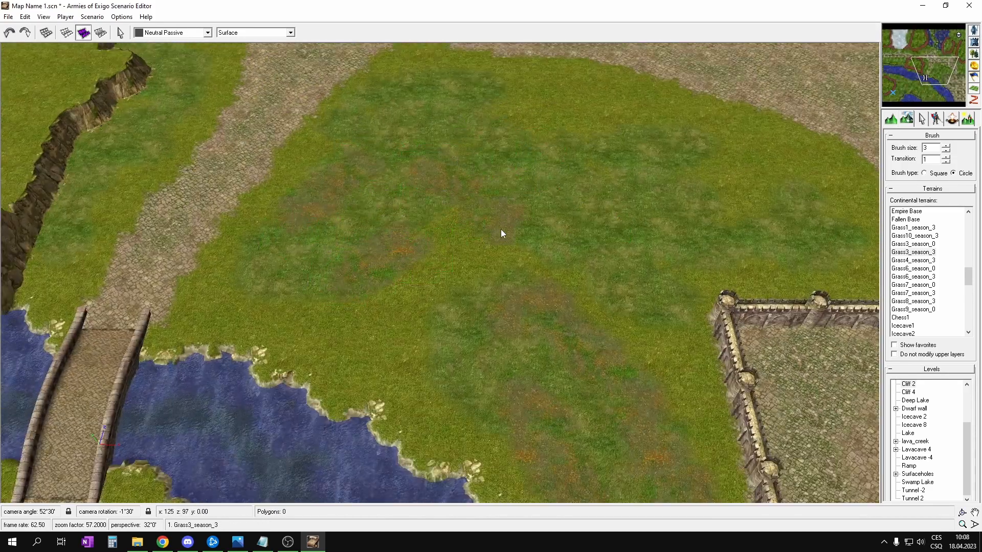
- Add Grass3_season_3 accents between the central cliff and the stone road, and below the cliff north of the road junction
mouse_move(420, 71)
middle_mouse_down()
mouse_move(497, 164)
mouse_move(578, 164)
middle_mouse_up()
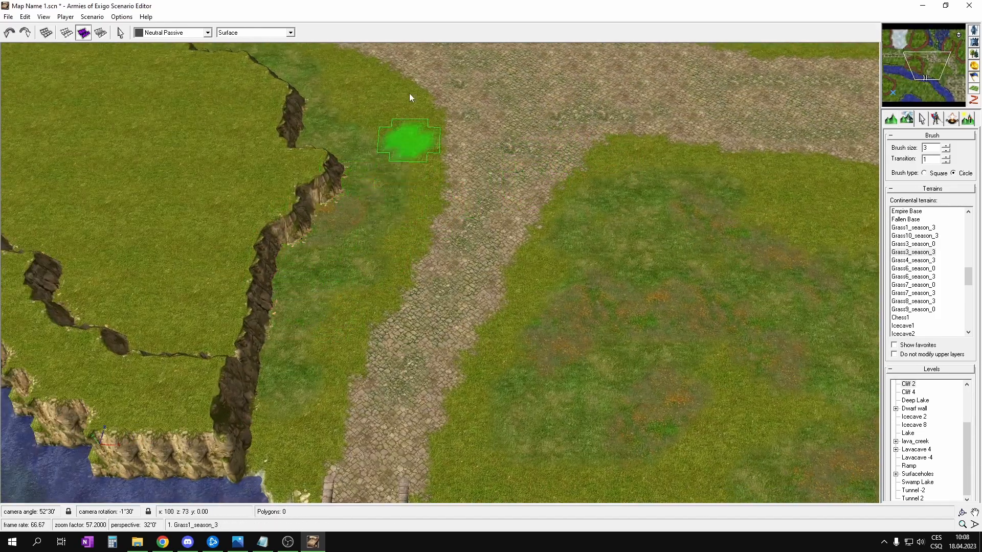
middle_click_drag(408, 114, 383, 245)
middle_click_drag(647, 76, 585, 156)
middle_click_drag(340, 67, 318, 202)
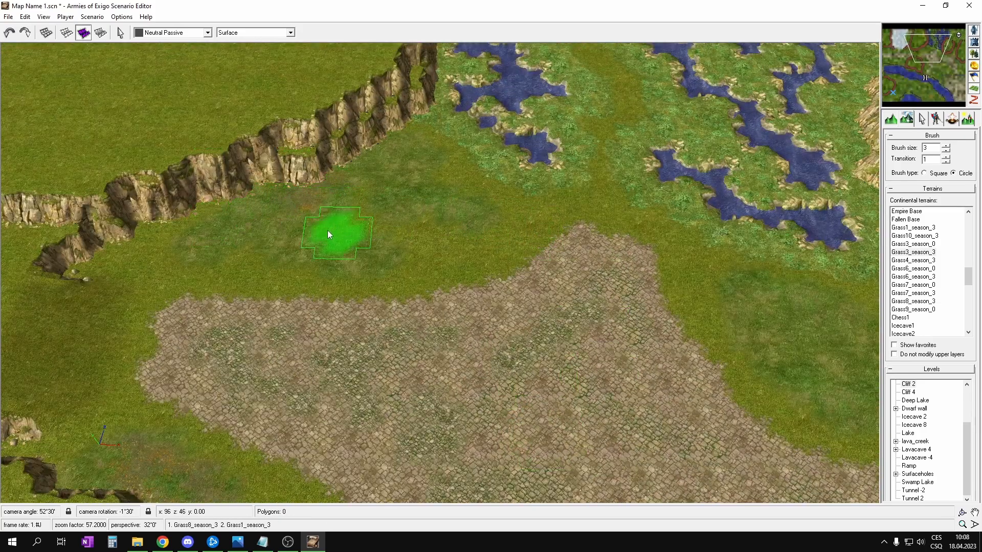
- Paint Grass3_season_3 accents on the dark grass south of the swamp and on the plateau east of it
middle_click_drag(664, 199, 443, 135)
middle_click_drag(611, 281, 450, 264)
mouse_move(456, 228)
left_mouse_down()
mouse_move(570, 265)
mouse_move(663, 264)
left_mouse_up()
middle_click_drag(806, 214, 761, 243)
middle_click_drag(709, 183, 657, 260)
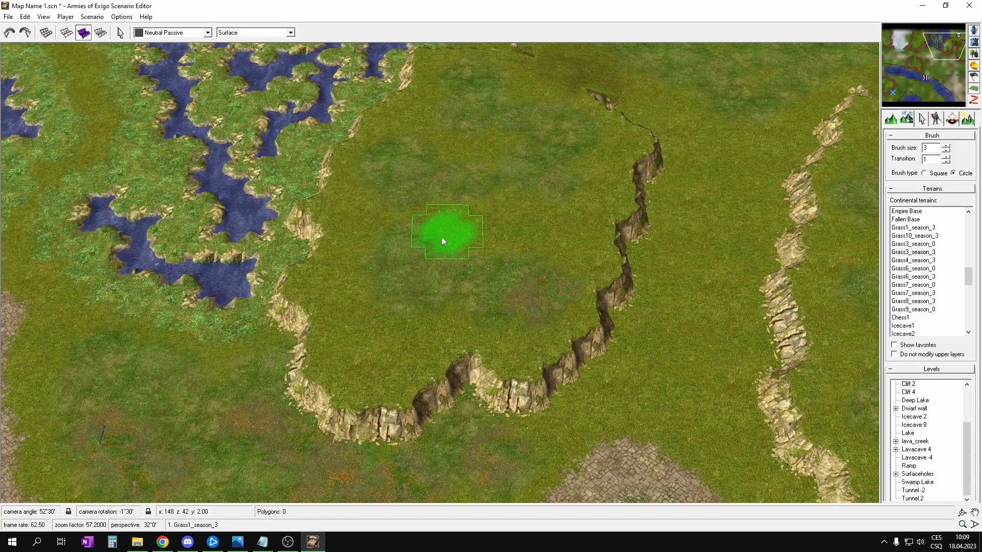
left_click_drag(514, 146, 535, 100)
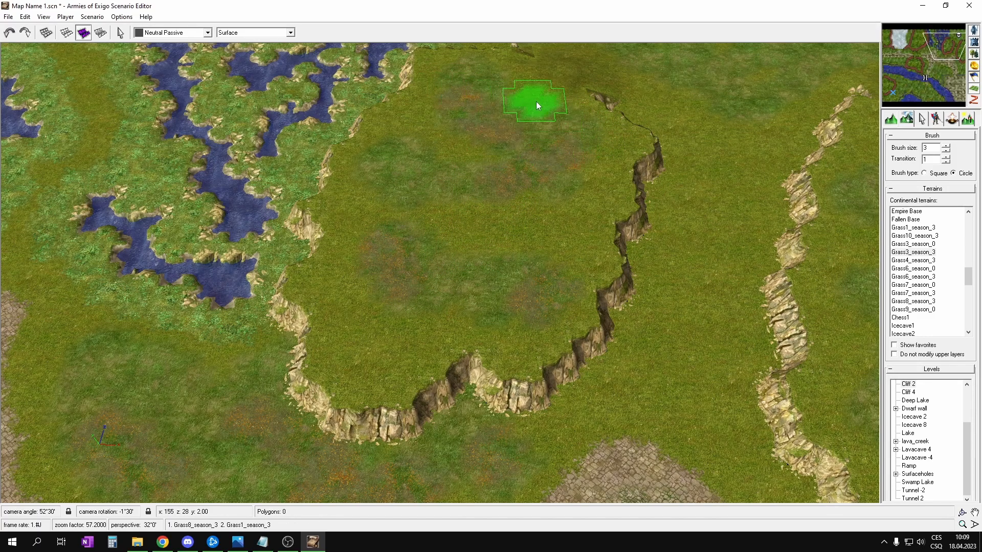
- Paint Grass3_season_3 accents along the northeastern map edge and on the dark grass around the rocky cave mound
middle_click_drag(839, 235, 643, 195)
mouse_move(644, 292)
left_mouse_down()
mouse_move(644, 358)
mouse_move(687, 453)
mouse_move(812, 390)
mouse_move(695, 195)
left_mouse_up()
scroll(622, 183, "up", 1)
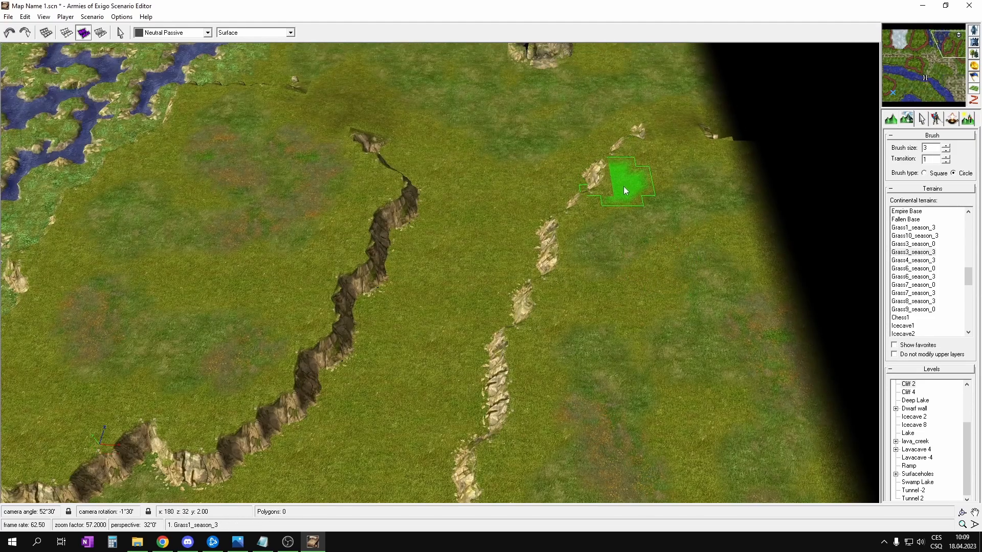
scroll(517, 231, "up", 1)
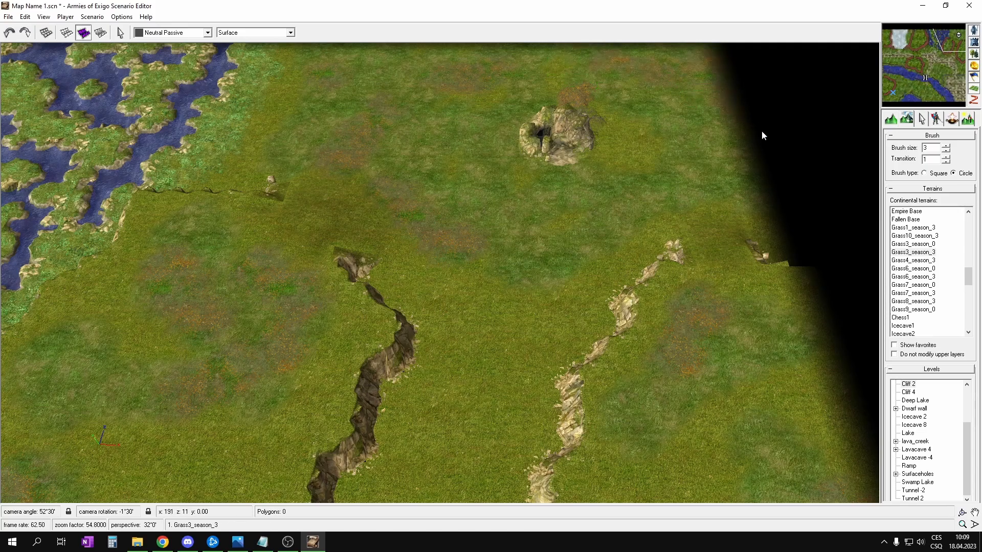
- Paint Grass3_season_3 accents on the dark grass north of the castle walls, on both sides of the eastern stone road
middle_click_drag(645, 225, 645, 545)
scroll(624, 353, "down", 1)
scroll(634, 245, "up", 2)
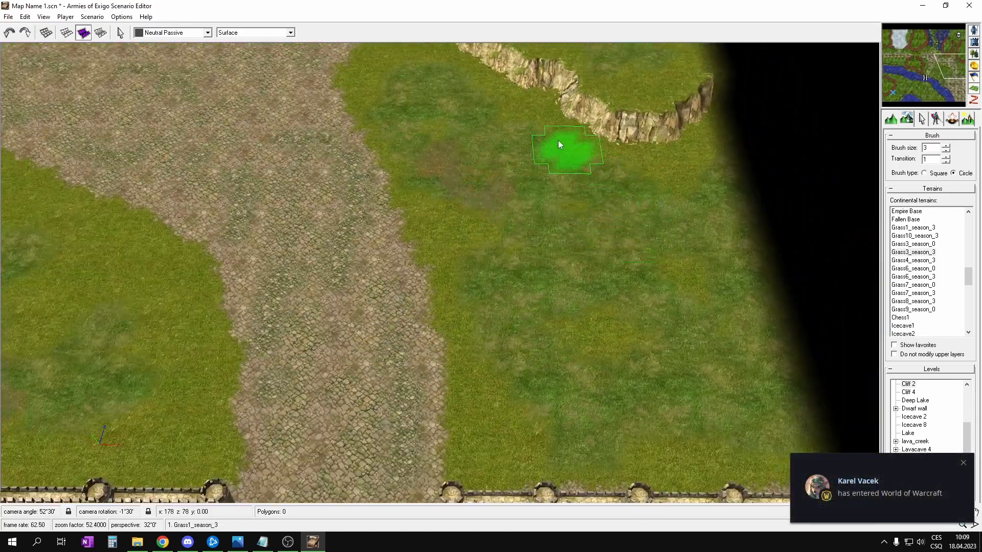
scroll(716, 246, "up", 2)
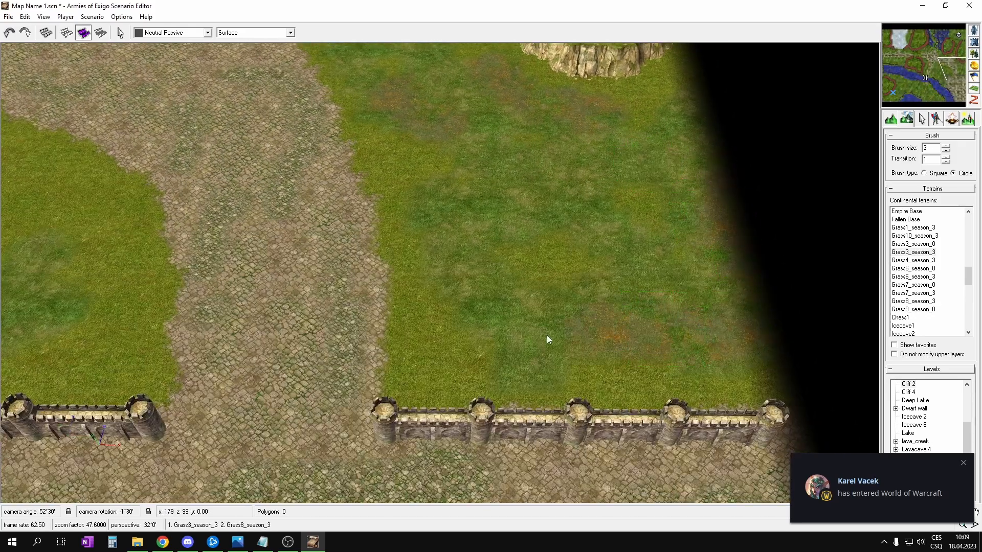
middle_click_drag(655, 233, 621, 210)
scroll(650, 245, "down", 3)
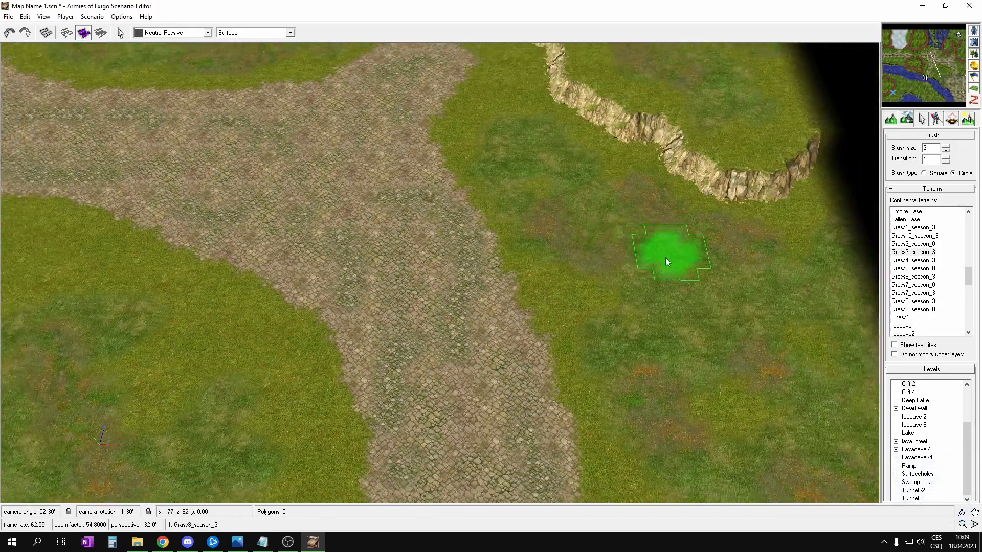
middle_click_drag(491, 233, 503, 261)
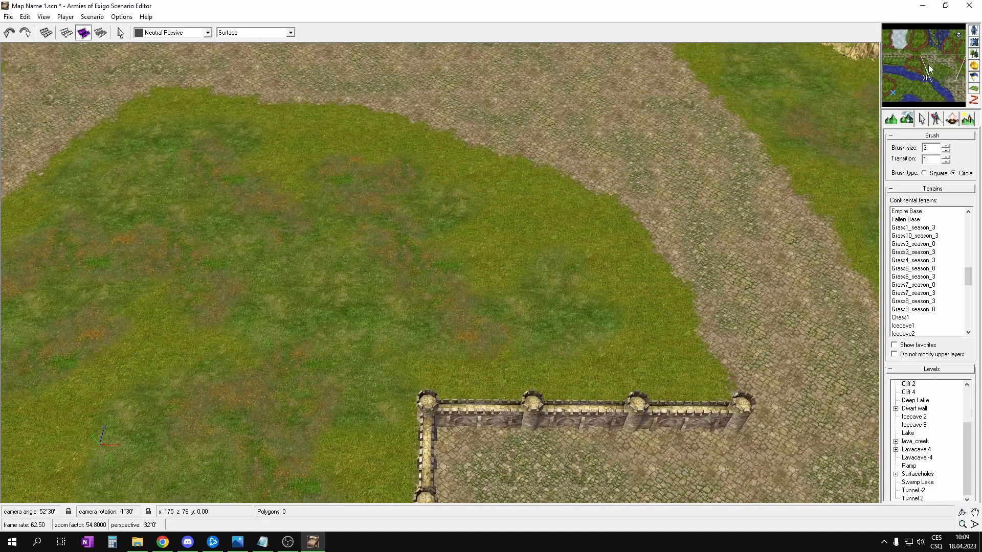
- Paint Grass3_season_3 accents across the dark grass between the western stone road and the river
left_click(908, 50)
left_click_drag(909, 53, 905, 52)
scroll(501, 251, "down", 1)
key("Left")
key("Down")
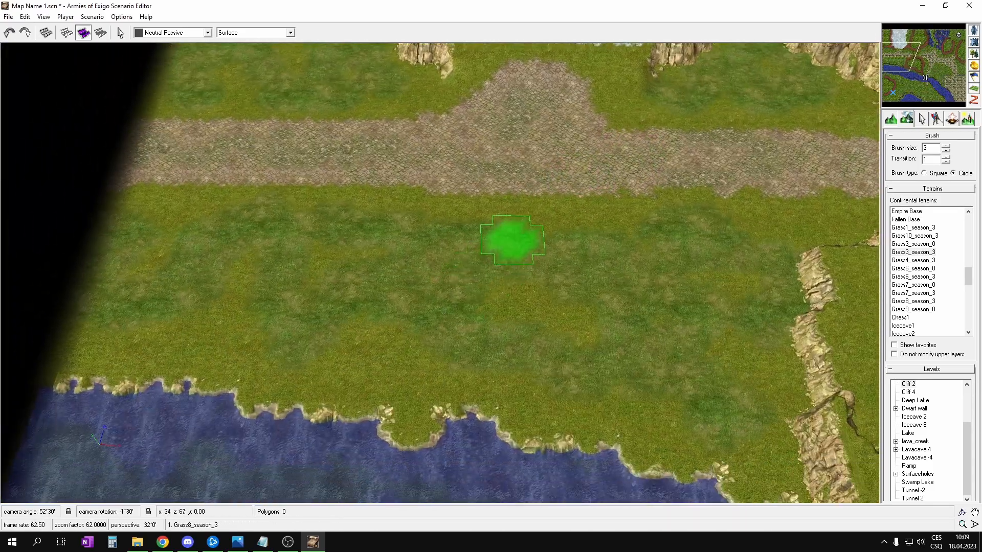
key("Right")
key("Down")
mouse_move(610, 352)
left_mouse_down()
mouse_move(498, 342)
mouse_move(398, 246)
left_mouse_up()
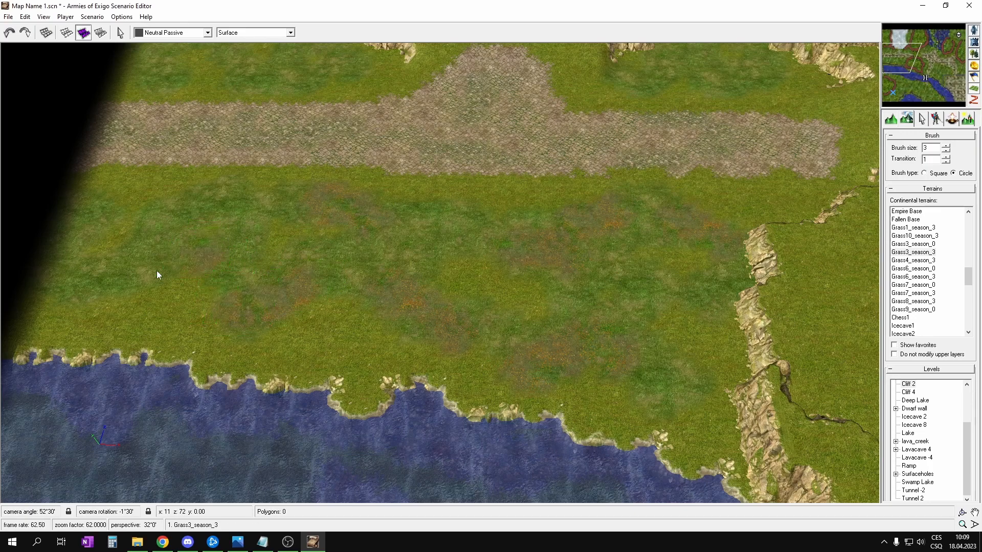
- Add Grass3_season_3 accents below the northwestern cliff and on the grass strip east of the ice area
key("Up")
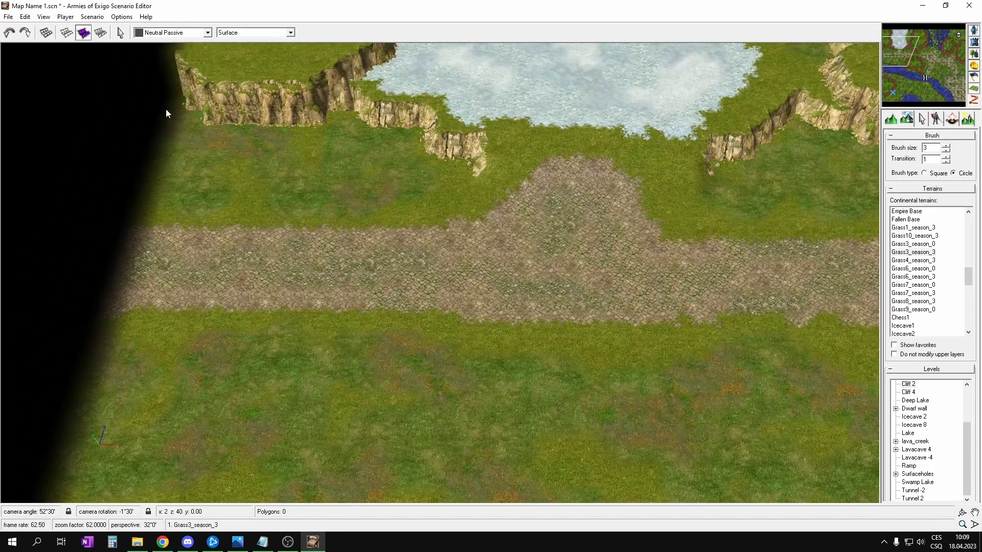
mouse_move(204, 186)
left_mouse_down()
mouse_move(418, 177)
mouse_move(269, 178)
left_mouse_up()
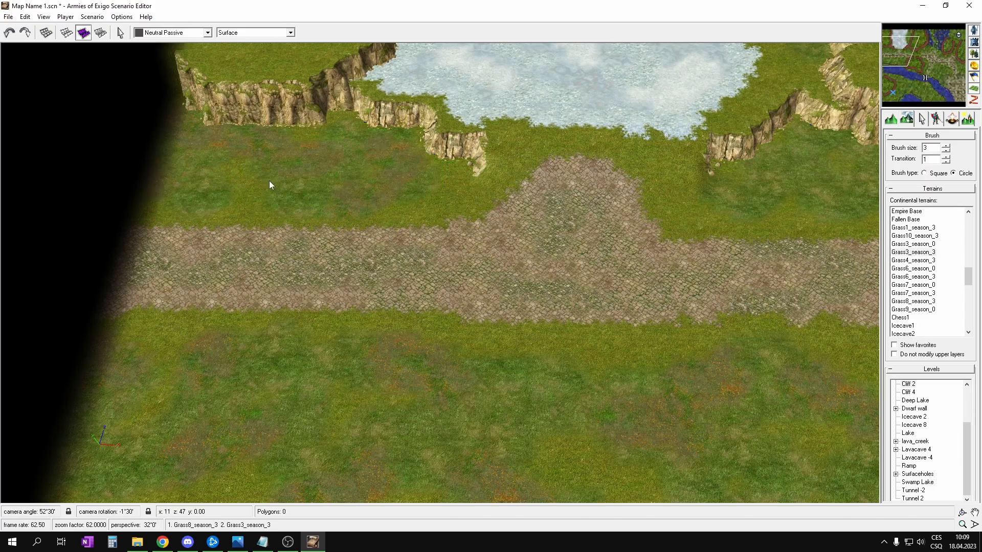
key("Up")
key("Right")
key("Up")
key("Right")
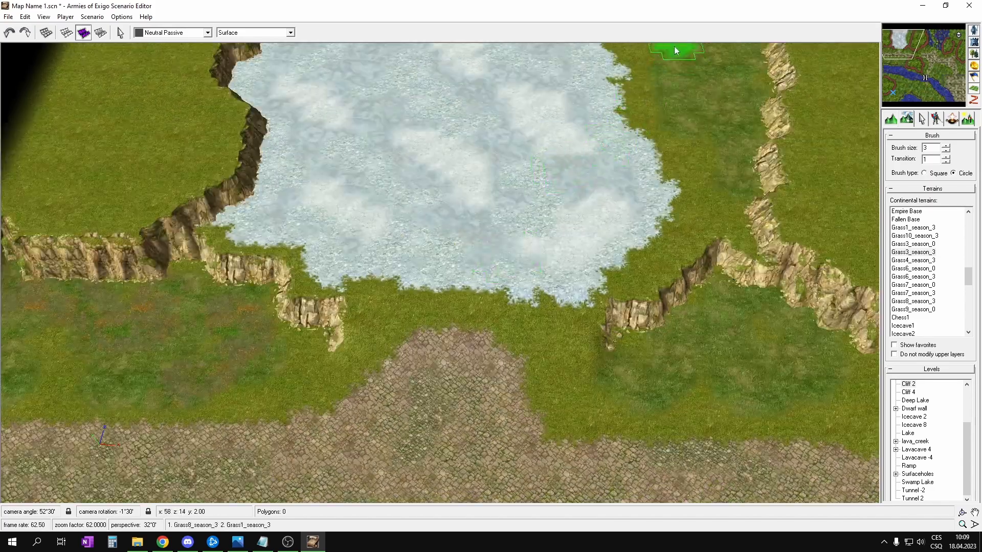
key("Up")
key("Right")
key("Right")
left_click_drag(569, 243, 676, 165)
- Put the terrain brush away and look over the central plateau, the stone road junction and the ice area's surroundings
key("Down")
key("Right")
key("Left")
key("Down")
key("Right")
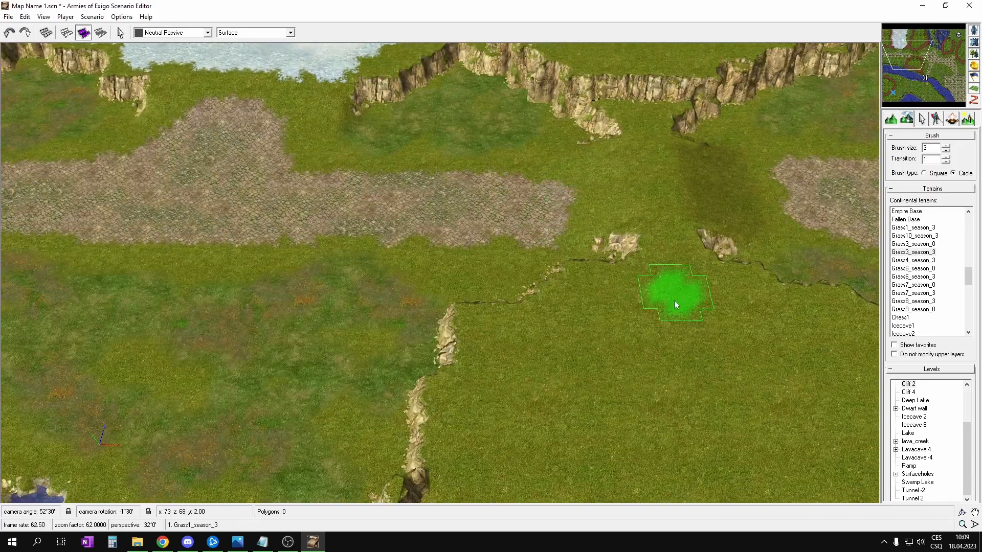
key("Right")
key("Down")
key("Right")
key("Down")
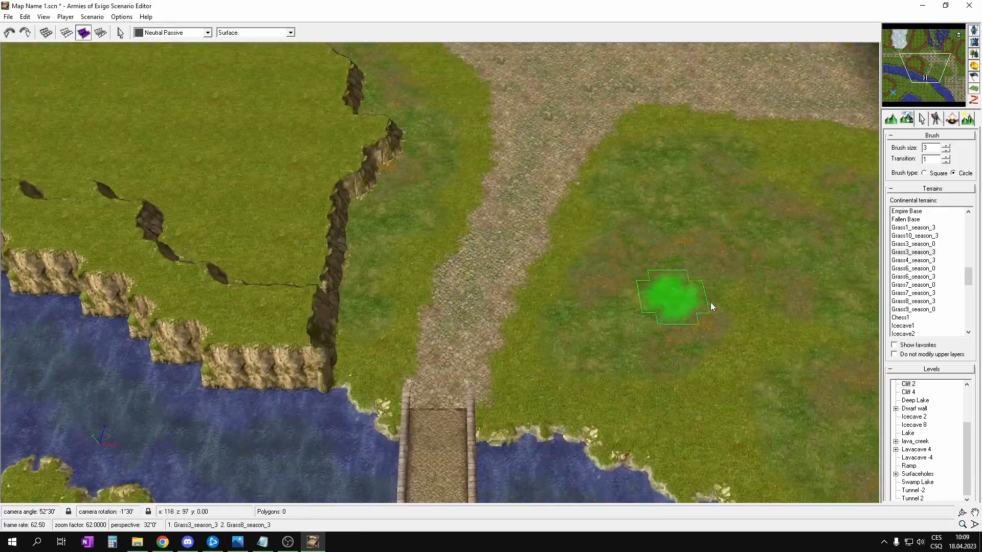
right_click(702, 237)
key("Left")
key("Up")
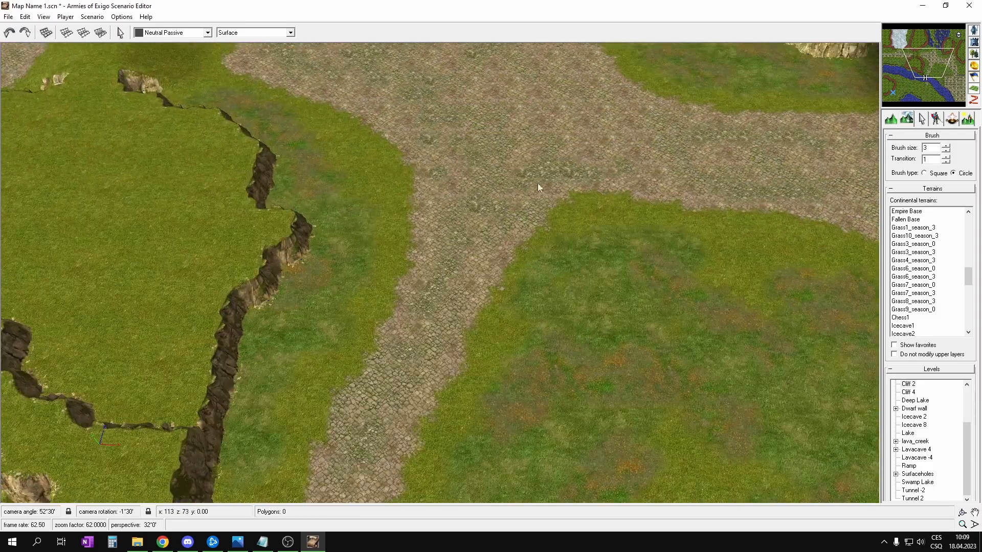
key("Up")
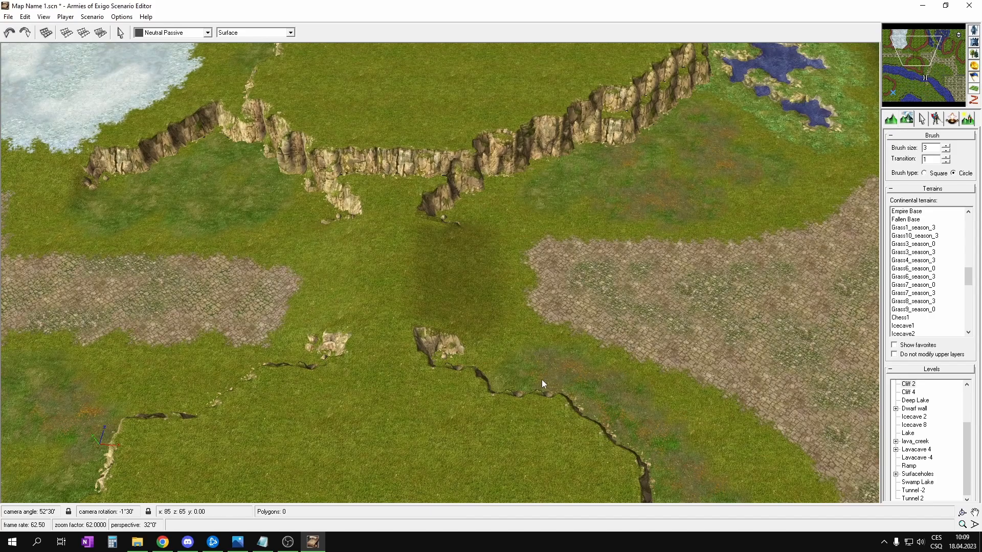
key("Down")
key("Down")
key("Right")
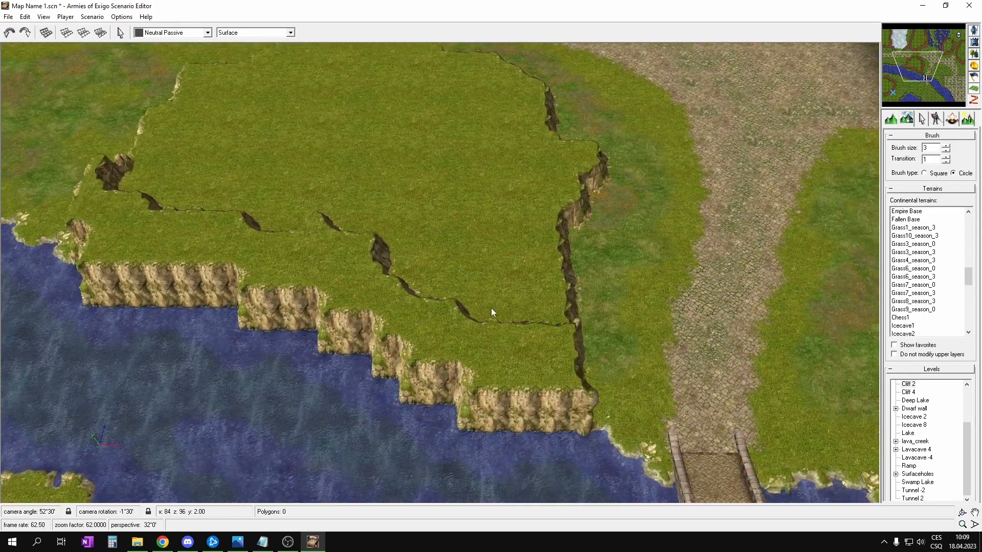
key("Up")
key("Left")
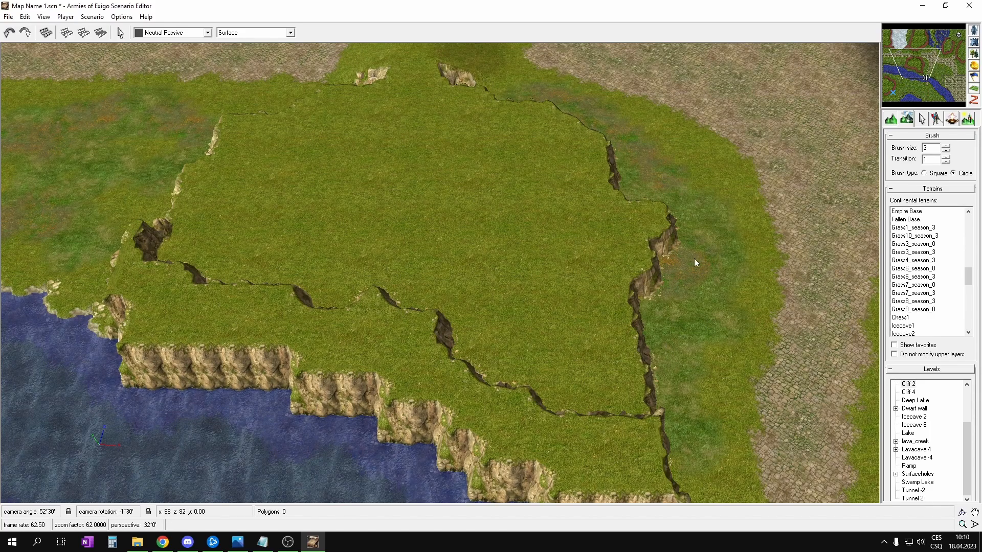
key("Up")
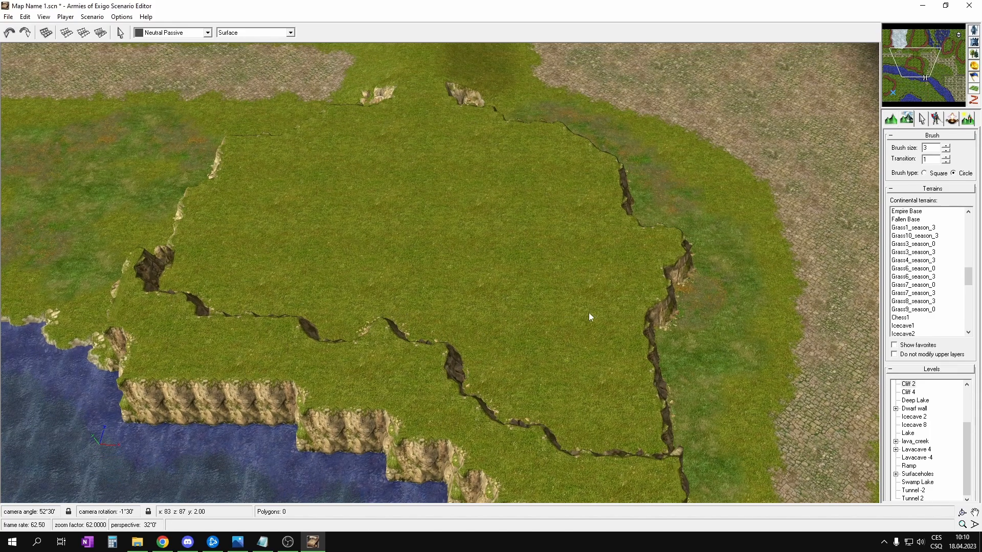
key("Up")
key("Left")
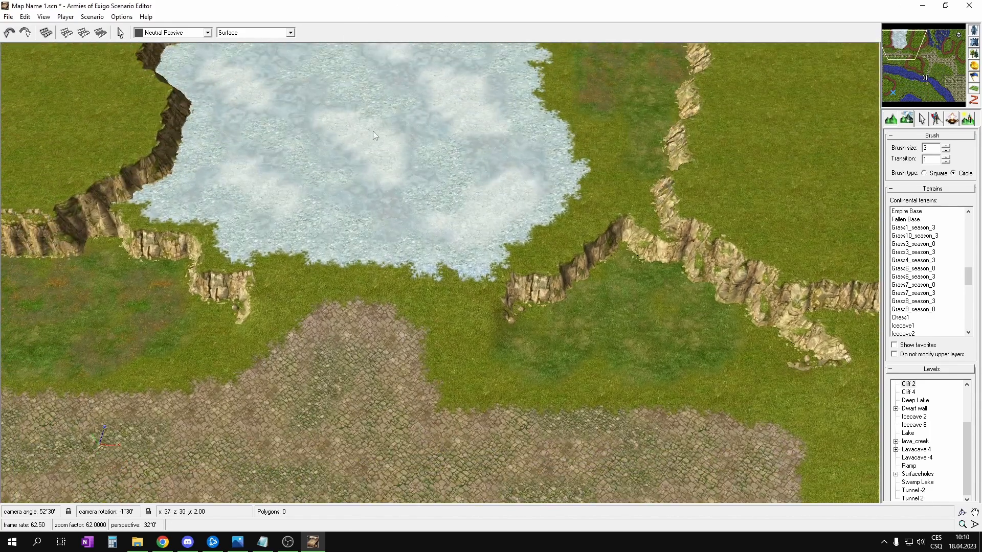
key("Down")
key("Right")
- Set the terrain level brush to Cliff 2 with Increase Level
left_click(891, 118)
left_click(906, 119)
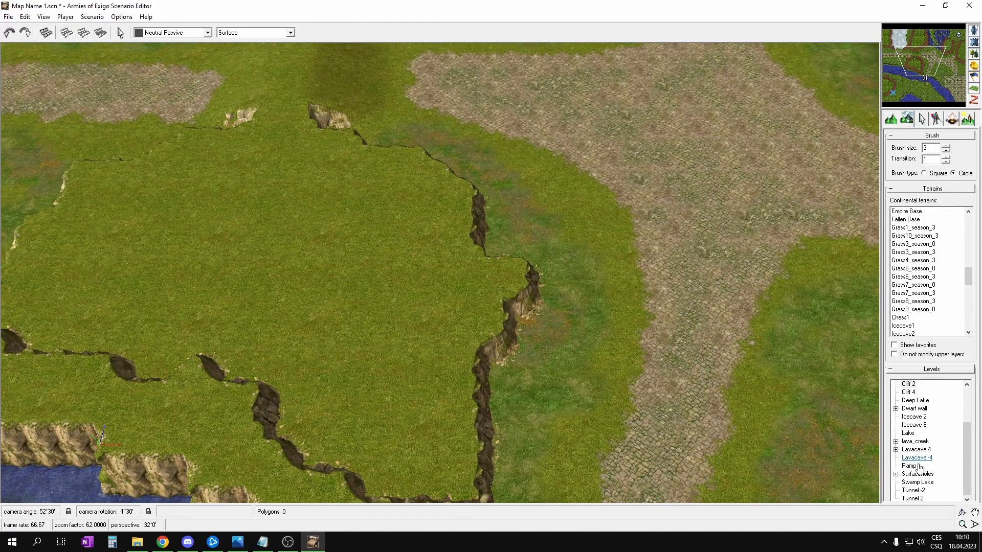
left_click(907, 384)
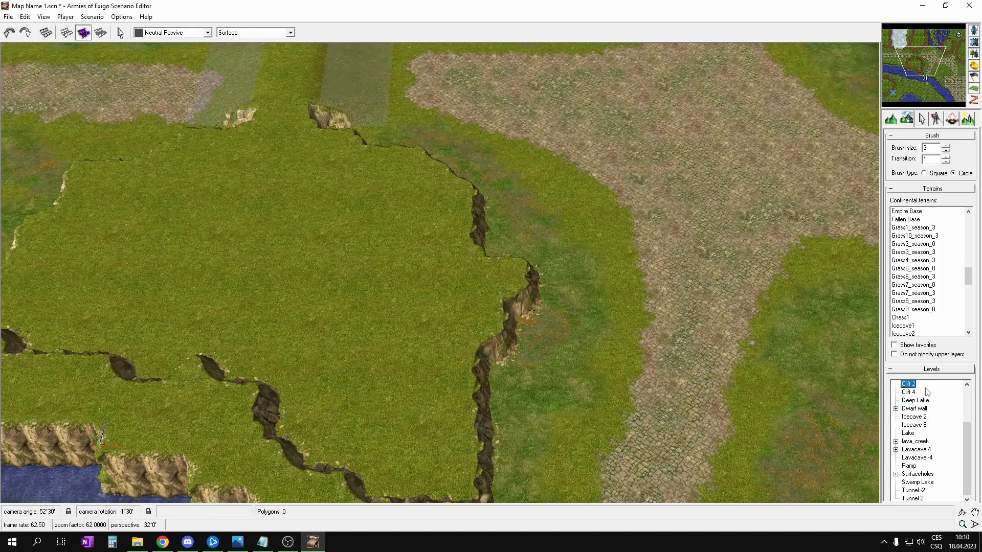
scroll(974, 412, "down", 3)
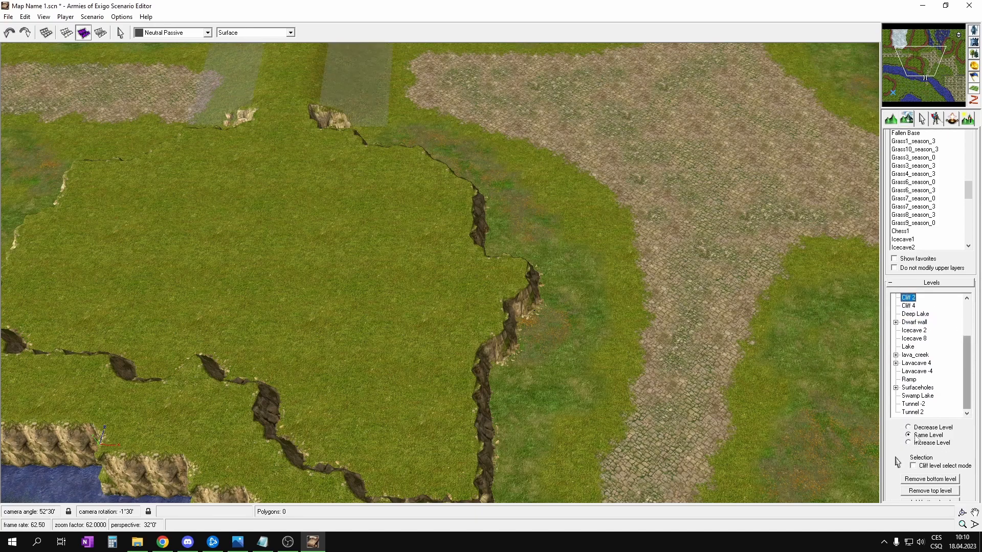
left_click(910, 443)
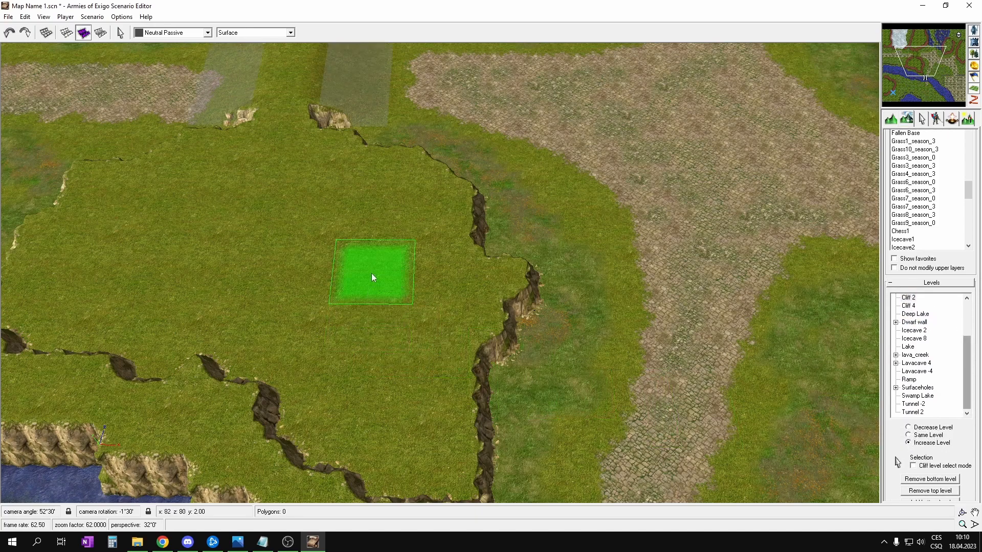
- Raise Cliff 2 patches across the southern end of the northwestern plateau, west of the ice area
key("Up")
key("Up")
key("Up")
key("Up")
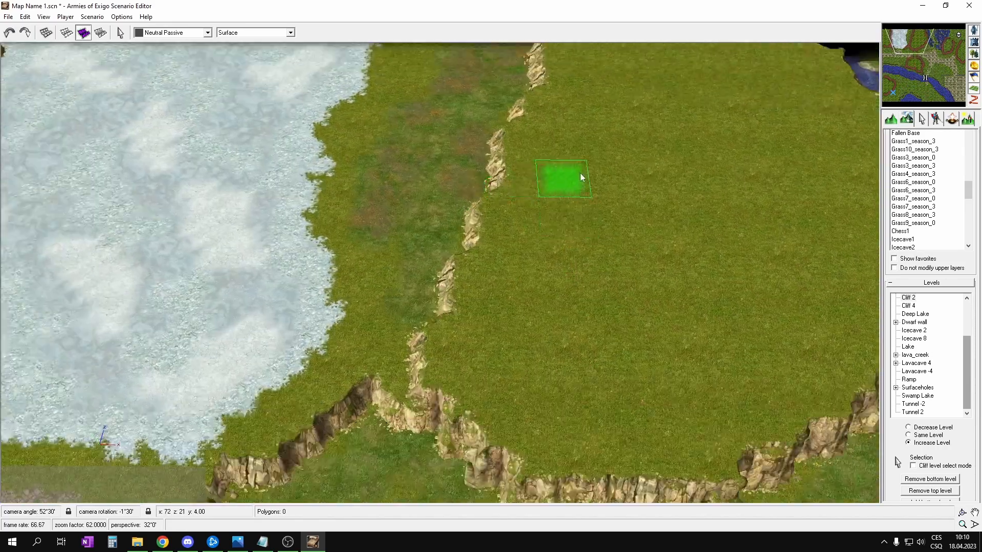
right_click_drag(581, 178, 528, 156)
scroll(529, 155, "down", 3)
right_click_drag(456, 167, 475, 192)
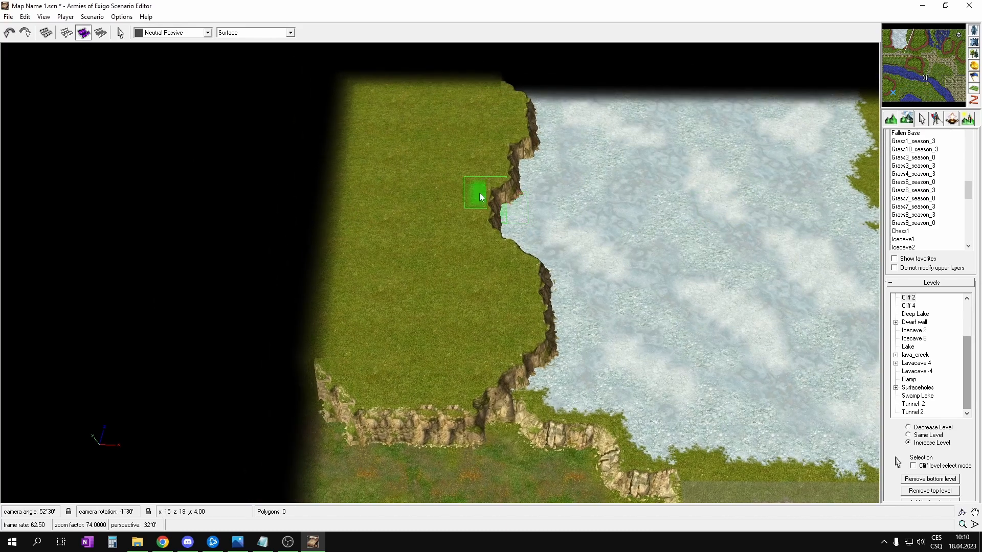
left_click(377, 378)
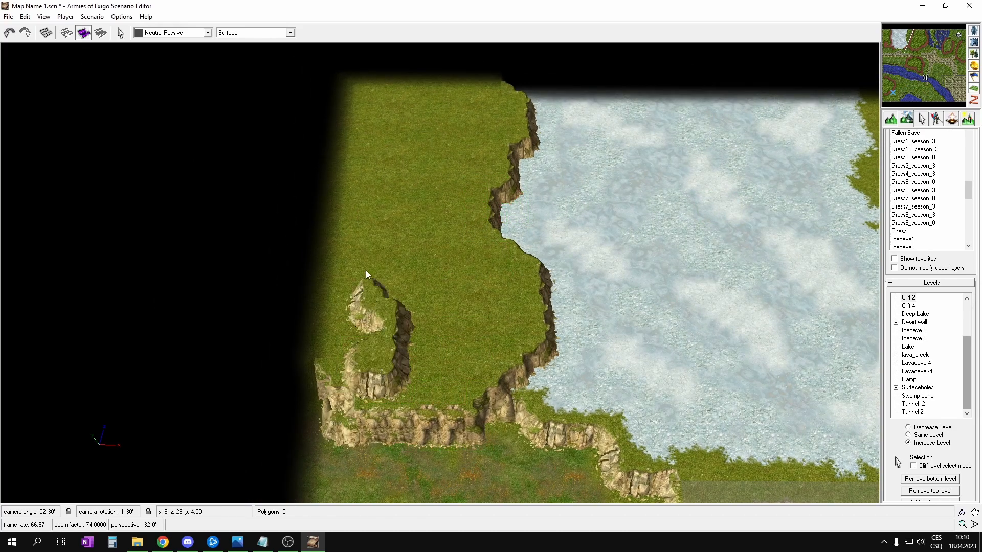
left_click(332, 265)
left_click(319, 268)
left_click(446, 394)
left_click(521, 322)
left_click(476, 332)
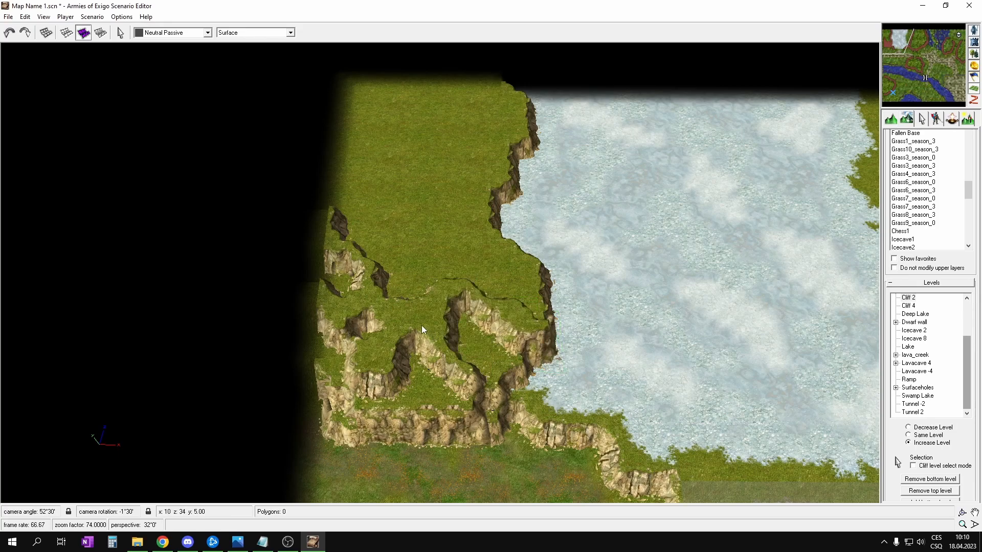
- Raise Cliff 2 patches across the middle of the northwestern plateau, from its western border to the cliff beside the ice
left_click(483, 302)
left_click(478, 252)
left_click(424, 284)
left_click(380, 260)
left_click(358, 204)
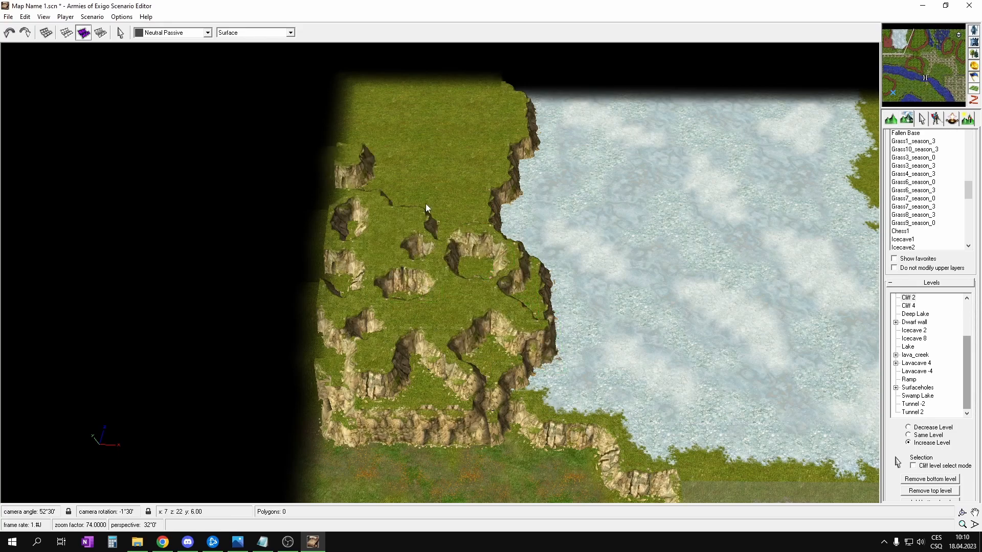
left_click(418, 205)
left_click_drag(450, 208, 489, 177)
- Extend the Cliff 2 patches over the northern end of the northwestern plateau, up to the map's edge
right_click_drag(517, 99, 496, 252)
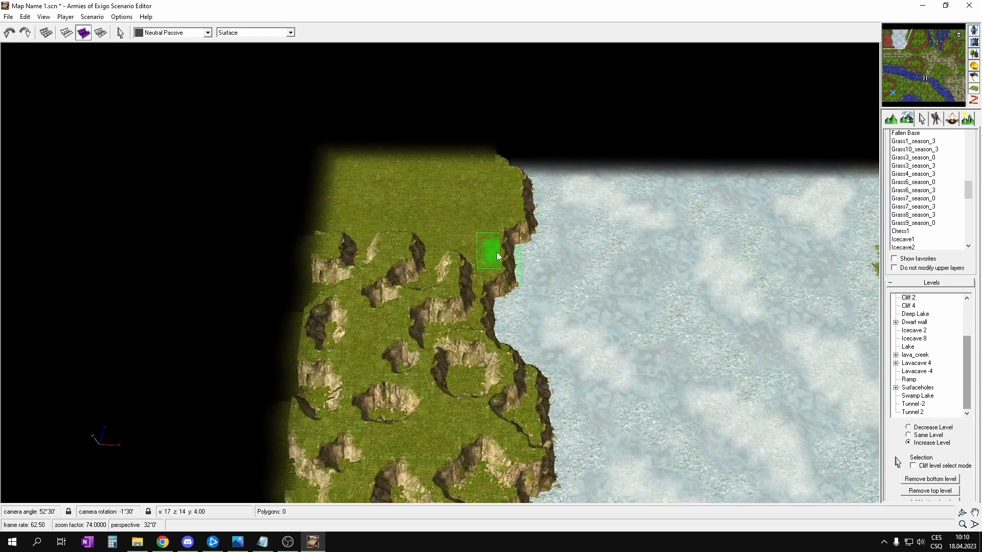
left_click_drag(496, 253, 399, 135)
mouse_move(457, 214)
left_mouse_down()
mouse_move(489, 164)
mouse_move(429, 152)
mouse_move(362, 164)
mouse_move(364, 198)
left_mouse_up()
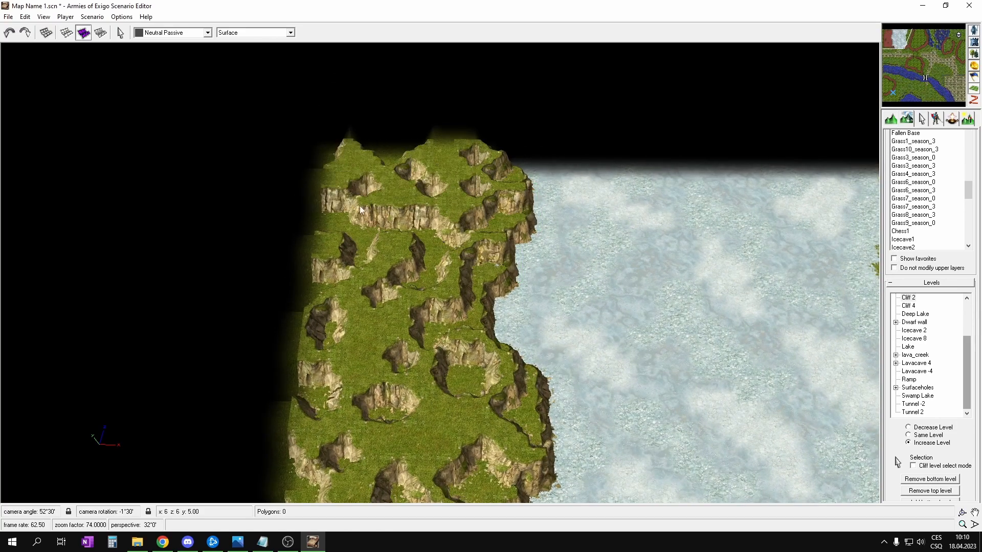
mouse_move(391, 141)
left_mouse_down()
mouse_move(377, 231)
mouse_move(348, 128)
left_mouse_up()
- Stack further Cliff 2 levels over the whole northwestern plateau to build it up into a rugged mountain
mouse_move(407, 224)
left_mouse_down()
mouse_move(309, 192)
mouse_move(441, 275)
mouse_move(361, 294)
mouse_move(364, 369)
mouse_move(360, 298)
mouse_move(431, 385)
left_mouse_up()
middle_click_drag(473, 437, 461, 329)
mouse_move(461, 329)
left_mouse_down()
mouse_move(390, 248)
mouse_move(360, 311)
mouse_move(312, 302)
mouse_move(432, 268)
mouse_move(369, 214)
mouse_move(461, 298)
mouse_move(460, 276)
mouse_move(363, 260)
mouse_move(342, 97)
mouse_move(361, 69)
mouse_move(450, 87)
mouse_move(347, 129)
mouse_move(410, 127)
mouse_move(468, 166)
left_mouse_up()
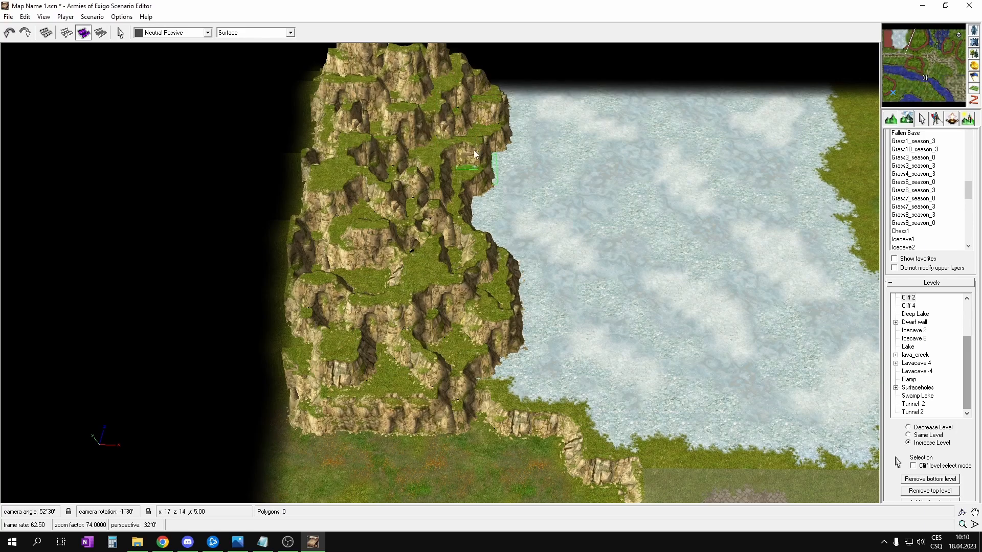
middle_click_drag(477, 168, 434, 166)
left_click(328, 252)
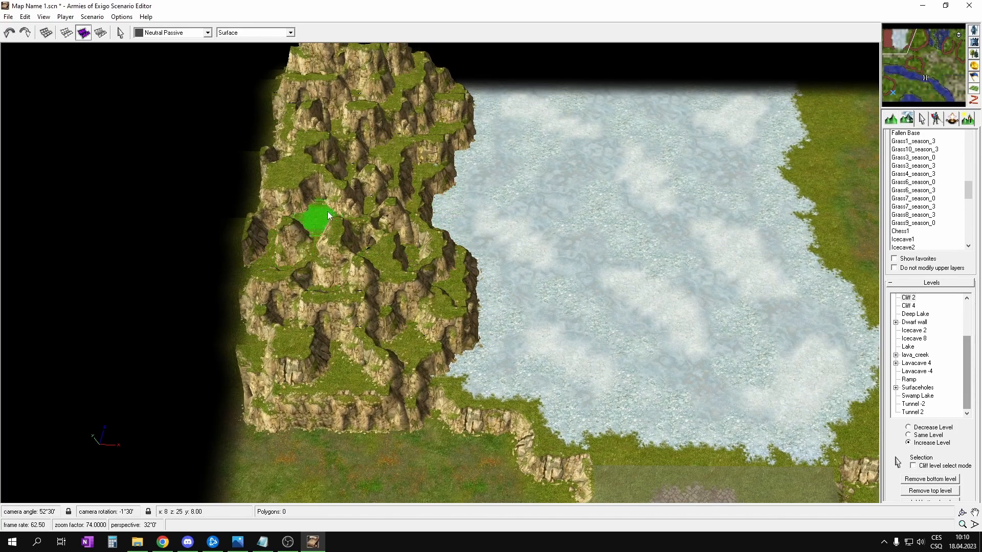
left_click(270, 221)
- Look over the ice area and the northern plateau east of it, and check the map process notes in Notepad
middle_click_drag(552, 209, 369, 232)
middle_click_drag(605, 320, 481, 247)
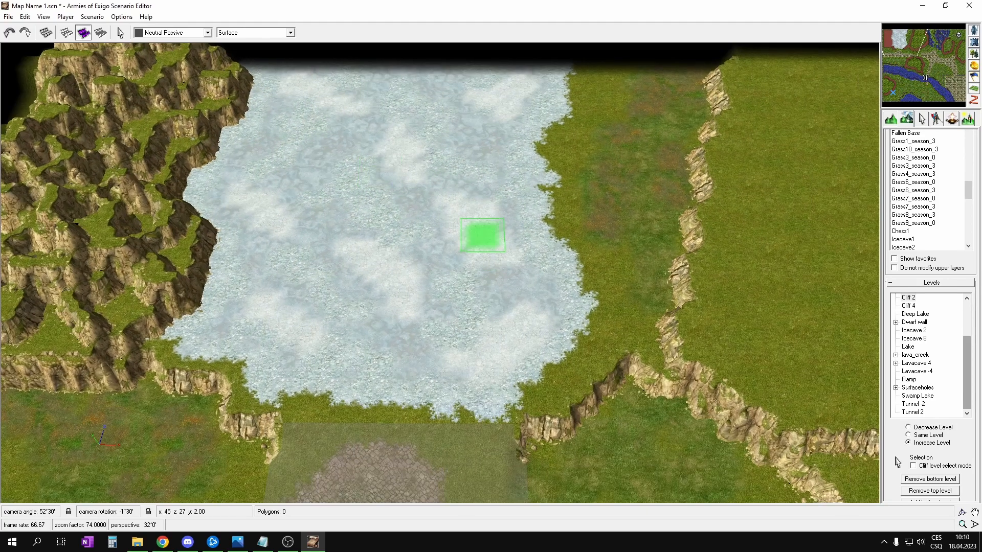
middle_click_drag(554, 236, 497, 235)
middle_click_drag(401, 154, 438, 208)
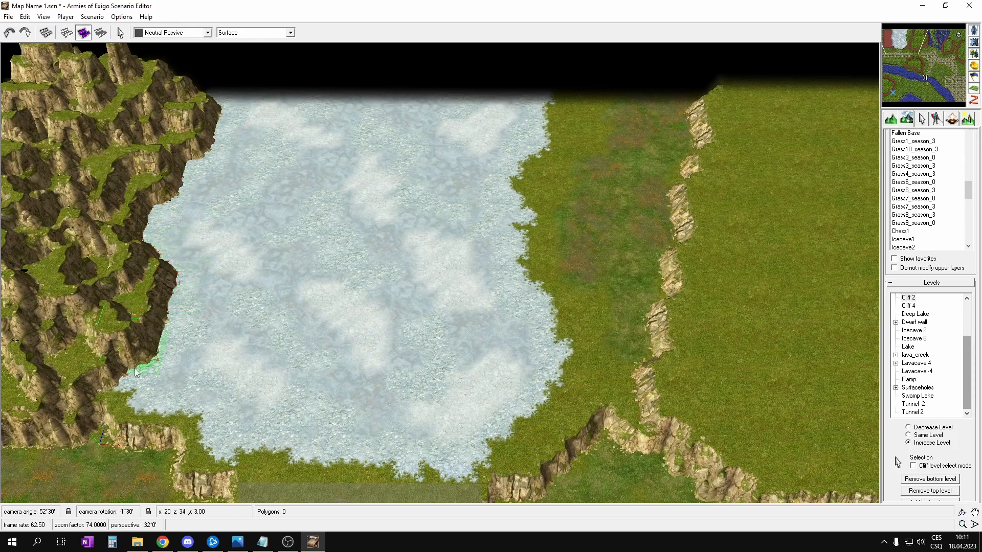
middle_click_drag(708, 313, 560, 251)
middle_click_drag(558, 216, 615, 230)
mouse_move(737, 284)
middle_mouse_down()
mouse_move(608, 239)
mouse_move(620, 290)
middle_mouse_up()
middle_click_drag(613, 182, 600, 215)
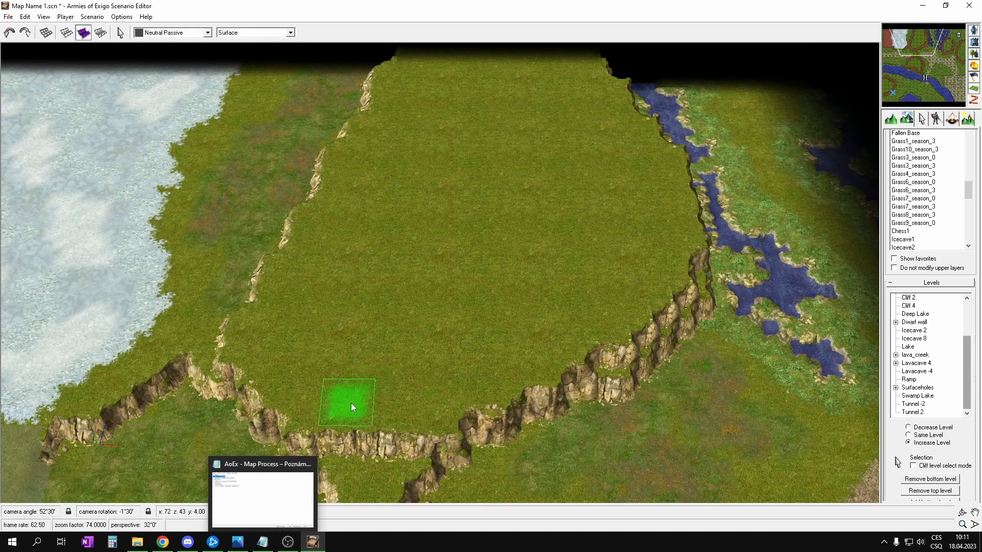
left_click(262, 542)
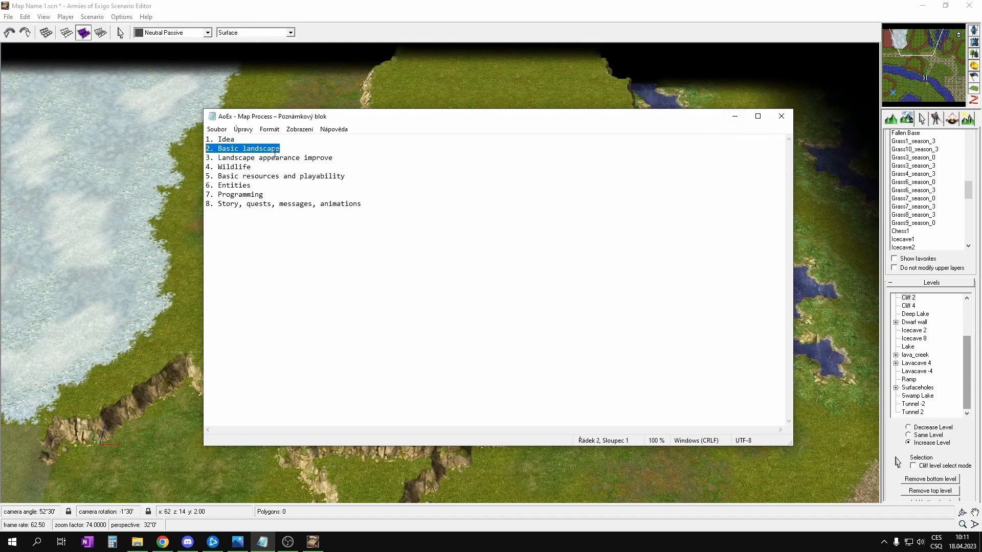
left_click(735, 116)
- Raise Cliff 2 patches over the southern and central parts of the northern plateau east of the ice
middle_click_drag(431, 297, 470, 273)
mouse_move(309, 354)
left_mouse_down()
mouse_move(440, 302)
mouse_move(361, 373)
mouse_move(425, 274)
mouse_move(512, 371)
mouse_move(473, 360)
mouse_move(431, 188)
mouse_move(299, 299)
mouse_move(398, 244)
mouse_move(329, 232)
left_mouse_up()
mouse_move(383, 183)
left_mouse_down()
mouse_move(606, 284)
mouse_move(515, 324)
mouse_move(512, 294)
mouse_move(458, 302)
mouse_move(465, 271)
left_mouse_up()
right_click_drag(657, 248, 598, 297)
mouse_move(598, 297)
left_mouse_down()
mouse_move(606, 325)
mouse_move(551, 231)
mouse_move(627, 290)
mouse_move(490, 287)
mouse_move(485, 218)
mouse_move(392, 274)
mouse_move(471, 224)
mouse_move(352, 188)
left_mouse_up()
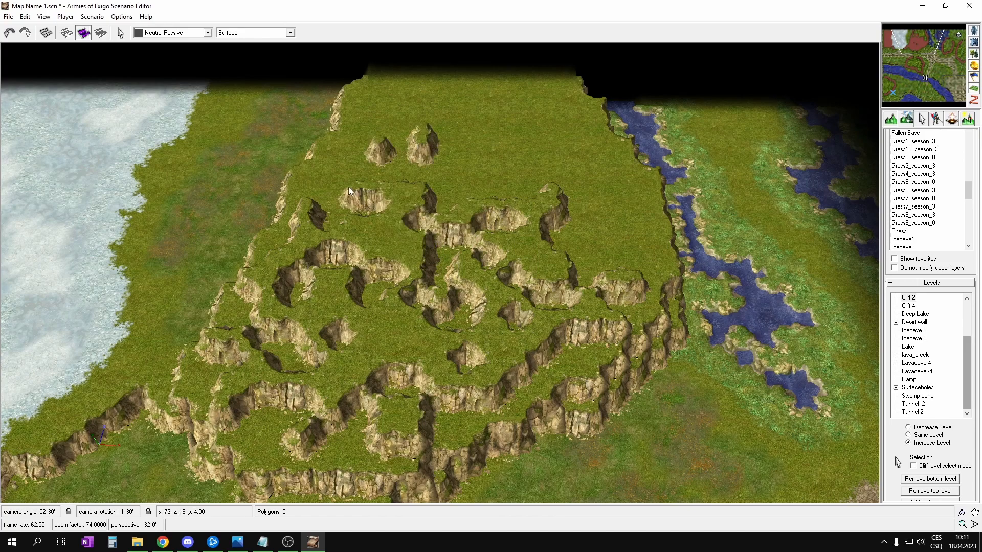
- Raise Cliff 2 patches along the northern plateau's western side, across its northern end and down its eastern edge by the ponds
left_click(283, 231)
right_click_drag(593, 148, 550, 192)
mouse_move(349, 139)
left_mouse_down()
mouse_move(375, 183)
mouse_move(358, 200)
left_mouse_up()
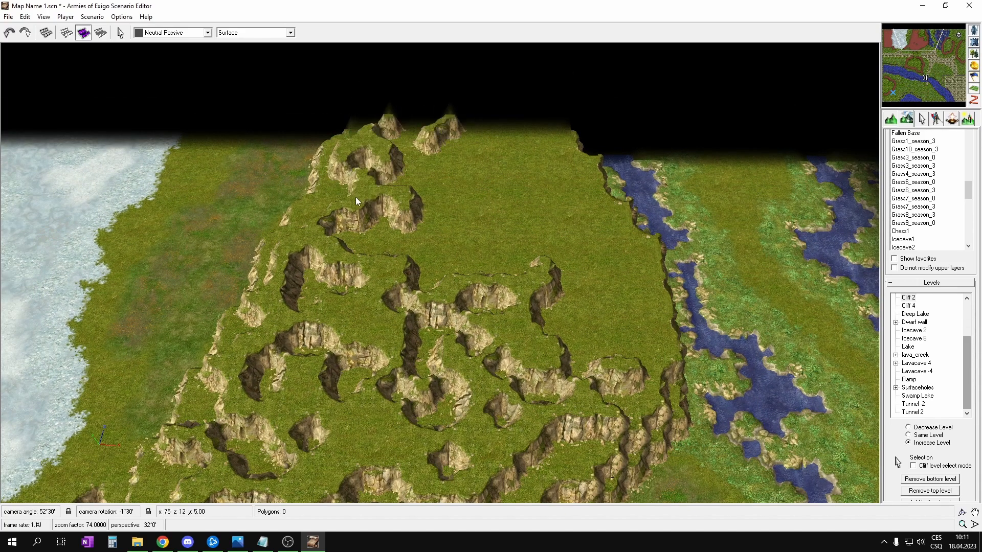
right_click_drag(637, 167, 591, 153)
mouse_move(510, 114)
left_mouse_down()
mouse_move(469, 114)
mouse_move(475, 148)
left_mouse_up()
mouse_move(499, 188)
left_mouse_down()
mouse_move(500, 177)
mouse_move(431, 186)
mouse_move(399, 220)
mouse_move(541, 278)
mouse_move(593, 332)
mouse_move(539, 277)
mouse_move(591, 261)
left_mouse_up()
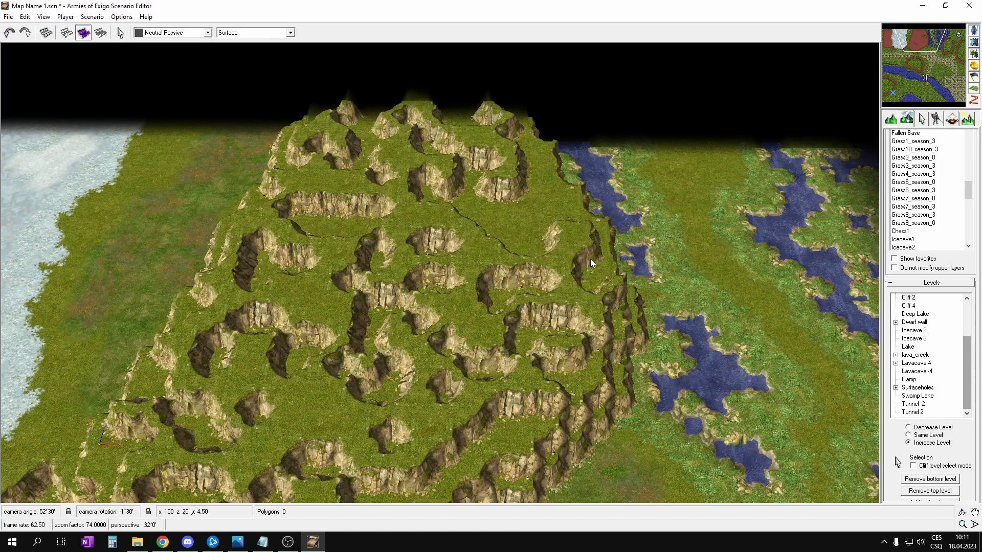
mouse_move(545, 217)
left_mouse_down()
mouse_move(571, 202)
mouse_move(517, 187)
mouse_move(532, 155)
mouse_move(520, 215)
mouse_move(453, 246)
mouse_move(529, 320)
mouse_move(409, 271)
mouse_move(360, 317)
mouse_move(272, 335)
mouse_move(308, 308)
mouse_move(226, 321)
mouse_move(239, 254)
mouse_move(240, 373)
mouse_move(347, 262)
mouse_move(364, 195)
mouse_move(523, 174)
mouse_move(500, 225)
mouse_move(471, 207)
mouse_move(492, 200)
left_mouse_up()
- Stack further Cliff 2 levels over the northern plateau, forming higher peaks at its northern end
key("Down")
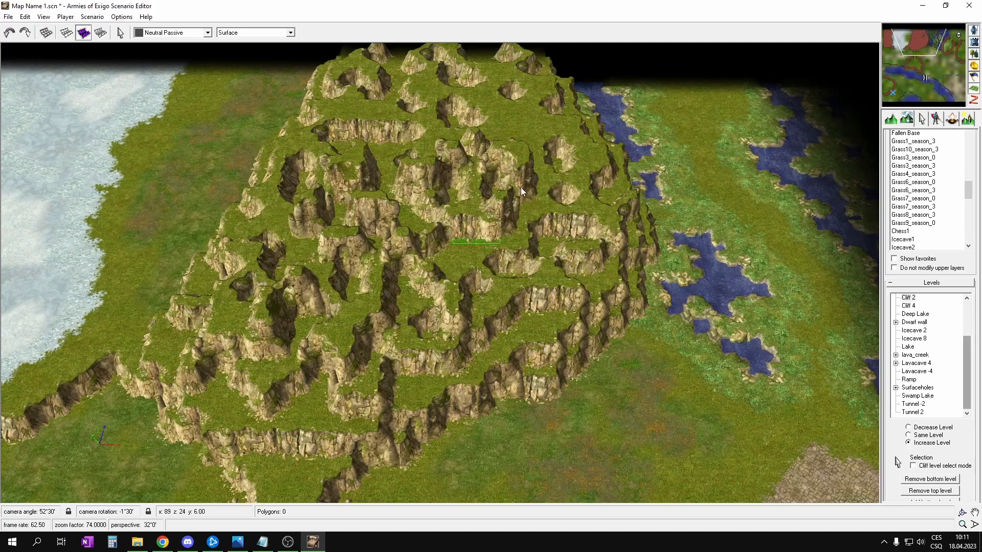
key("Up")
key("Right")
key("Up")
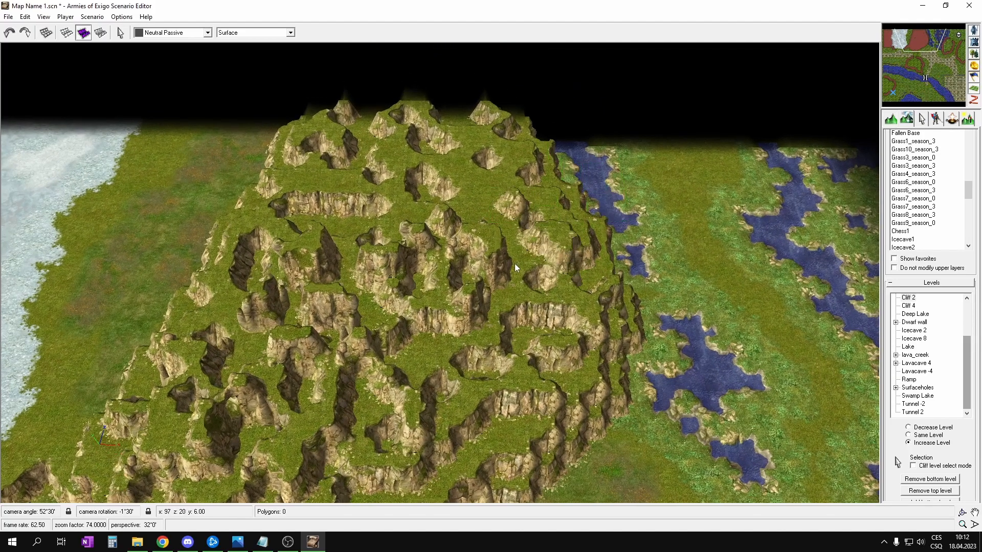
mouse_move(513, 323)
left_mouse_down()
mouse_move(468, 330)
mouse_move(496, 268)
mouse_move(477, 303)
mouse_move(376, 235)
left_mouse_up()
mouse_move(229, 308)
left_mouse_down()
mouse_move(355, 242)
mouse_move(270, 268)
left_mouse_up()
mouse_move(483, 203)
left_mouse_down()
mouse_move(477, 217)
mouse_move(377, 190)
mouse_move(376, 152)
mouse_move(344, 172)
mouse_move(328, 128)
mouse_move(488, 144)
mouse_move(434, 110)
mouse_move(432, 97)
left_mouse_up()
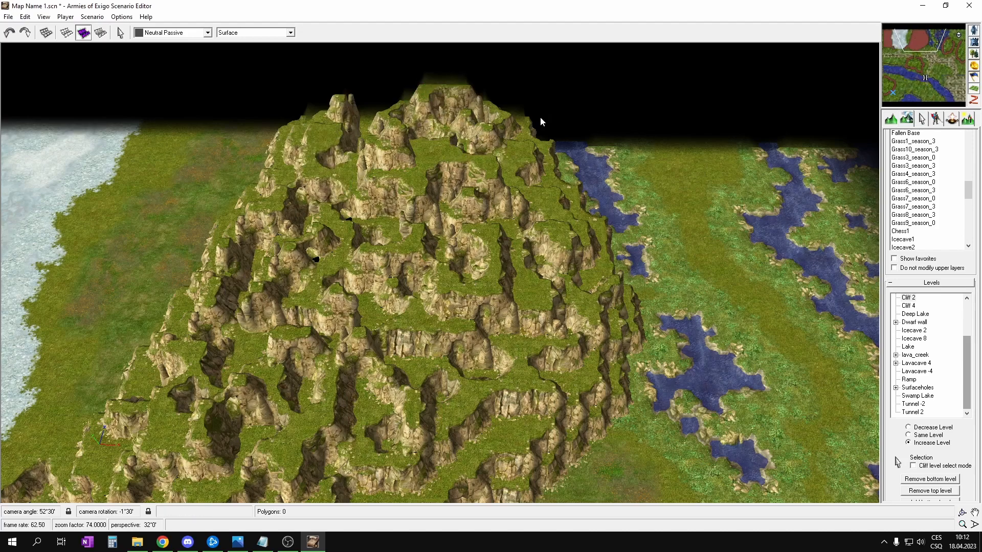
middle_click_drag(598, 120, 593, 170)
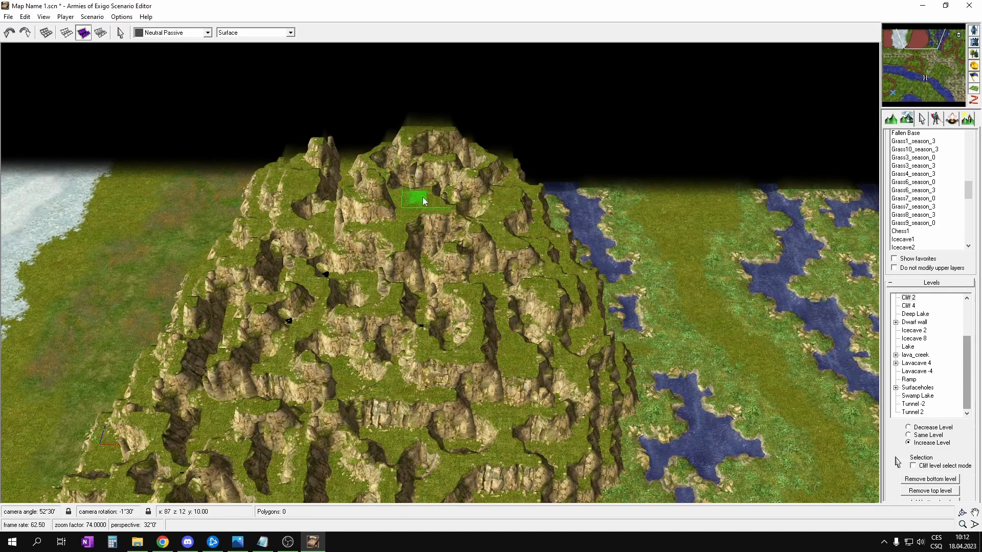
left_click(377, 162)
- Raise Cliff 2 patches over the eastern half of the central plateau above the river, reaching toward its northern entrance
mouse_move(549, 397)
middle_mouse_down()
mouse_move(544, 267)
mouse_move(578, 237)
middle_mouse_up()
middle_click_drag(589, 381, 603, 268)
mouse_move(523, 394)
middle_mouse_down()
mouse_move(520, 271)
mouse_move(514, 321)
mouse_move(463, 204)
middle_mouse_up()
mouse_move(496, 354)
left_mouse_down()
mouse_move(421, 261)
mouse_move(547, 342)
left_mouse_up()
mouse_move(463, 364)
left_mouse_down()
mouse_move(516, 311)
mouse_move(487, 210)
mouse_move(567, 240)
mouse_move(459, 226)
mouse_move(517, 166)
mouse_move(422, 196)
mouse_move(480, 145)
mouse_move(412, 137)
mouse_move(353, 162)
mouse_move(327, 131)
left_mouse_up()
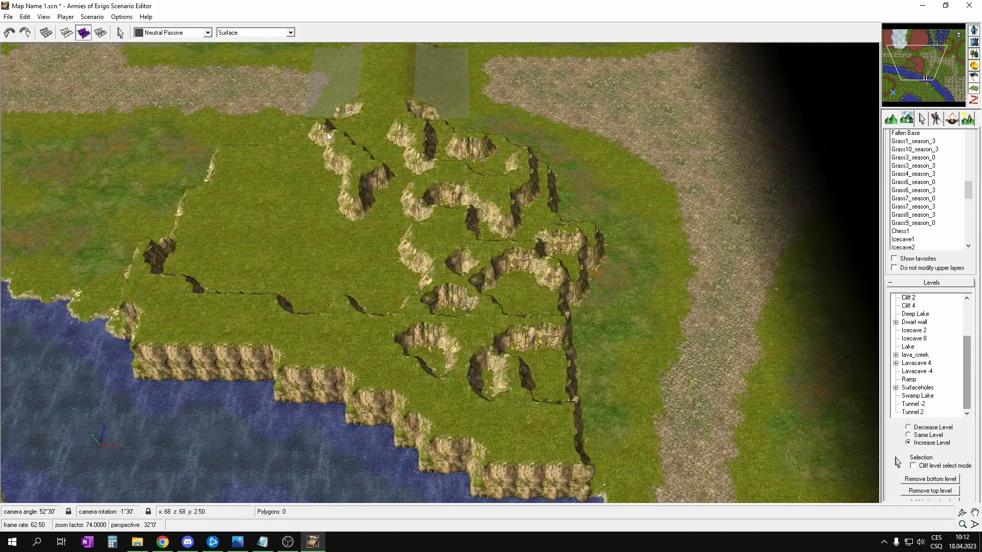
- Raise Cliff 2 patches at the central plateau's northern entrance, just south of the passage between the two ramps
key("Up")
key("Left")
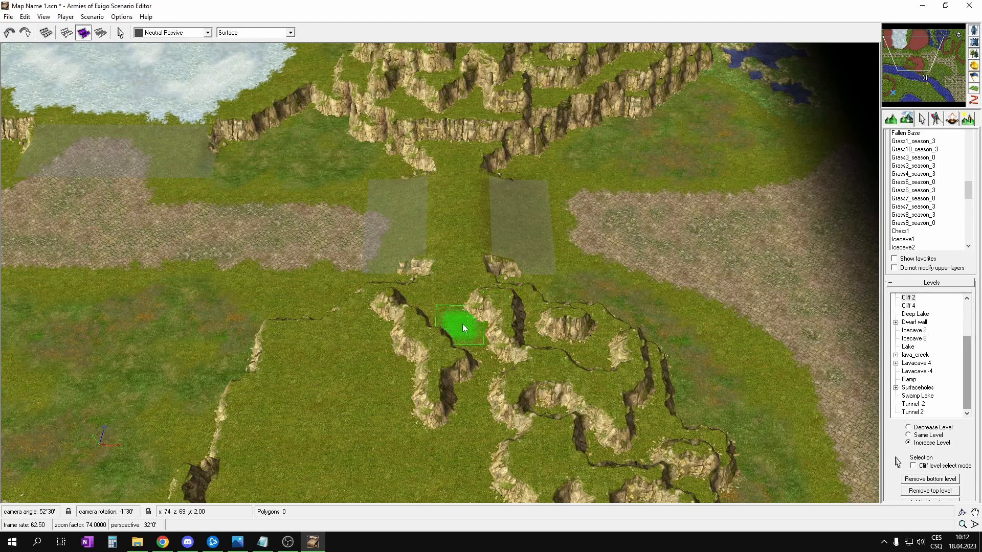
left_click(455, 294)
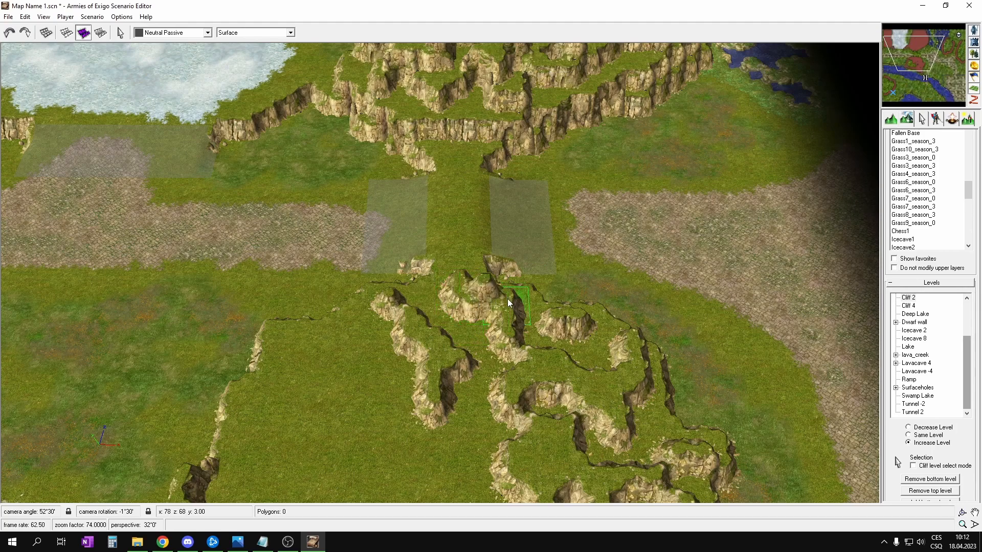
left_click(438, 295)
scroll(542, 278, "up", 5)
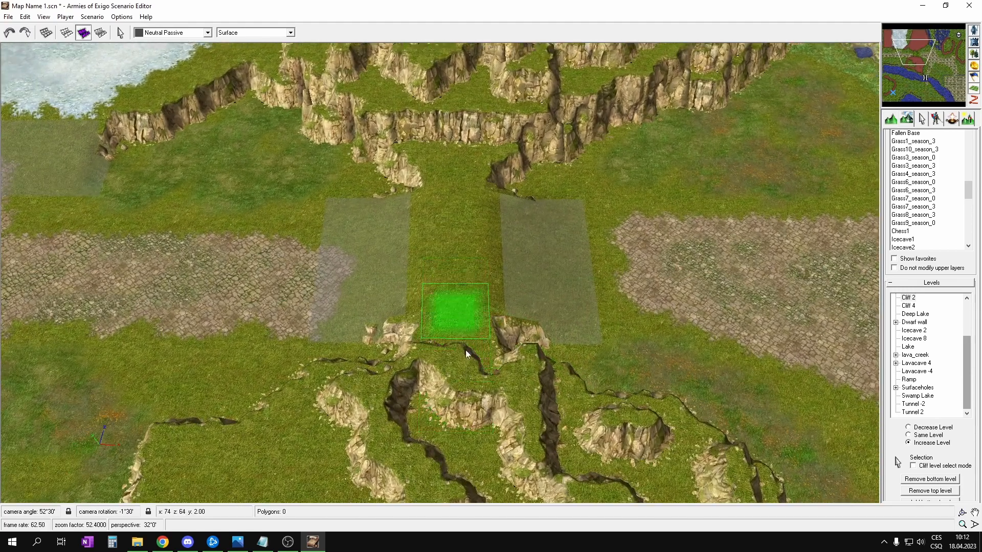
middle_click_drag(433, 304, 418, 314)
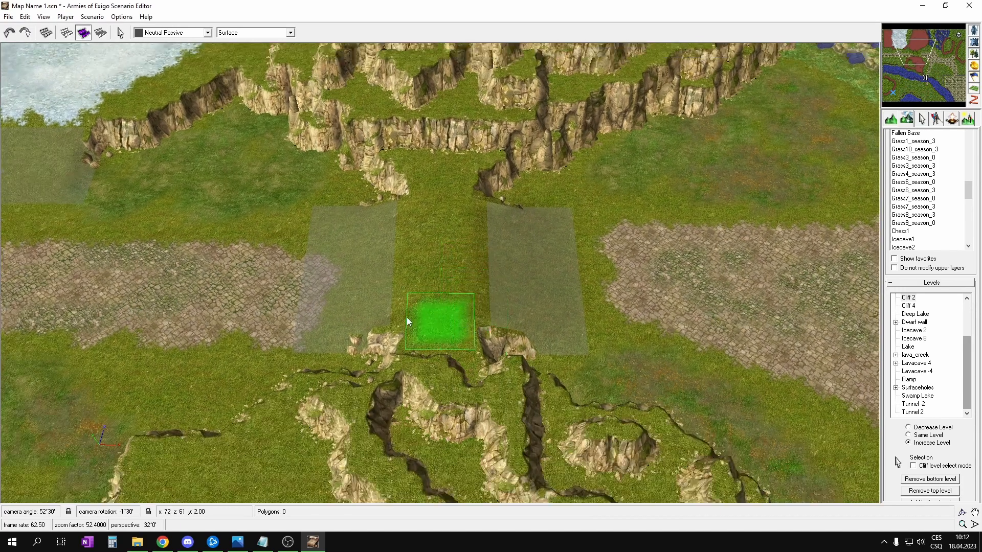
left_click(472, 383)
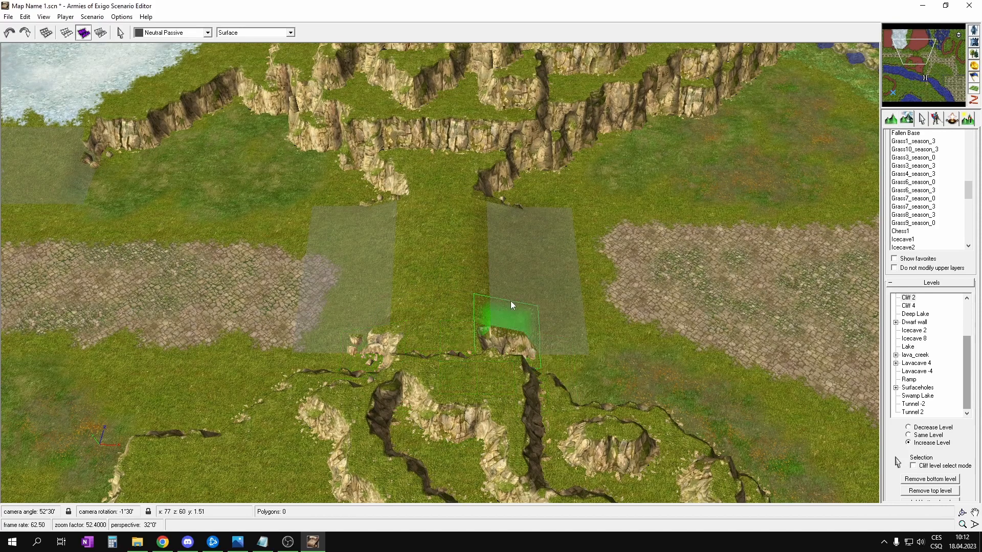
middle_click_drag(502, 315, 503, 323)
middle_click_drag(500, 163, 521, 299)
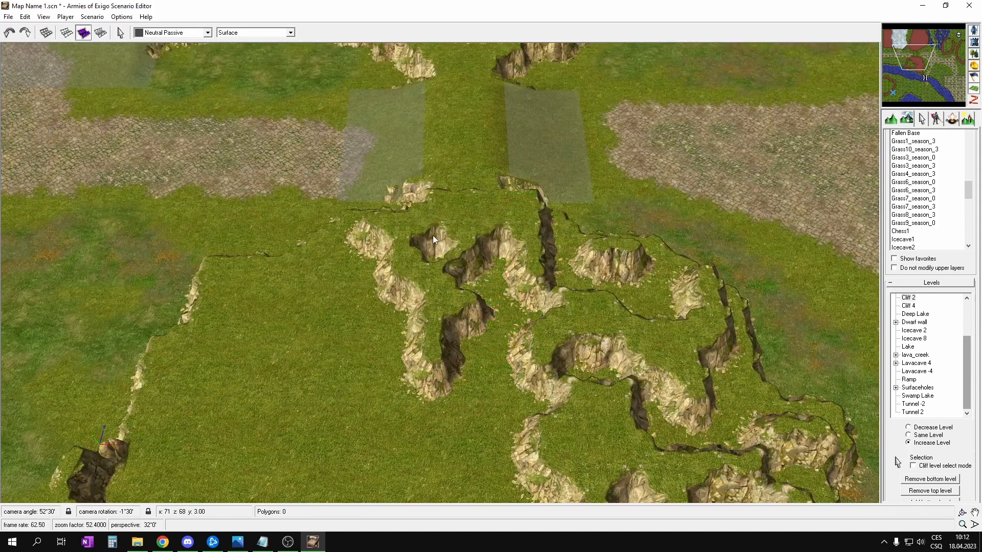
- Raise Cliff 2 patches along the western edge of the central plateau and scatter more across its middle and eastern parts
middle_click_drag(455, 77, 427, 225)
scroll(427, 225, "down", 4)
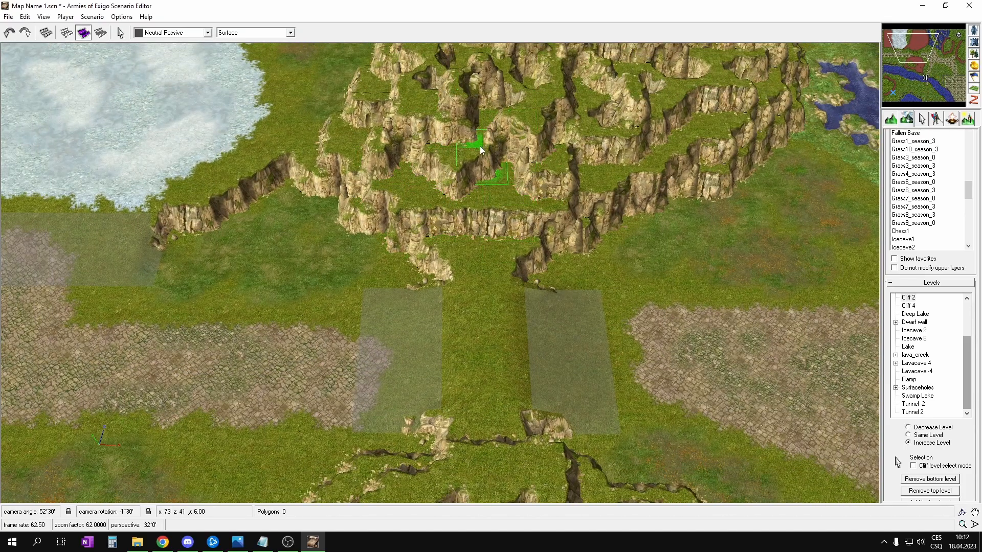
middle_click_drag(479, 143, 531, 205)
middle_click_drag(277, 92, 379, 137)
mouse_move(531, 314)
middle_mouse_down()
mouse_move(494, 263)
mouse_move(523, 335)
middle_mouse_up()
left_click_drag(279, 287, 277, 401)
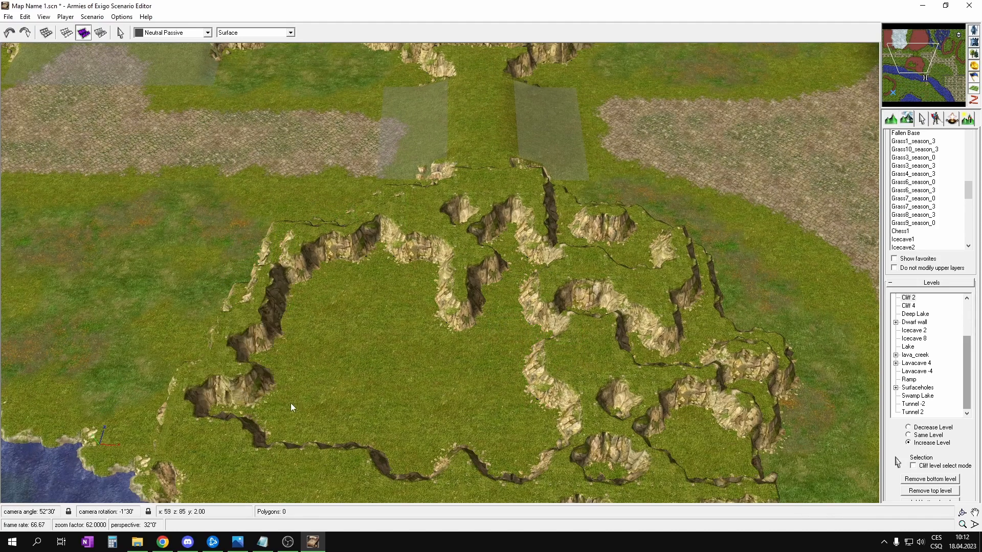
middle_click_drag(377, 391, 375, 330)
mouse_move(375, 330)
left_mouse_down()
mouse_move(259, 338)
mouse_move(468, 376)
mouse_move(385, 360)
mouse_move(417, 299)
mouse_move(374, 224)
mouse_move(316, 273)
mouse_move(473, 345)
mouse_move(627, 203)
mouse_move(486, 261)
mouse_move(453, 332)
mouse_move(500, 370)
left_mouse_up()
mouse_move(494, 297)
middle_mouse_down()
mouse_move(489, 212)
mouse_move(455, 190)
middle_mouse_up()
mouse_move(573, 230)
left_mouse_down()
mouse_move(602, 270)
mouse_move(608, 229)
mouse_move(581, 237)
left_mouse_up()
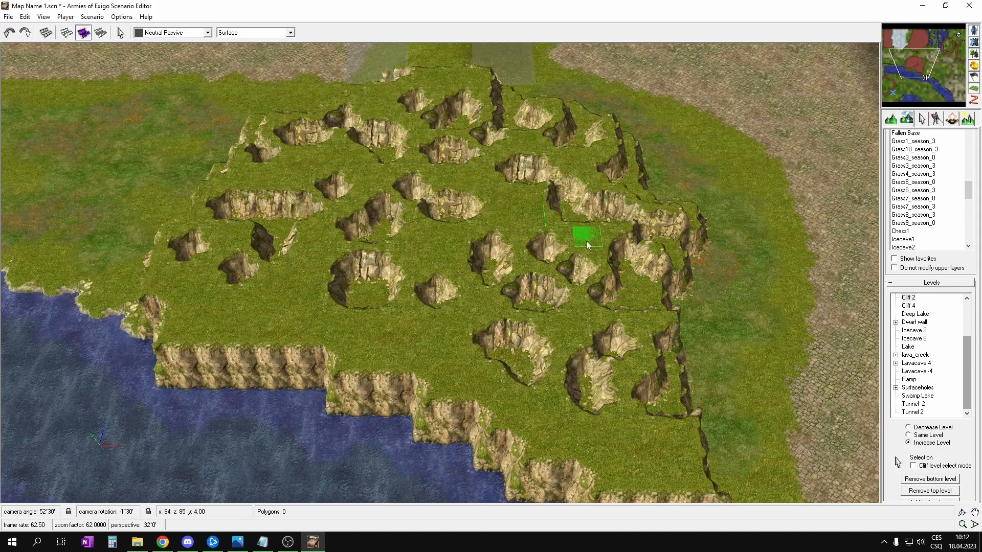
mouse_move(617, 443)
left_mouse_down()
mouse_move(600, 393)
mouse_move(491, 345)
mouse_move(515, 353)
mouse_move(499, 449)
left_mouse_up()
middle_click_drag(499, 449, 484, 405)
left_click_drag(483, 354, 459, 443)
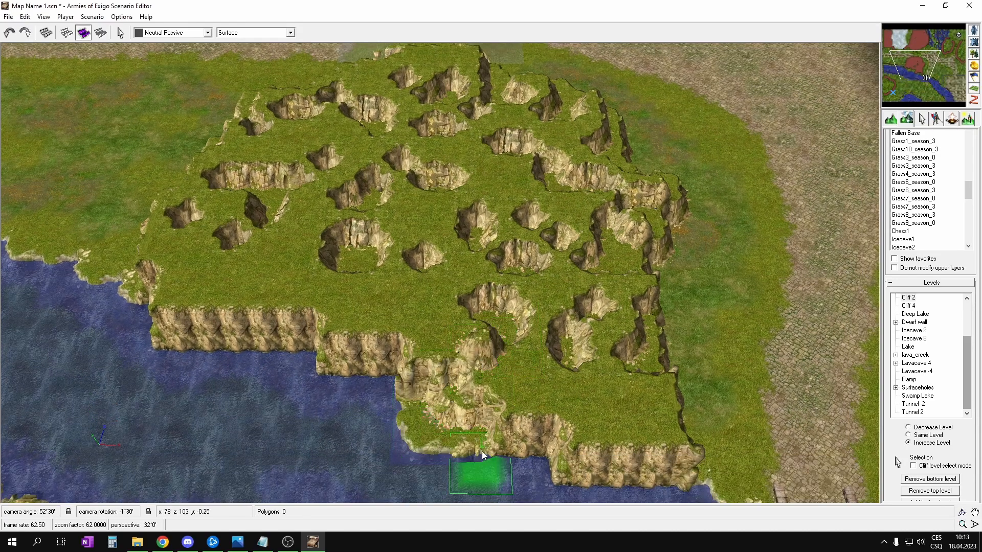
key("ctrl+z")
- Stack Cliff 2 patches across the eastern and southeastern parts of the central plateau, linking the separate rocks into ridges
mouse_move(619, 390)
left_mouse_down()
mouse_move(597, 367)
mouse_move(512, 191)
mouse_move(460, 271)
mouse_move(511, 179)
left_mouse_up()
left_click_drag(444, 224, 416, 219)
middle_click_drag(488, 86, 493, 134)
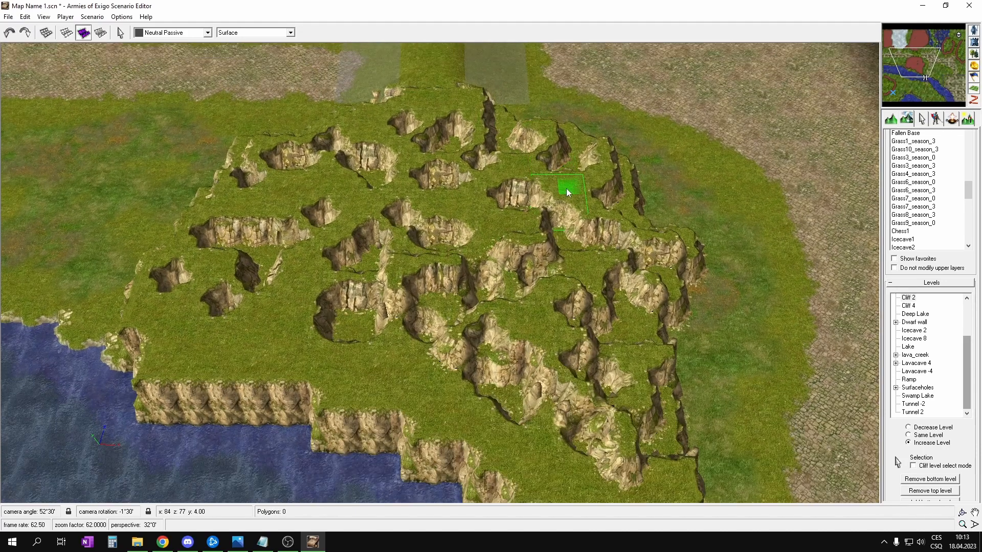
scroll(570, 197, "down", 2)
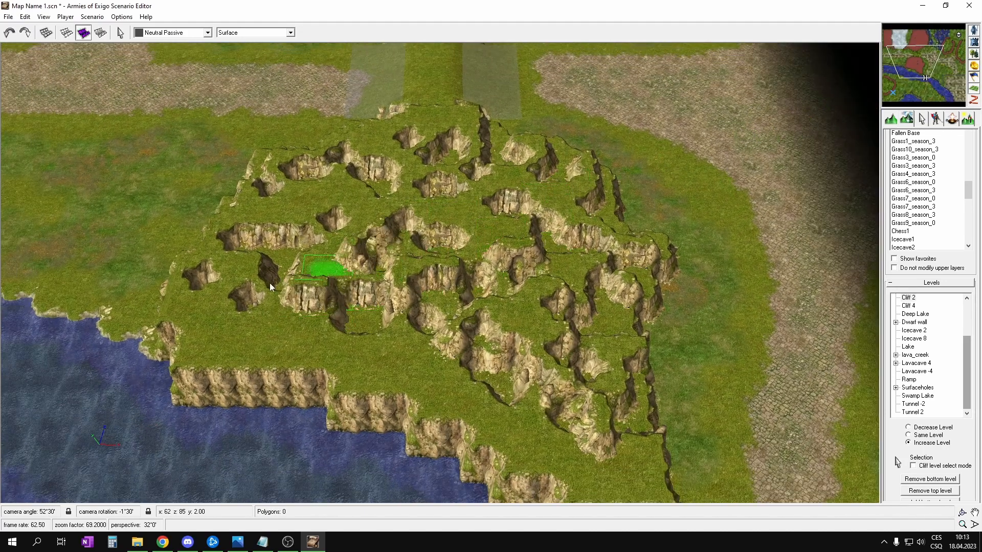
- Raise more Cliff 2 levels over the western, northern and middle parts of the central plateau, joining the scattered rocks
mouse_move(210, 304)
left_mouse_down()
mouse_move(256, 268)
mouse_move(407, 222)
mouse_move(385, 192)
mouse_move(281, 191)
mouse_move(313, 204)
mouse_move(373, 152)
mouse_move(299, 206)
left_mouse_up()
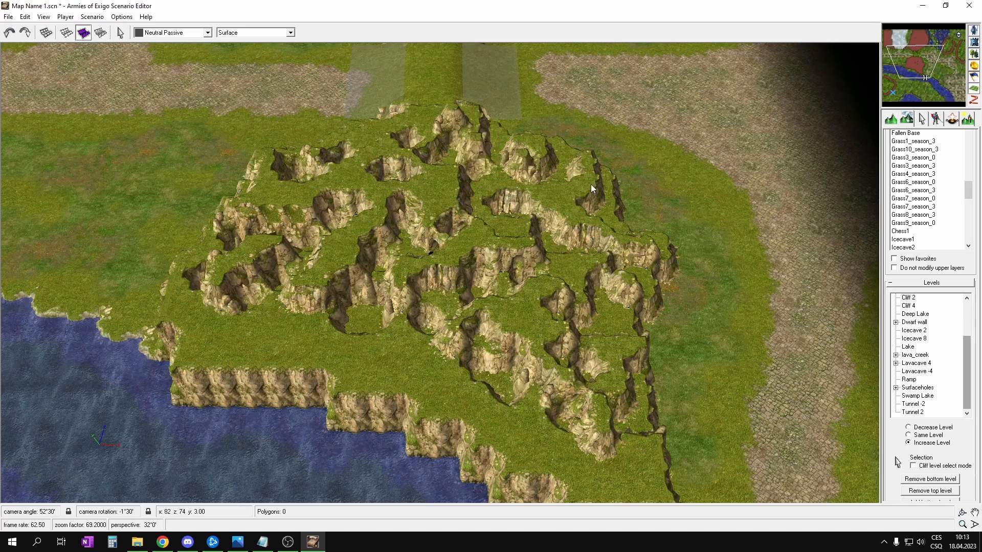
scroll(519, 207, "up", 2)
mouse_move(449, 231)
left_mouse_down()
mouse_move(520, 249)
mouse_move(398, 296)
left_mouse_up()
left_click(510, 309)
mouse_move(513, 310)
right_mouse_down()
mouse_move(457, 246)
mouse_move(529, 319)
right_mouse_up()
mouse_move(417, 222)
left_mouse_down()
mouse_move(415, 256)
mouse_move(389, 274)
left_mouse_up()
mouse_move(308, 256)
left_mouse_down()
mouse_move(411, 235)
mouse_move(265, 220)
mouse_move(343, 251)
mouse_move(383, 223)
left_mouse_up()
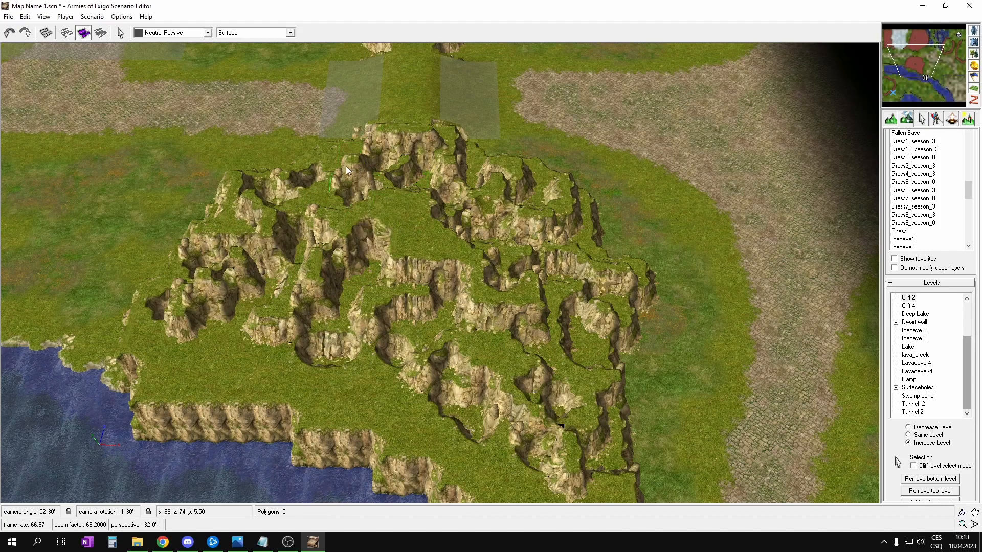
- Stack further Cliff 2 levels in the middle of the central plateau to form its higher peaks
mouse_move(446, 216)
left_mouse_down()
mouse_move(384, 210)
mouse_move(488, 251)
mouse_move(511, 271)
left_mouse_up()
middle_click_drag(508, 136, 535, 193)
left_click_drag(403, 230, 402, 283)
key("Down")
key("Down")
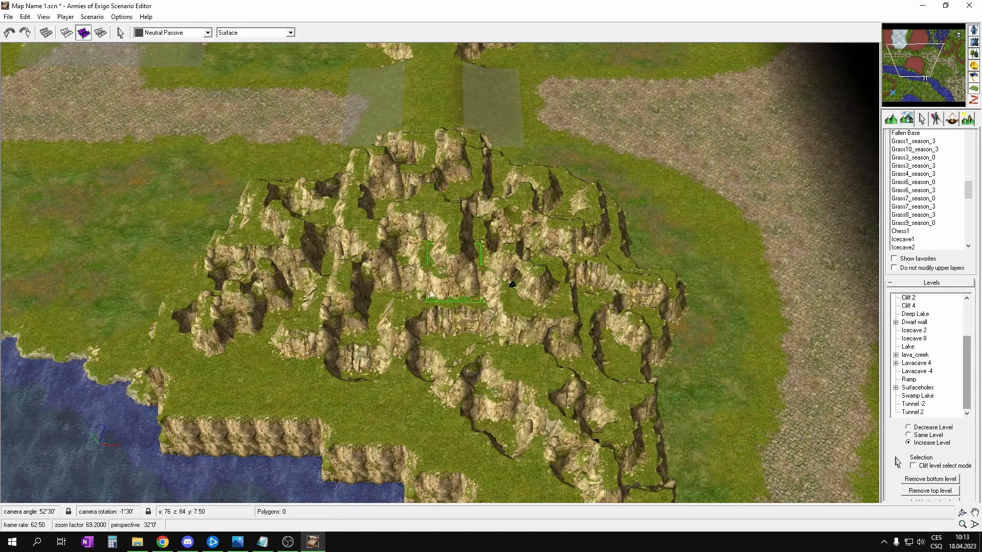
- Raise Cliff 2 patches along the central plateau's southwestern side and south of its middle, just above the river cliffs
key("Down")
key("Down")
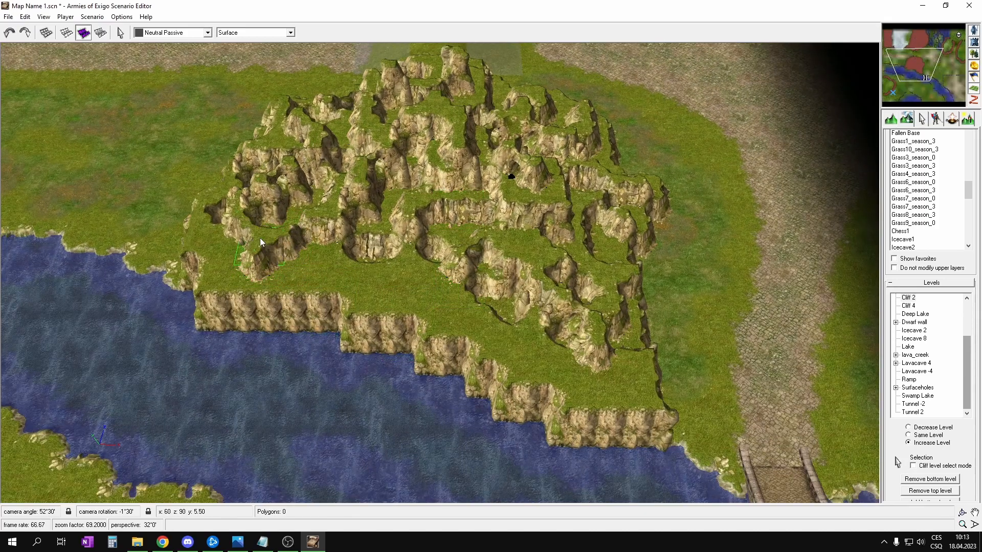
left_click(232, 235)
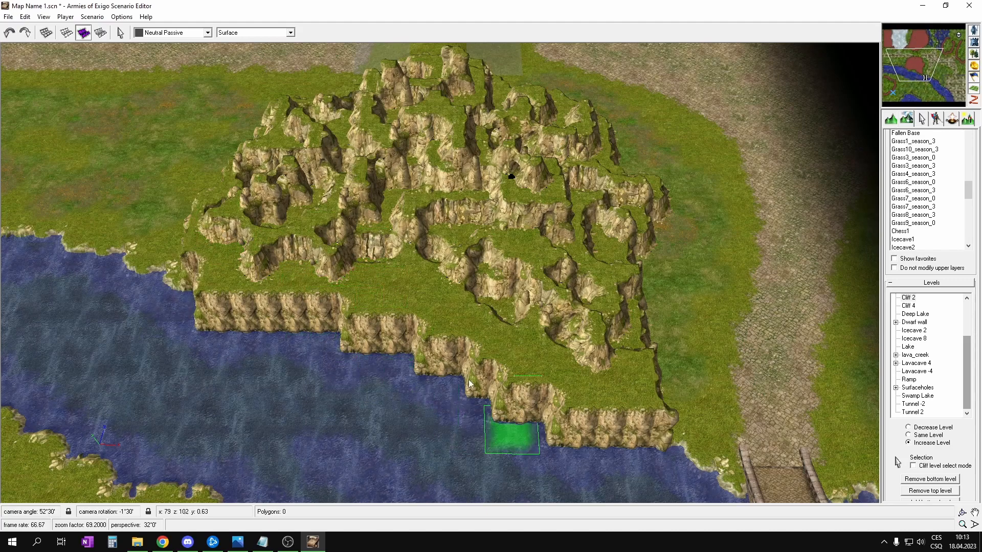
left_click(424, 269)
left_click(436, 272)
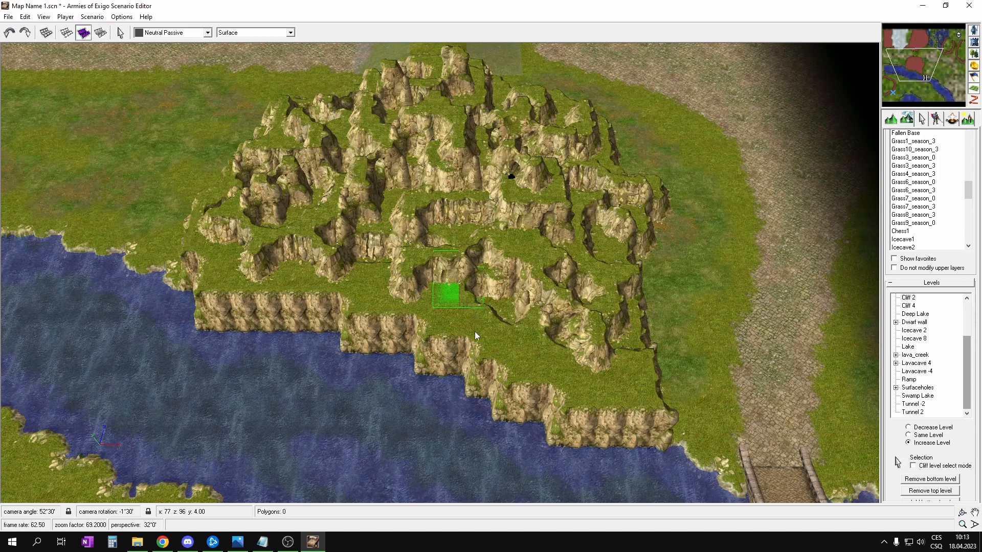
- Raise Cliff 2 patches across the central plateau's southeastern slope above the river and in its eastern middle
middle_click_drag(522, 374, 470, 333)
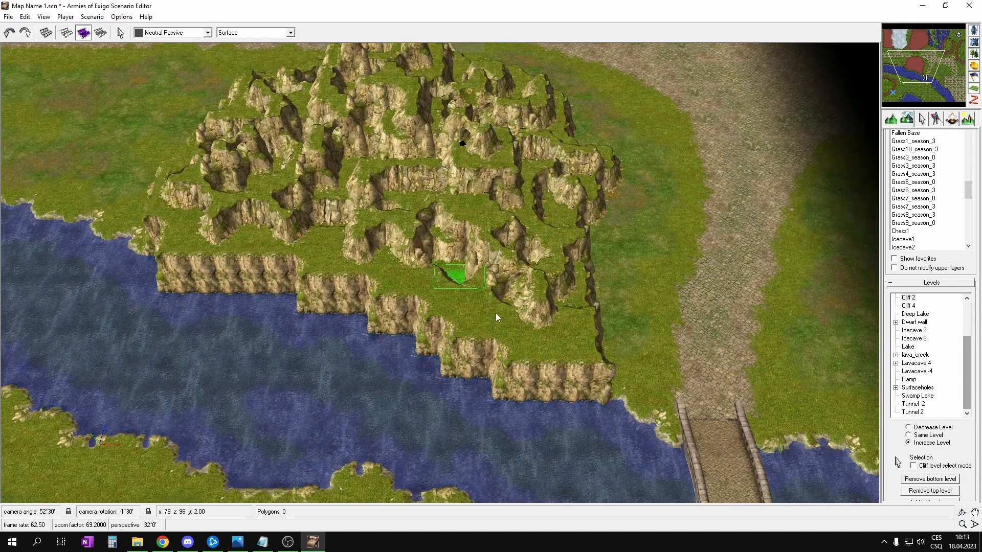
left_click(477, 304)
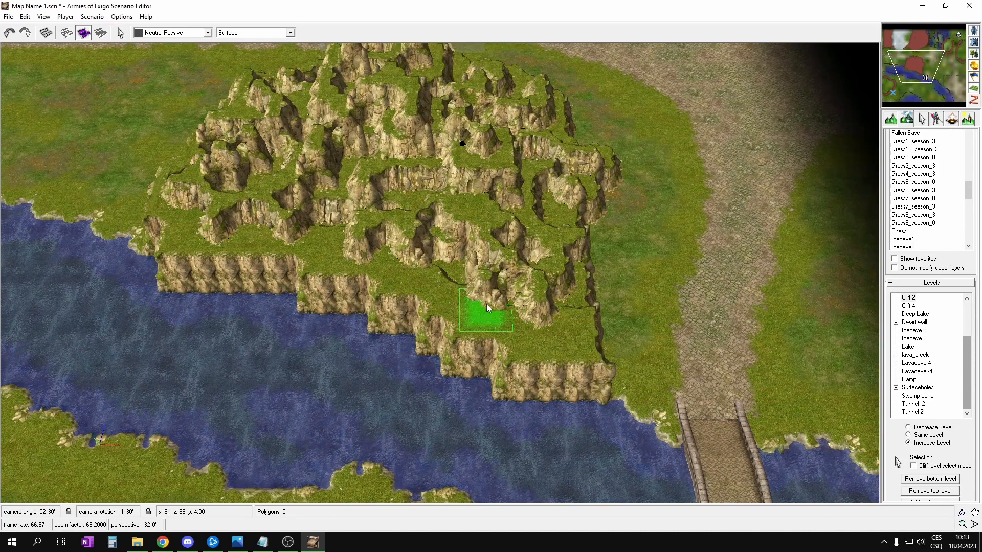
left_click(548, 329)
left_click(412, 265)
left_click(468, 256)
left_click(451, 174)
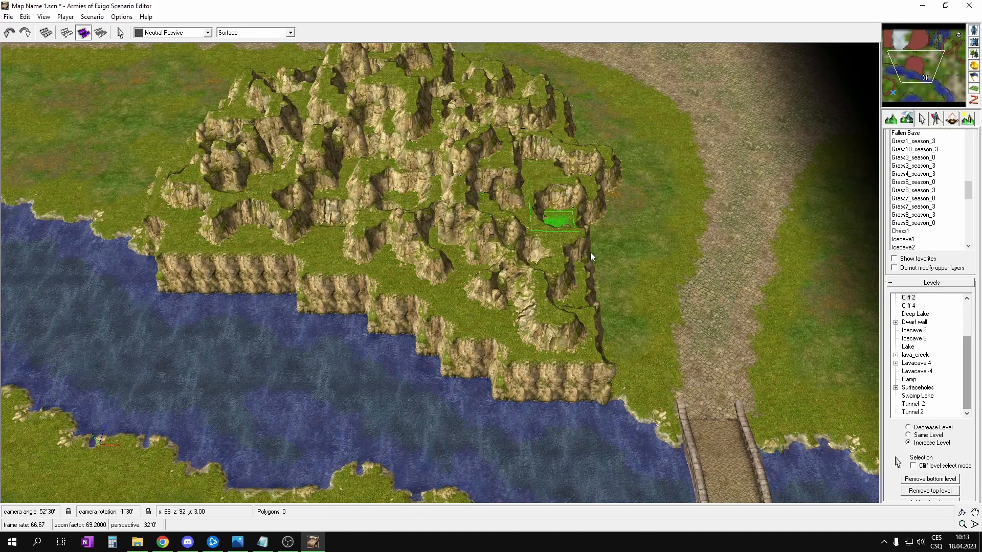
- Examine the central mountain up close from several angles, checking the stacked cliffs for gaps in the terrain
key("Up")
key("Down")
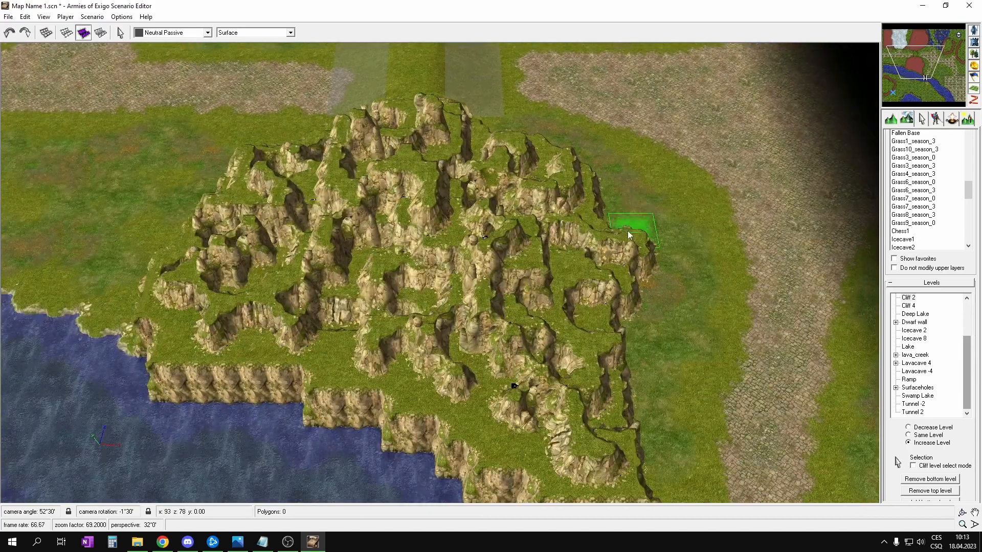
scroll(624, 307, "up", 4)
middle_click_drag(634, 363, 751, 327)
key("Right")
scroll(529, 305, "up", 4)
scroll(529, 305, "down", 2)
key("Down")
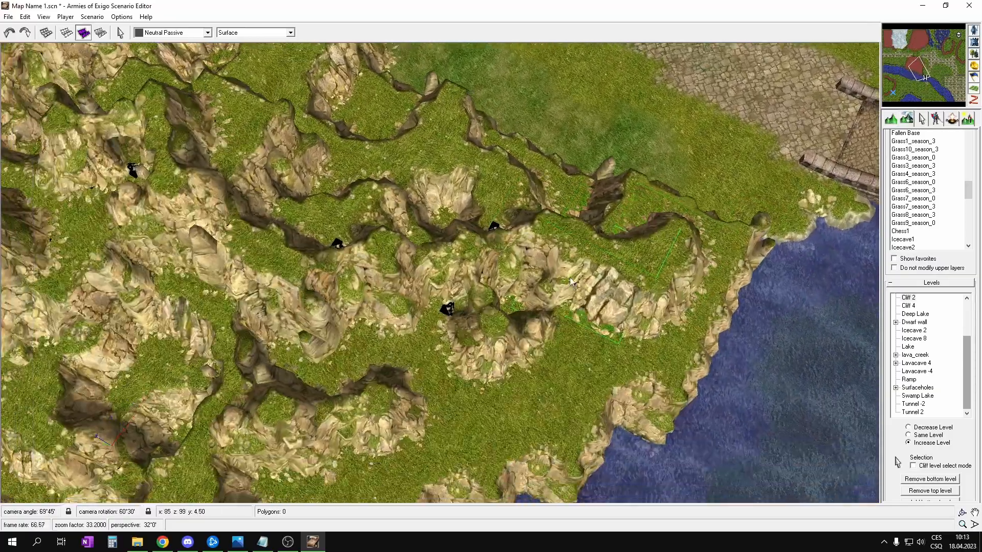
middle_click_drag(528, 306, 619, 286)
scroll(619, 265, "up", 2)
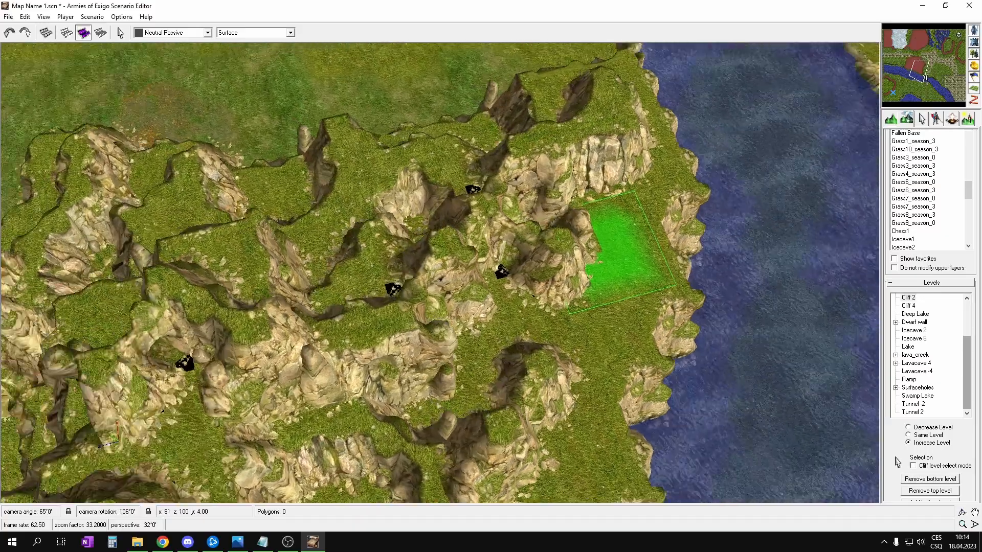
middle_click_drag(626, 251, 523, 247)
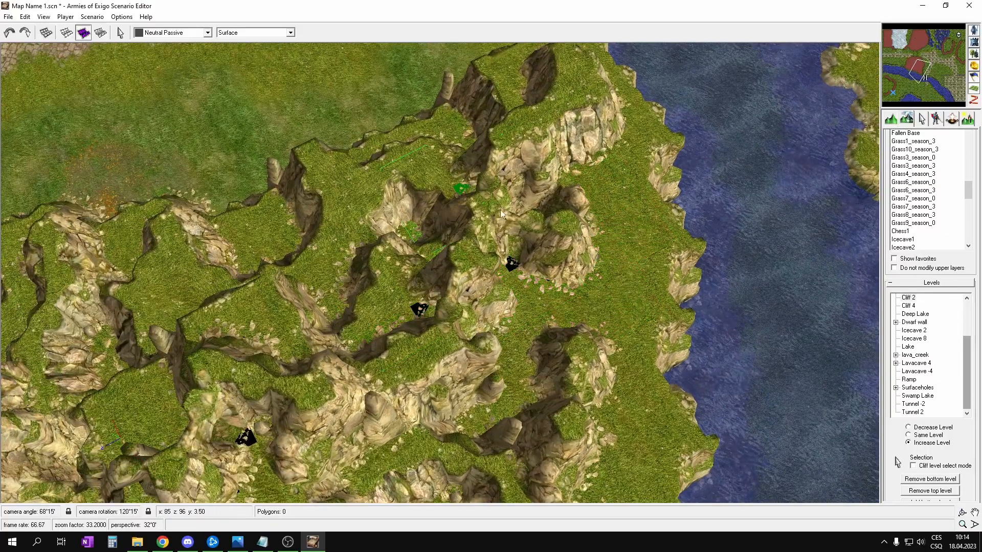
middle_click_drag(548, 274, 593, 244)
scroll(615, 243, "down", 2)
scroll(615, 243, "down", 5)
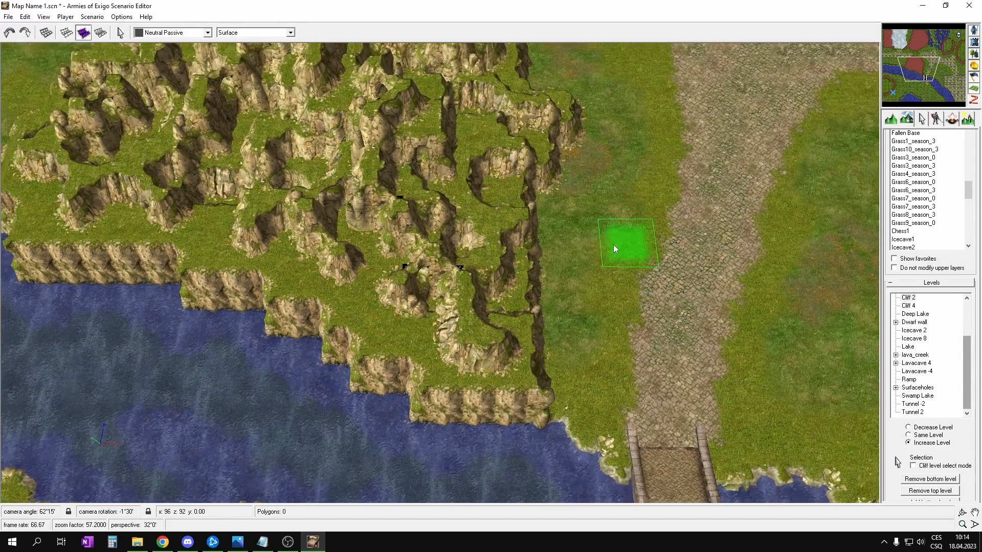
- Examine the eastern side of the central mountain and its surroundings by the road and bridge
middle_click_drag(619, 237, 489, 197)
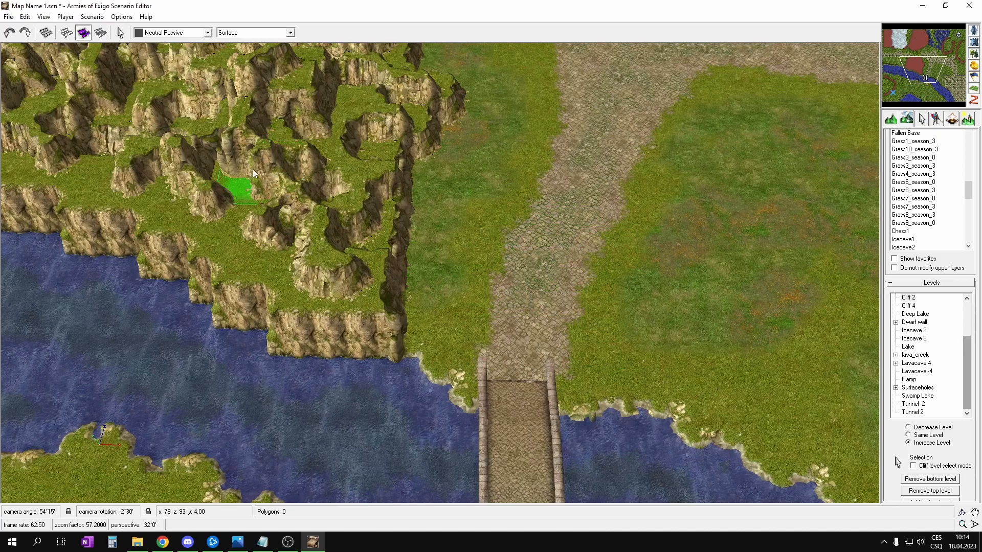
middle_click_drag(503, 199, 511, 229)
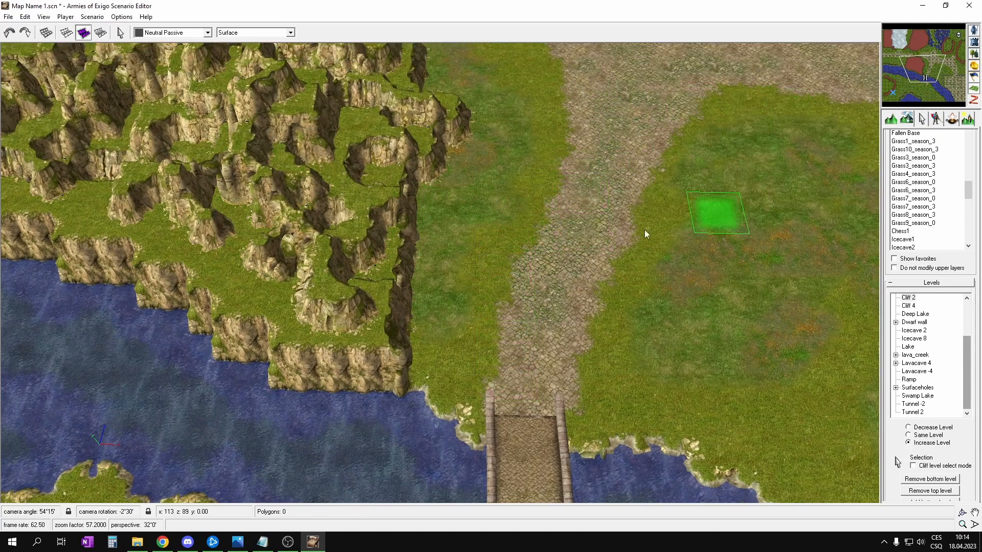
scroll(667, 226, "down", 3)
middle_click_drag(531, 290, 623, 304)
middle_click_drag(495, 196, 545, 246)
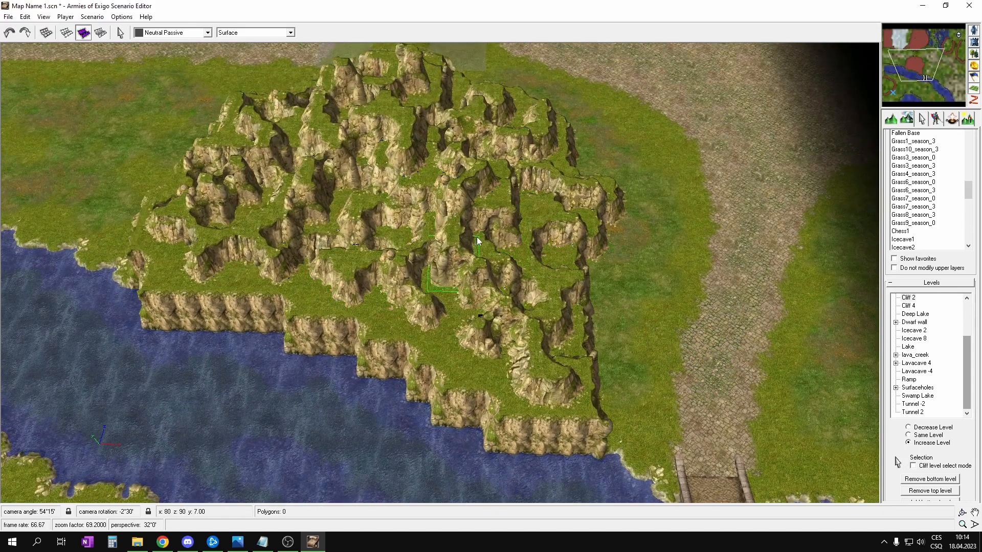
middle_click_drag(622, 305, 609, 297)
mouse_move(659, 344)
middle_mouse_down()
mouse_move(622, 299)
mouse_move(650, 277)
middle_mouse_up()
right_click(623, 171)
mouse_move(623, 170)
middle_mouse_down()
mouse_move(593, 404)
mouse_move(631, 204)
middle_mouse_up()
- Survey the other parts of the map around the central mountain for areas that still need relief
left_click_drag(925, 59, 934, 92)
mouse_move(819, 222)
middle_mouse_down()
mouse_move(690, 209)
mouse_move(459, 149)
mouse_move(357, 225)
mouse_move(303, 163)
middle_mouse_up()
mouse_move(507, 230)
middle_mouse_down()
mouse_move(404, 163)
mouse_move(394, 172)
mouse_move(510, 172)
middle_mouse_up()
mouse_move(641, 131)
middle_mouse_down()
mouse_move(671, 172)
mouse_move(667, 220)
mouse_move(593, 273)
middle_mouse_up()
left_click(955, 43)
left_click_drag(955, 43, 889, 86)
middle_click_drag(564, 397, 531, 267)
left_click(914, 76)
left_click_drag(914, 75, 891, 85)
middle_click_drag(747, 161, 718, 200)
left_click(926, 66)
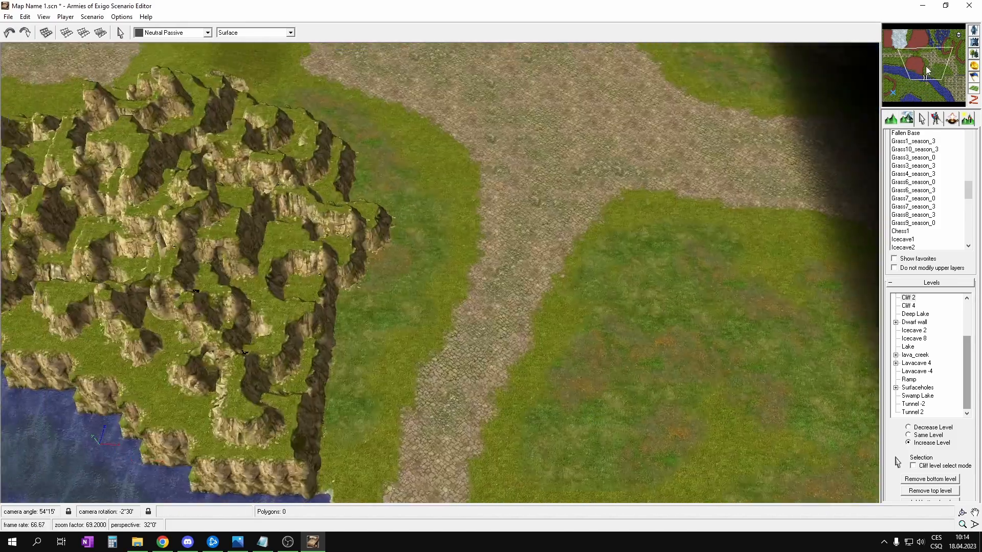
- Inspect the flat southwestern plateau, the passage below the northern mountain and the riverbank west of the central mountain
left_click(900, 78)
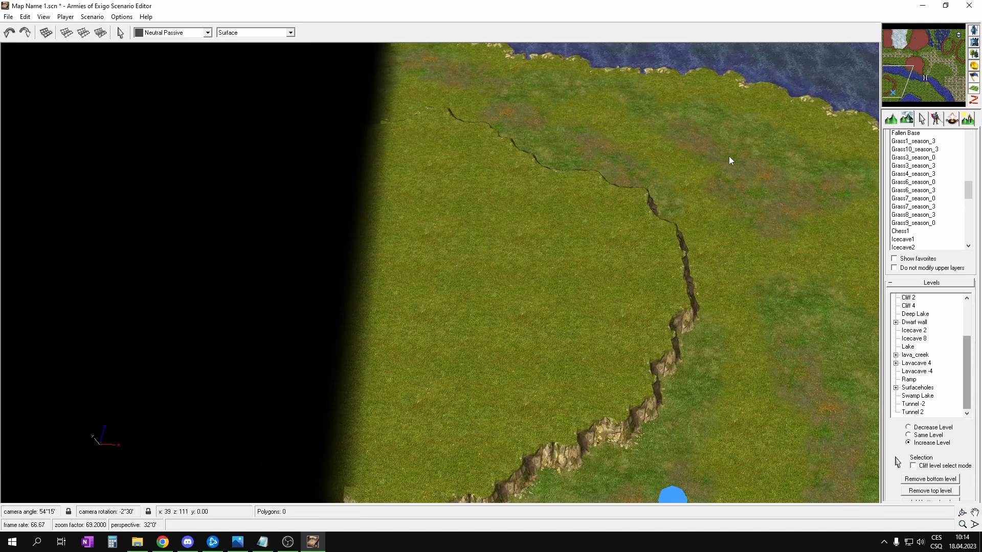
middle_click_drag(611, 236, 579, 179)
left_click_drag(486, 160, 357, 189)
left_click_drag(537, 181, 378, 212)
mouse_move(369, 197)
left_mouse_down()
mouse_move(313, 230)
mouse_move(322, 225)
left_mouse_up()
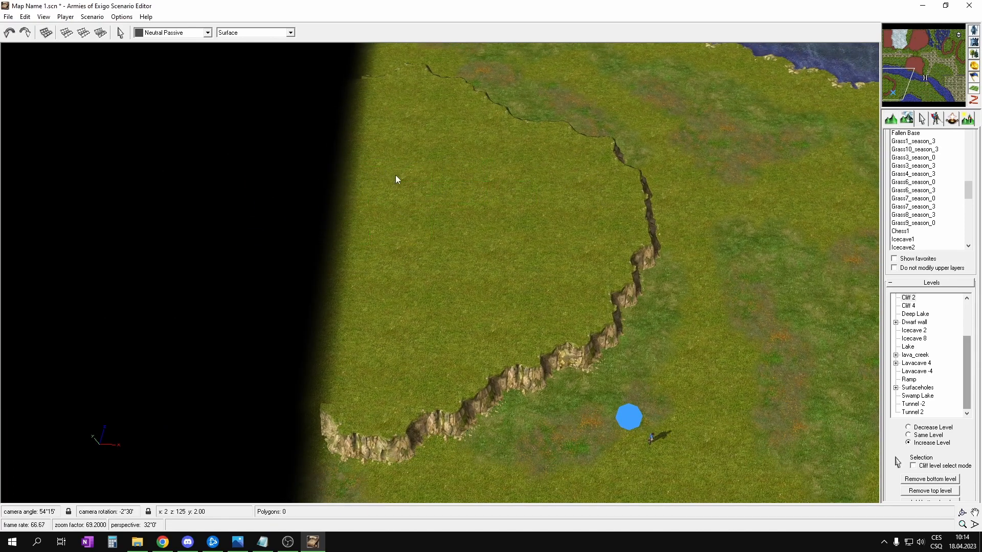
left_click(913, 50)
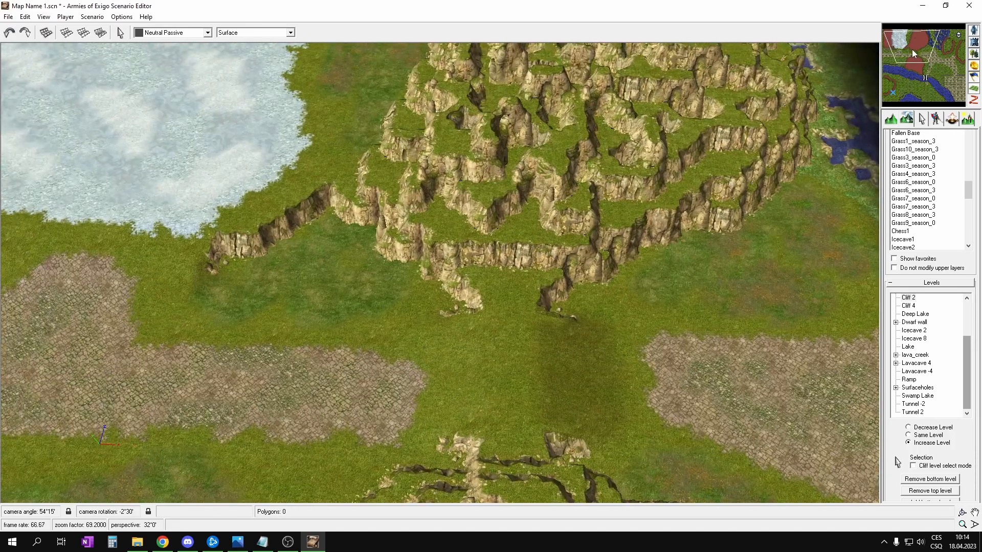
left_click_drag(912, 49, 905, 66)
middle_click_drag(364, 342, 370, 442)
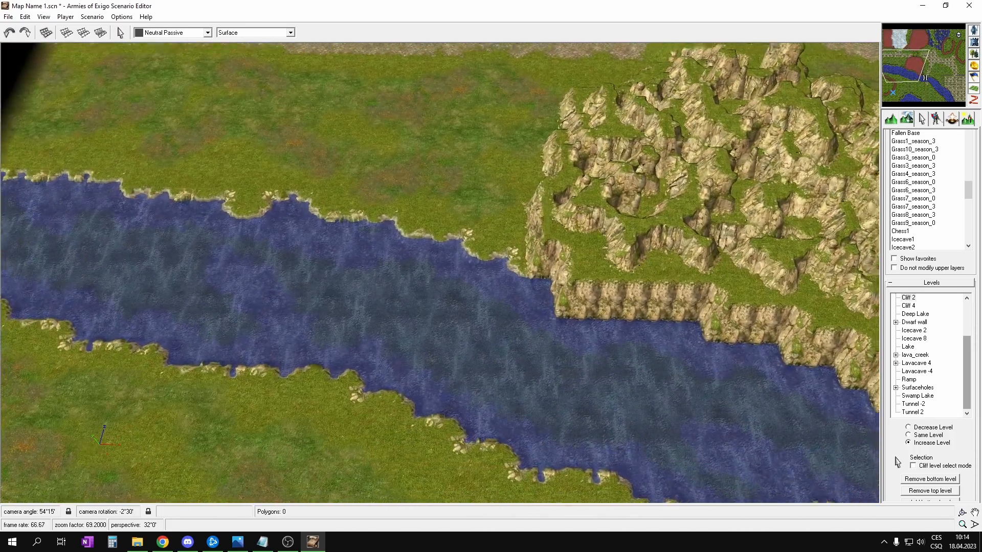